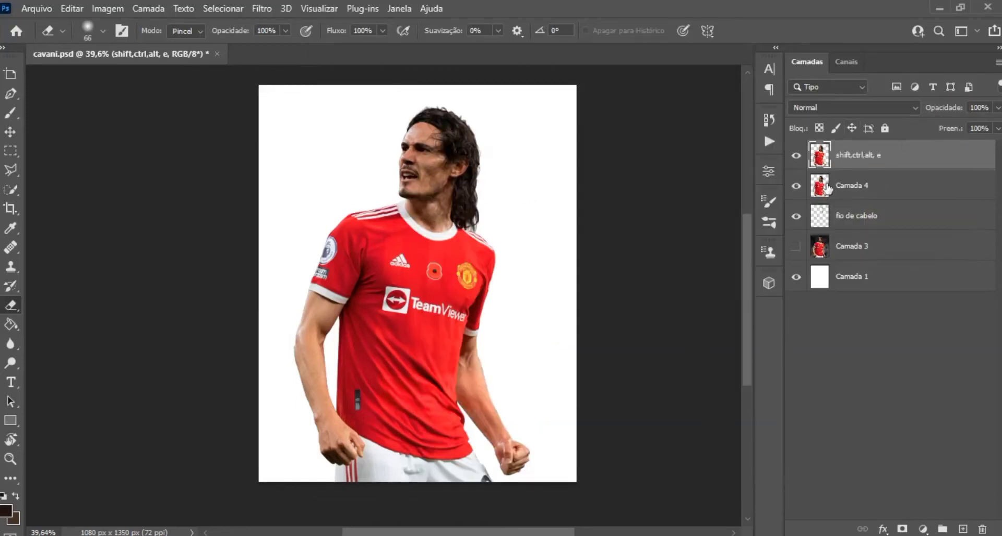
# Step: Stamp the visible layers into a new layer, delete the old Camada layers, and rename it 'background'
pyautogui.hotkey('ctrl', 'j')
pyautogui.click(854, 217)
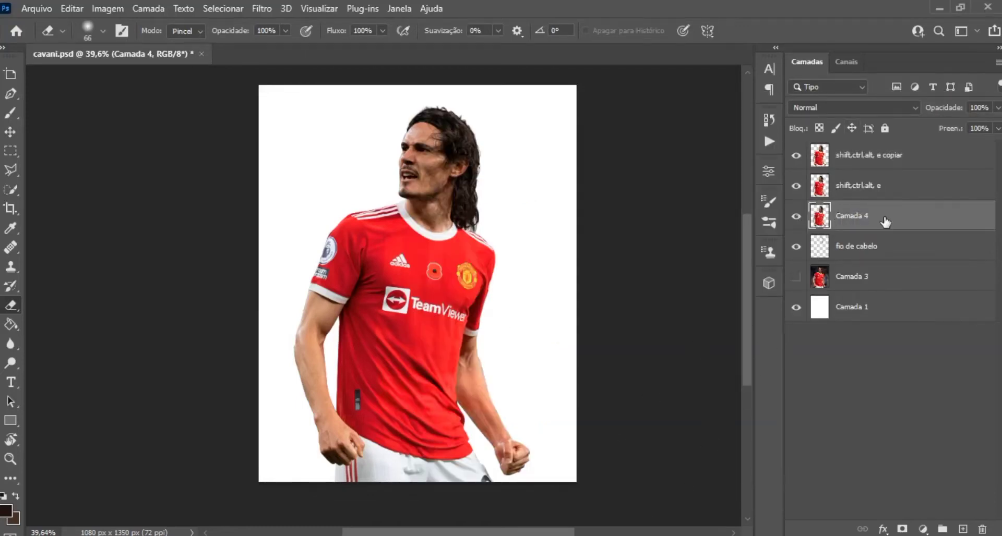
pyautogui.press('Delete')
pyautogui.press('Delete')
pyautogui.press('Delete')
pyautogui.doubleClick(868, 186)
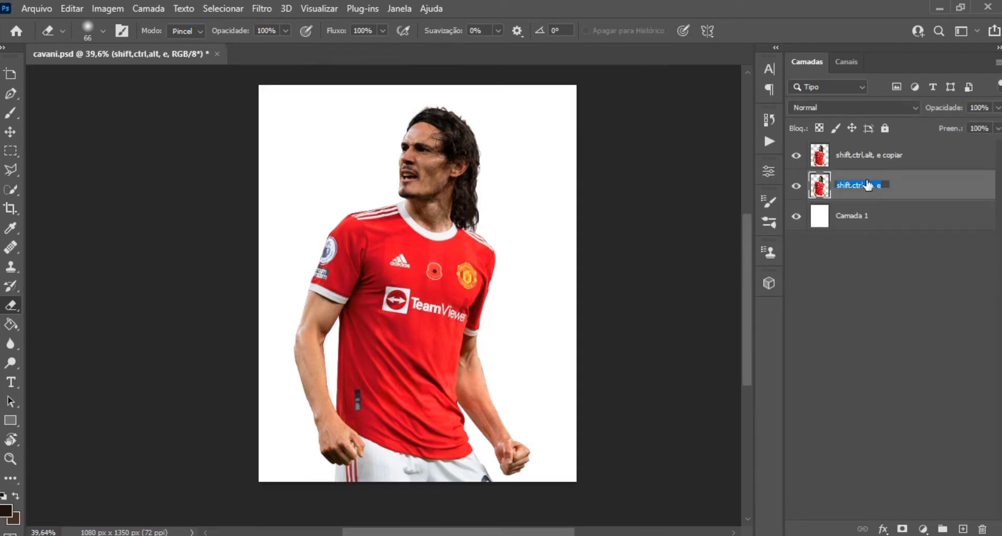
pyautogui.write('background')
pyautogui.press('Return')
pyautogui.scroll(1, 672, 225)
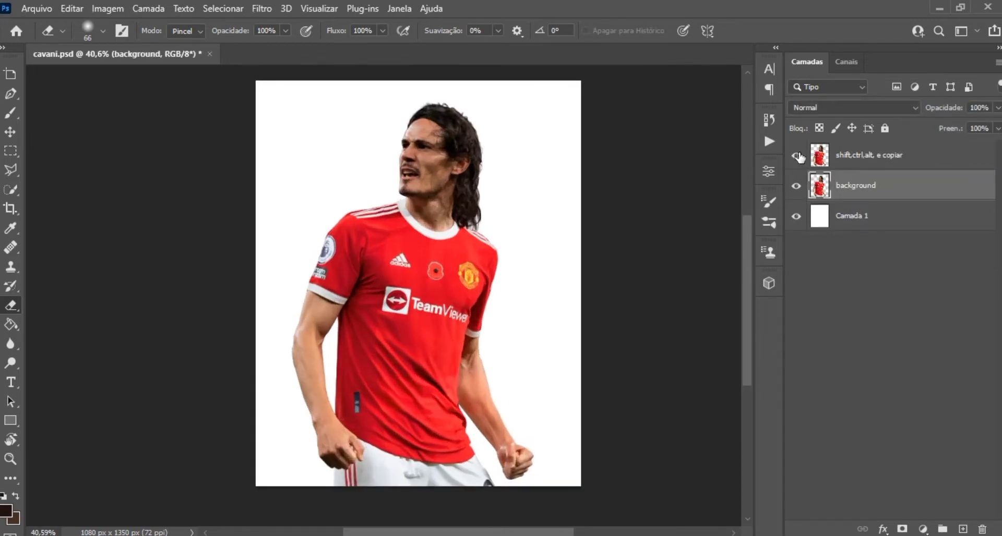
pyautogui.moveTo(796, 155); pyautogui.dragTo(796, 187)
pyautogui.hotkey('alt', 'Tab')
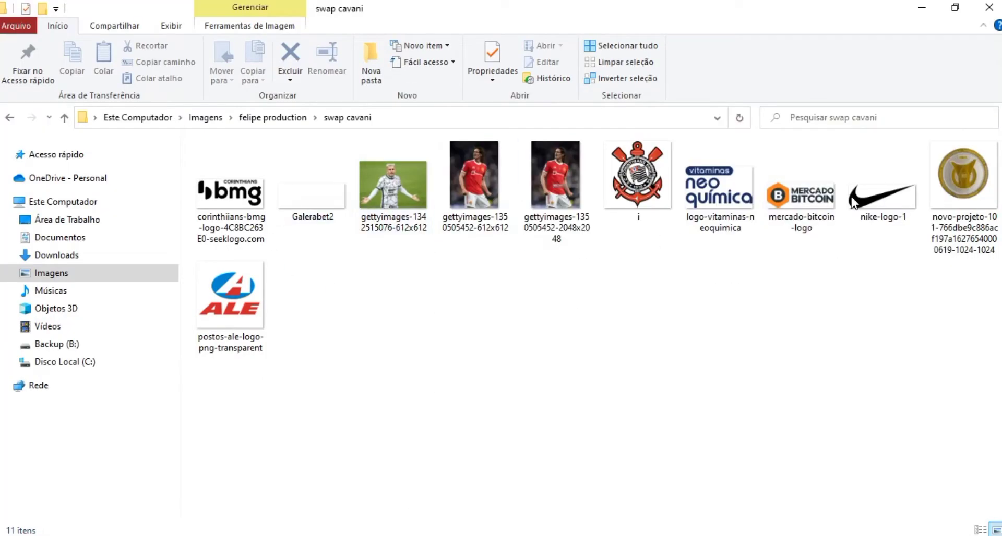
pyautogui.moveTo(409, 182)
pyautogui.mouseDown()
pyautogui.moveTo(450, 135)
pyautogui.moveTo(308, 187)
pyautogui.mouseUp()
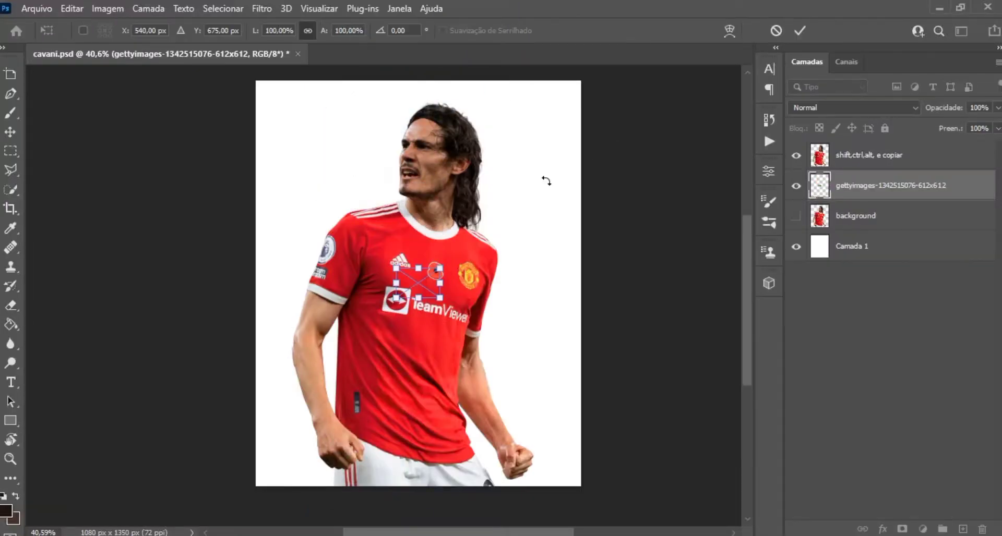
# Step: Enlarge the placed player photo and position it at the top left
pyautogui.moveTo(417, 265); pyautogui.dragTo(407, 104)
pyautogui.moveTo(406, 216); pyautogui.dragTo(344, 158)
pyautogui.press('Return')
pyautogui.press('e')
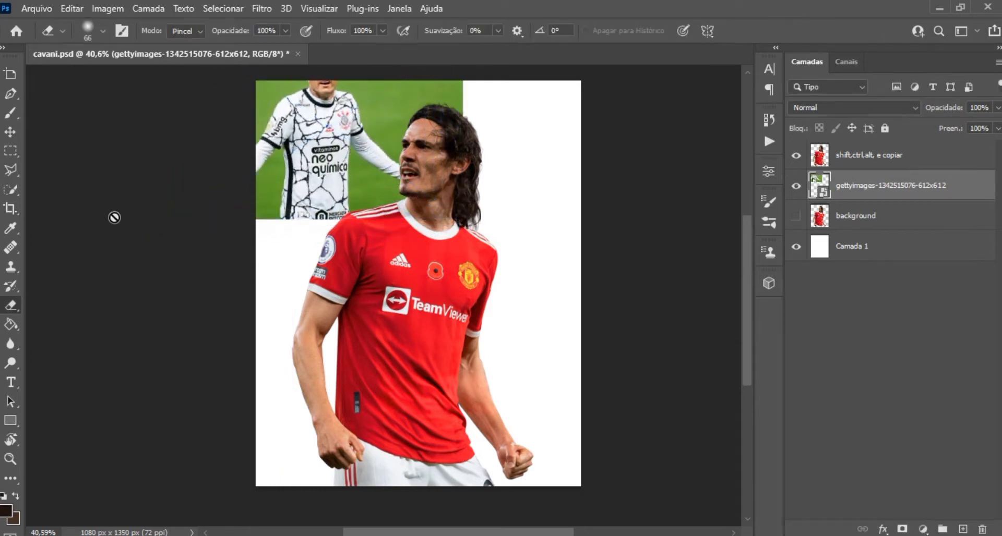
pyautogui.press('v')
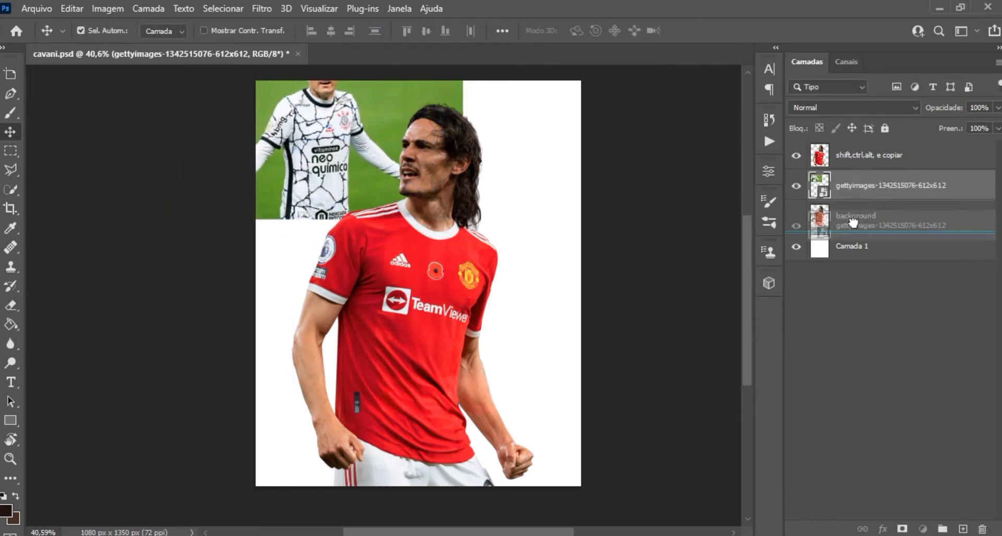
# Step: Move the player photo layer below background, keeping the top merged layer in place
pyautogui.moveTo(860, 183); pyautogui.dragTo(854, 224)
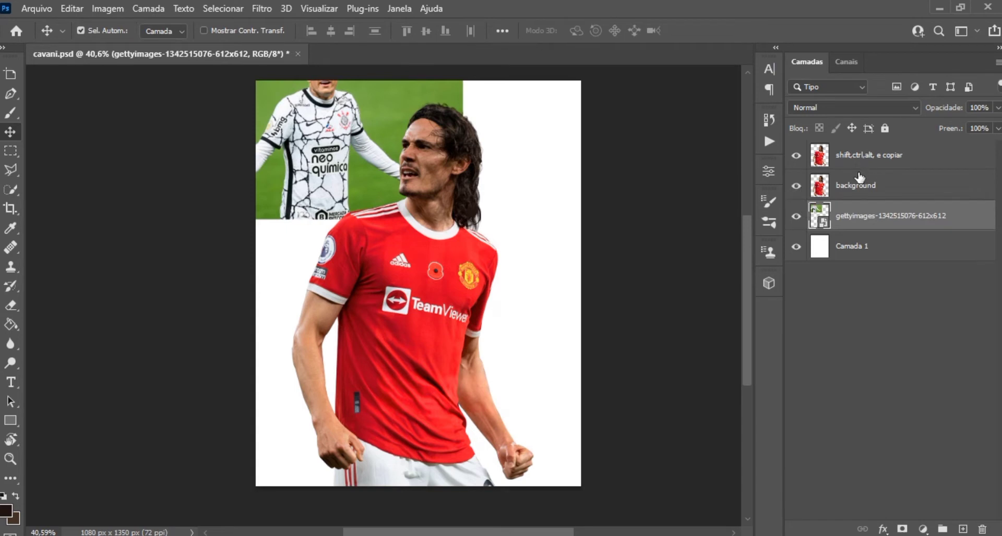
pyautogui.click(795, 185)
pyautogui.click(907, 155)
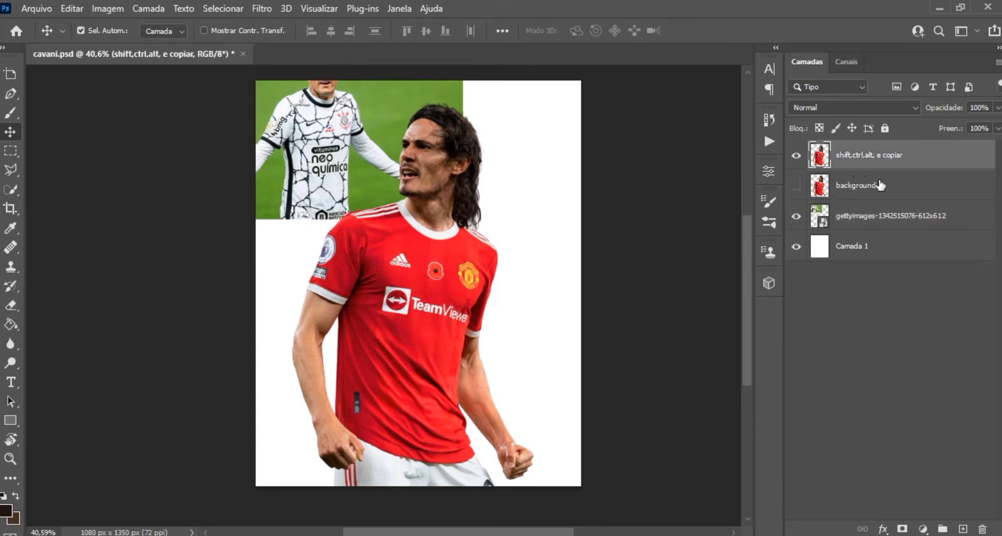
pyautogui.press('Delete')
pyautogui.click(796, 155)
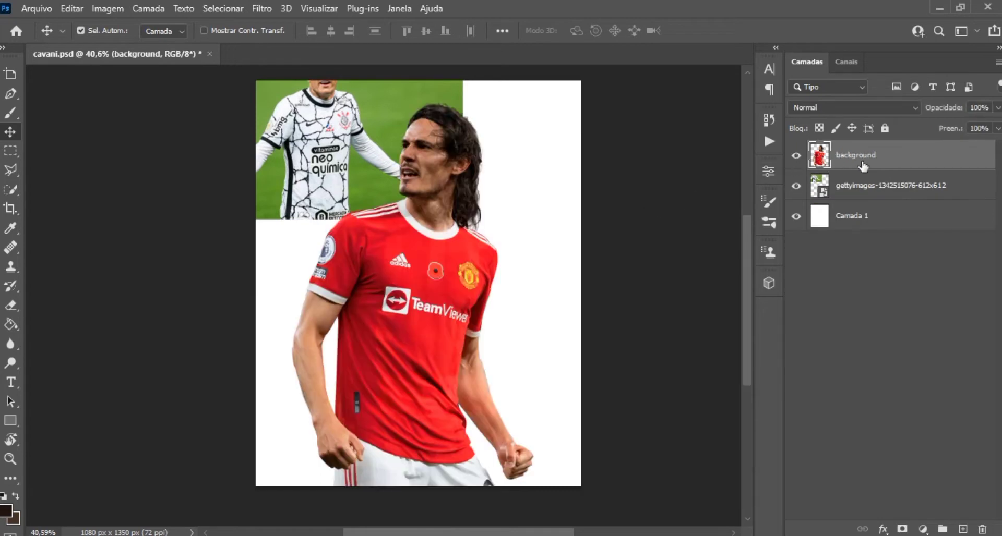
pyautogui.hotkey('ctrl', 'z')
pyautogui.hotkey('ctrl', 'z')
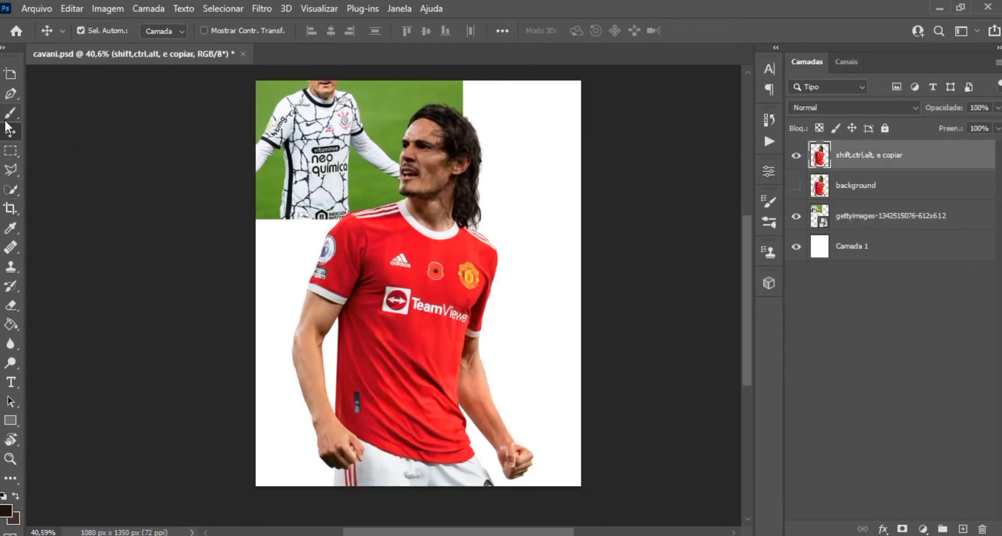
pyautogui.click(10, 151)
# Step: Lasso the adidas logo and Content-Aware fill it with shirt fabric
pyautogui.click(10, 170)
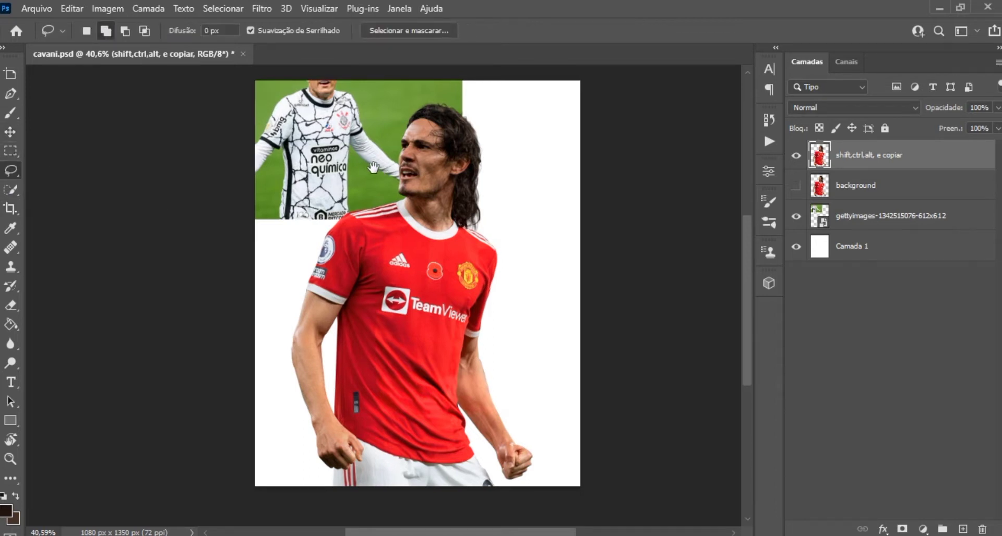
pyautogui.scroll(2, 438, 291)
pyautogui.scroll(3, 438, 291)
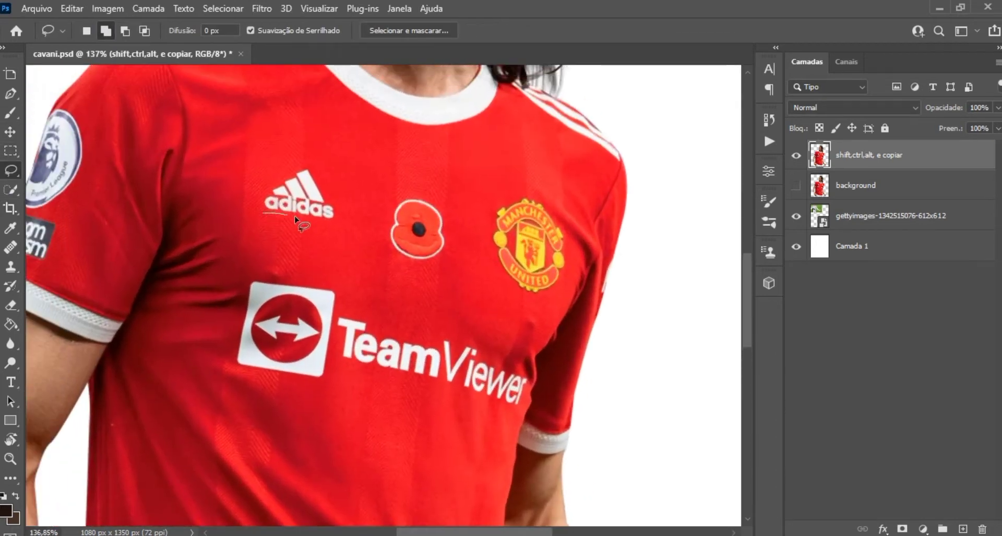
pyautogui.moveTo(307, 166); pyautogui.dragTo(297, 168)
pyautogui.rightClick(297, 187)
pyautogui.click(317, 425)
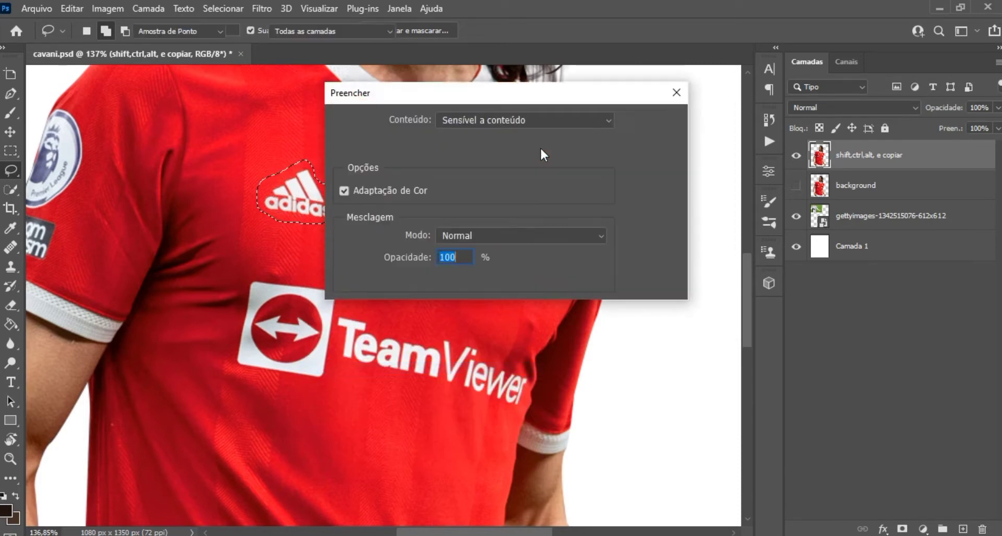
pyautogui.click(649, 124)
pyautogui.hotkey('ctrl', 'd')
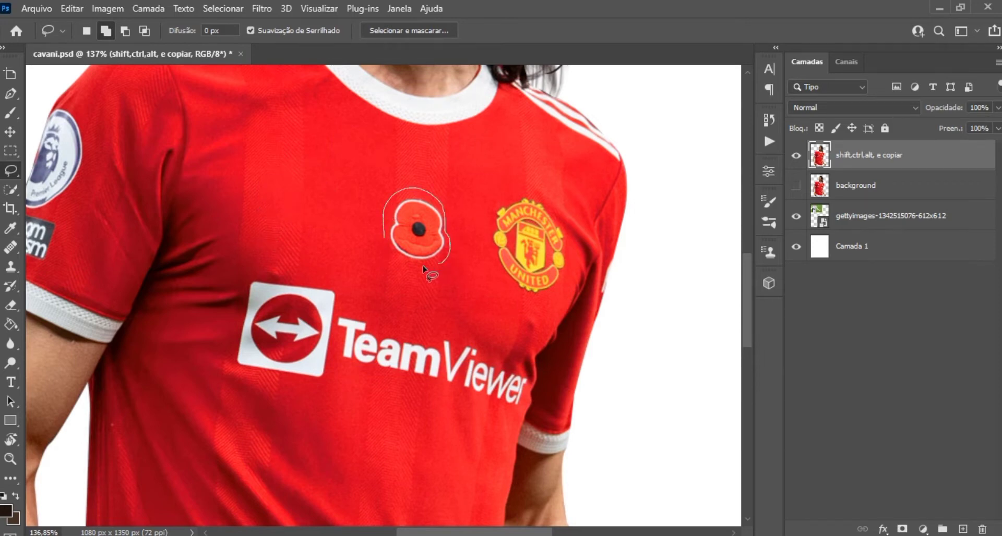
# Step: Lasso the poppy badge and Content-Aware fill it away
pyautogui.moveTo(381, 244); pyautogui.dragTo(387, 248)
pyautogui.rightClick(407, 222)
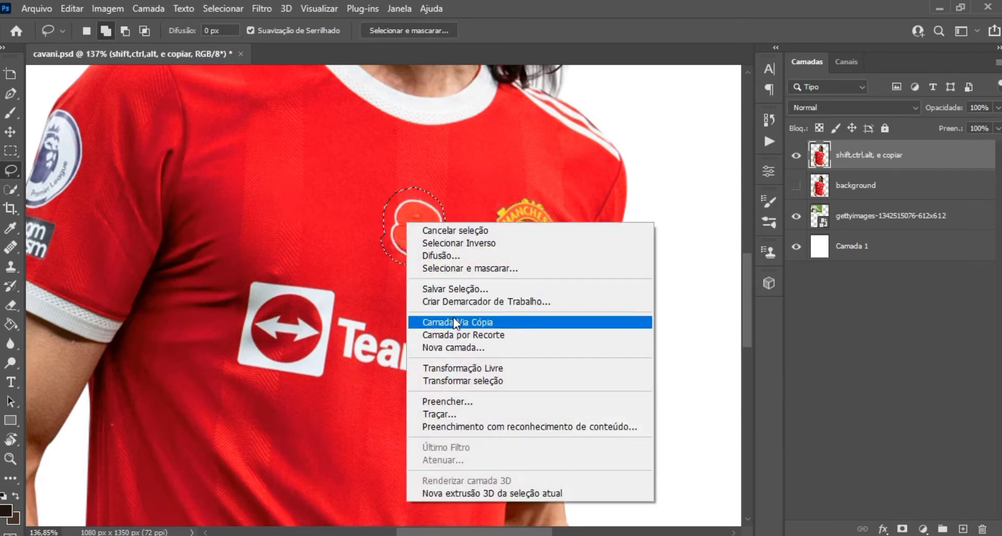
pyautogui.click(446, 400)
pyautogui.click(646, 121)
pyautogui.hotkey('ctrl', 'd')
pyautogui.scroll(-2, 491, 217)
pyautogui.scroll(2, 458, 214)
pyautogui.scroll(1, 448, 219)
pyautogui.moveTo(447, 219)
pyautogui.mouseDown()
pyautogui.moveTo(437, 491)
pyautogui.moveTo(203, 150)
pyautogui.mouseUp()
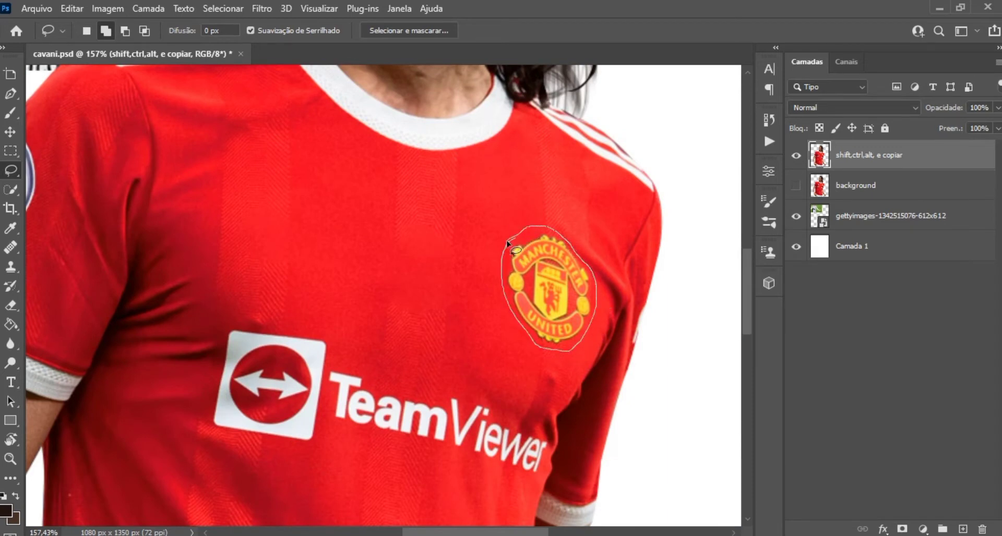
# Step: Content-Aware fill away the club crest on the shirt front
pyautogui.moveTo(508, 243); pyautogui.dragTo(510, 239)
pyautogui.rightClick(548, 228)
pyautogui.click(647, 431)
pyautogui.click(632, 122)
pyautogui.hotkey('ctrl', 'd')
pyautogui.scroll(-2, 412, 175)
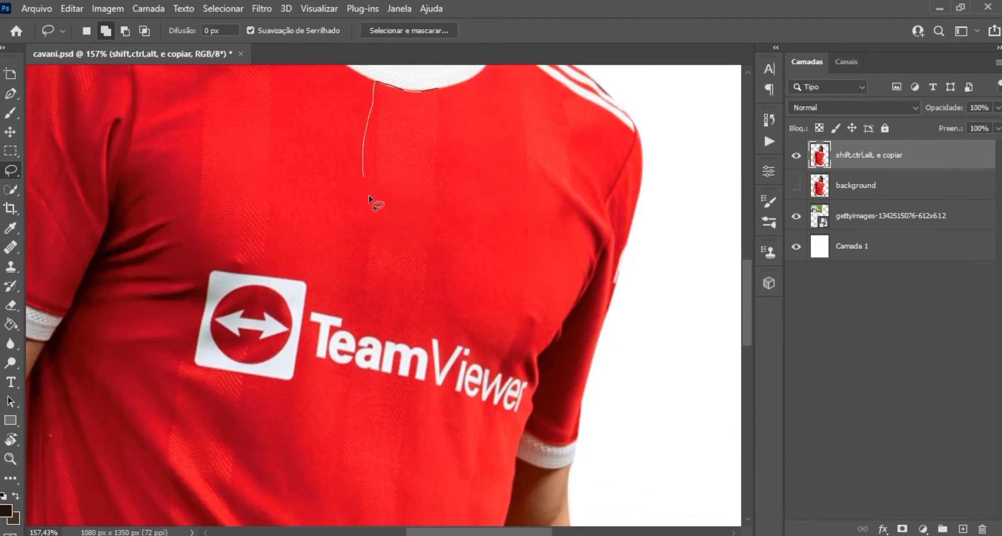
# Step: Content-Aware fill the area just below the collar
pyautogui.moveTo(374, 87); pyautogui.dragTo(412, 91)
pyautogui.rightClick(407, 134)
pyautogui.click(449, 314)
pyautogui.click(647, 118)
pyautogui.hotkey('ctrl', 'd')
pyautogui.moveTo(450, 93)
pyautogui.mouseDown()
pyautogui.moveTo(448, 207)
pyautogui.moveTo(443, 161)
pyautogui.moveTo(513, 140)
pyautogui.mouseUp()
pyautogui.hotkey('ctrl', 'd')
# Step: Content-Aware fill away the TeamViewer icon
pyautogui.moveTo(280, 182); pyautogui.dragTo(372, 200)
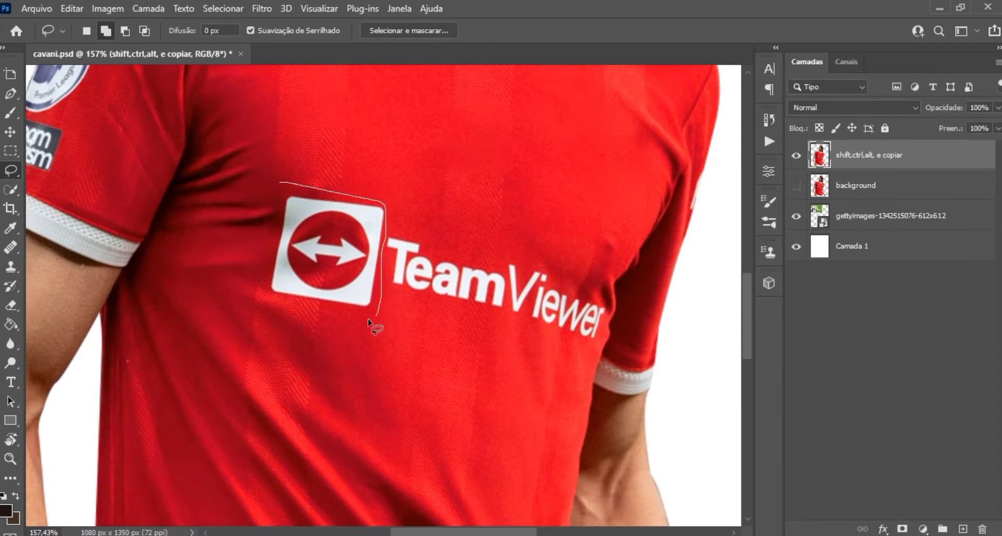
pyautogui.moveTo(369, 322); pyautogui.dragTo(280, 184)
pyautogui.rightClick(312, 224)
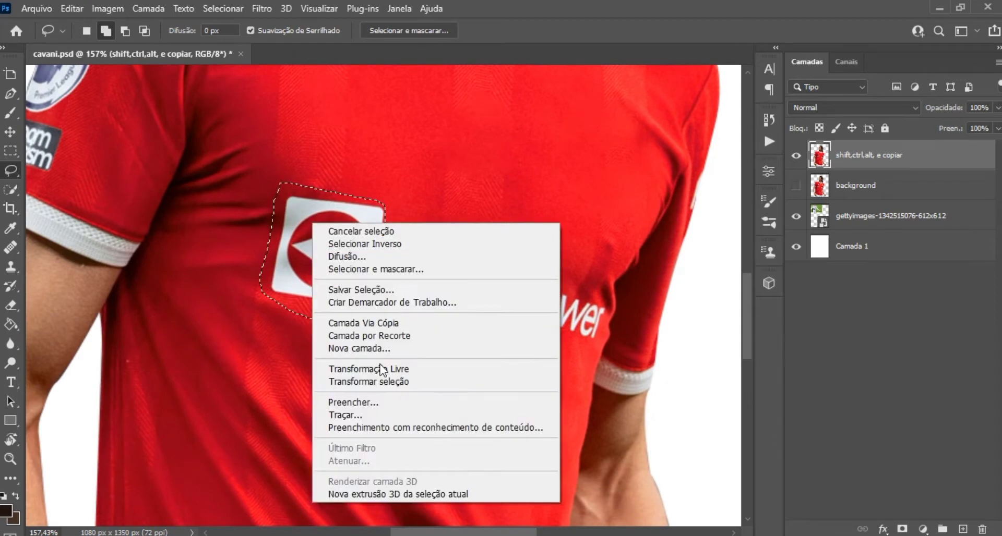
pyautogui.click(378, 401)
pyautogui.click(649, 121)
pyautogui.hotkey('ctrl', 'd')
pyautogui.scroll(2, 295, 223)
# Step: Fill away the leftover bits at the icon's left edge
pyautogui.moveTo(284, 242); pyautogui.dragTo(371, 289)
pyautogui.moveTo(371, 212); pyautogui.dragTo(276, 207)
pyautogui.rightClick(290, 224)
pyautogui.click(376, 403)
pyautogui.click(631, 121)
pyautogui.hotkey('ctrl', 'd')
pyautogui.scroll(1, 409, 268)
pyautogui.scroll(1, 417, 258)
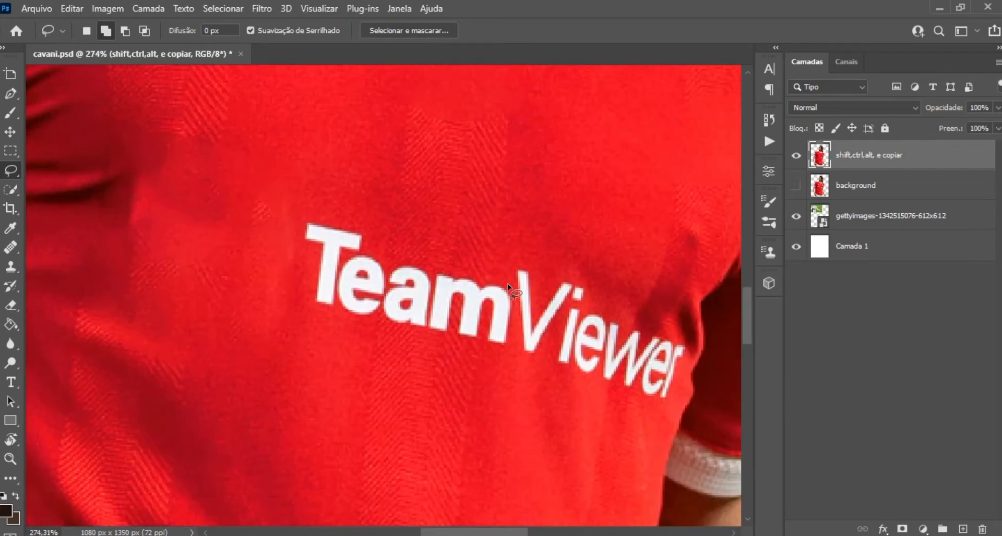
# Step: Content-Aware fill away the word 'Team'
pyautogui.moveTo(481, 367); pyautogui.dragTo(458, 286)
pyautogui.rightClick(452, 285)
pyautogui.click(490, 180)
pyautogui.click(647, 121)
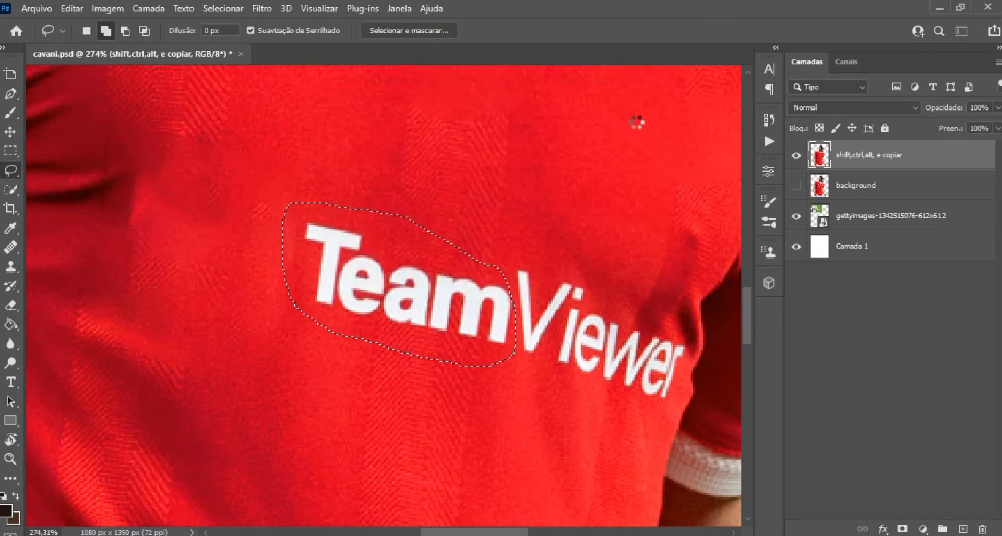
pyautogui.hotkey('ctrl', 'd')
pyautogui.scroll(3, 506, 255)
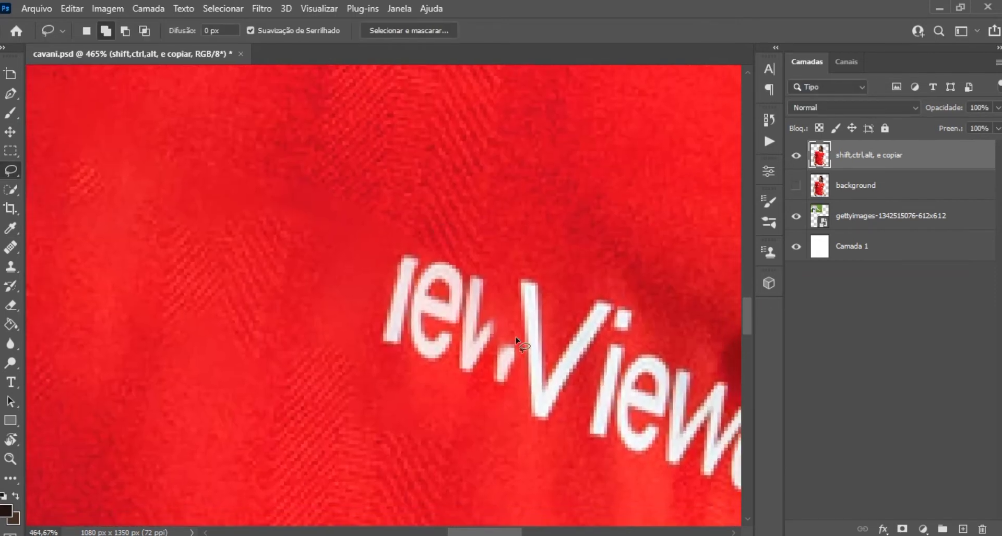
# Step: Fill away the first letter fragments of 'Viewer'
pyautogui.moveTo(518, 379); pyautogui.dragTo(508, 297)
pyautogui.click(481, 227)
pyautogui.press('Return')
pyautogui.moveTo(503, 402); pyautogui.dragTo(484, 337)
pyautogui.rightClick(484, 337)
pyautogui.click(520, 233)
pyautogui.click(654, 121)
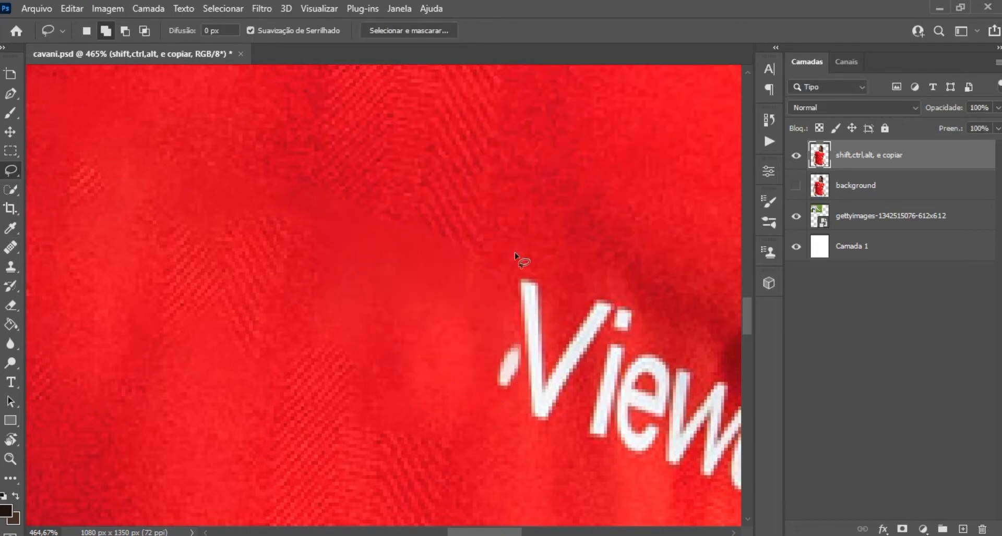
# Step: Lasso the rest of 'Viewer' and fill it away to plain red fabric
pyautogui.hscroll(3, 377, 298)
pyautogui.moveTo(389, 259); pyautogui.dragTo(502, 285)
pyautogui.moveTo(523, 327); pyautogui.dragTo(676, 386)
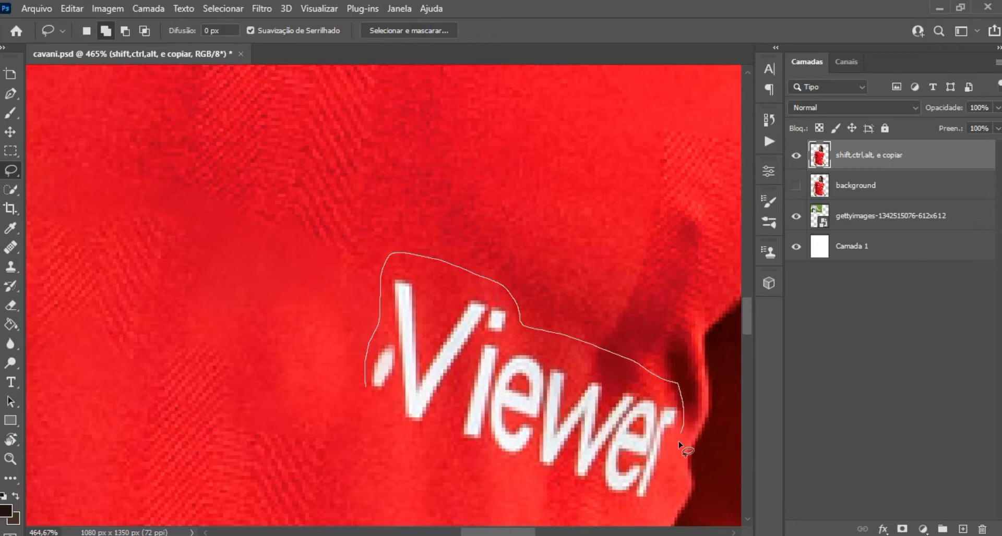
pyautogui.moveTo(634, 525); pyautogui.dragTo(363, 383)
pyautogui.rightClick(401, 376)
pyautogui.click(494, 291)
pyautogui.click(655, 128)
pyautogui.hotkey('ctrl', 'd')
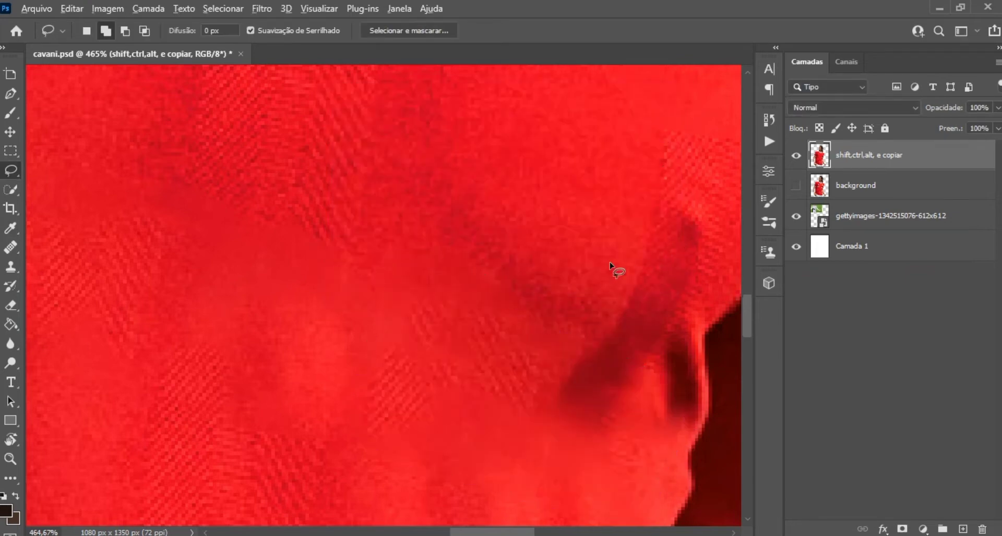
pyautogui.scroll(-5, 609, 261)
pyautogui.scroll(5, 428, 409)
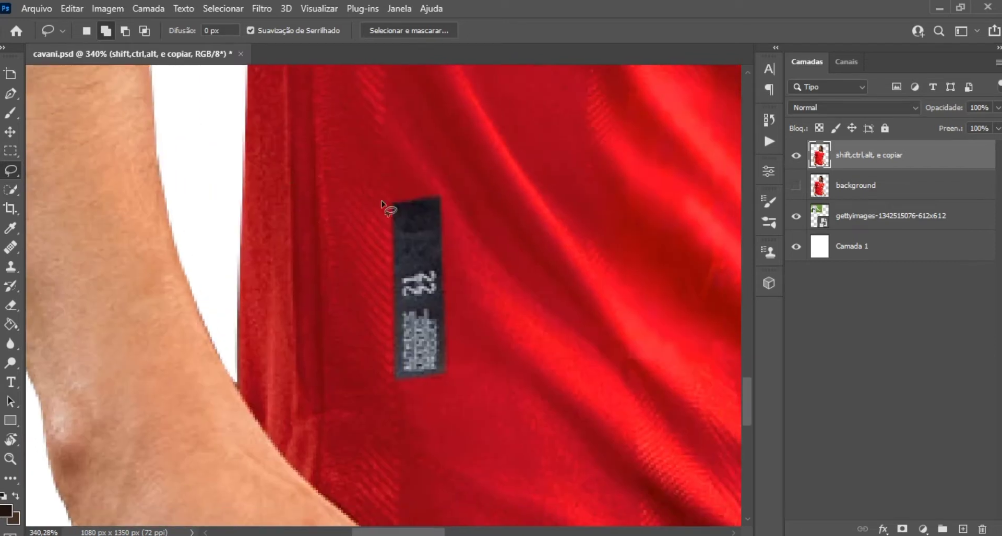
# Step: Lasso the dark size tag on the lower shirt and Content-Aware fill it
pyautogui.moveTo(390, 219)
pyautogui.mouseDown()
pyautogui.moveTo(380, 217)
pyautogui.moveTo(386, 198)
pyautogui.mouseUp()
pyautogui.press('Return')
pyautogui.rightClick(408, 230)
pyautogui.click(448, 397)
pyautogui.click(645, 121)
pyautogui.hotkey('ctrl', 'd')
# Step: Apply a second Content-Aware fill over the tag area to clean it up
pyautogui.rightClick(397, 381)
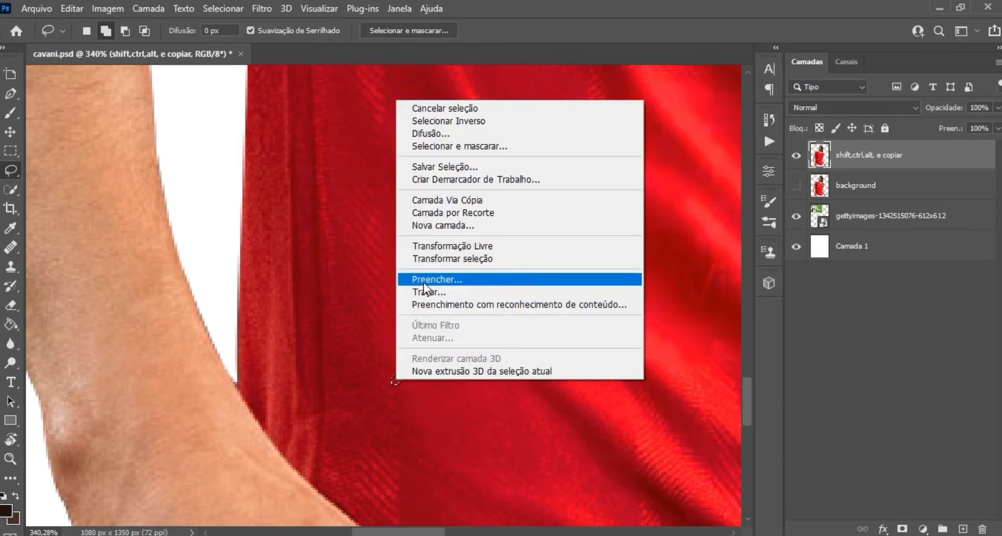
pyautogui.click(423, 279)
pyautogui.click(647, 119)
pyautogui.scroll(-3, 430, 228)
pyautogui.scroll(-2, 577, 235)
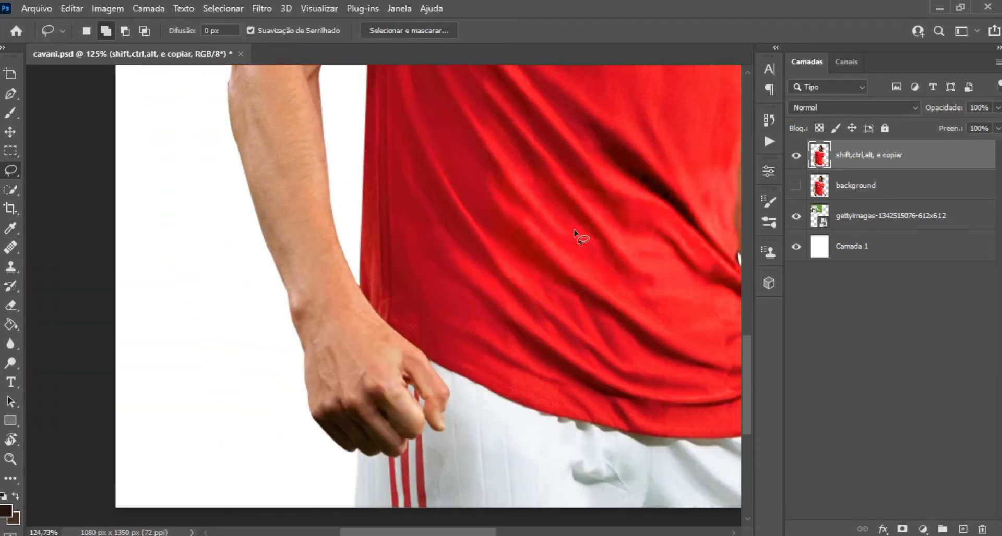
pyautogui.scroll(-3, 577, 235)
pyautogui.scroll(-1, 437, 252)
pyautogui.scroll(2, 437, 253)
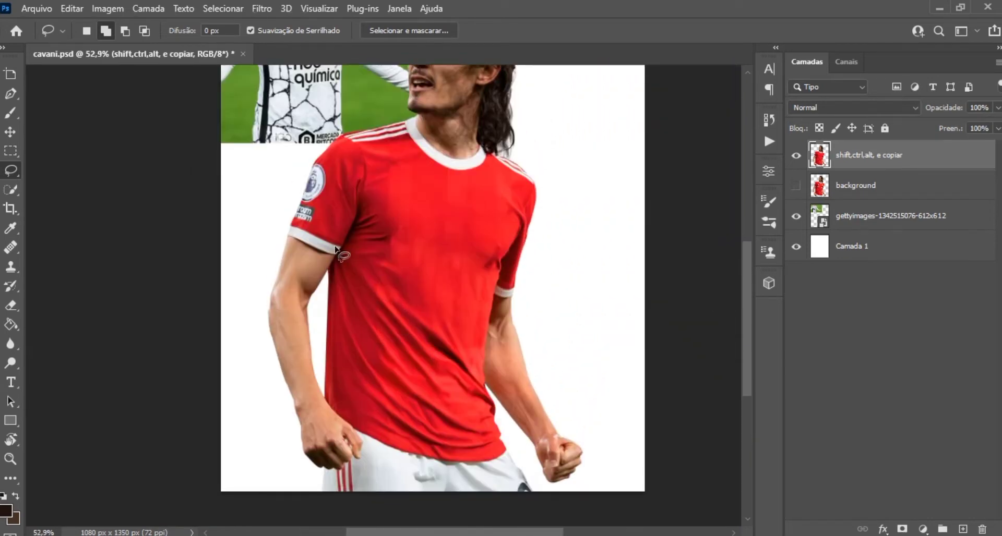
pyautogui.scroll(3, 291, 207)
pyautogui.scroll(3, 352, 200)
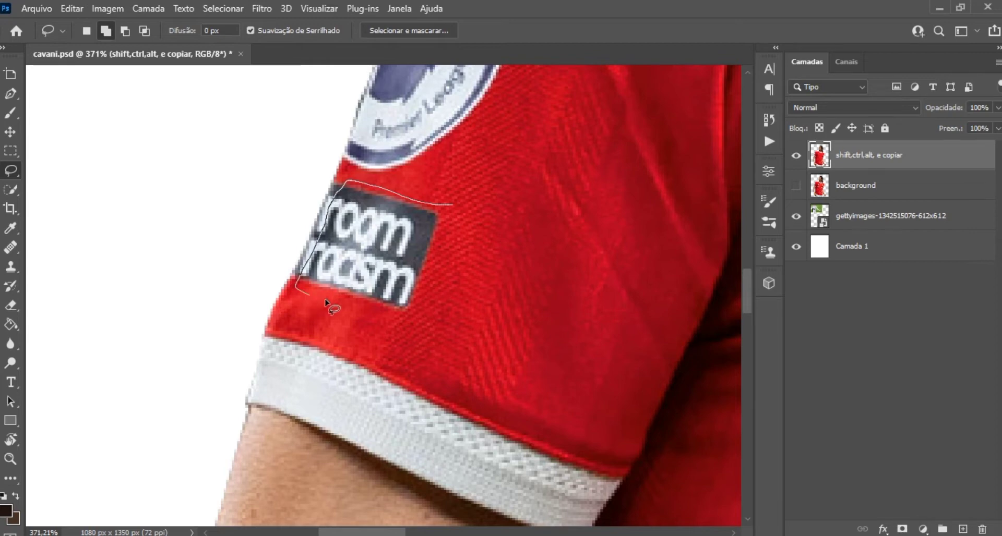
# Step: Content-aware fill the lassoed anti-racism patch on the sleeve and deselect
pyautogui.moveTo(326, 302); pyautogui.dragTo(446, 245)
pyautogui.rightClick(409, 239)
pyautogui.click(425, 413)
pyautogui.press('Return')
pyautogui.hotkey('ctrl', 'd')
pyautogui.scroll(2, 339, 298)
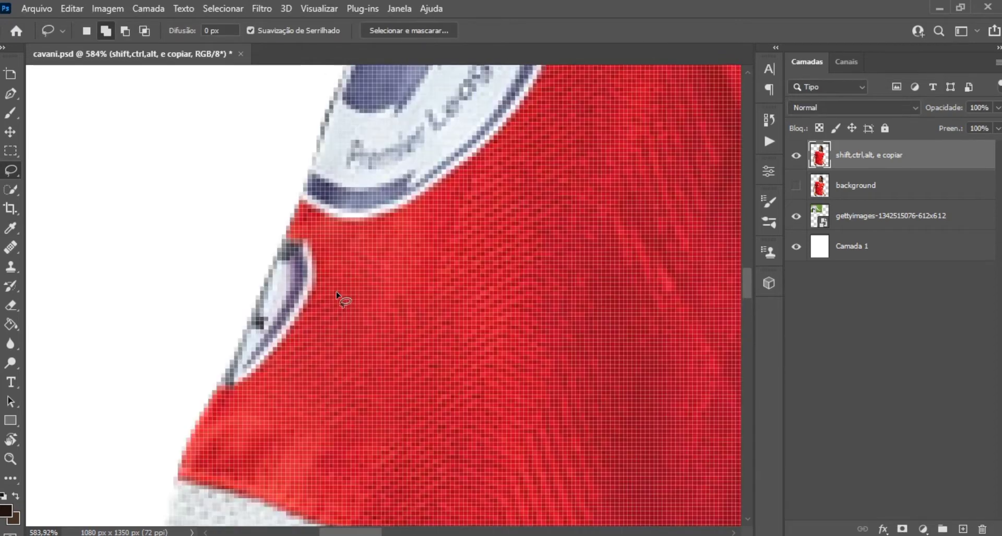
pyautogui.scroll(-2, 522, 240)
# Step: Pen-trace the leftover patch edge on the sleeve and convert it to a selection
pyautogui.moveTo(378, 222)
pyautogui.mouseDown()
pyautogui.moveTo(366, 224)
pyautogui.moveTo(321, 325)
pyautogui.mouseUp()
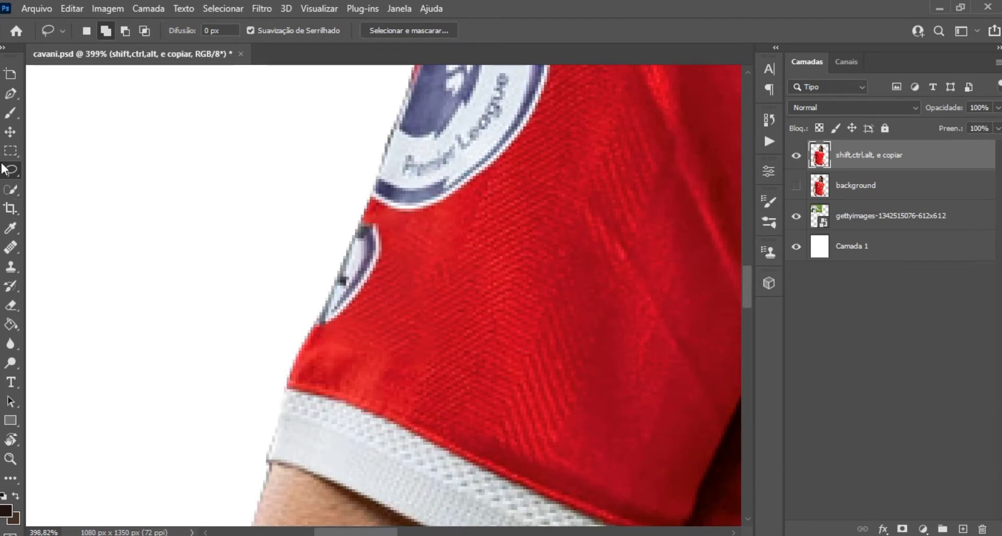
pyautogui.click(11, 93)
pyautogui.click(313, 327)
pyautogui.moveTo(358, 220); pyautogui.dragTo(364, 187)
pyautogui.click(396, 231)
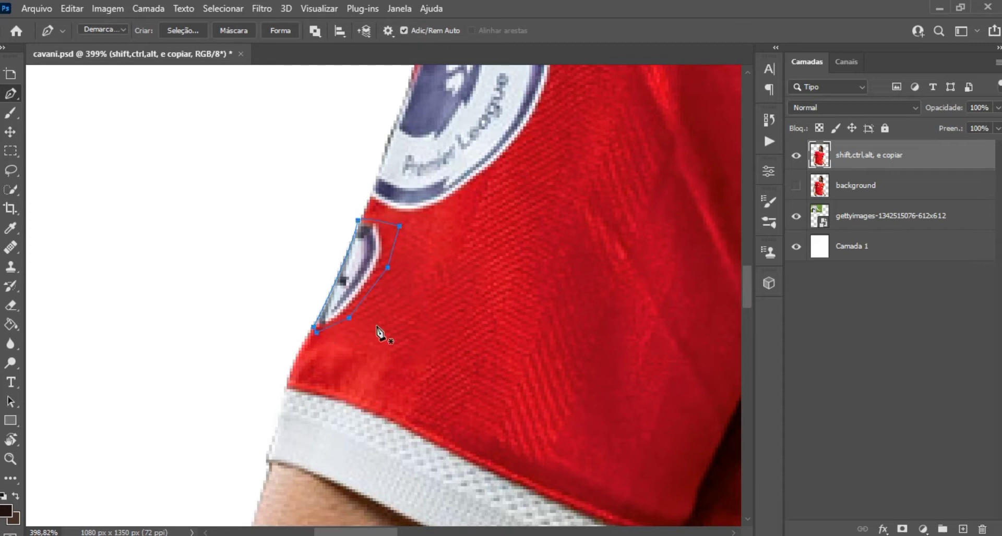
pyautogui.rightClick(356, 285)
pyautogui.press('Escape')
pyautogui.hotkey('ctrl', 'Return')
# Step: Content-aware fill the leftover patch edge and deselect
pyautogui.press('l')
pyautogui.rightClick(353, 253)
pyautogui.click(412, 441)
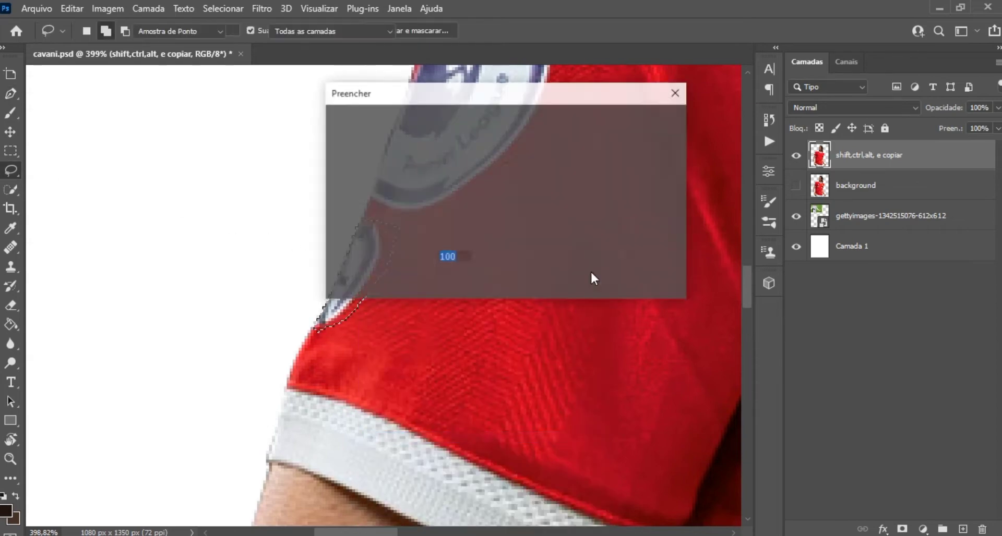
pyautogui.click(652, 122)
pyautogui.press('p')
pyautogui.hotkey('ctrl', 'd')
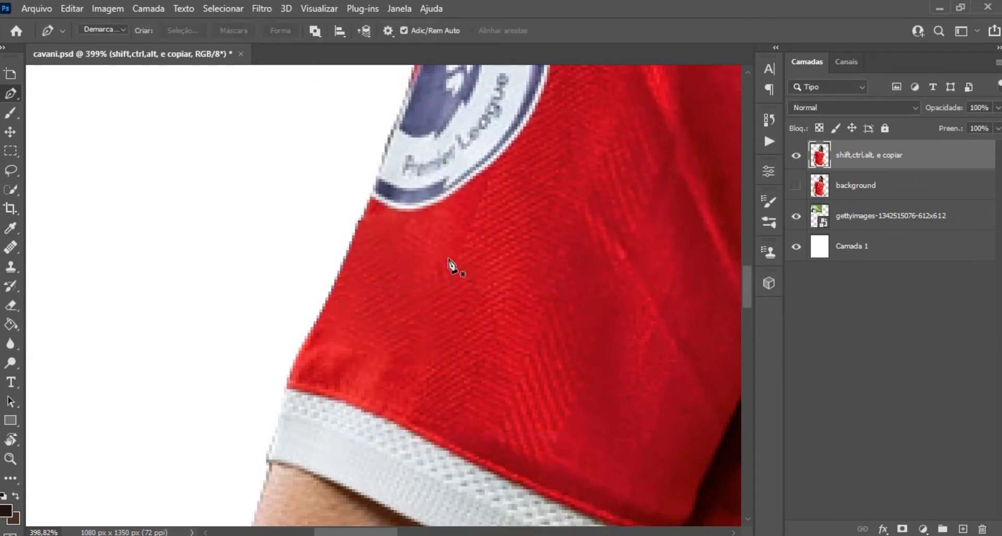
pyautogui.scroll(2, 395, 276)
pyautogui.scroll(-1, 395, 277)
pyautogui.scroll(-1, 316, 219)
# Step: Pen-trace an outline around the Premier League sleeve badge and make it a selection
pyautogui.click(326, 160)
pyautogui.moveTo(261, 360); pyautogui.dragTo(254, 389)
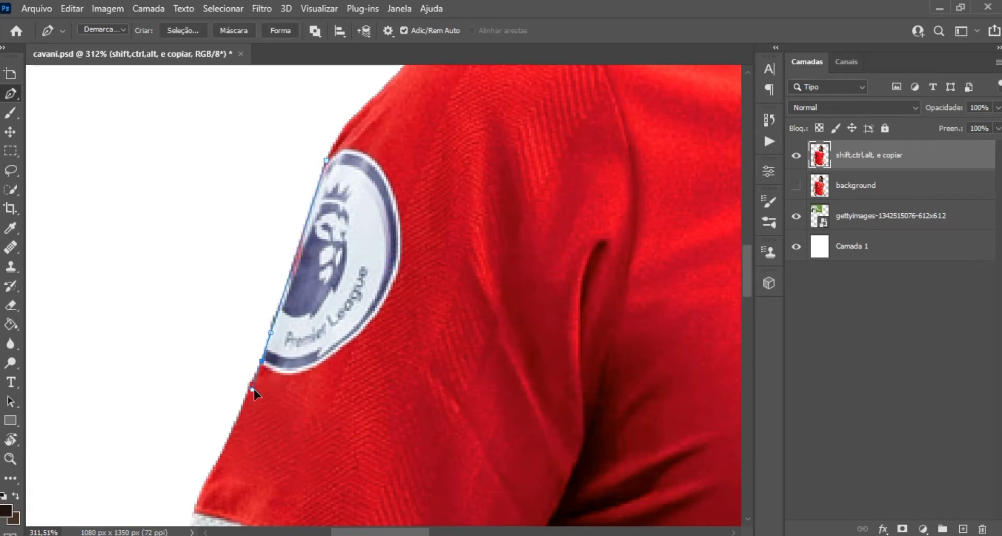
pyautogui.click(273, 387)
pyautogui.click(412, 316)
pyautogui.click(416, 211)
pyautogui.click(414, 174)
pyautogui.click(396, 139)
pyautogui.hotkey('ctrl', 'Return')
# Step: Content-aware fill the Premier League badge selection and deselect
pyautogui.rightClick(390, 211)
pyautogui.click(425, 394)
pyautogui.click(652, 121)
pyautogui.hotkey('ctrl', 'd')
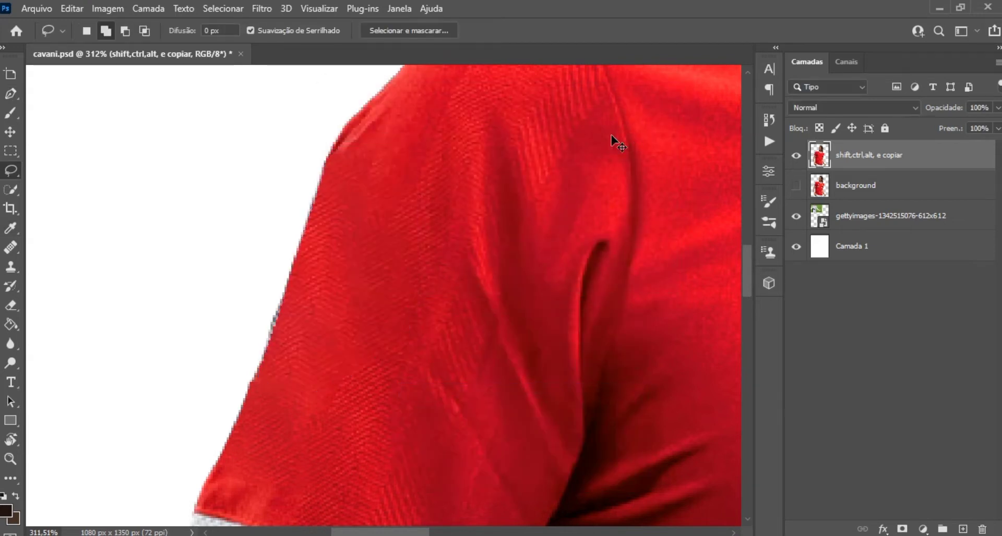
pyautogui.scroll(-3, 271, 304)
pyautogui.scroll(-5, 282, 295)
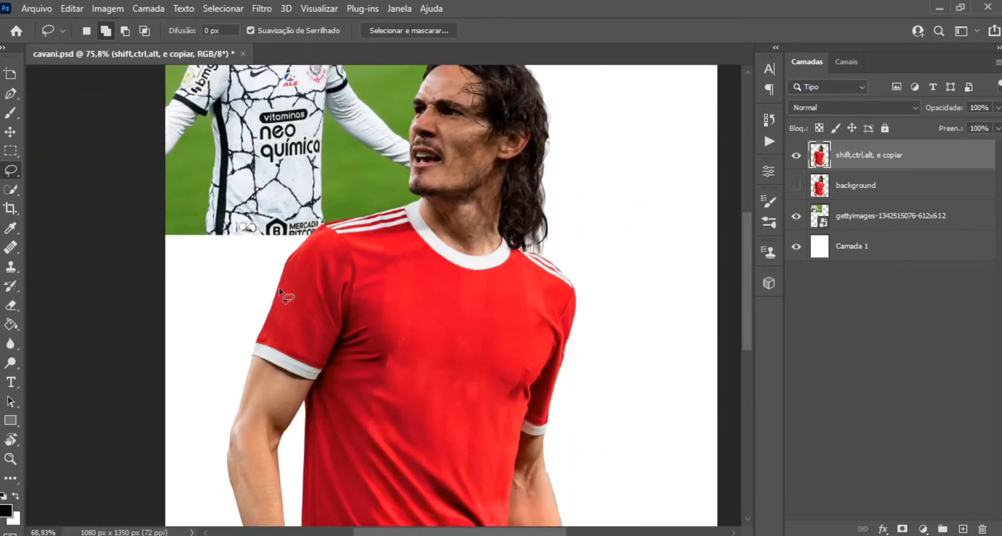
pyautogui.scroll(-2, 290, 293)
pyautogui.scroll(1, 360, 304)
pyautogui.scroll(-1, 355, 339)
pyautogui.scroll(4, 339, 413)
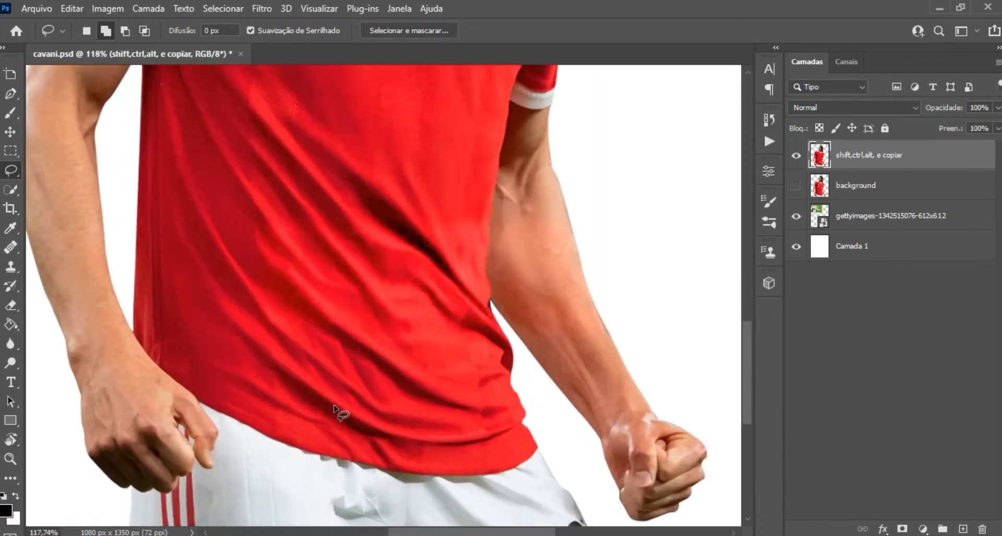
pyautogui.scroll(2, 365, 287)
pyautogui.moveTo(393, 155); pyautogui.dragTo(520, 150)
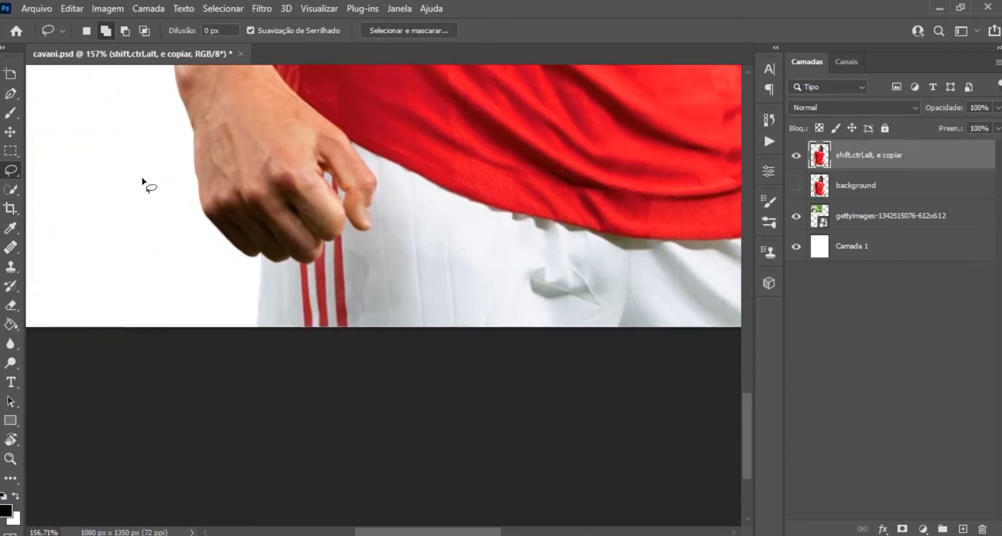
# Step: Pen-trace the gap between the fist's fingers where the shorts stripe shows
pyautogui.press('p')
pyautogui.scroll(3, 355, 226)
pyautogui.click(336, 196)
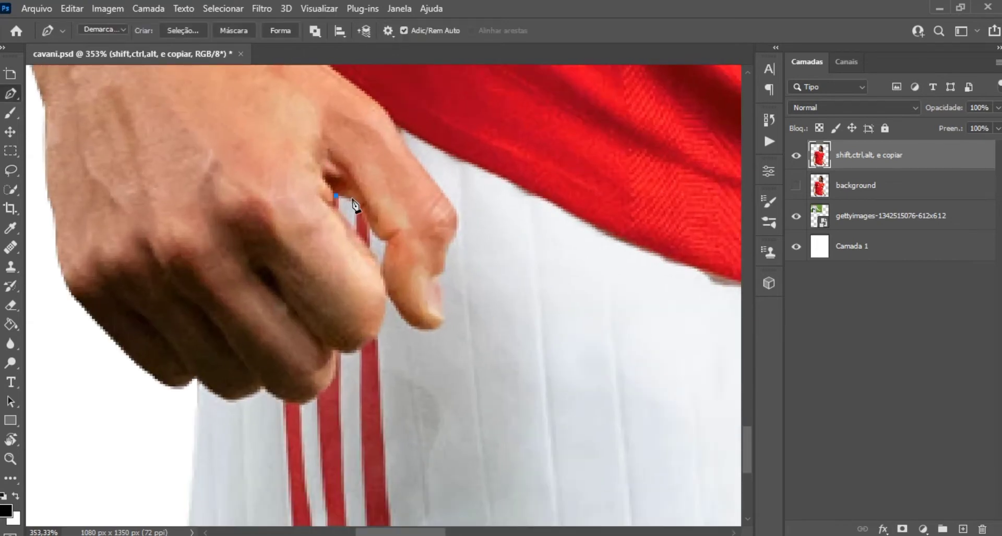
pyautogui.click(369, 232)
pyautogui.click(380, 236)
pyautogui.click(383, 264)
pyautogui.click(361, 239)
pyautogui.rightClick(353, 197)
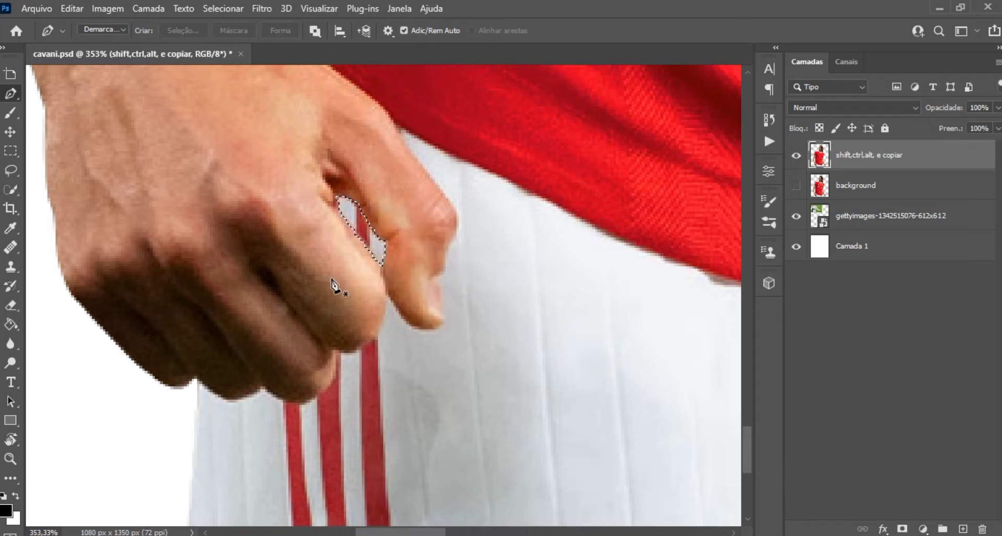
pyautogui.click(375, 331)
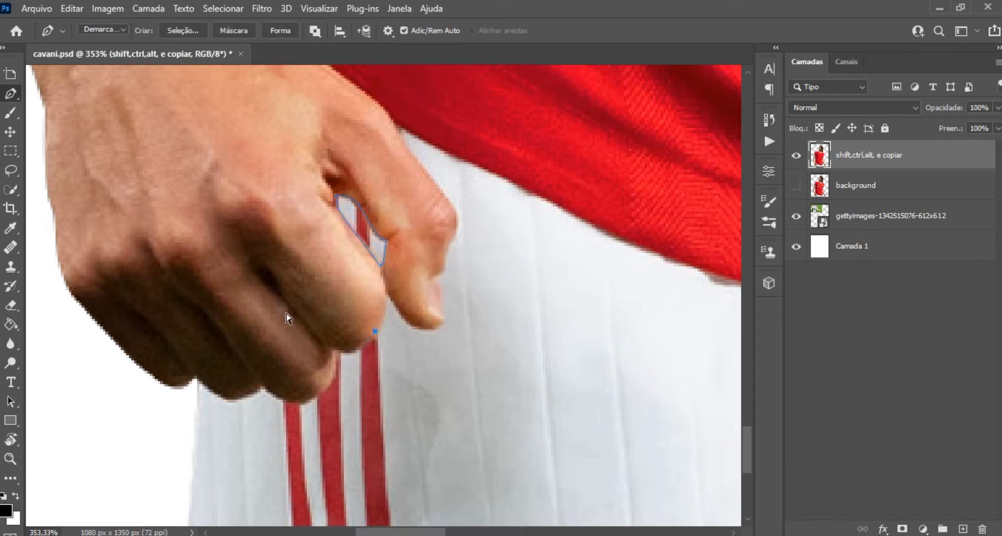
# Step: Turn the finger-gap path into a selection and content-aware fill it
pyautogui.press('l')
pyautogui.hotkey('ctrl', 'Return')
pyautogui.rightClick(365, 237)
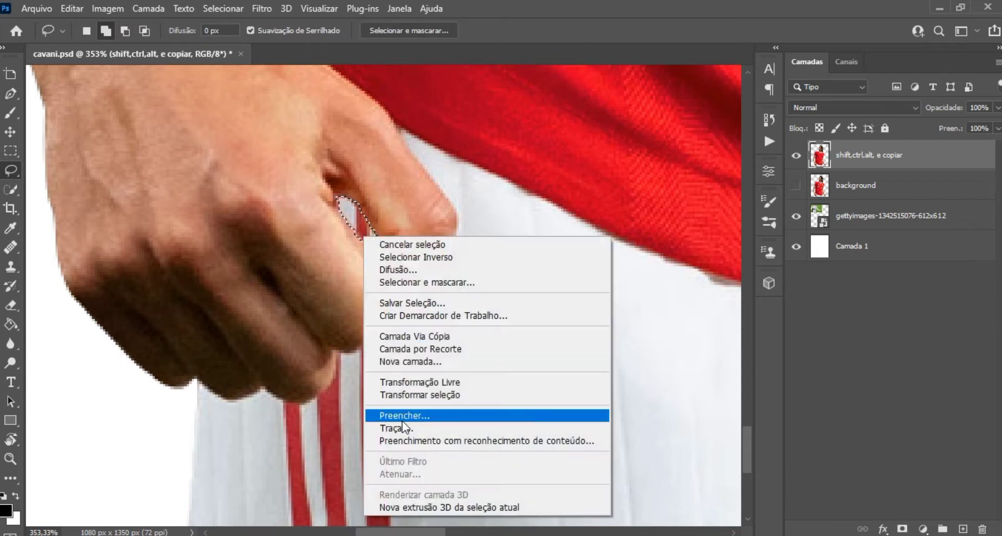
pyautogui.click(412, 413)
pyautogui.click(626, 121)
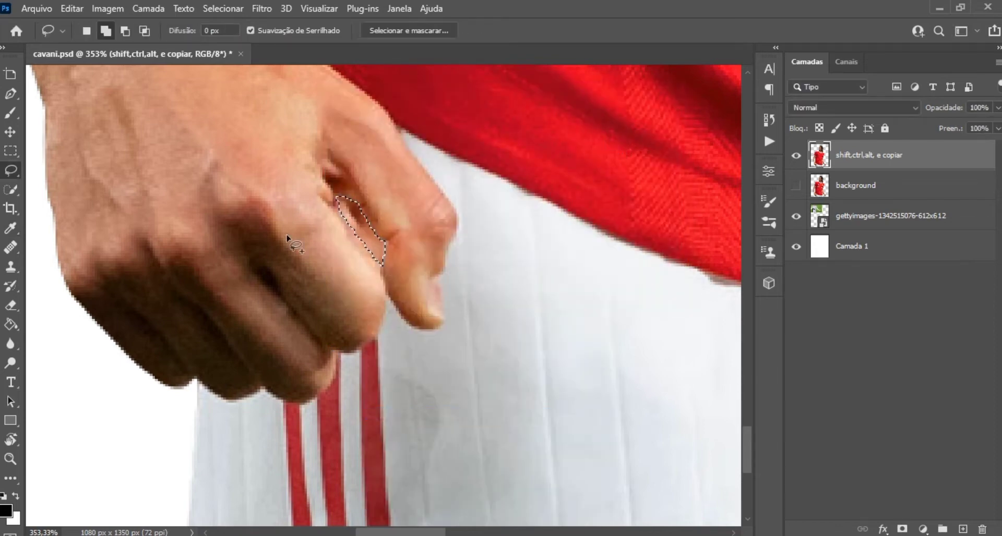
pyautogui.scroll(-5, 334, 251)
pyautogui.scroll(-1, 412, 223)
pyautogui.scroll(1, 413, 223)
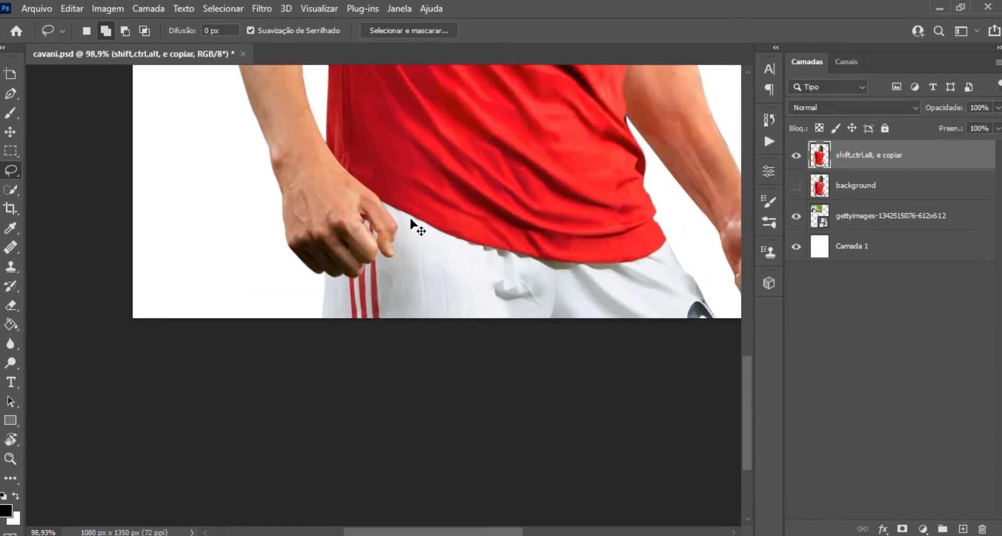
pyautogui.scroll(-3, 412, 223)
pyautogui.scroll(3, 369, 350)
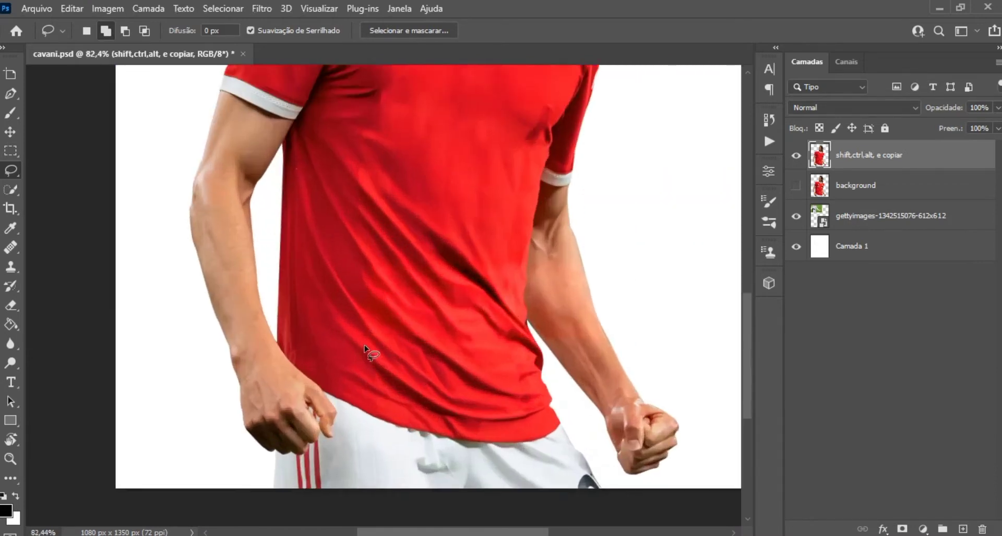
pyautogui.scroll(4, 290, 435)
pyautogui.moveTo(290, 434); pyautogui.dragTo(243, 280)
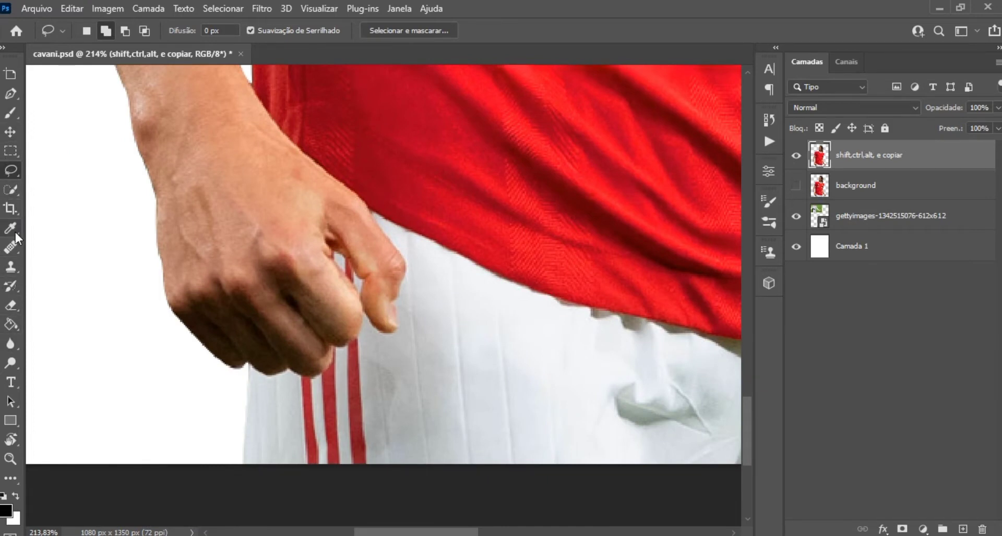
# Step: Use the Clone Stamp at brush size 5 to cover the stripe between the fingers
pyautogui.click(10, 267)
pyautogui.scroll(2, 396, 284)
pyautogui.scroll(2, 366, 278)
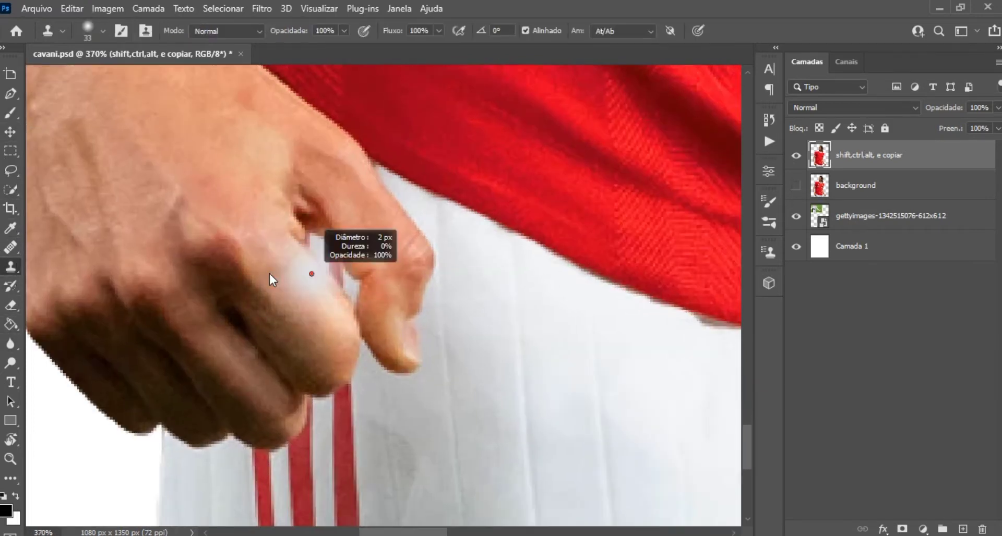
pyautogui.scroll(2, 326, 222)
pyautogui.press('[')
pyautogui.press('[')
pyautogui.press('[')
pyautogui.moveTo(313, 208); pyautogui.dragTo(352, 265)
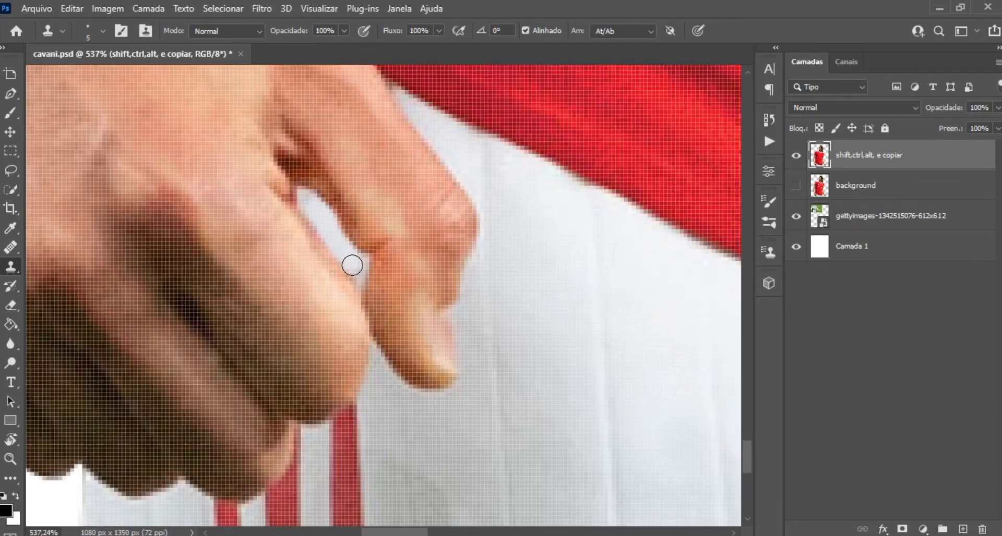
pyautogui.scroll(-3, 339, 245)
pyautogui.scroll(-2, 343, 260)
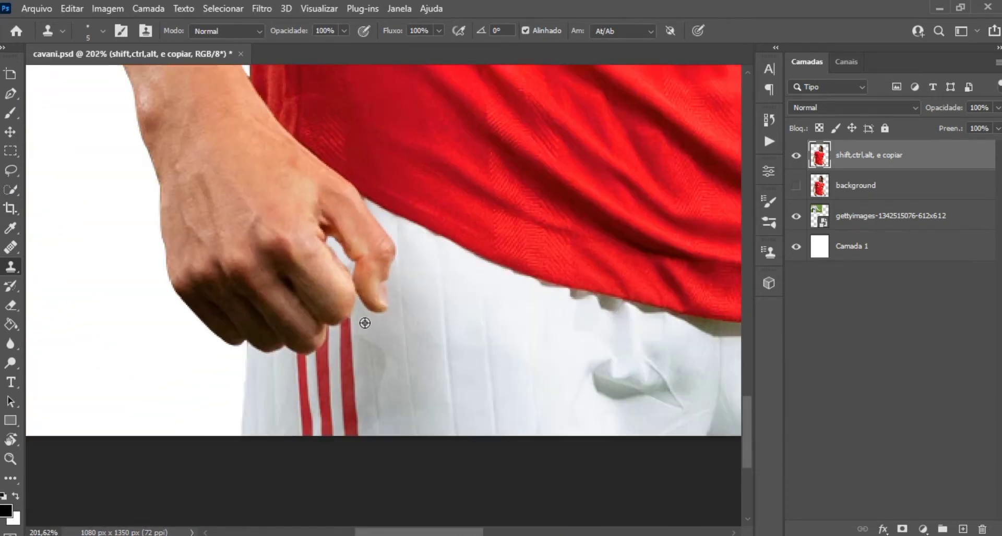
pyautogui.scroll(1, 348, 286)
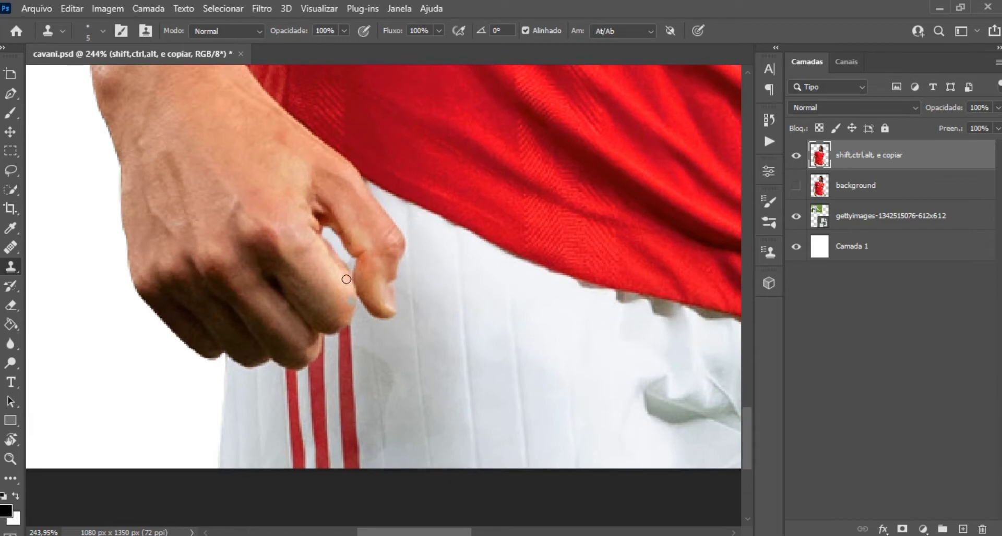
# Step: Clone more shorts texture between the fingers, undoing a stroke over the rightmost stripe
pyautogui.moveTo(329, 235); pyautogui.dragTo(344, 255)
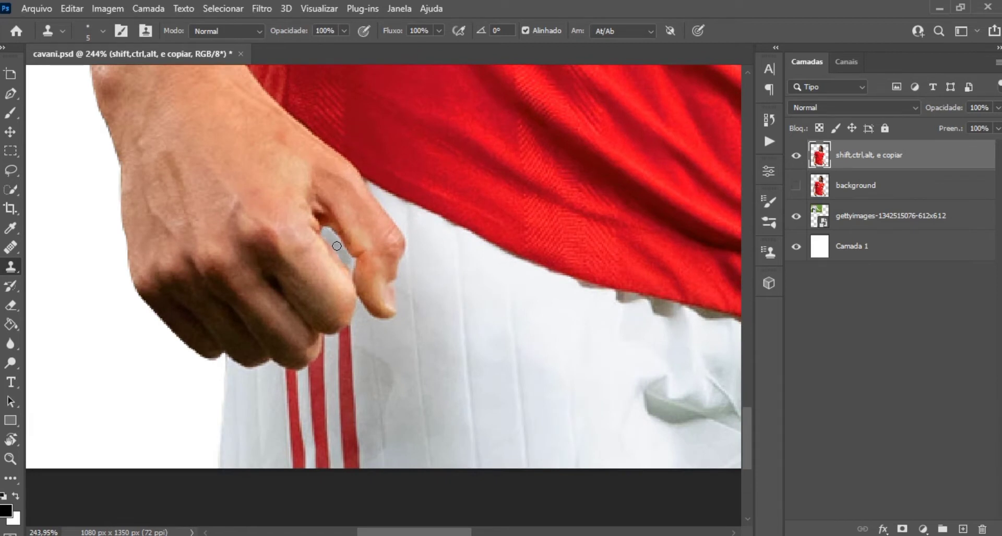
pyautogui.scroll(-2, 336, 246)
pyautogui.scroll(1, 350, 303)
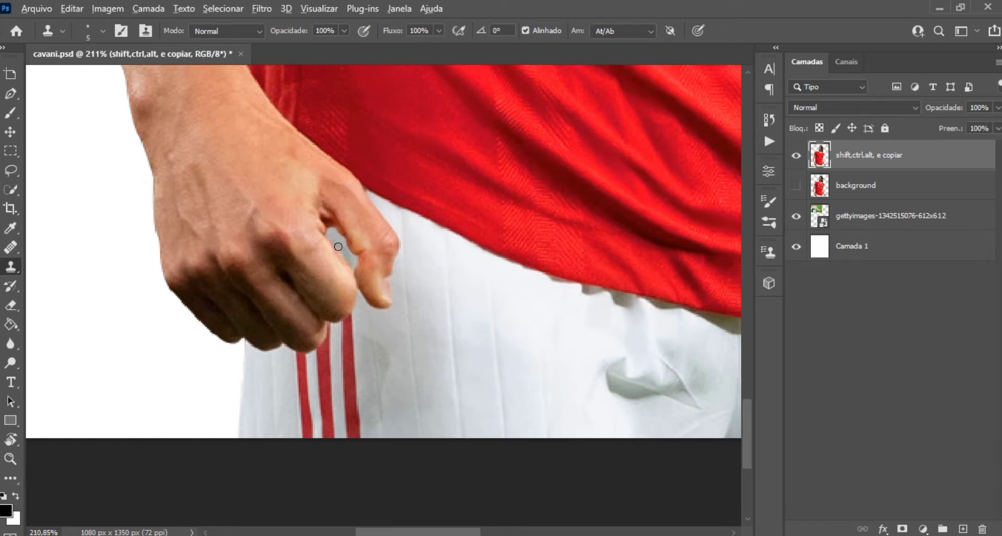
pyautogui.scroll(-2, 338, 246)
pyautogui.scroll(2, 365, 256)
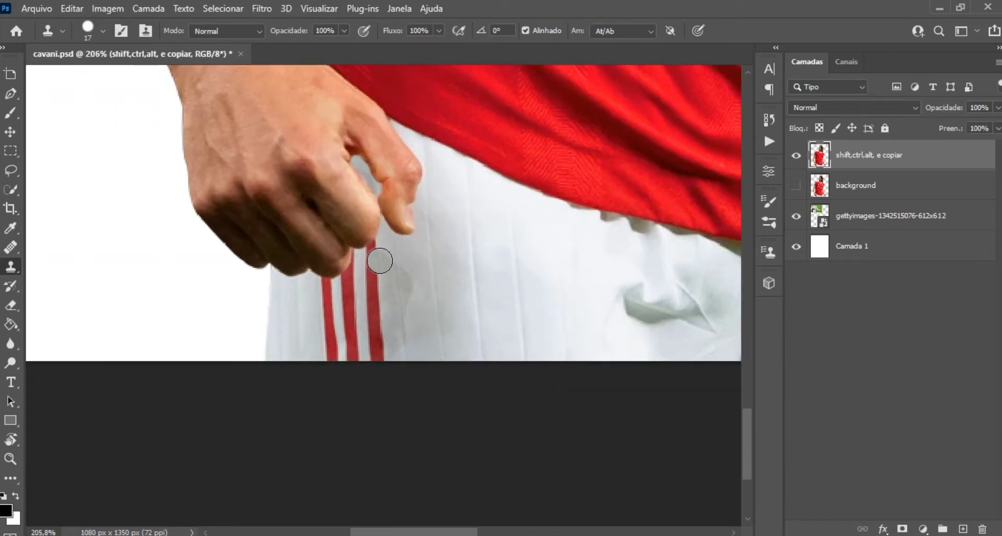
pyautogui.moveTo(379, 261); pyautogui.dragTo(374, 335)
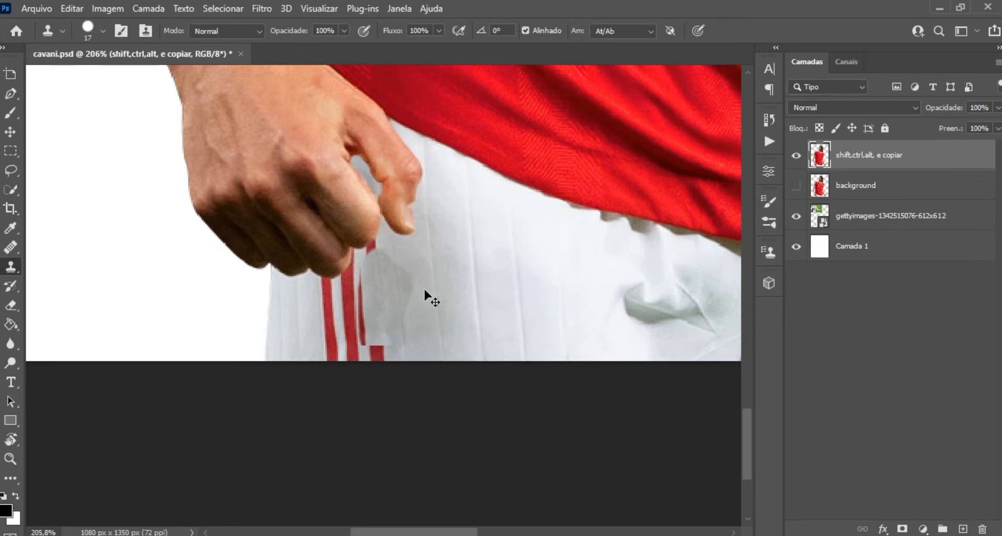
pyautogui.hotkey('ctrl', 'z')
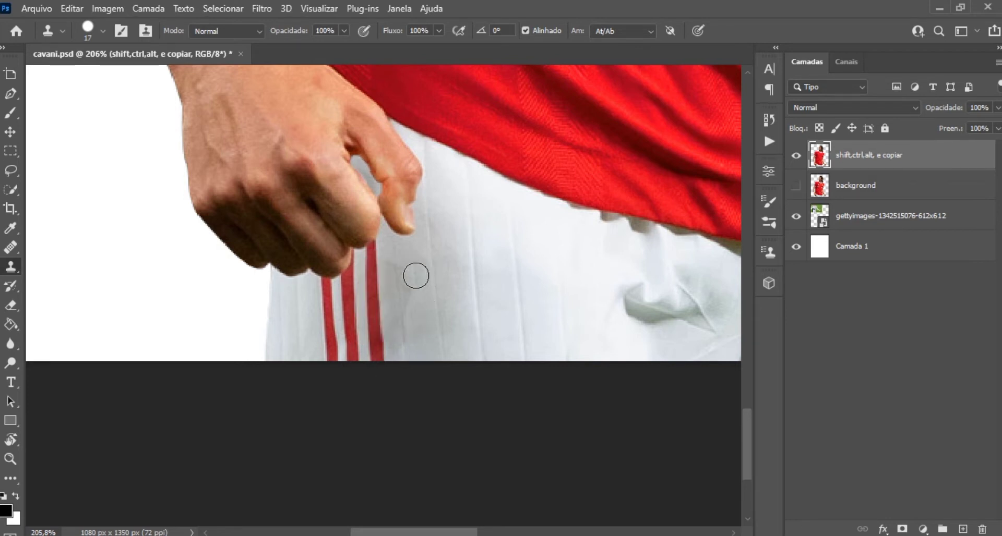
# Step: Resample clean white fabric and clone over the right red stripe with brush sizes 9–11
pyautogui.keyDown('alt'); pyautogui.click(432, 303); pyautogui.keyUp('alt')
pyautogui.keyDown('alt'); pyautogui.click(402, 274); pyautogui.keyUp('alt')
pyautogui.moveTo(396, 252); pyautogui.dragTo(396, 267)
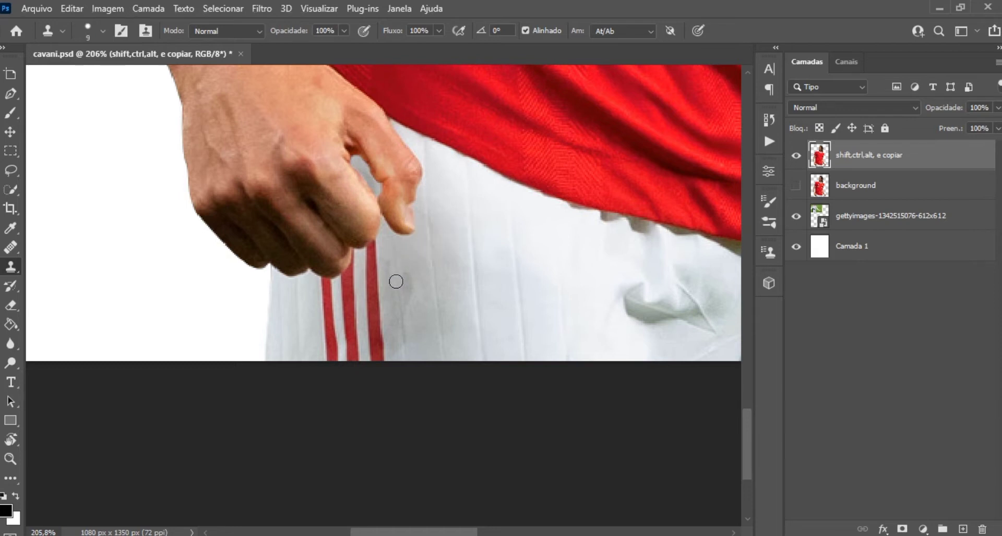
pyautogui.keyDown('alt'); pyautogui.click(423, 310); pyautogui.keyUp('alt')
pyautogui.moveTo(409, 278)
pyautogui.mouseDown()
pyautogui.moveTo(408, 299)
pyautogui.moveTo(386, 257)
pyautogui.moveTo(389, 310)
pyautogui.moveTo(385, 293)
pyautogui.mouseUp()
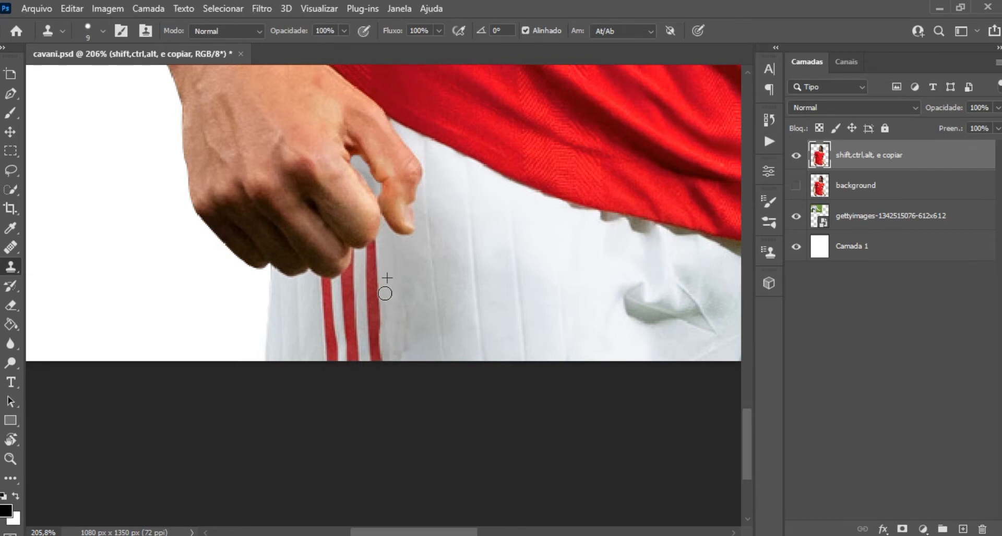
pyautogui.press(']')
pyautogui.press(']')
pyautogui.moveTo(372, 261)
pyautogui.mouseDown()
pyautogui.moveTo(373, 347)
pyautogui.moveTo(360, 339)
pyautogui.mouseUp()
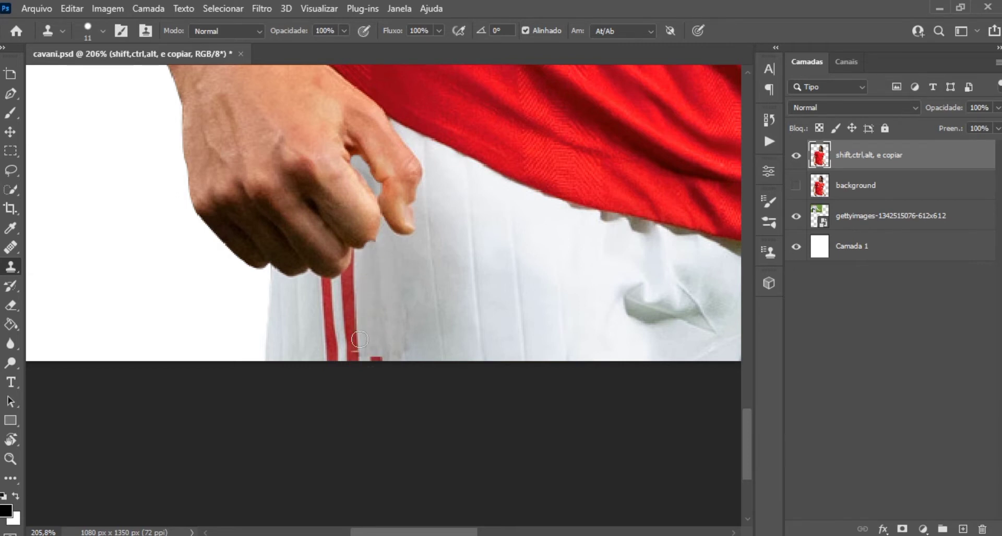
# Step: Clone over the bottom-edge red mark and the left stripe, undoing the last stroke
pyautogui.keyDown('alt'); pyautogui.click(388, 297); pyautogui.keyUp('alt')
pyautogui.click(376, 360)
pyautogui.moveTo(324, 297); pyautogui.dragTo(326, 360)
pyautogui.keyDown('alt'); pyautogui.click(299, 300); pyautogui.keyUp('alt')
pyautogui.keyDown('alt'); pyautogui.click(291, 330); pyautogui.keyUp('alt')
pyautogui.moveTo(321, 305); pyautogui.dragTo(320, 283)
pyautogui.hotkey('ctrl', 'z')
# Step: Clone white fabric over the thin red stripe and the upper main stripe
pyautogui.scroll(3, 318, 290)
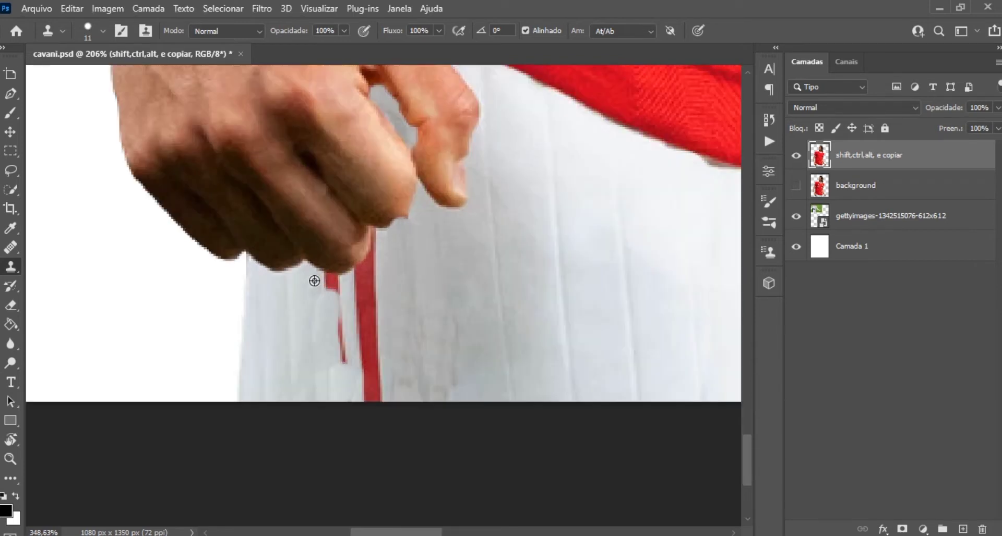
pyautogui.scroll(2, 318, 290)
pyautogui.moveTo(324, 278)
pyautogui.mouseDown()
pyautogui.moveTo(340, 297)
pyautogui.moveTo(346, 373)
pyautogui.mouseUp()
pyautogui.scroll(1, 347, 374)
pyautogui.keyDown('alt'); pyautogui.click(392, 242); pyautogui.keyUp('alt')
pyautogui.moveTo(384, 214); pyautogui.dragTo(384, 334)
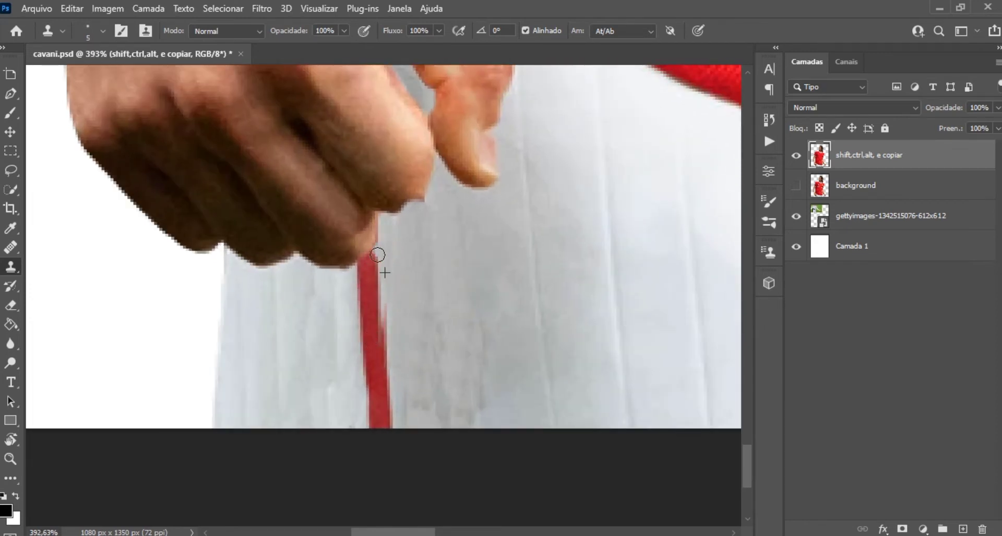
# Step: Clone over the stripe under the knuckle and the remaining red stub
pyautogui.moveTo(369, 261)
pyautogui.mouseDown()
pyautogui.moveTo(360, 265)
pyautogui.moveTo(375, 353)
pyautogui.moveTo(367, 445)
pyautogui.mouseUp()
pyautogui.moveTo(396, 352)
pyautogui.mouseDown()
pyautogui.moveTo(380, 402)
pyautogui.moveTo(358, 425)
pyautogui.moveTo(362, 399)
pyautogui.mouseUp()
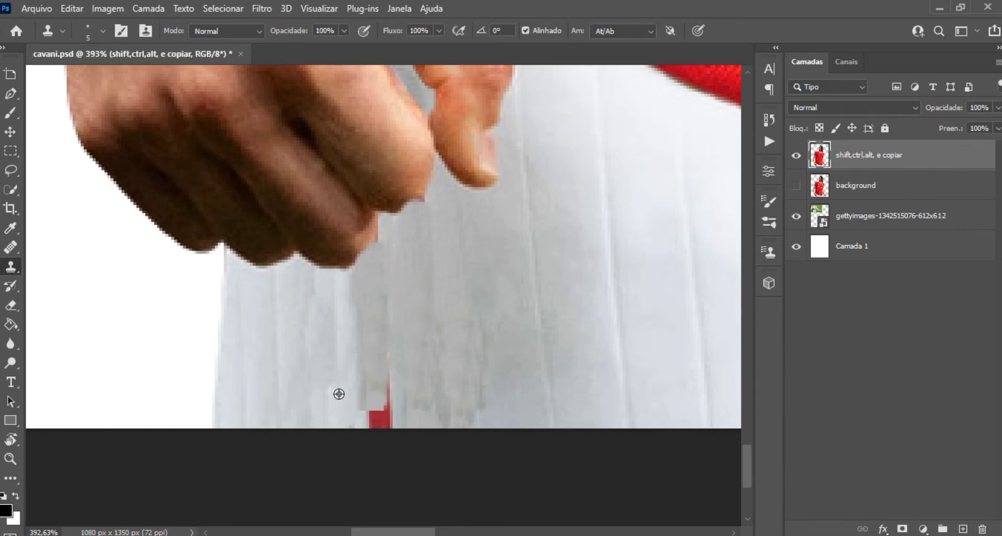
pyautogui.scroll(-2, 360, 433)
pyautogui.press('super')
pyautogui.press('super')
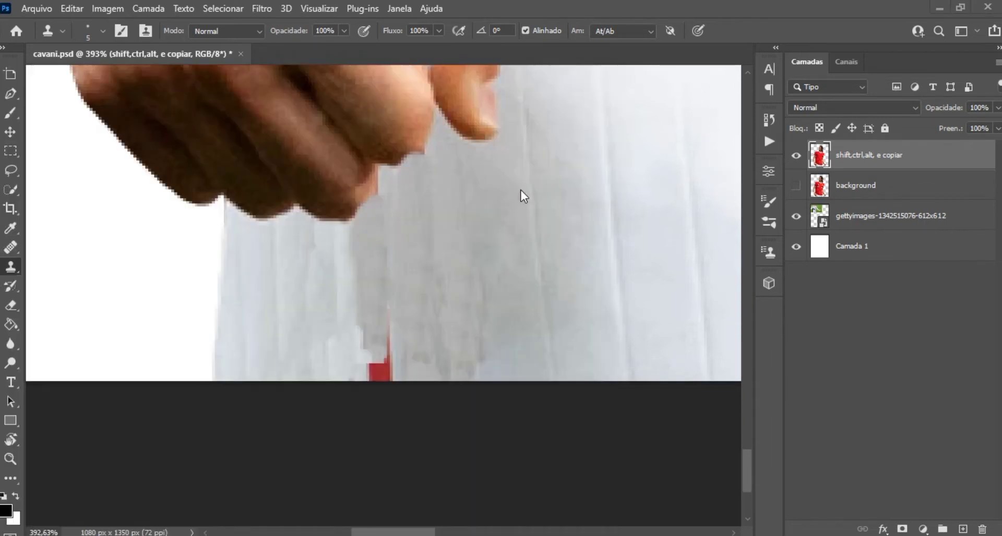
pyautogui.moveTo(394, 301); pyautogui.dragTo(380, 364)
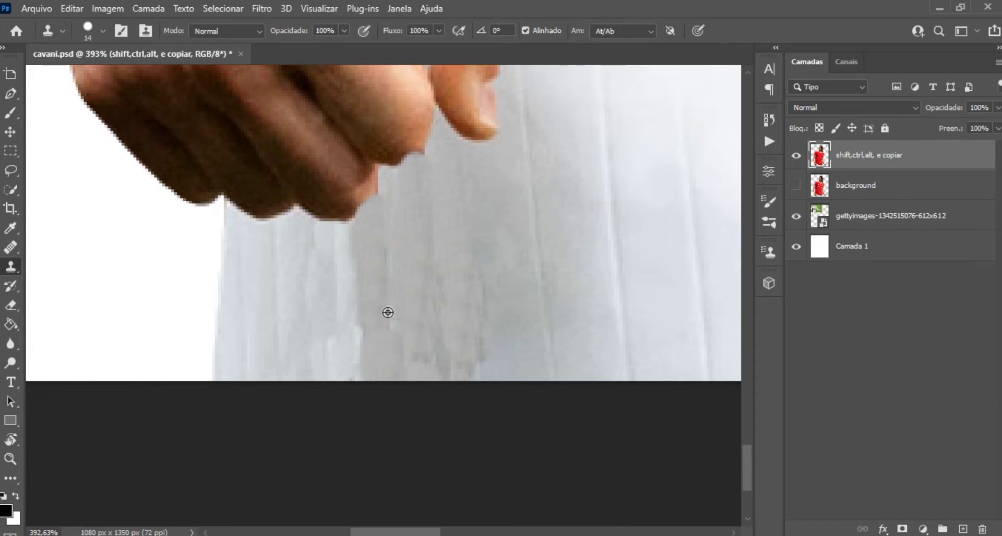
pyautogui.scroll(-5, 407, 288)
pyautogui.scroll(-1, 407, 288)
pyautogui.scroll(3, 506, 356)
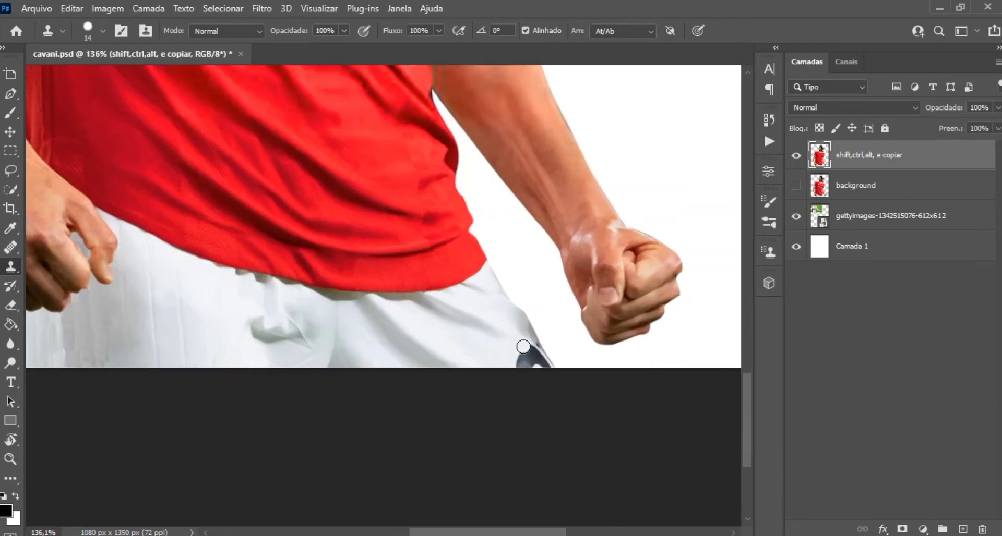
# Step: Lasso the dark logo on the white shorts and content-aware fill it
pyautogui.press('l')
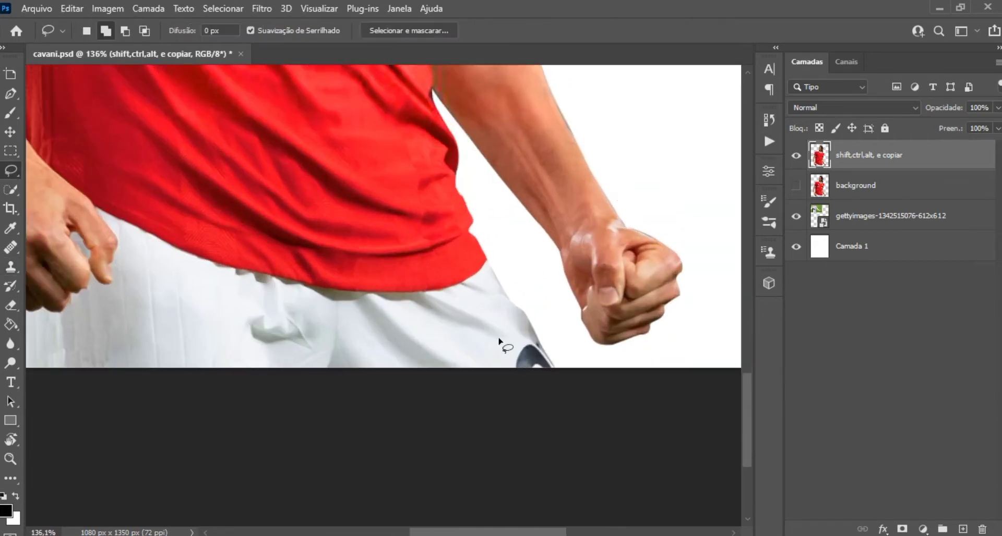
pyautogui.scroll(4, 516, 345)
pyautogui.moveTo(518, 346); pyautogui.dragTo(443, 310)
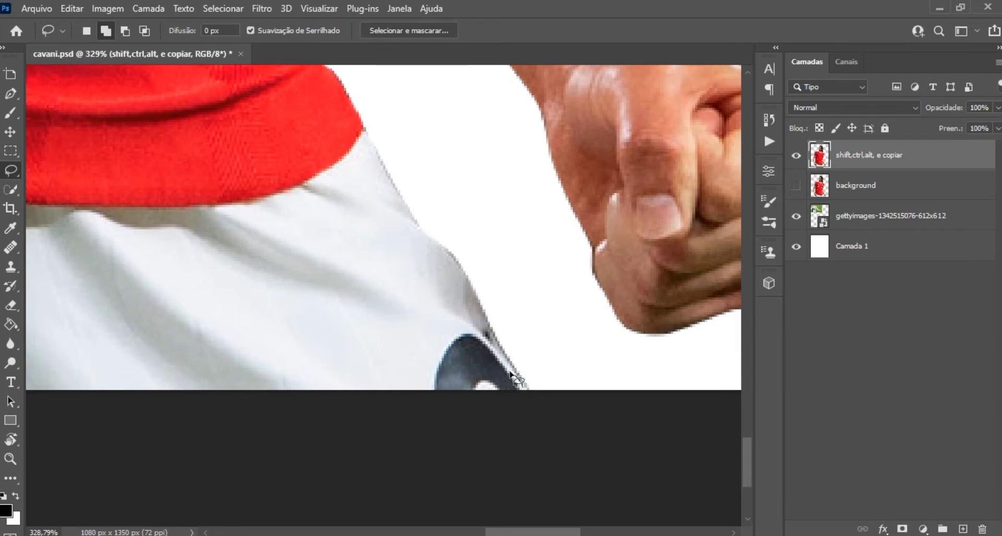
pyautogui.moveTo(423, 355); pyautogui.dragTo(525, 414)
pyautogui.rightClick(478, 360)
pyautogui.click(505, 258)
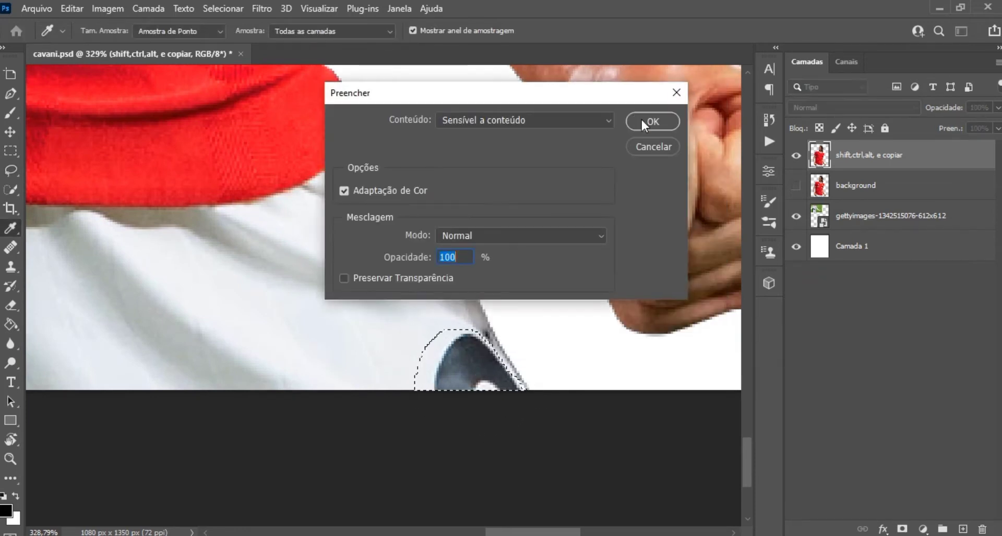
pyautogui.click(640, 121)
# Step: Select the Move tool and zoom out to view the edited image
pyautogui.scroll(-3, 325, 264)
pyautogui.scroll(-2, 340, 397)
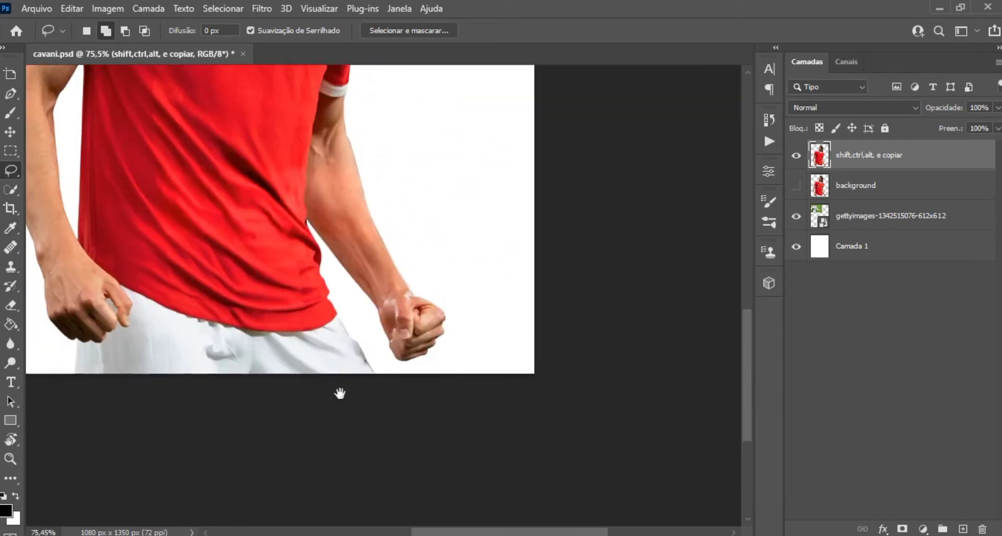
pyautogui.scroll(1, 360, 360)
pyautogui.click(10, 132)
pyautogui.scroll(-2, 203, 201)
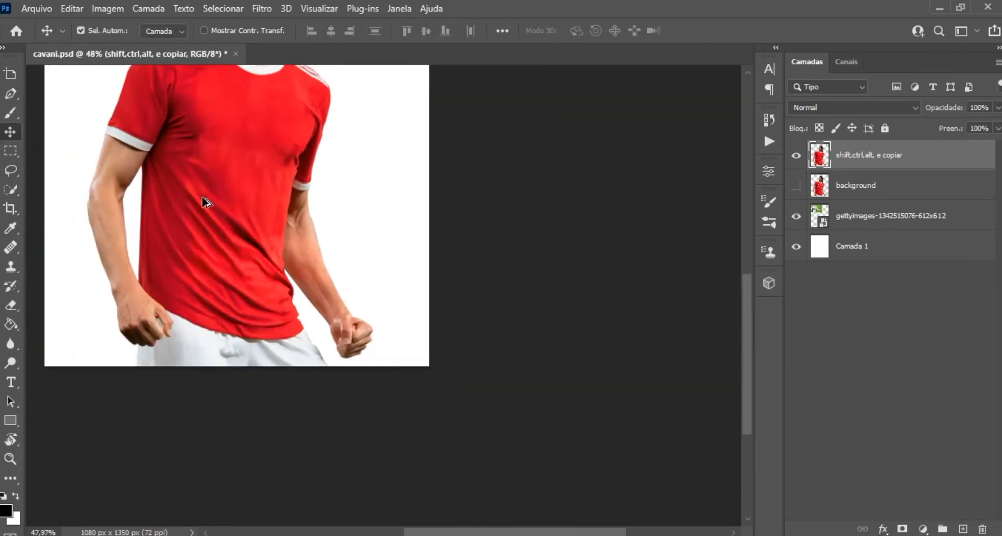
pyautogui.scroll(1, 264, 357)
pyautogui.scroll(1, 312, 256)
pyautogui.scroll(2, 312, 256)
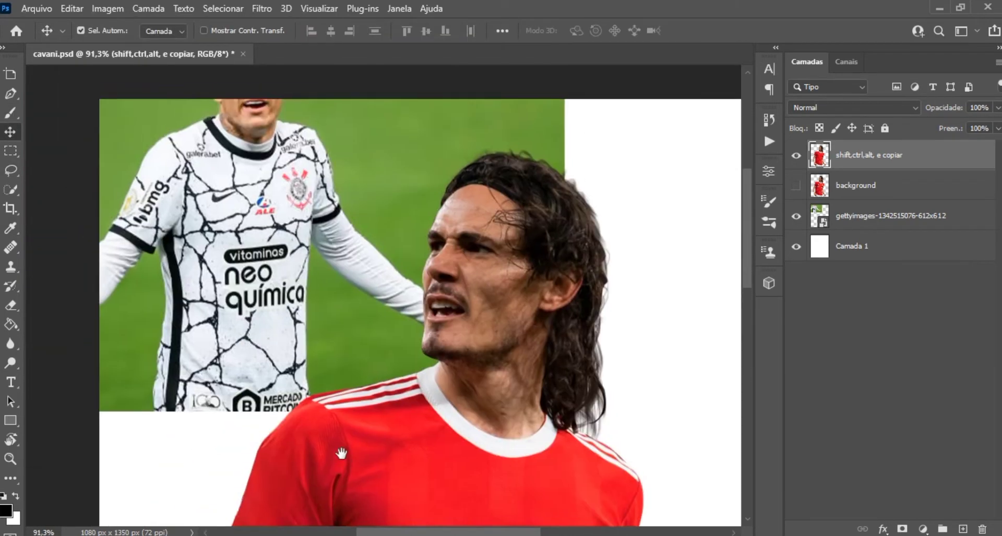
pyautogui.scroll(2, 327, 393)
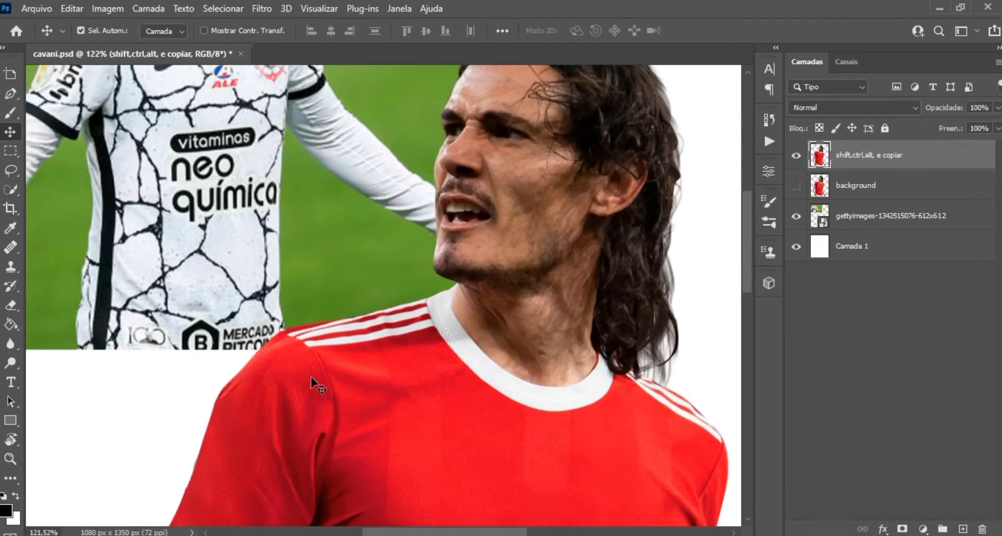
# Step: Select the standard Pen tool and start a path where the stripes meet the collar
pyautogui.rightClick(11, 93)
pyautogui.click(111, 92)
pyautogui.scroll(3, 398, 297)
pyautogui.scroll(1, 468, 305)
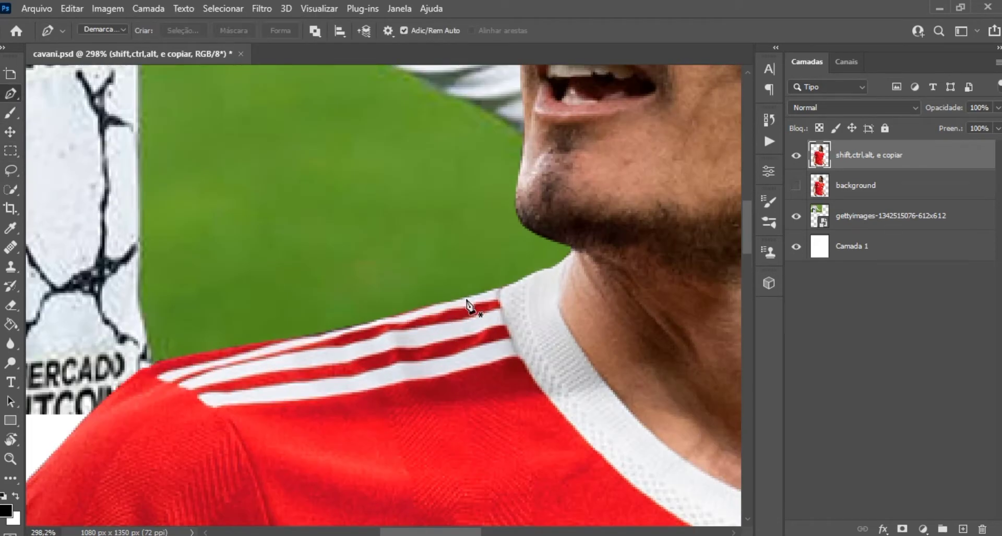
pyautogui.click(499, 290)
pyautogui.moveTo(524, 365); pyautogui.dragTo(532, 370)
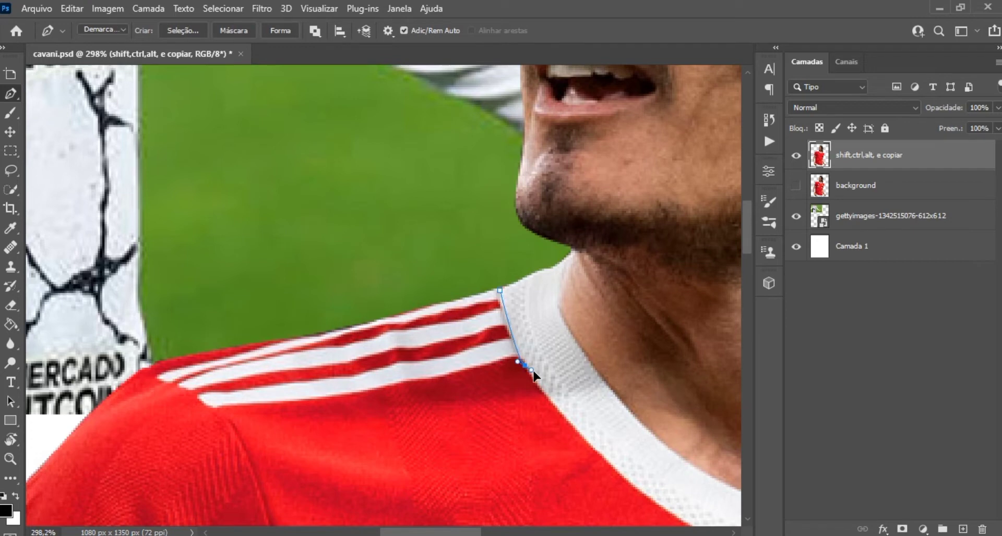
pyautogui.hotkey('ctrl', 'z')
# Step: Trace a path around the white stripes on the left shoulder
pyautogui.moveTo(532, 376)
pyautogui.mouseDown()
pyautogui.moveTo(550, 412)
pyautogui.moveTo(563, 416)
pyautogui.mouseUp()
pyautogui.click(435, 398)
pyautogui.click(358, 405)
pyautogui.click(294, 421)
pyautogui.moveTo(154, 376); pyautogui.dragTo(105, 363)
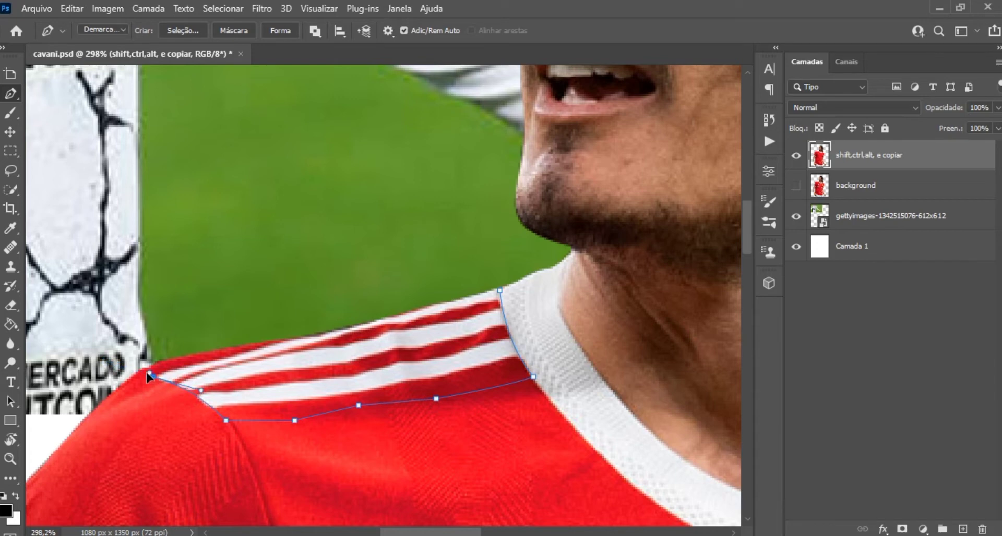
pyautogui.moveTo(170, 364); pyautogui.dragTo(191, 360)
pyautogui.moveTo(375, 321); pyautogui.dragTo(382, 322)
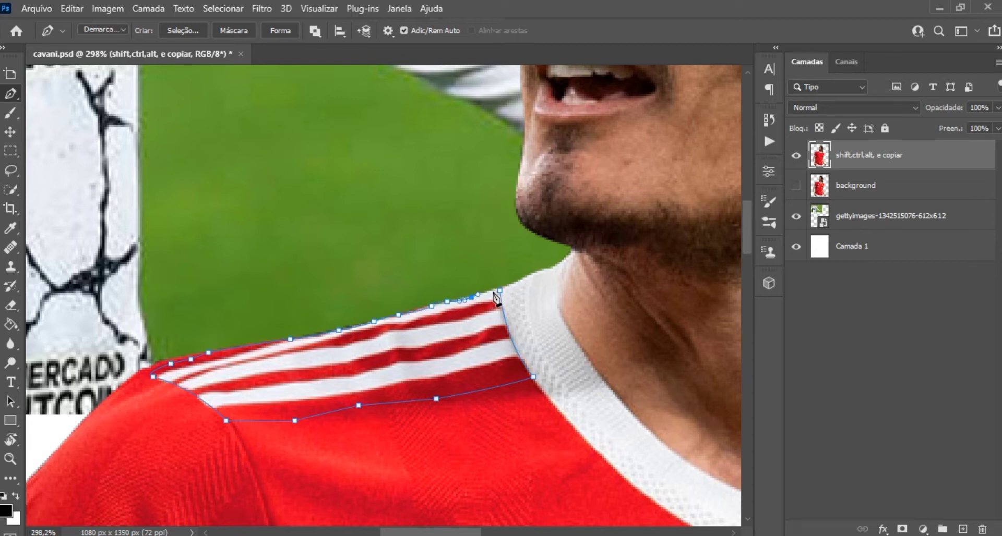
# Step: Convert the stripe path to a selection, fill it red, and deselect
pyautogui.hotkey('ctrl', 'Return')
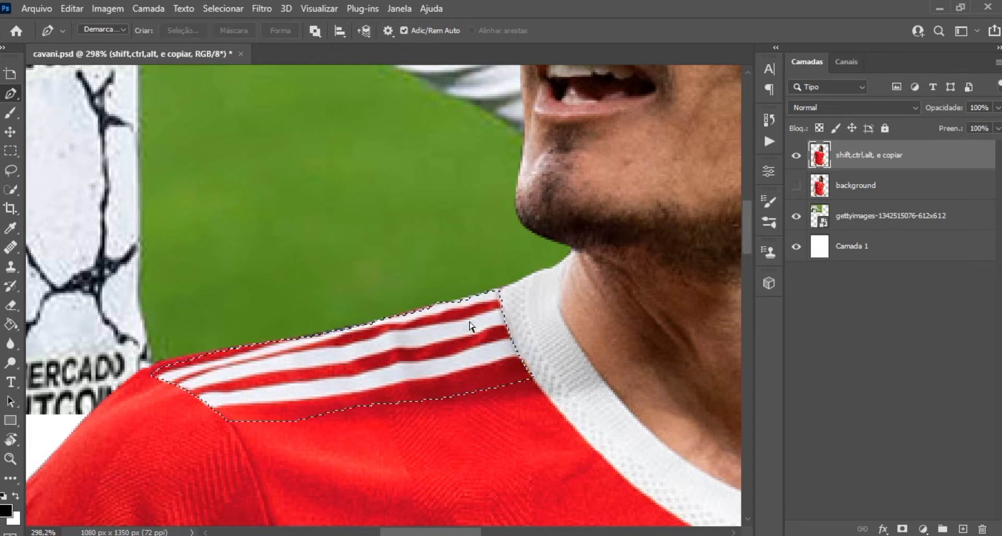
pyautogui.press('l')
pyautogui.rightClick(297, 359)
pyautogui.click(348, 252)
pyautogui.click(652, 121)
pyautogui.hotkey('ctrl', 'z')
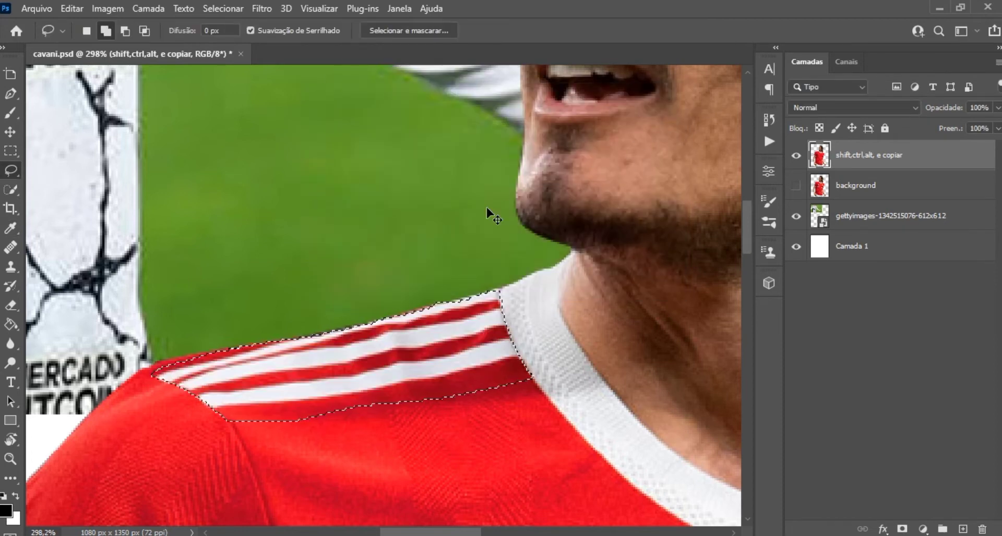
pyautogui.hotkey('ctrl', 'shift', 'z')
pyautogui.hotkey('ctrl', 'd')
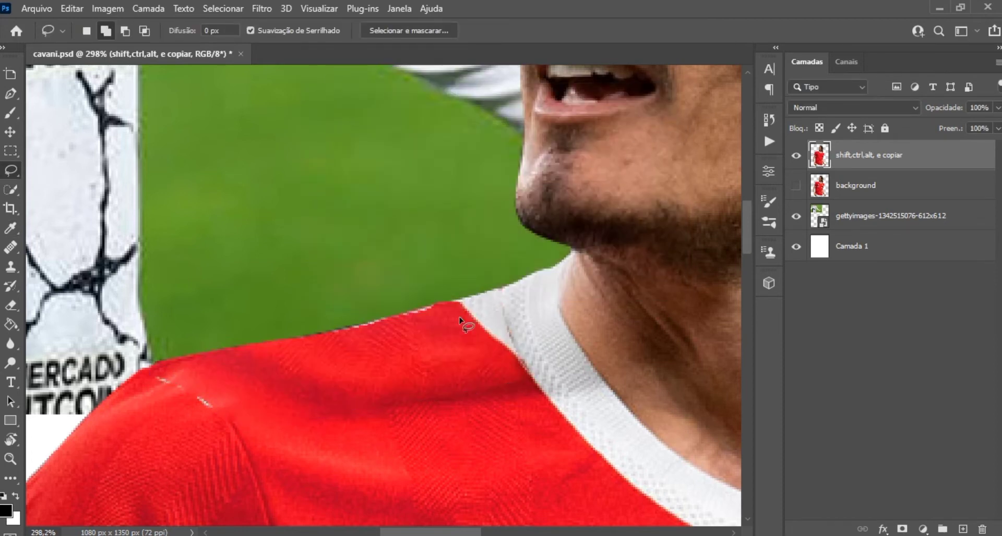
pyautogui.scroll(-5, 494, 261)
pyautogui.scroll(2, 469, 313)
pyautogui.scroll(-5, 485, 302)
# Step: Pen-trace a small outline along the white collar edge on the left shoulder
pyautogui.scroll(-1, 484, 300)
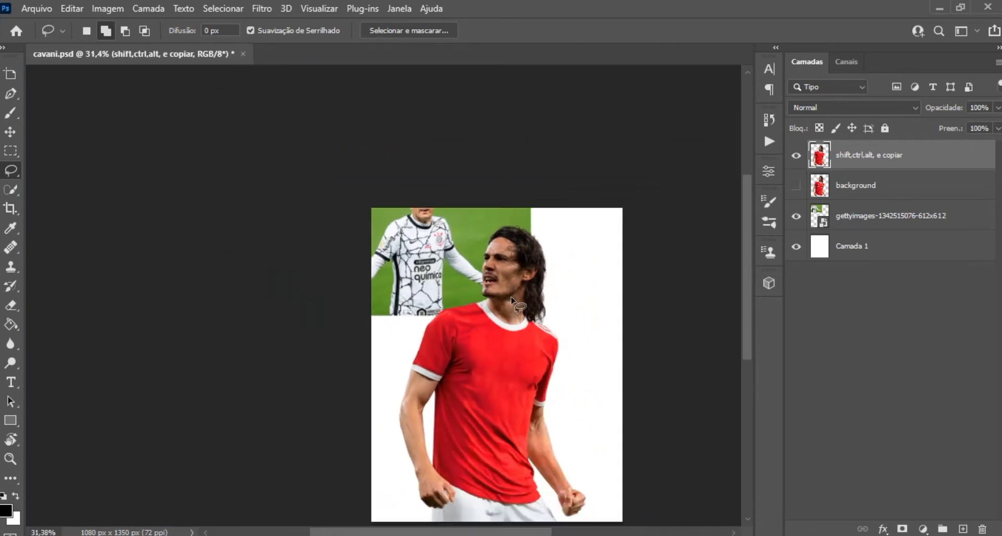
pyautogui.scroll(3, 483, 300)
pyautogui.scroll(3, 469, 305)
pyautogui.scroll(2, 434, 311)
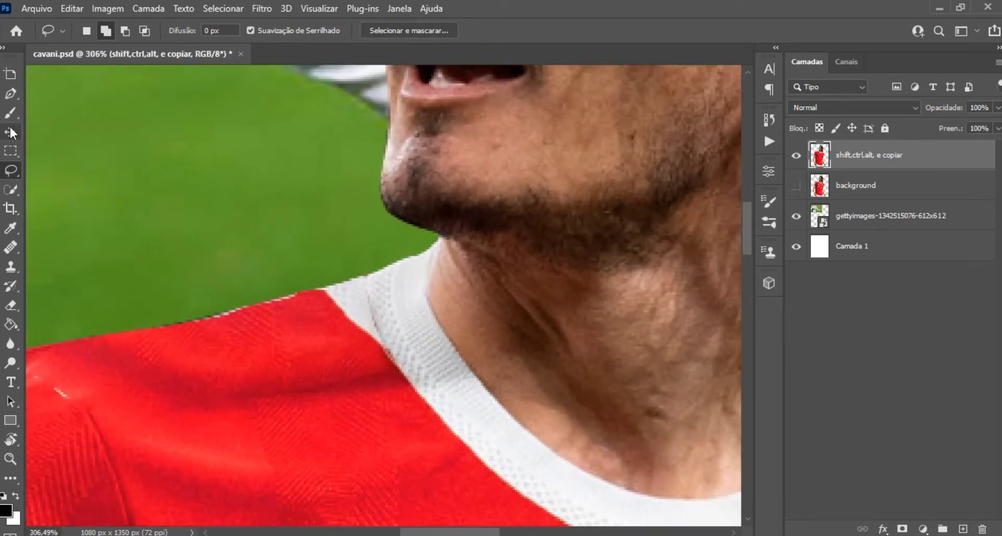
pyautogui.click(12, 95)
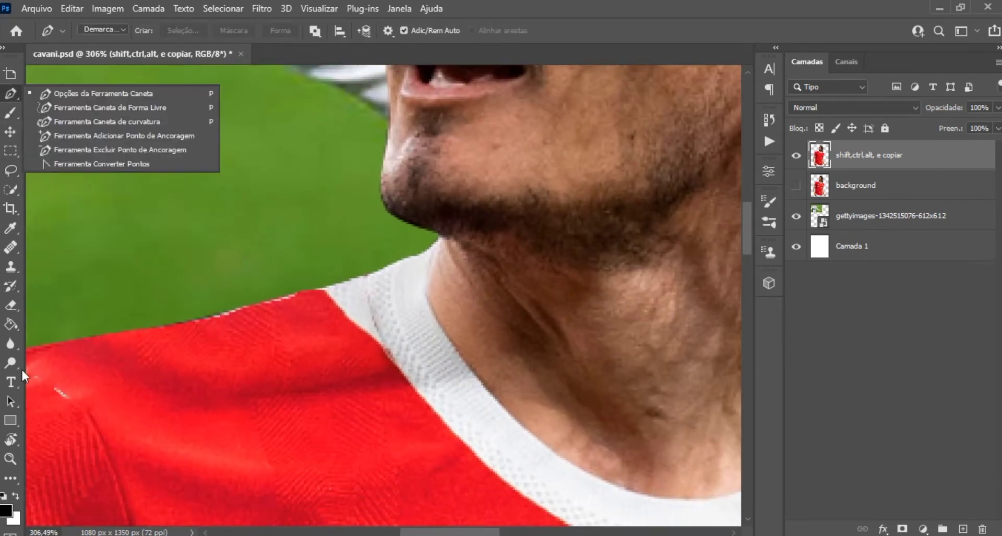
pyautogui.click(392, 359)
pyautogui.moveTo(368, 275)
pyautogui.mouseDown()
pyautogui.moveTo(379, 264)
pyautogui.moveTo(348, 279)
pyautogui.mouseUp()
pyautogui.click(314, 290)
# Step: Turn the collar path into a selection and fill it with red
pyautogui.hotkey('ctrl', 'Return')
pyautogui.press('l')
pyautogui.rightClick(341, 305)
pyautogui.click(401, 201)
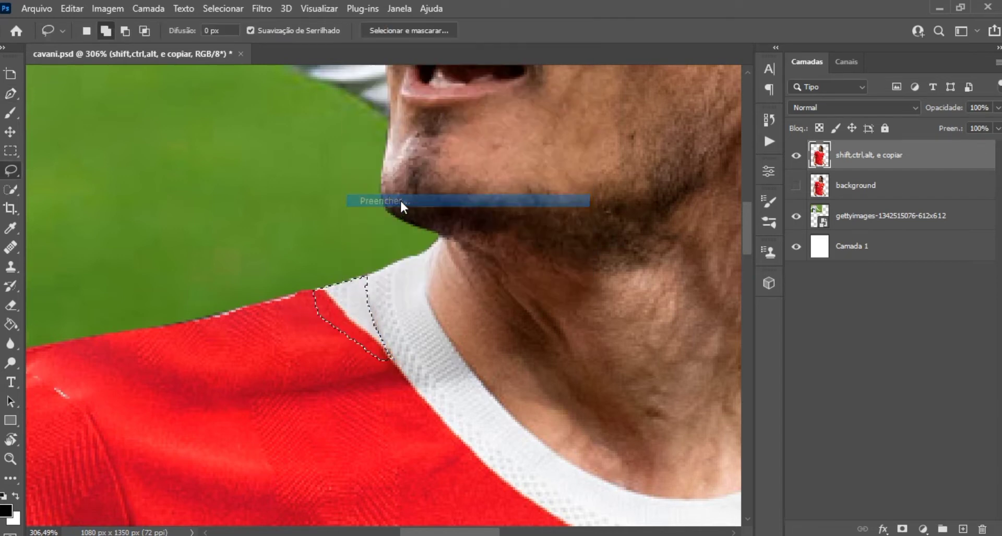
pyautogui.click(642, 120)
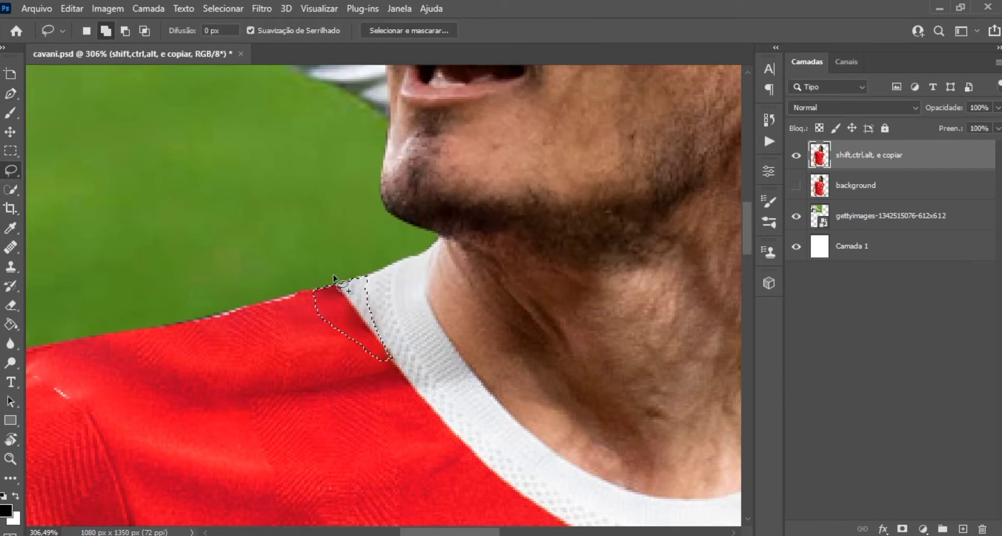
pyautogui.moveTo(355, 316); pyautogui.dragTo(378, 292)
pyautogui.hotkey('ctrl', 'z')
# Step: Nudge the selection onto the collar and apply a content-aware fill again
pyautogui.moveTo(352, 314); pyautogui.dragTo(354, 314)
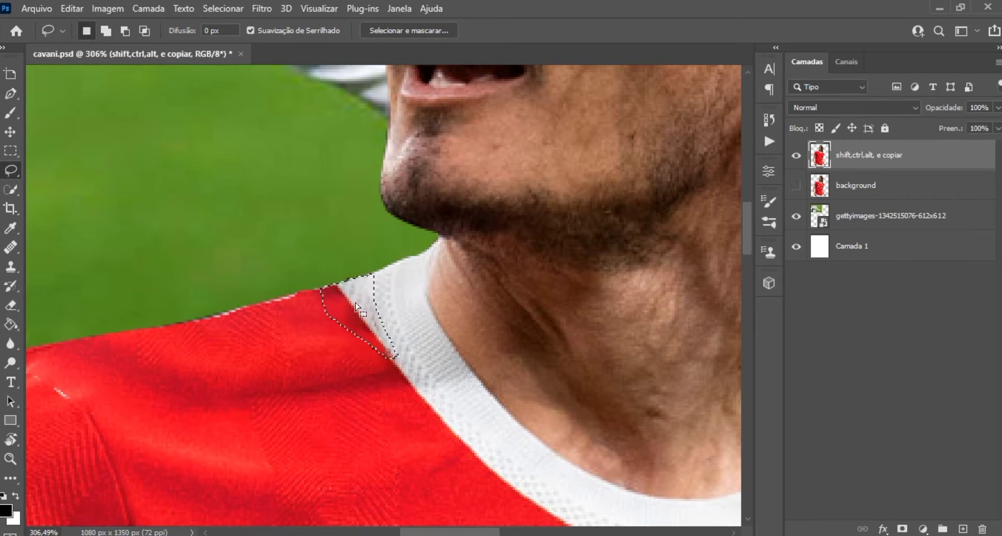
pyautogui.rightClick(336, 315)
pyautogui.click(376, 199)
pyautogui.click(673, 122)
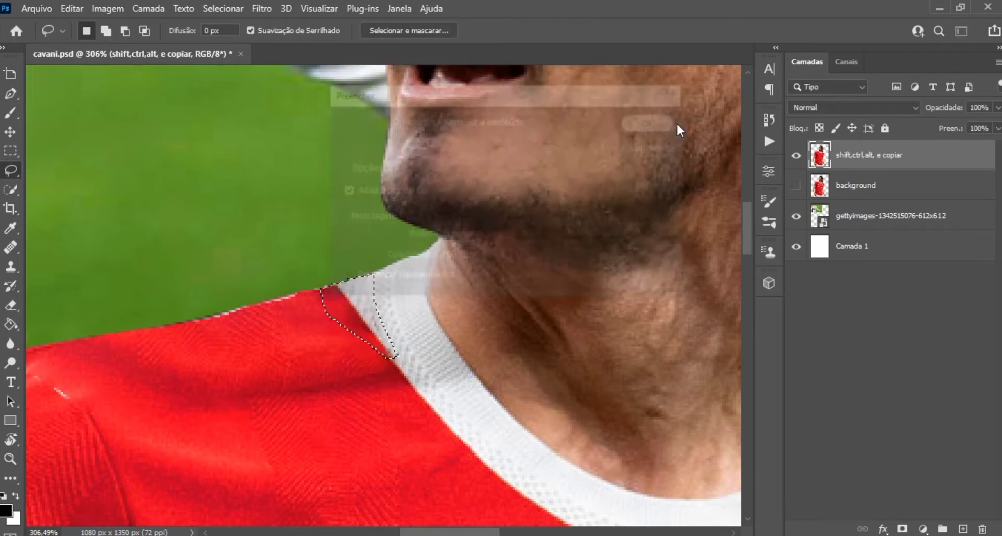
pyautogui.scroll(-3, 413, 357)
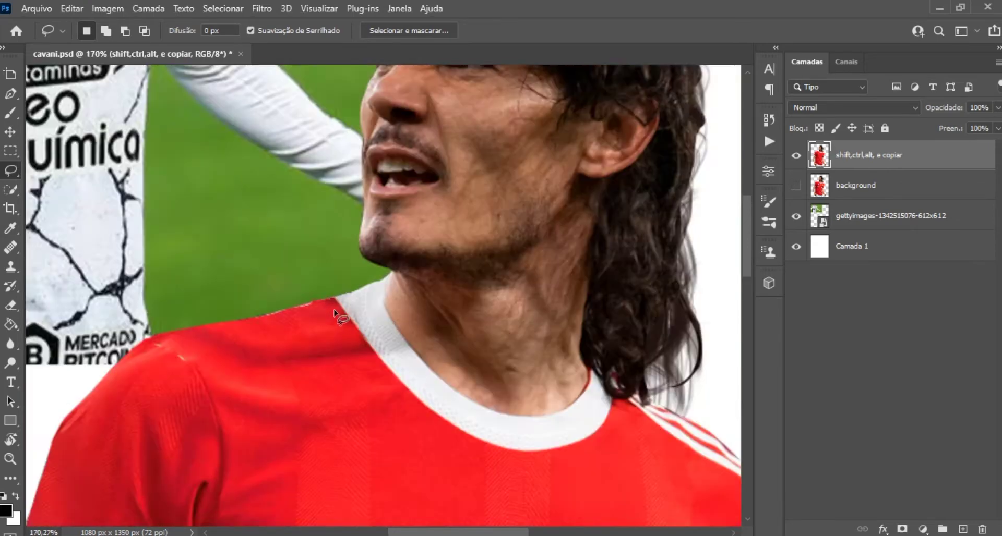
pyautogui.scroll(-5, 412, 358)
pyautogui.scroll(-2, 412, 358)
pyautogui.scroll(1, 412, 357)
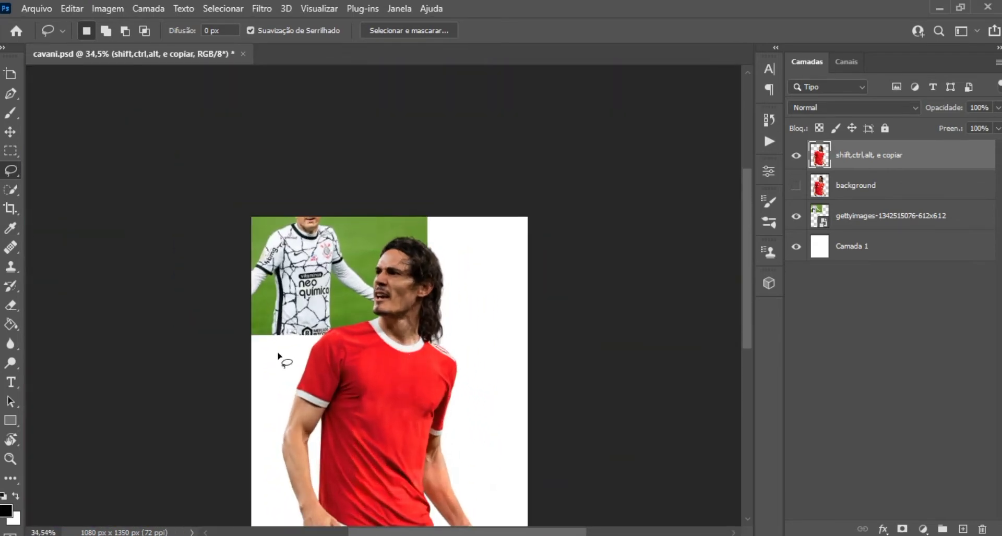
# Step: Pen-trace an outline around the stripes on the right shoulder
pyautogui.scroll(2, 282, 360)
pyautogui.scroll(3, 453, 365)
pyautogui.scroll(2, 454, 365)
pyautogui.scroll(2, 386, 347)
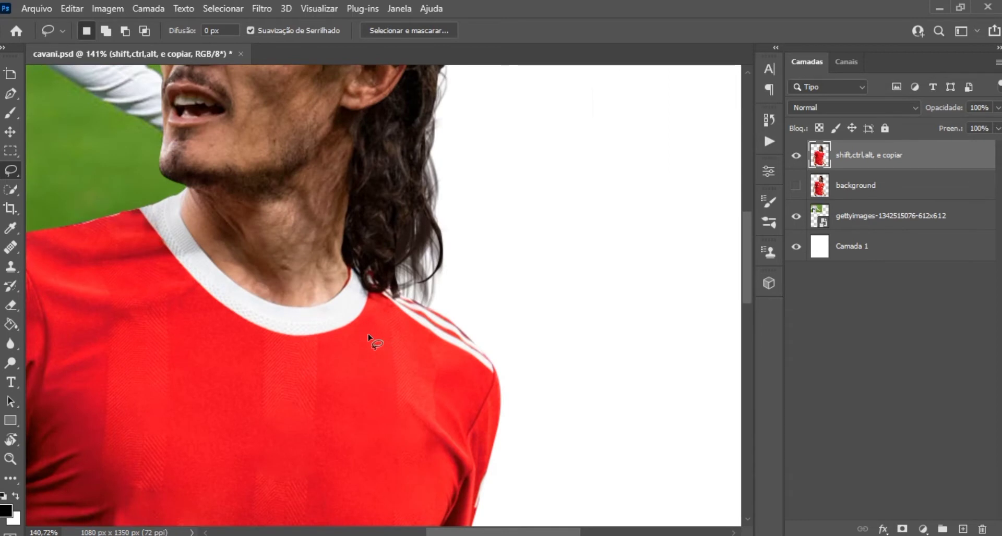
pyautogui.press('p')
pyautogui.scroll(3, 380, 320)
pyautogui.scroll(2, 380, 295)
pyautogui.click(381, 266)
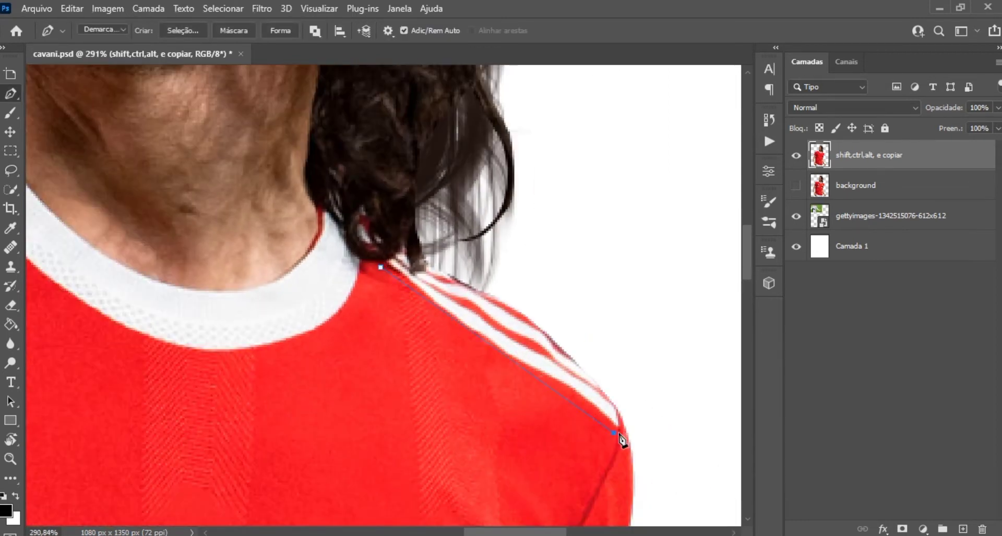
pyautogui.moveTo(566, 354); pyautogui.dragTo(554, 349)
pyautogui.click(424, 260)
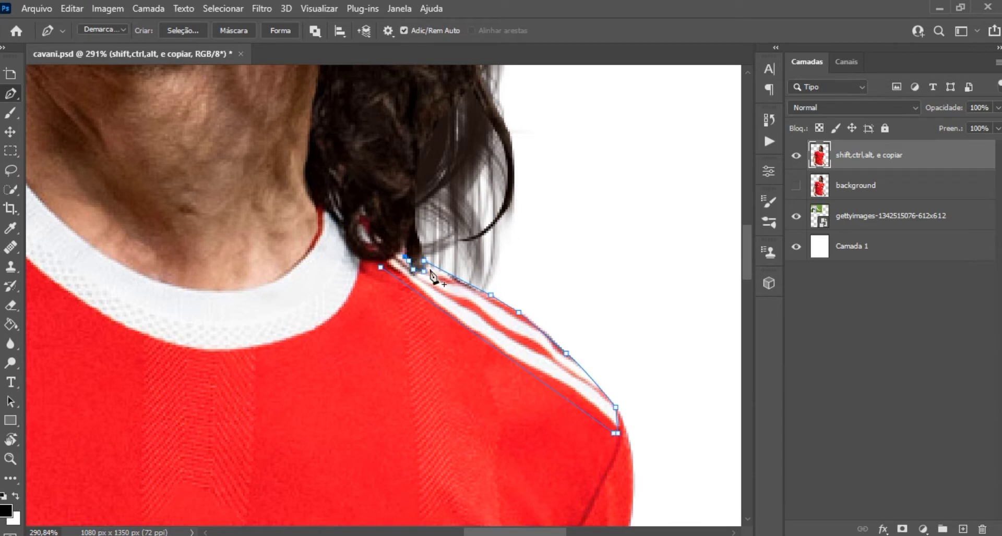
pyautogui.click(407, 276)
# Step: Content-aware fill the right-shoulder stripe selection, then deselect
pyautogui.hotkey('ctrl', 'Return')
pyautogui.press('l')
pyautogui.rightClick(514, 318)
pyautogui.click(543, 235)
pyautogui.click(635, 126)
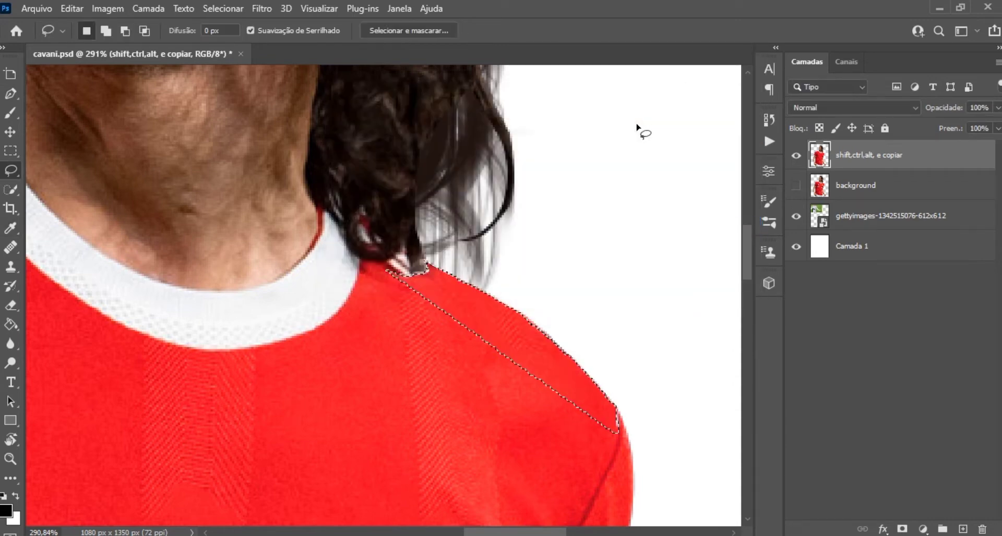
pyautogui.hotkey('ctrl', 'd')
pyautogui.scroll(-5, 440, 279)
pyautogui.scroll(4, 445, 276)
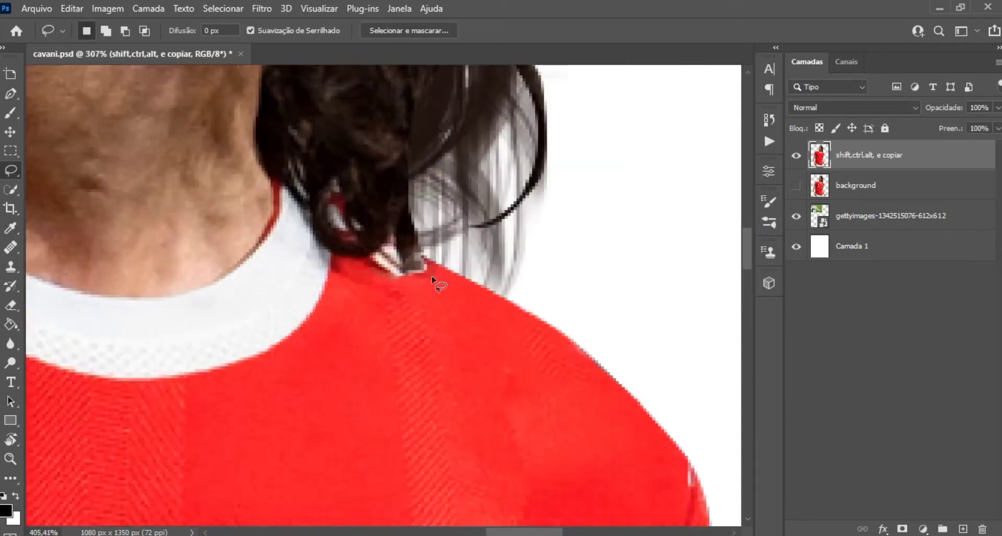
pyautogui.scroll(4, 431, 277)
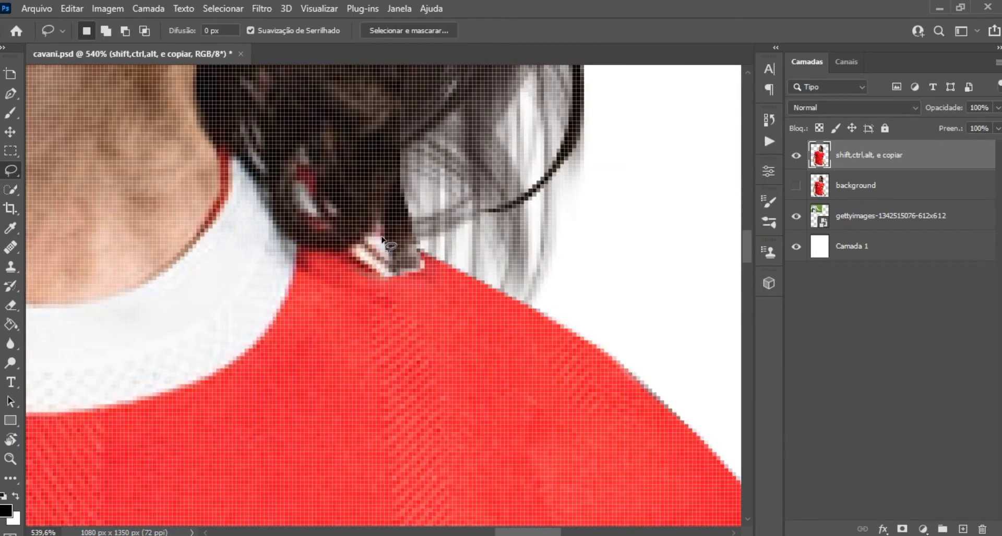
# Step: Fill the selected neck patch with the surrounding hair and deselect
pyautogui.rightClick(360, 258)
pyautogui.click(397, 440)
pyautogui.click(638, 125)
pyautogui.hotkey('ctrl', 'd')
pyautogui.scroll(-3, 409, 284)
pyautogui.scroll(-2, 409, 292)
pyautogui.scroll(3, 336, 313)
# Step: Outline the small leftover patch at the collar and fill it
pyautogui.moveTo(354, 302); pyautogui.dragTo(347, 302)
pyautogui.rightClick(368, 298)
pyautogui.click(380, 201)
pyautogui.click(638, 123)
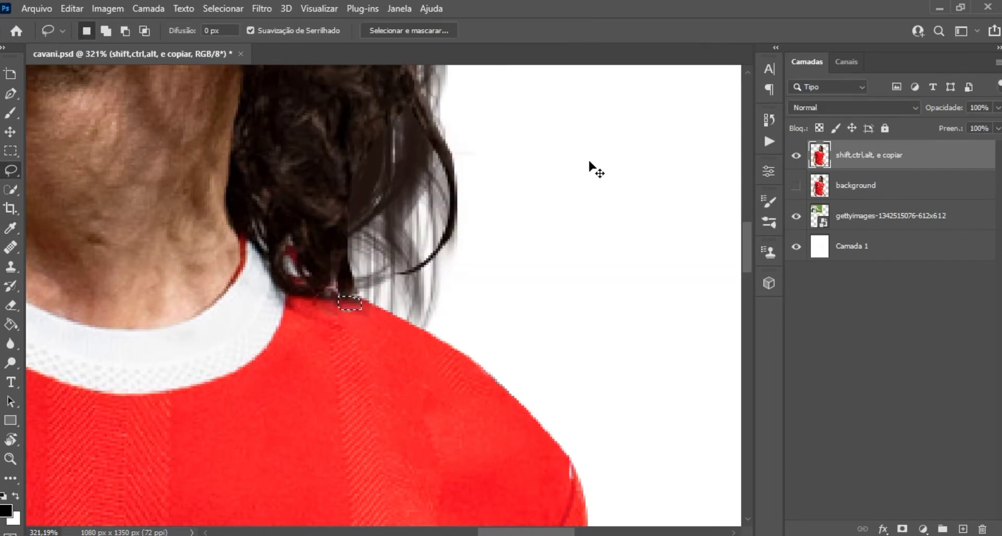
pyautogui.scroll(-3, 346, 336)
pyautogui.scroll(-2, 297, 290)
# Step: Toggle the edited layer's visibility to compare the plain red shirt with the original
pyautogui.moveTo(296, 290); pyautogui.dragTo(329, 245)
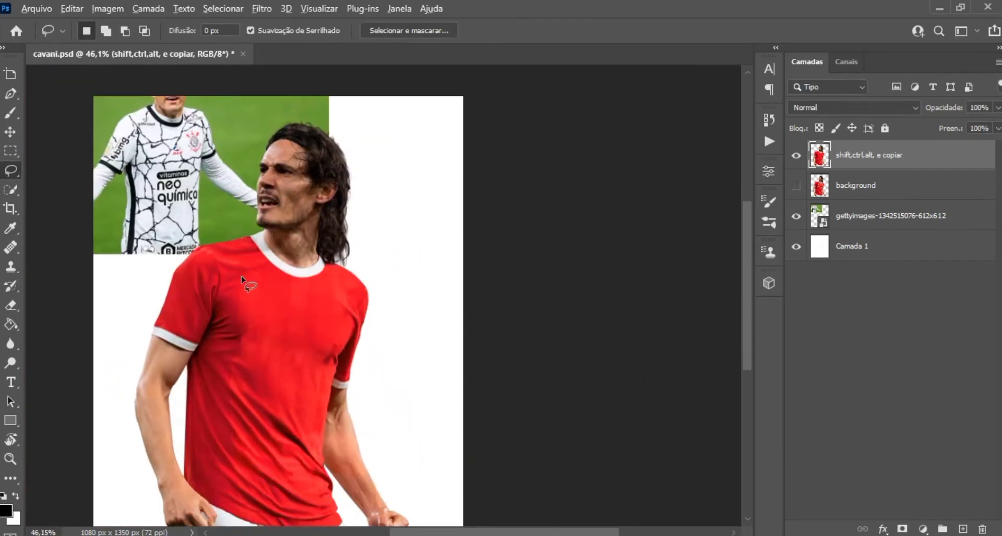
pyautogui.scroll(-1, 292, 240)
pyautogui.scroll(2, 269, 237)
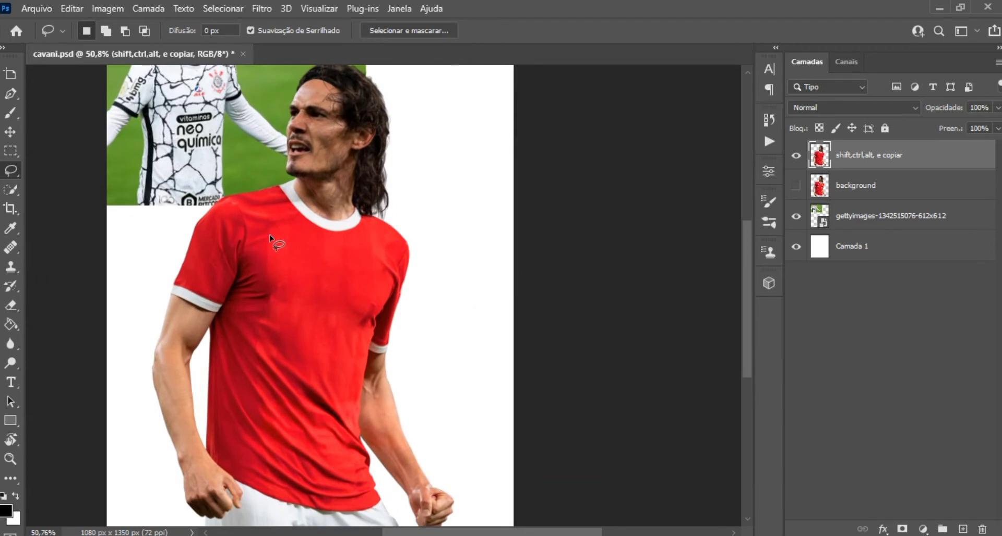
pyautogui.click(9, 133)
pyautogui.click(797, 156)
pyautogui.click(797, 155)
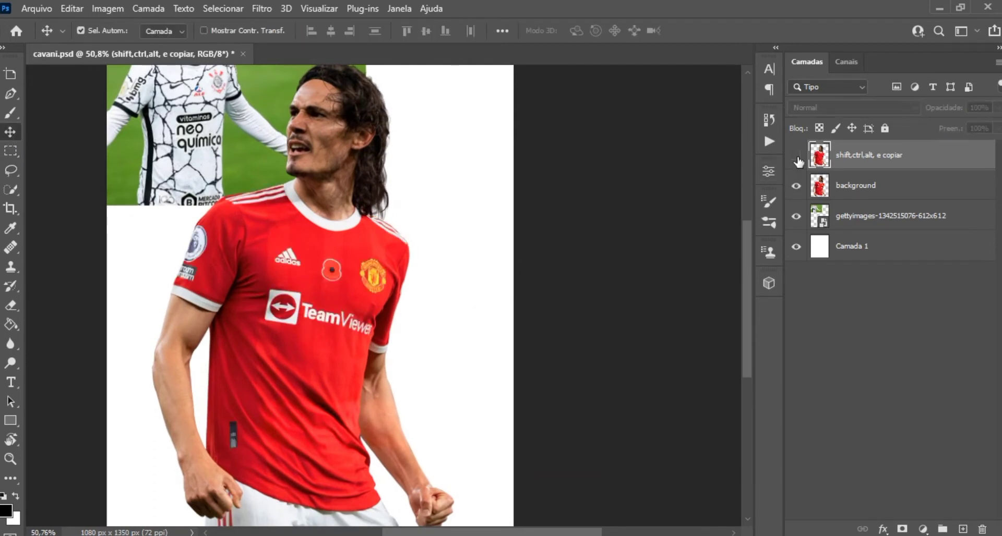
pyautogui.click(796, 156)
pyautogui.scroll(1, 331, 355)
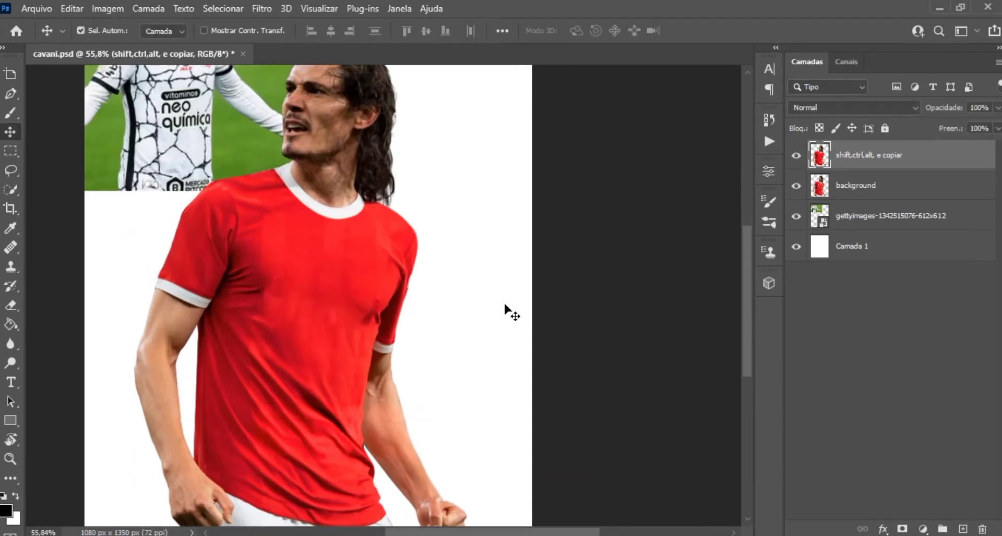
pyautogui.click(921, 529)
# Step: Start the shirt outline with Pen anchors at the shoulder and bottom of the collar
pyautogui.click(769, 421)
pyautogui.press('p')
pyautogui.scroll(4, 291, 219)
pyautogui.scroll(5, 365, 195)
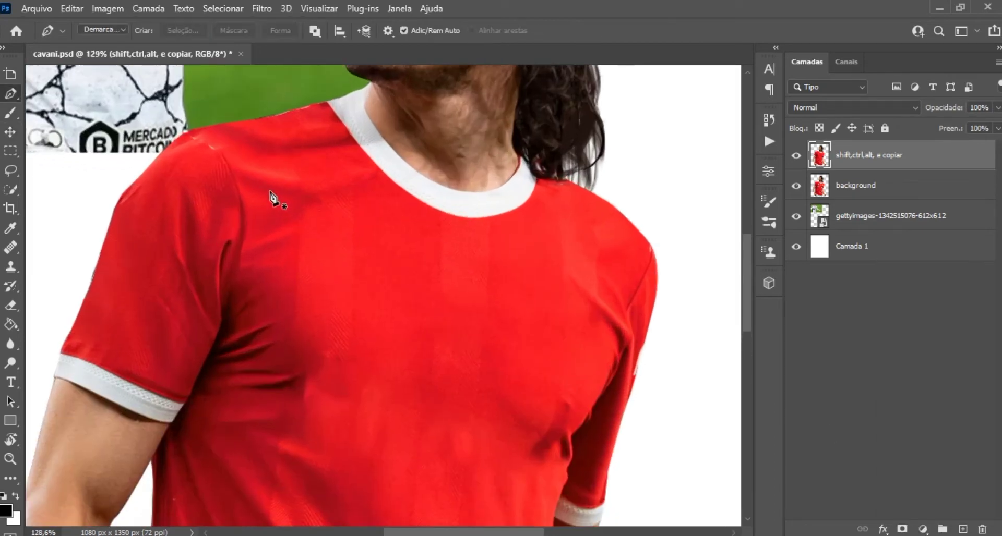
pyautogui.scroll(5, 272, 245)
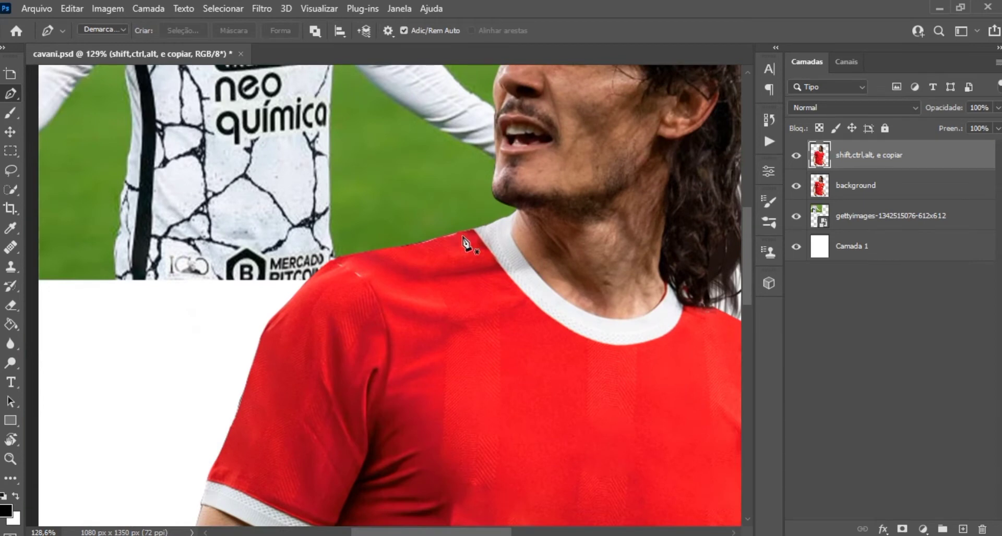
pyautogui.click(473, 228)
pyautogui.scroll(5, 522, 290)
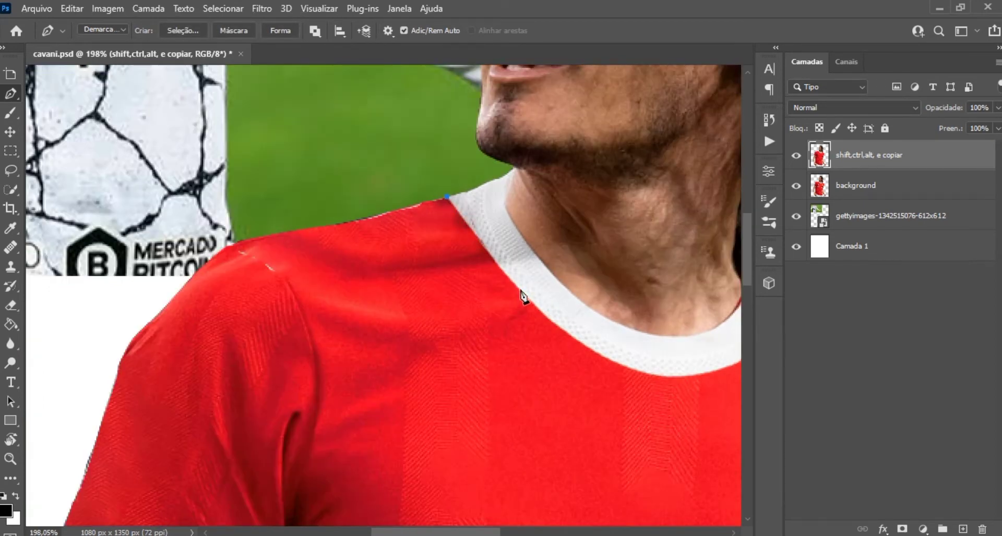
pyautogui.scroll(-3, 385, 214)
pyautogui.hscroll(5, 385, 214)
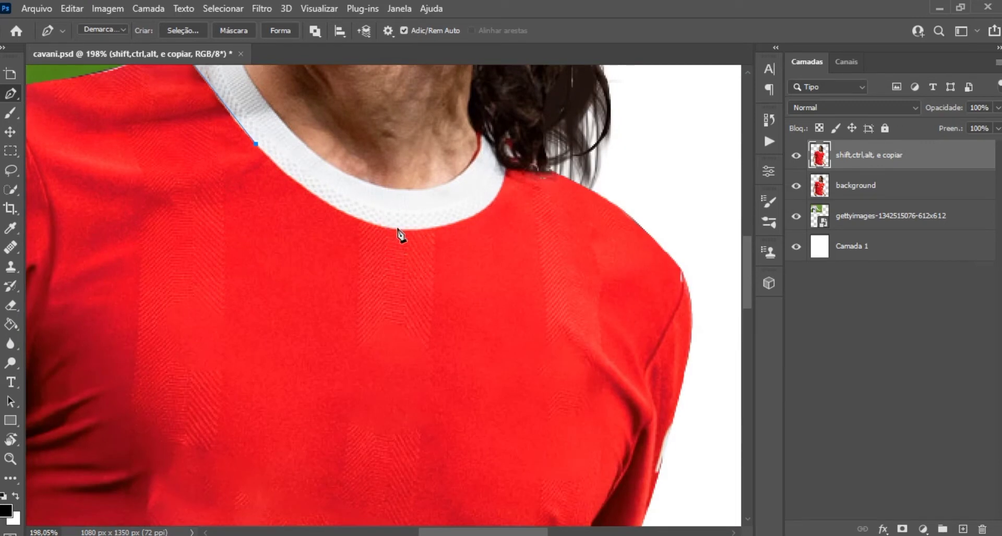
pyautogui.moveTo(398, 229); pyautogui.dragTo(472, 237)
# Step: Continue the outline down the sleeve edge to the cuff
pyautogui.scroll(-5, 628, 203)
pyautogui.click(682, 253)
pyautogui.click(678, 313)
pyautogui.click(664, 398)
pyautogui.scroll(4, 660, 398)
pyautogui.scroll(2, 647, 398)
pyautogui.scroll(-3, 647, 397)
pyautogui.click(615, 309)
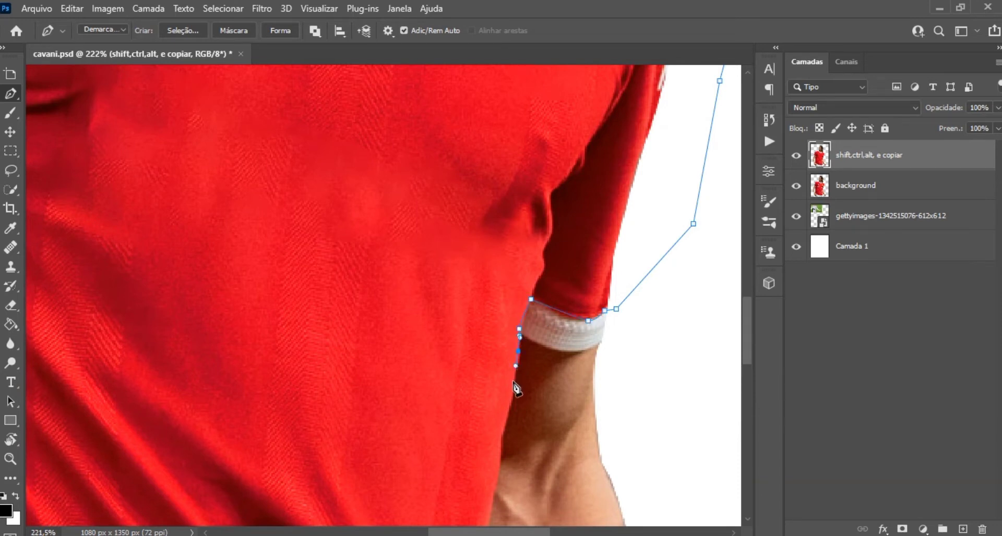
# Step: Extend the outline with a curved anchor along the shirt's lower side
pyautogui.scroll(-5, 510, 151)
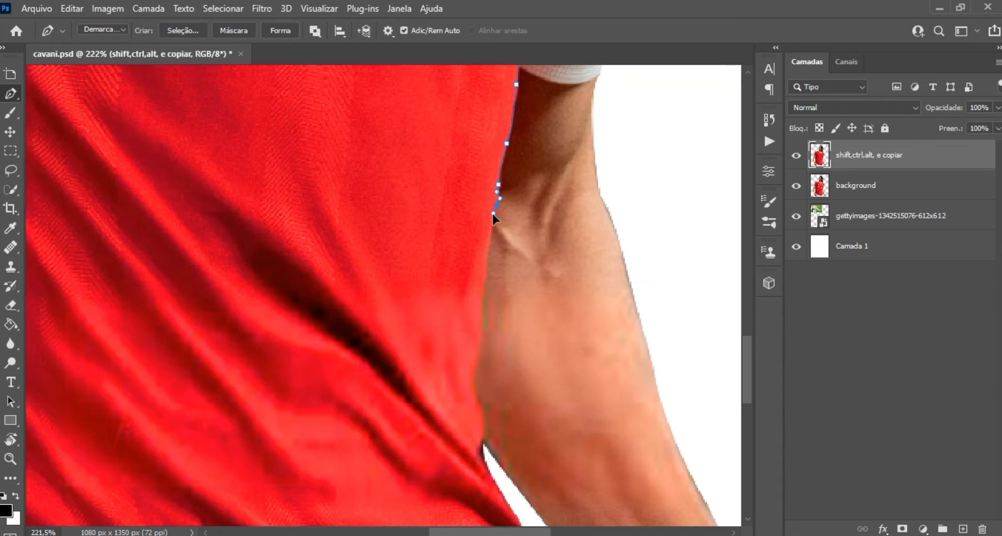
pyautogui.scroll(-1, 493, 256)
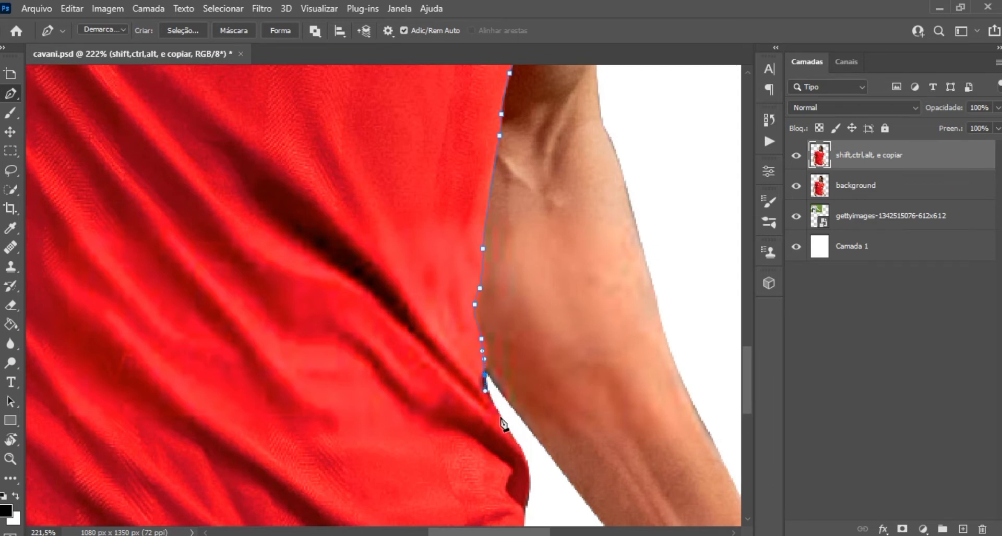
pyautogui.moveTo(505, 433); pyautogui.dragTo(452, 209)
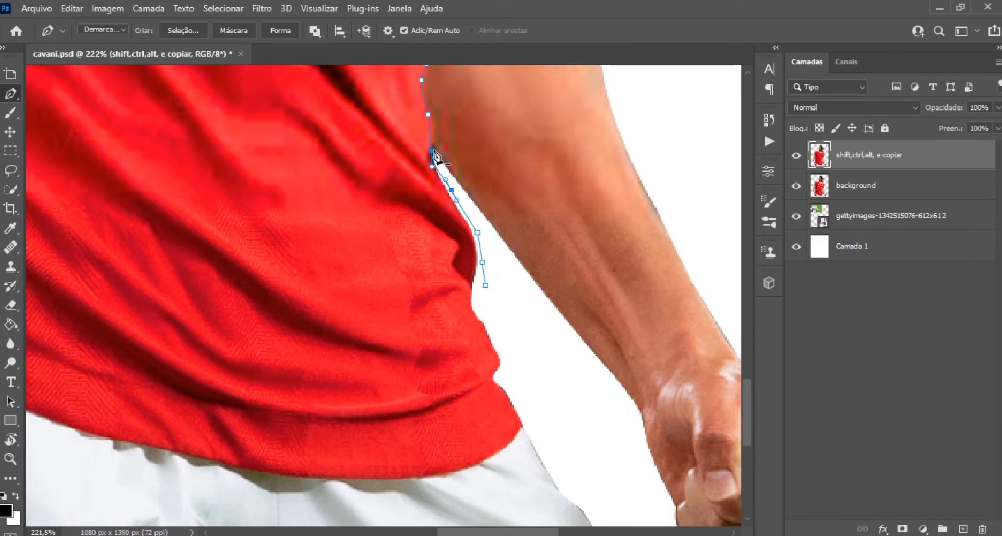
pyautogui.scroll(-3, 491, 240)
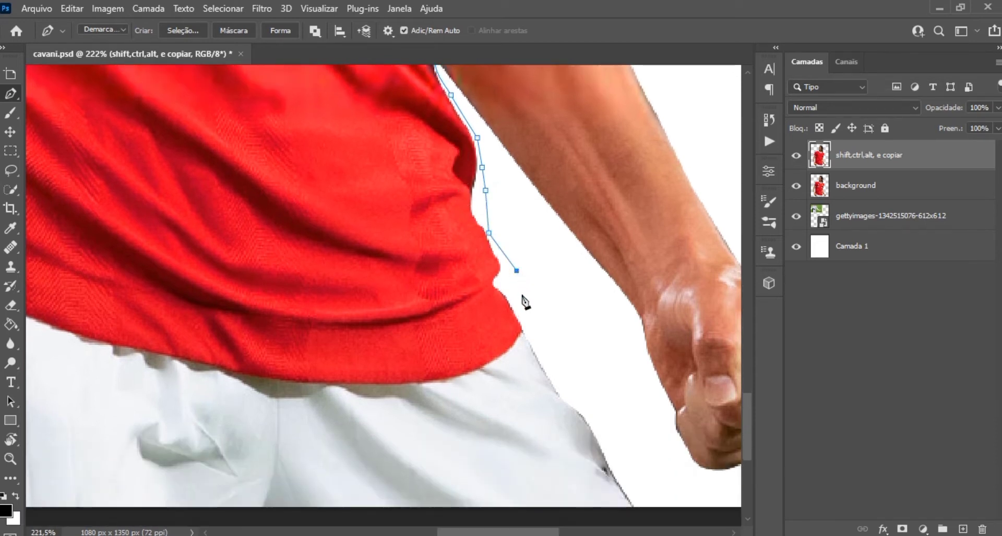
pyautogui.moveTo(392, 387); pyautogui.dragTo(329, 391)
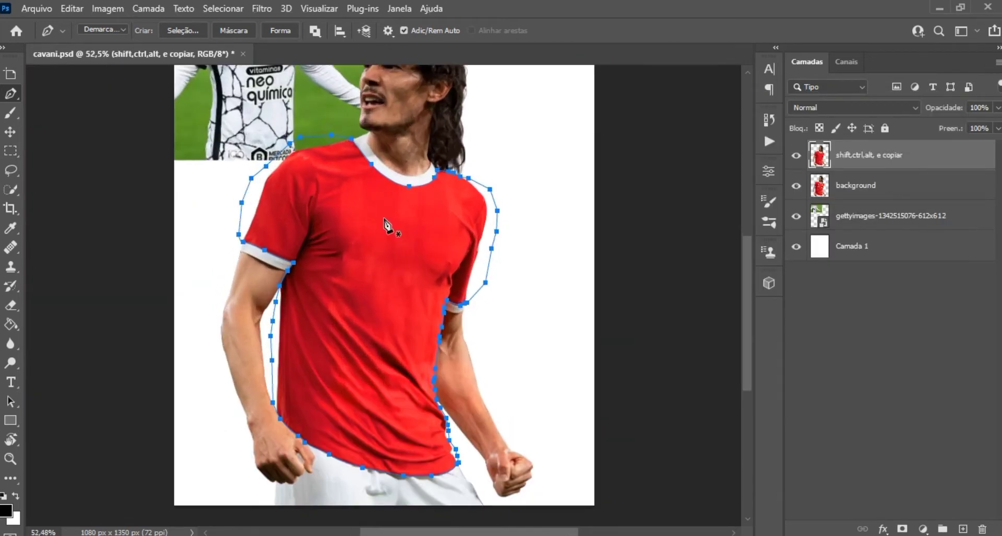
pyautogui.scroll(-2, 391, 224)
pyautogui.scroll(1, 438, 228)
# Step: Add a colorized Hue/Saturation adjustment to the shirt selection, saturation 11, darkened to grey
pyautogui.hotkey('ctrl', 'Return')
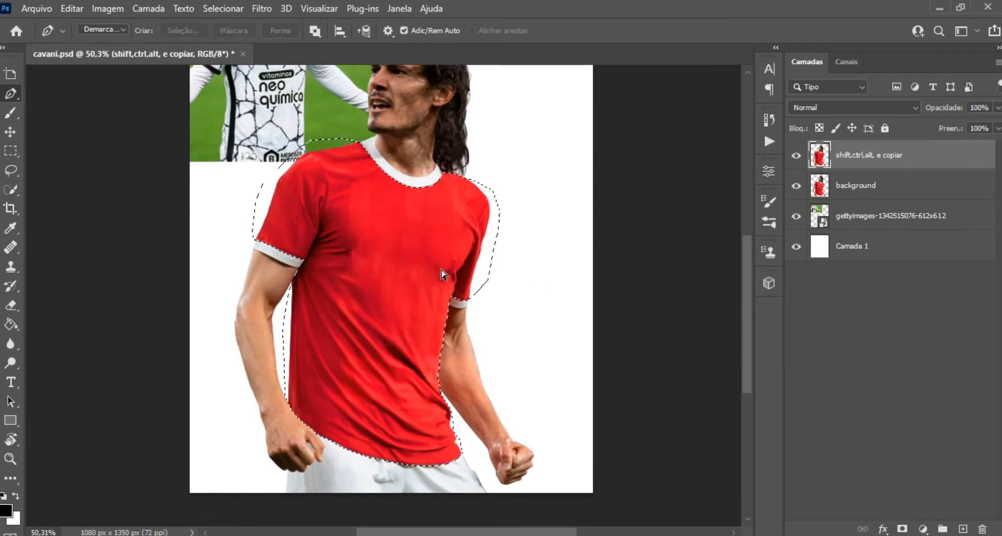
pyautogui.click(923, 529)
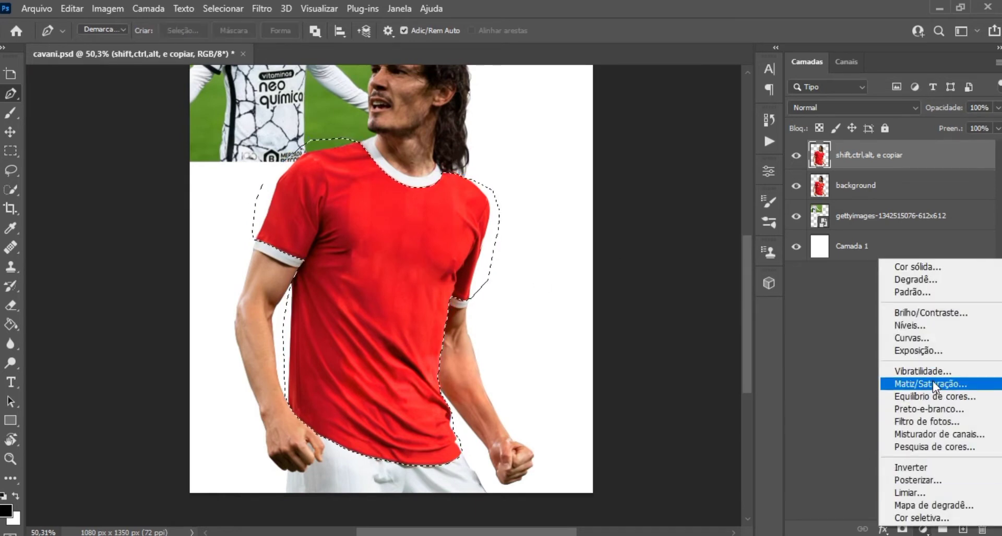
pyautogui.click(932, 383)
pyautogui.click(667, 348)
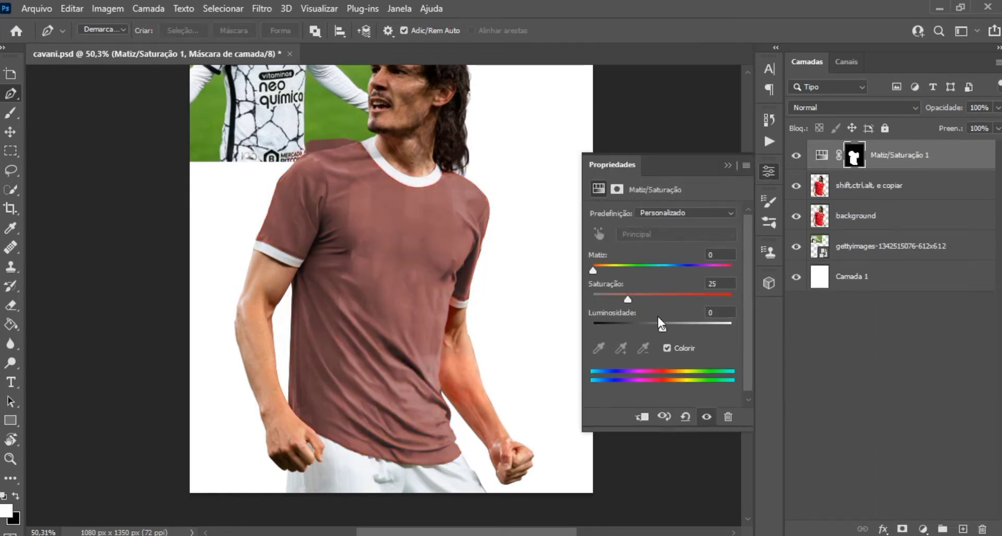
pyautogui.moveTo(628, 300)
pyautogui.mouseDown()
pyautogui.moveTo(671, 293)
pyautogui.moveTo(609, 296)
pyautogui.moveTo(672, 293)
pyautogui.moveTo(593, 297)
pyautogui.mouseUp()
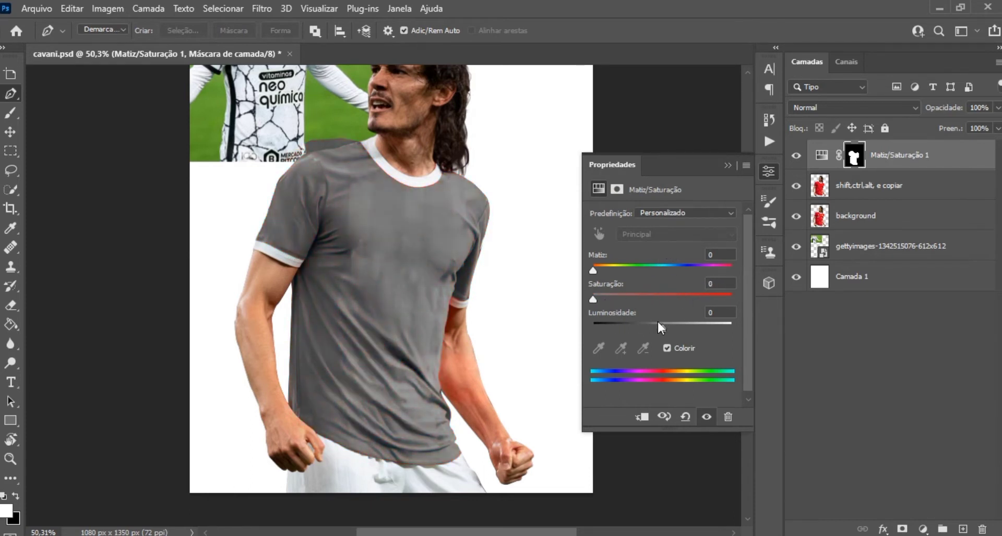
pyautogui.moveTo(657, 326)
pyautogui.mouseDown()
pyautogui.moveTo(618, 330)
pyautogui.moveTo(680, 333)
pyautogui.moveTo(648, 332)
pyautogui.mouseUp()
pyautogui.click(727, 165)
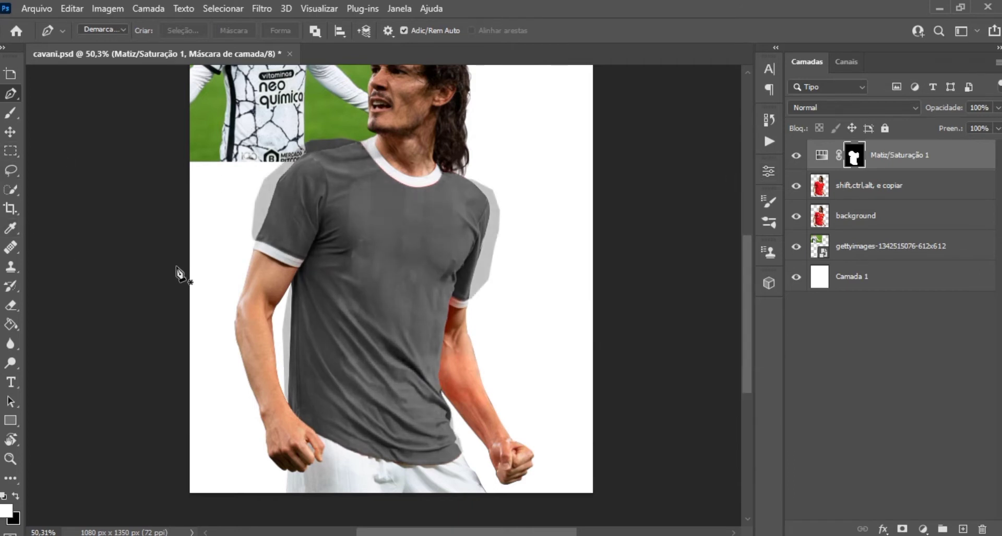
# Step: Choose a soft round brush from the General Brushes presets
pyautogui.press('b')
pyautogui.scroll(-2, 323, 219)
pyautogui.scroll(-2, 313, 209)
pyautogui.rightClick(284, 191)
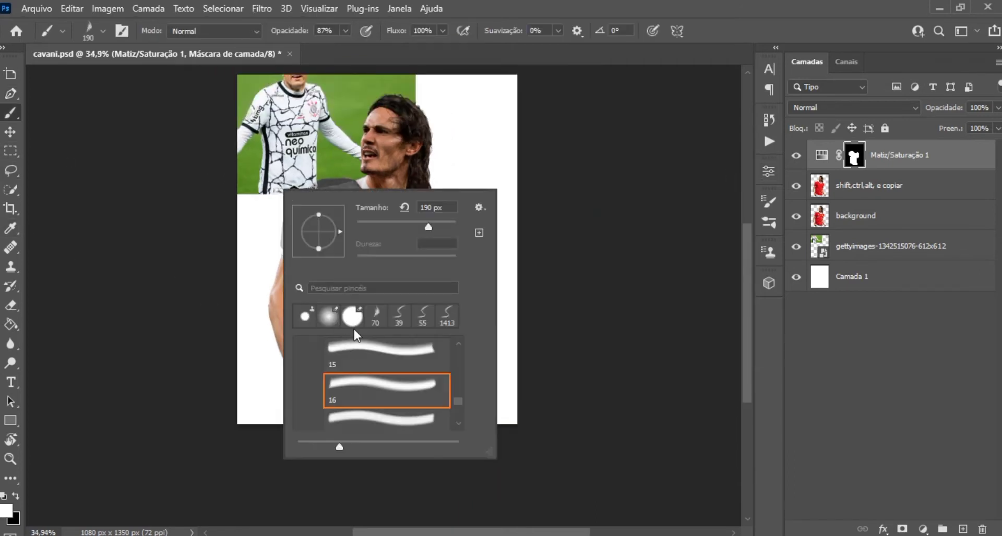
pyautogui.scroll(3, 387, 397)
pyautogui.scroll(-2, 365, 386)
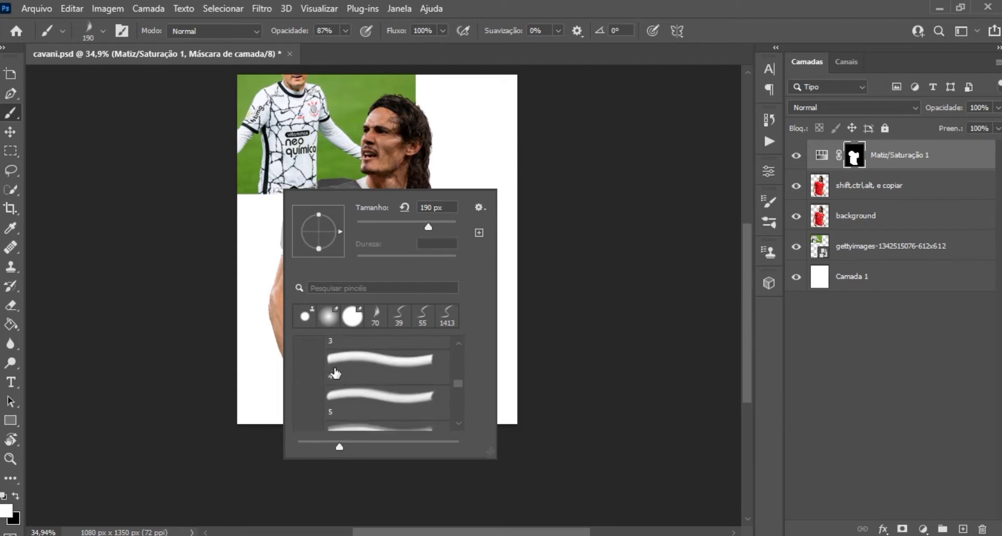
pyautogui.scroll(4, 335, 372)
pyautogui.click(316, 398)
pyautogui.click(301, 376)
pyautogui.moveTo(458, 405); pyautogui.dragTo(452, 254)
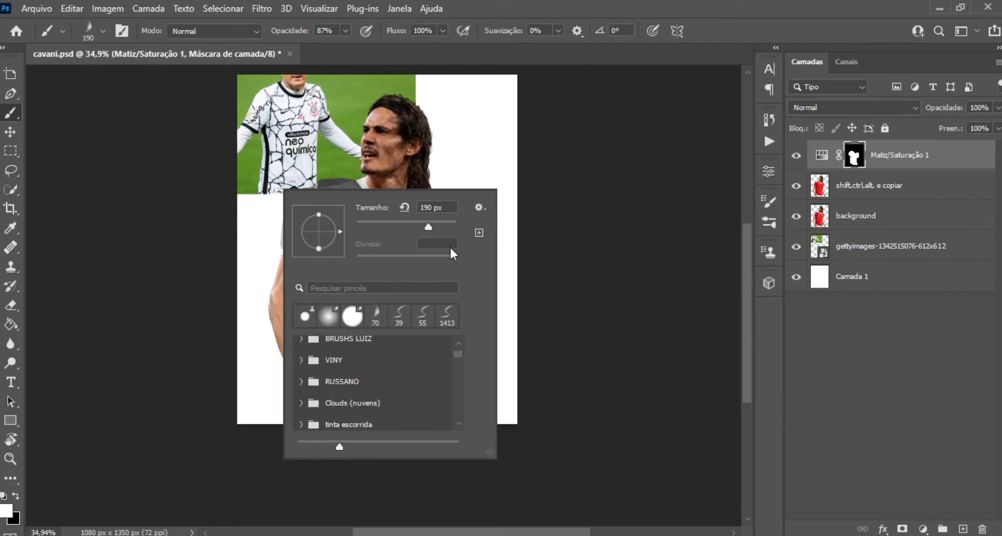
pyautogui.moveTo(463, 359); pyautogui.dragTo(458, 335)
pyautogui.click(309, 349)
pyautogui.click(361, 404)
pyautogui.click(537, 223)
# Step: Load the player layer's pixels, erase the grey halo by the shoulder and arm, then deselect
pyautogui.scroll(1, 346, 263)
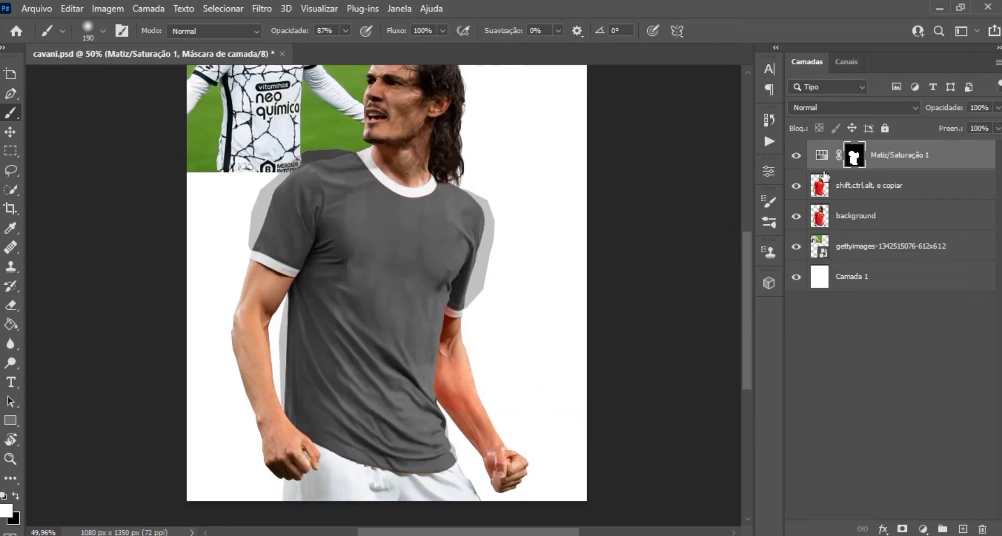
pyautogui.keyDown('ctrl'); pyautogui.click(815, 189); pyautogui.keyUp('ctrl')
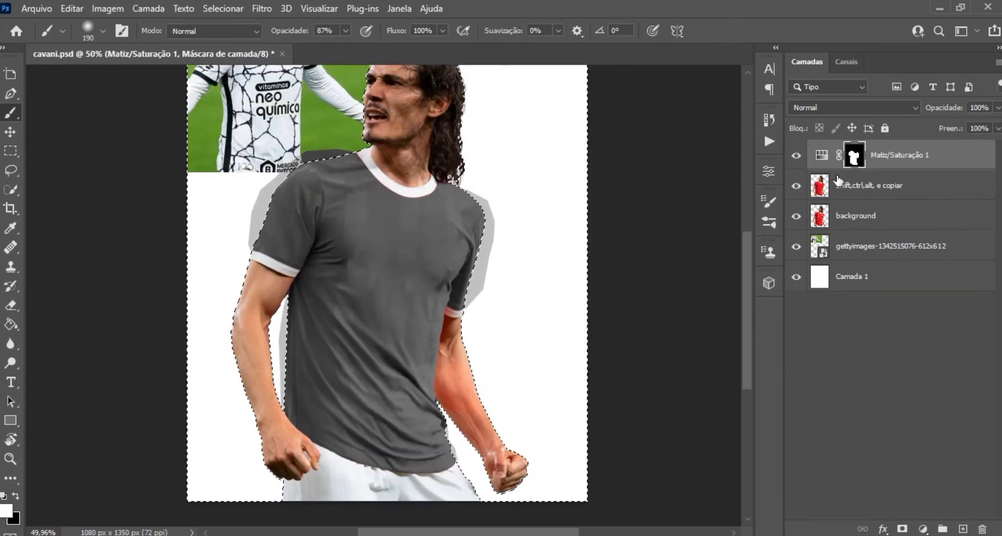
pyautogui.scroll(-1, 323, 248)
pyautogui.press('e')
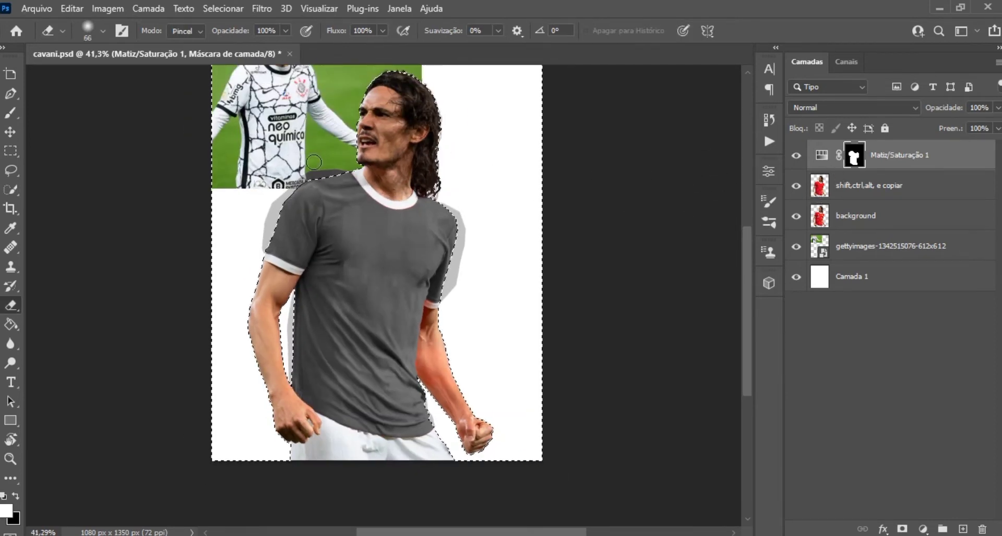
pyautogui.moveTo(336, 165); pyautogui.dragTo(290, 385)
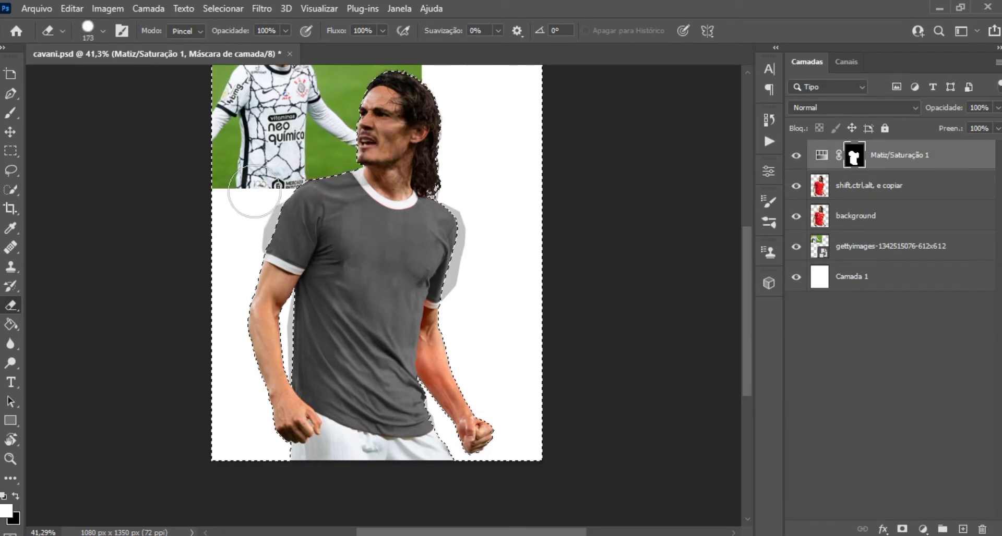
pyautogui.moveTo(449, 287); pyautogui.dragTo(459, 302)
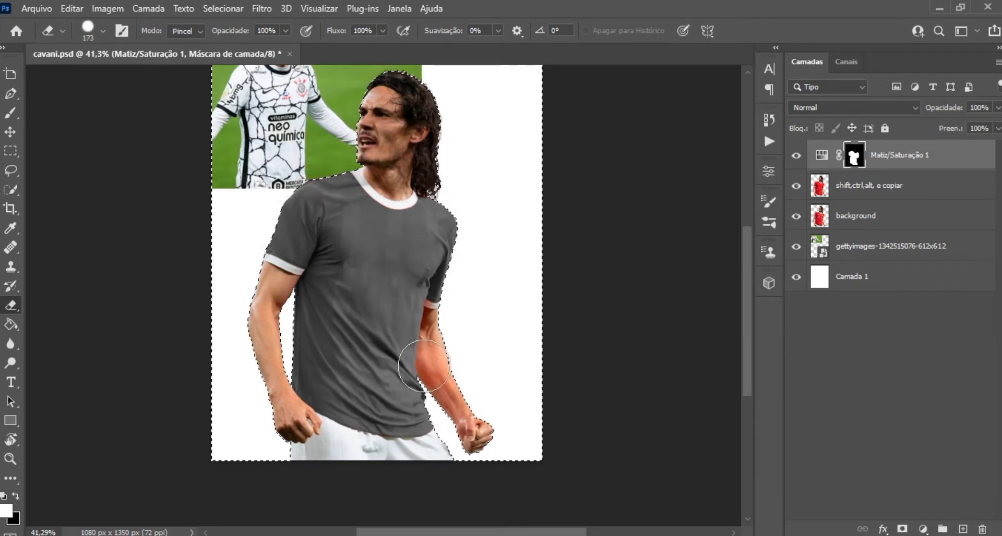
pyautogui.hotkey('ctrl', 'd')
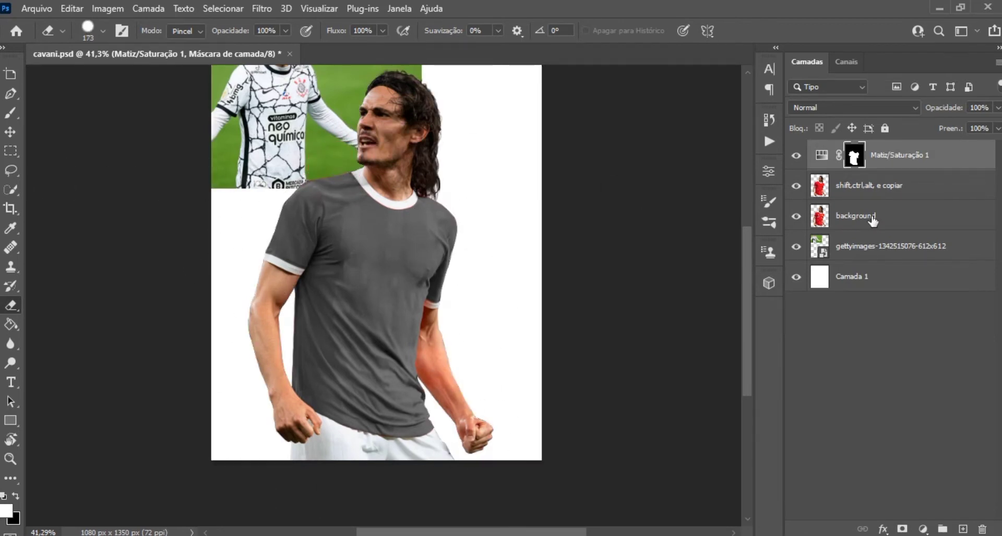
pyautogui.click(11, 132)
# Step: Restore the Hue/Saturation layer and tint the shirt purple: Hue ≈277, Saturation 68, Lightness ≈-19
pyautogui.scroll(-4, 399, 233)
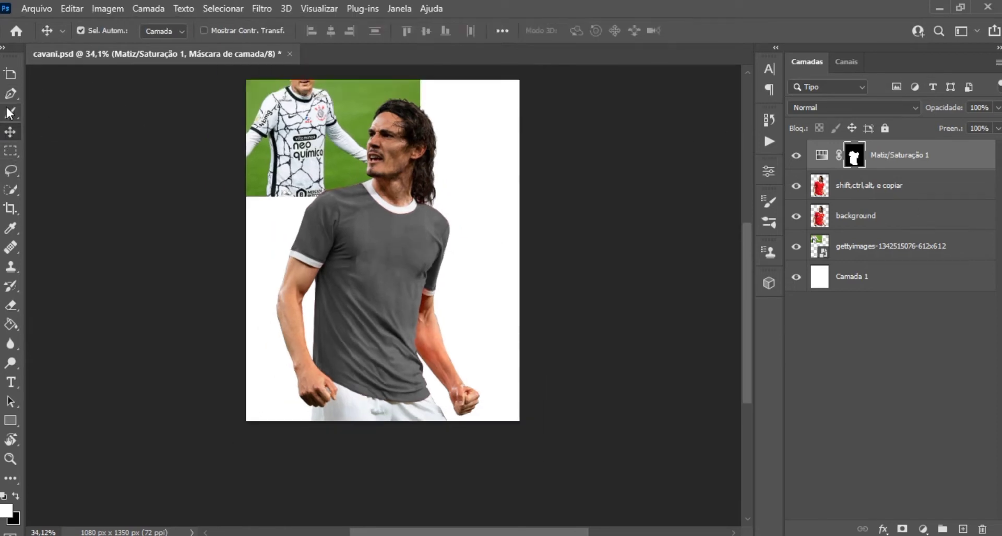
pyautogui.press('Delete')
pyautogui.press('Delete')
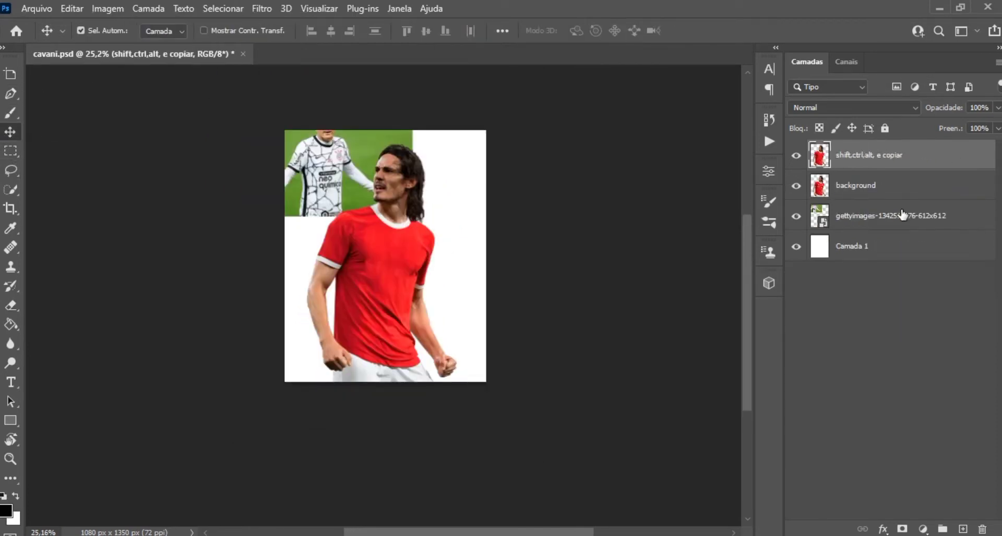
pyautogui.hotkey('ctrl', 'z')
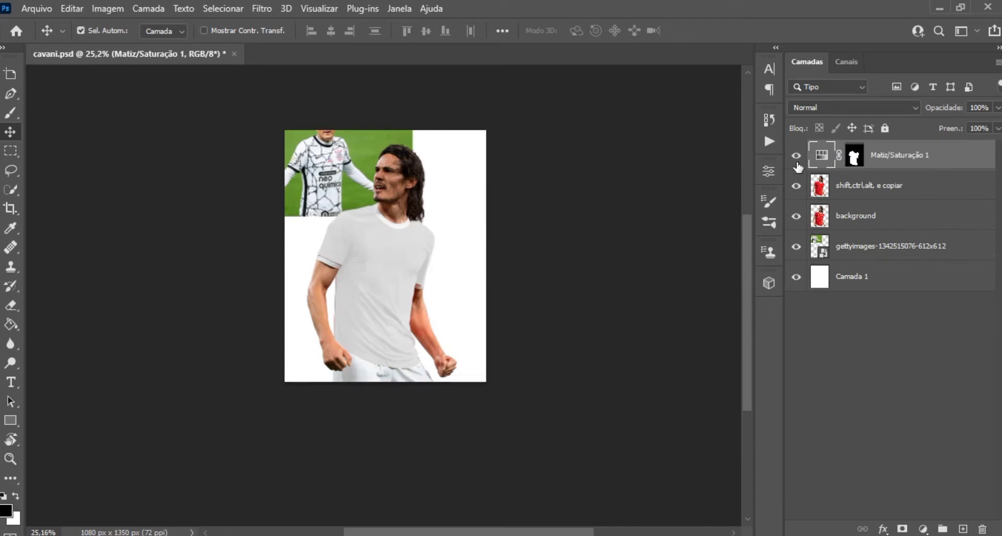
pyautogui.moveTo(662, 294); pyautogui.dragTo(686, 295)
pyautogui.moveTo(713, 328); pyautogui.dragTo(663, 328)
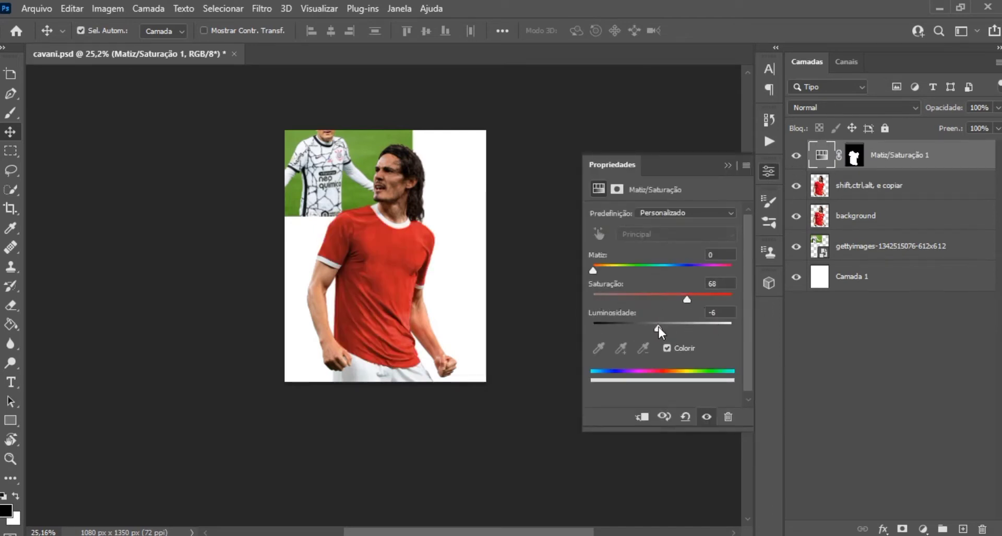
pyautogui.moveTo(592, 269); pyautogui.dragTo(697, 274)
pyautogui.moveTo(662, 331); pyautogui.dragTo(650, 331)
pyautogui.moveTo(697, 276); pyautogui.dragTo(702, 280)
pyautogui.click(727, 165)
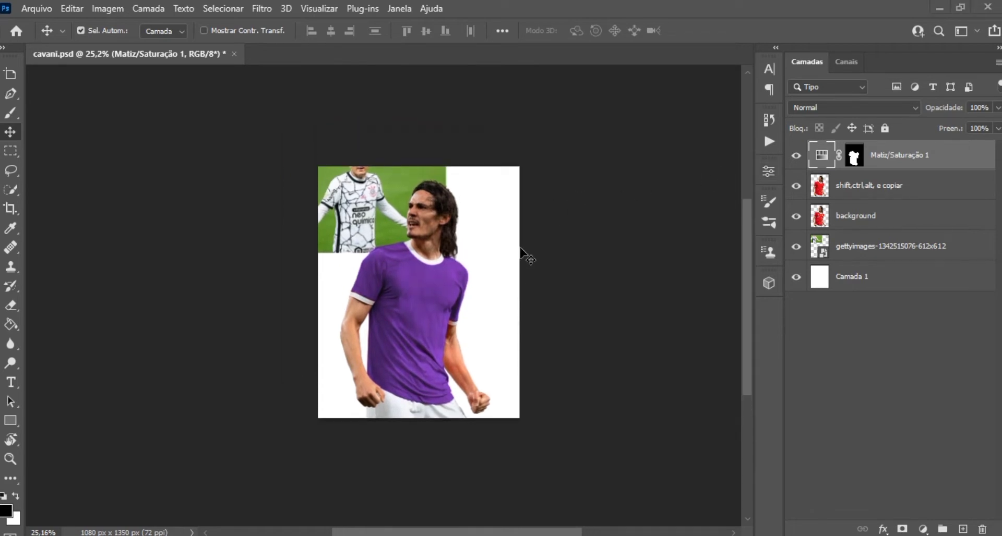
pyautogui.scroll(5, 487, 255)
pyautogui.scroll(-2, 559, 199)
pyautogui.scroll(-1, 552, 223)
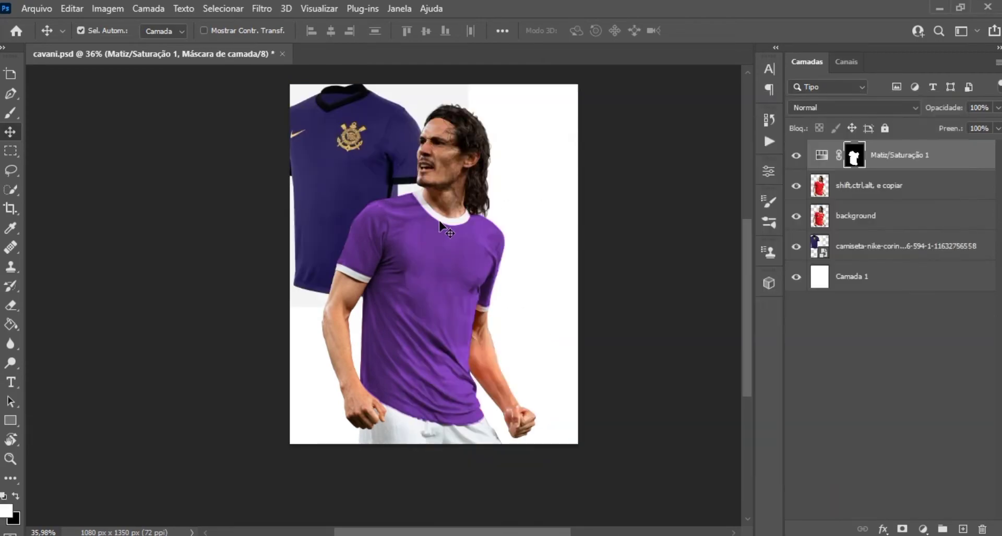
# Step: Place the Corinthians crest, Brasileirão coin and Nike logo from Explorer onto the canvas
pyautogui.hotkey('alt', 'Tab')
pyautogui.hotkey('alt', 'Tab')
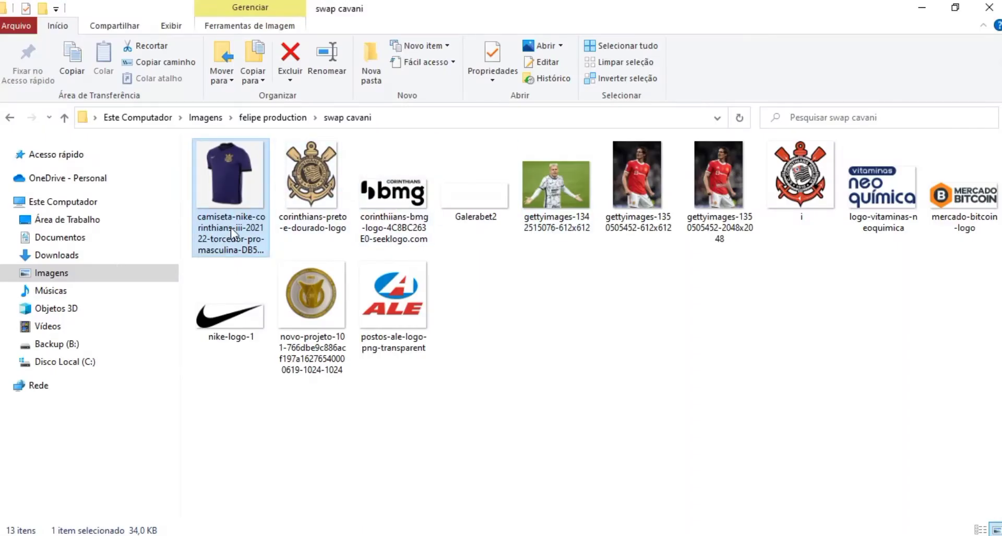
pyautogui.moveTo(313, 176)
pyautogui.mouseDown()
pyautogui.moveTo(339, 527)
pyautogui.moveTo(431, 324)
pyautogui.mouseUp()
pyautogui.moveTo(465, 360); pyautogui.dragTo(502, 335)
pyautogui.moveTo(435, 235); pyautogui.dragTo(435, 262)
pyautogui.press('Return')
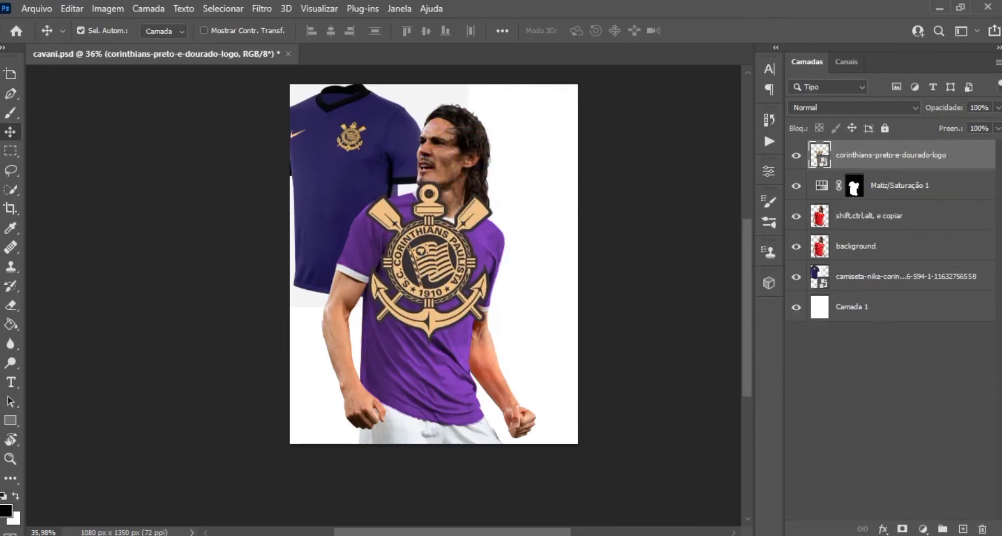
pyautogui.click(339, 483)
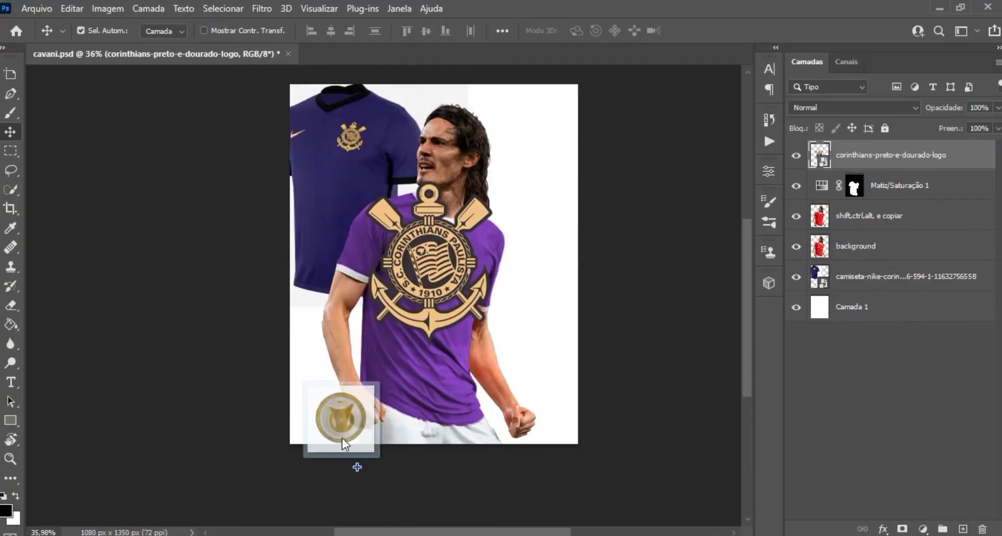
pyautogui.moveTo(310, 305); pyautogui.dragTo(365, 417)
pyautogui.press('Return')
pyautogui.click(339, 483)
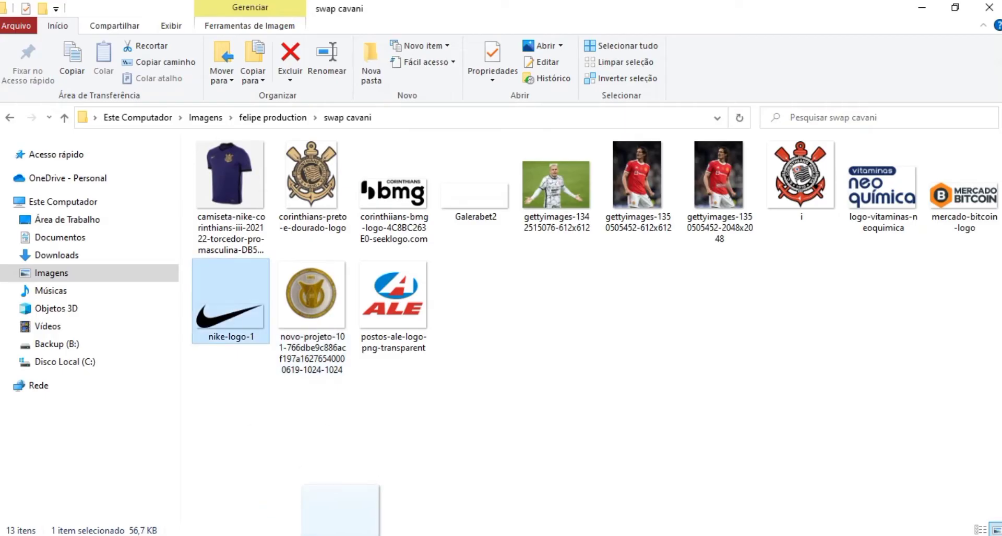
pyautogui.moveTo(254, 332); pyautogui.dragTo(431, 277)
pyautogui.moveTo(434, 151); pyautogui.dragTo(427, 212)
pyautogui.press('Return')
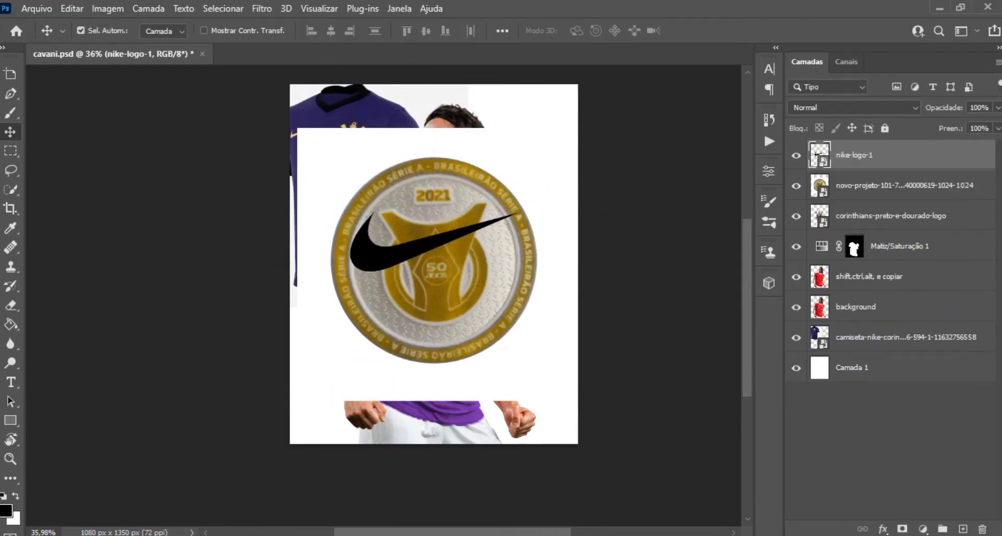
# Step: Group the three logo layers as 'patrocinio' and hide the group
pyautogui.click(339, 482)
pyautogui.click(863, 218)
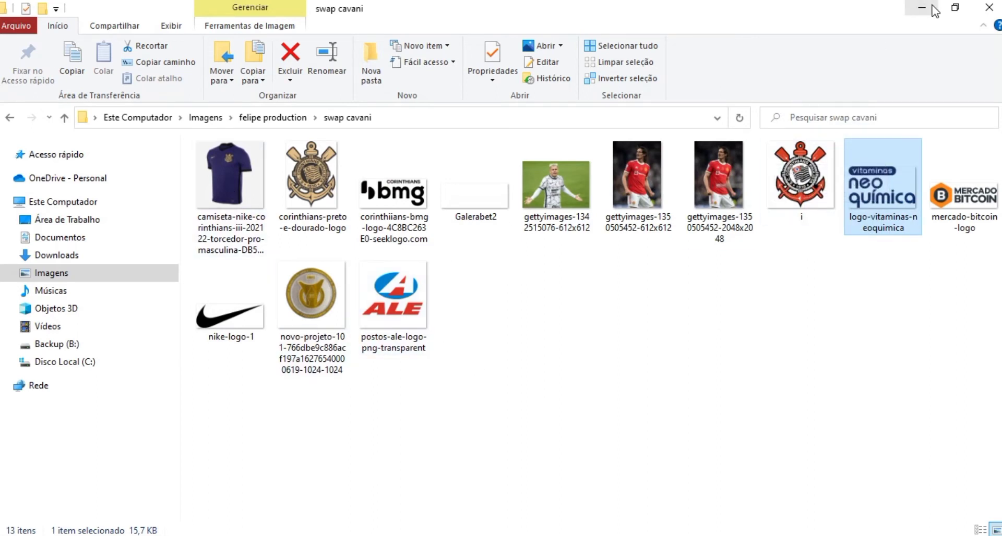
pyautogui.hotkey('alt', 'Tab')
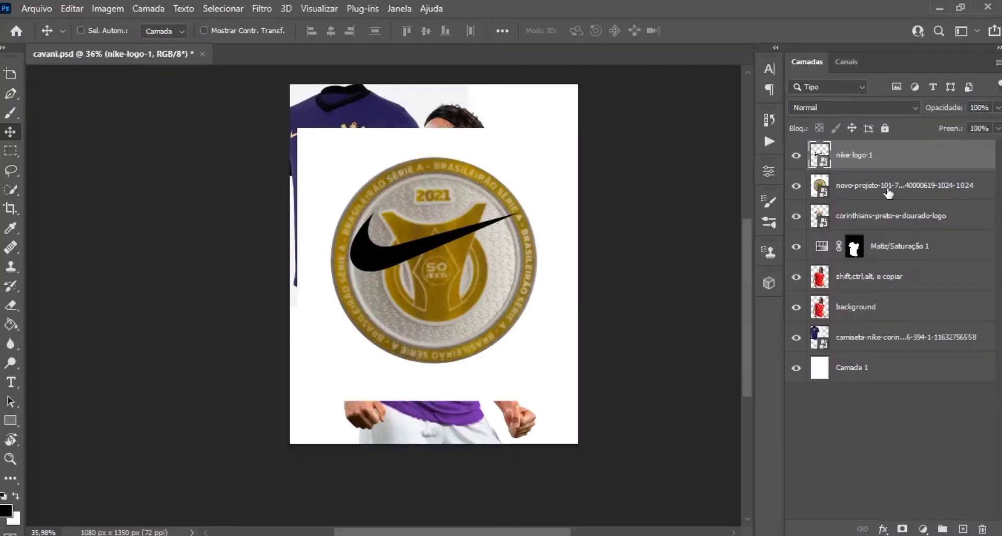
pyautogui.keyDown('shift'); pyautogui.click(888, 220); pyautogui.keyUp('shift')
pyautogui.hotkey('ctrl', 'g')
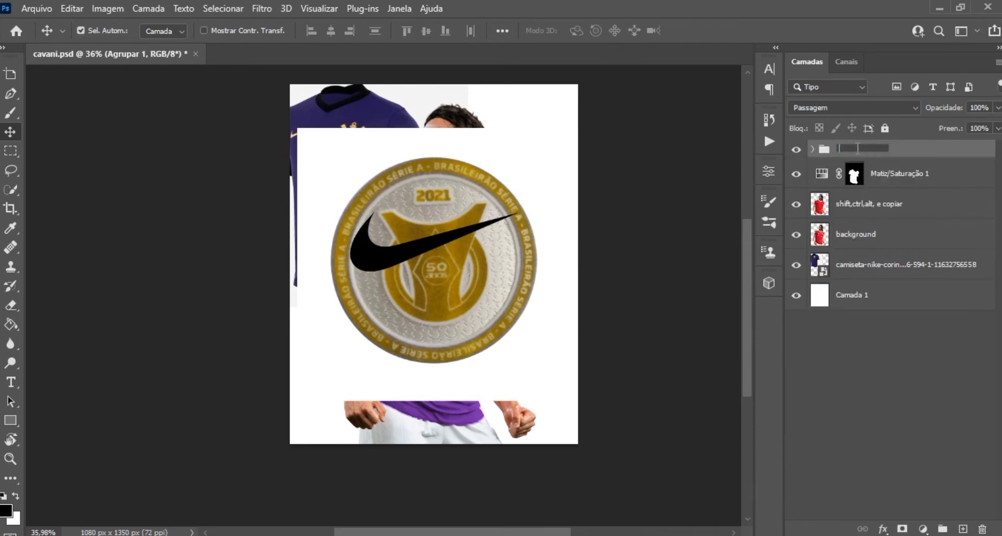
pyautogui.write('patrocinio')
pyautogui.press('Return')
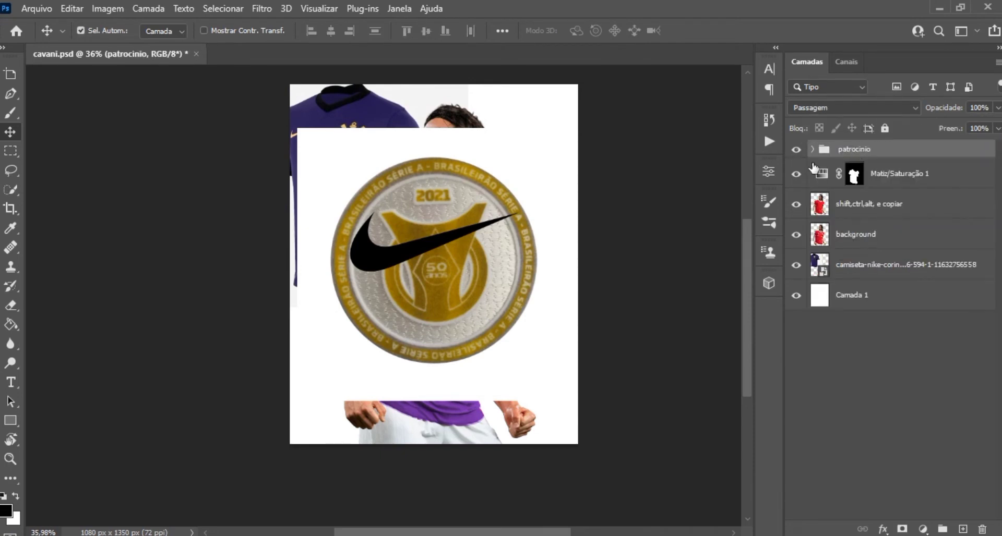
pyautogui.click(796, 149)
# Step: Lower the shirt's Hue/Saturation lightness to darken it toward navy
pyautogui.doubleClick(854, 175)
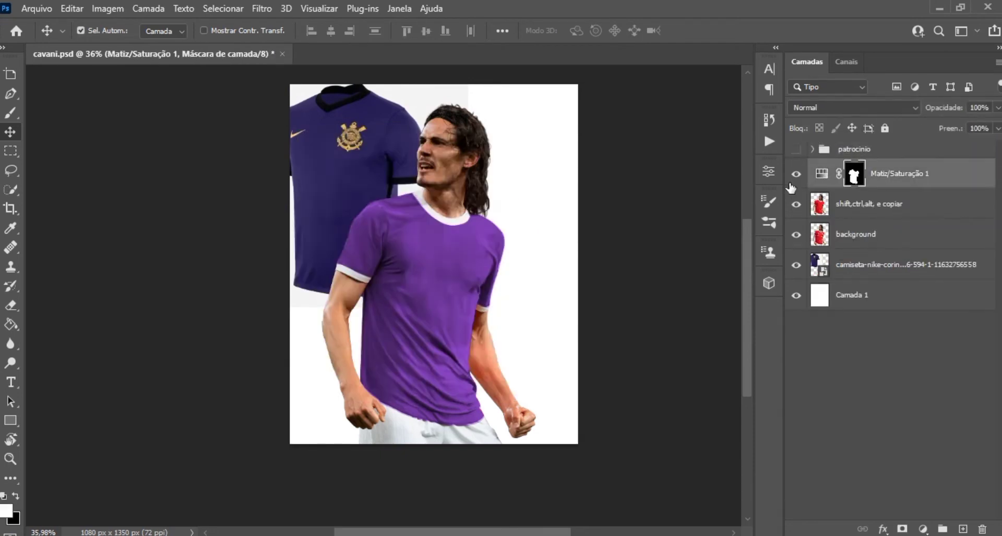
pyautogui.click(823, 174)
pyautogui.moveTo(662, 328); pyautogui.dragTo(622, 332)
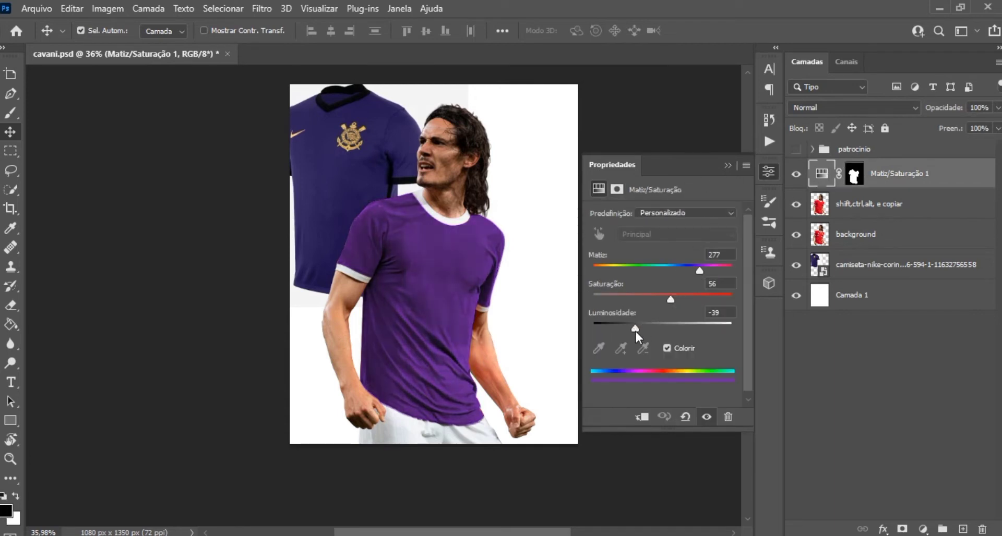
pyautogui.moveTo(696, 271)
pyautogui.mouseDown()
pyautogui.moveTo(686, 271)
pyautogui.moveTo(698, 274)
pyautogui.mouseUp()
pyautogui.click(727, 166)
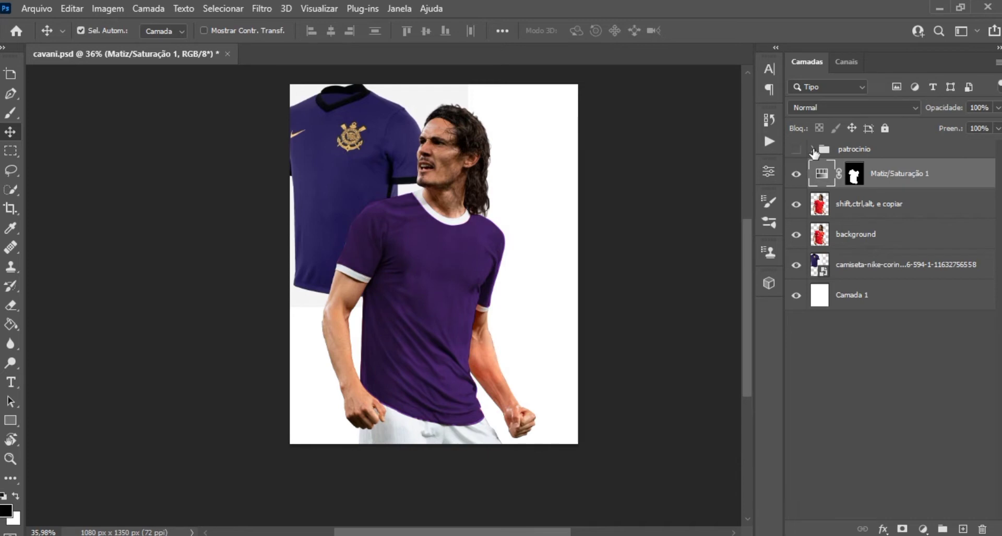
# Step: Show only the crest, roughly shrink it, and fade the original photo above the recolour as reference
pyautogui.click(812, 150)
pyautogui.click(795, 234)
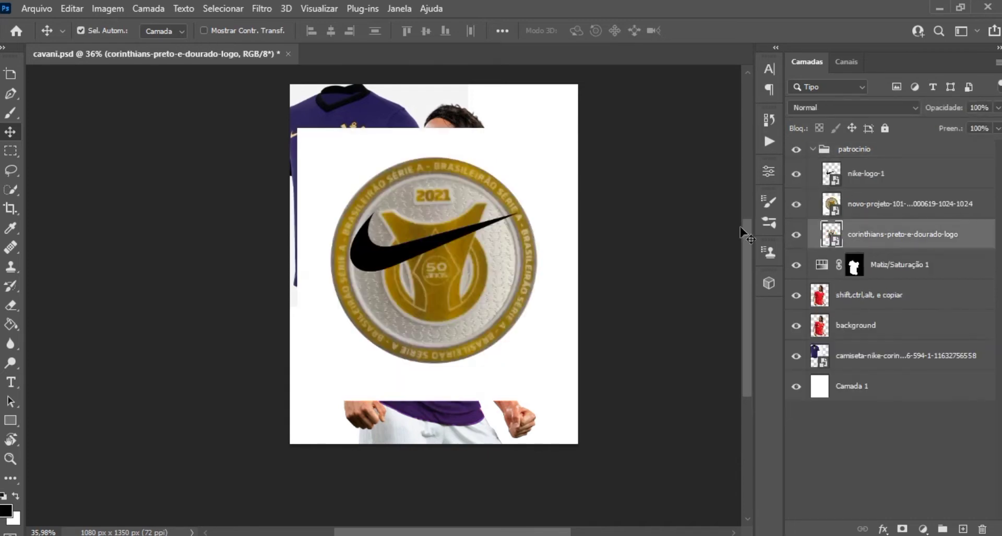
pyautogui.moveTo(797, 173); pyautogui.dragTo(797, 204)
pyautogui.hotkey('ctrl', 't')
pyautogui.moveTo(481, 179); pyautogui.dragTo(464, 253)
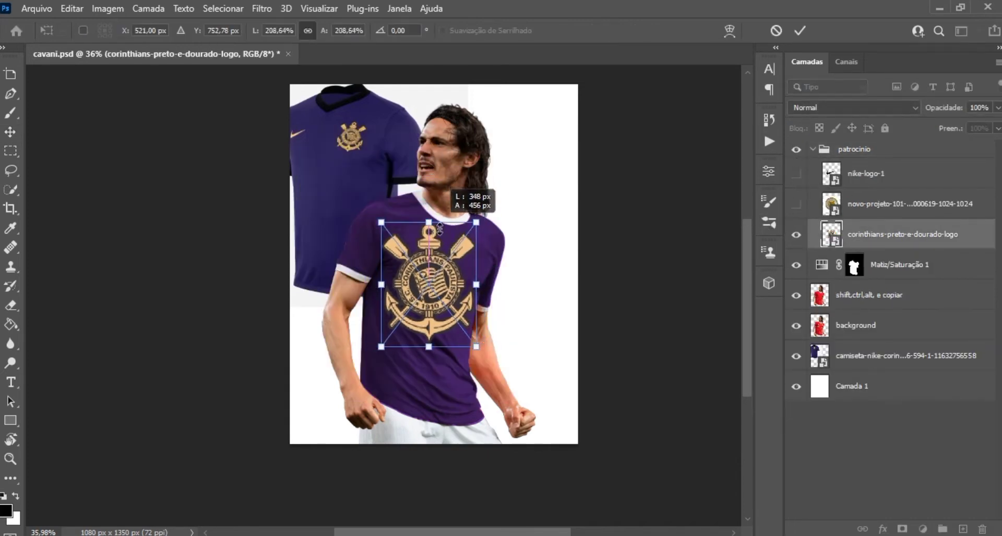
pyautogui.press('Return')
pyautogui.moveTo(855, 325); pyautogui.dragTo(856, 256)
pyautogui.click(997, 108)
pyautogui.moveTo(994, 124); pyautogui.dragTo(939, 124)
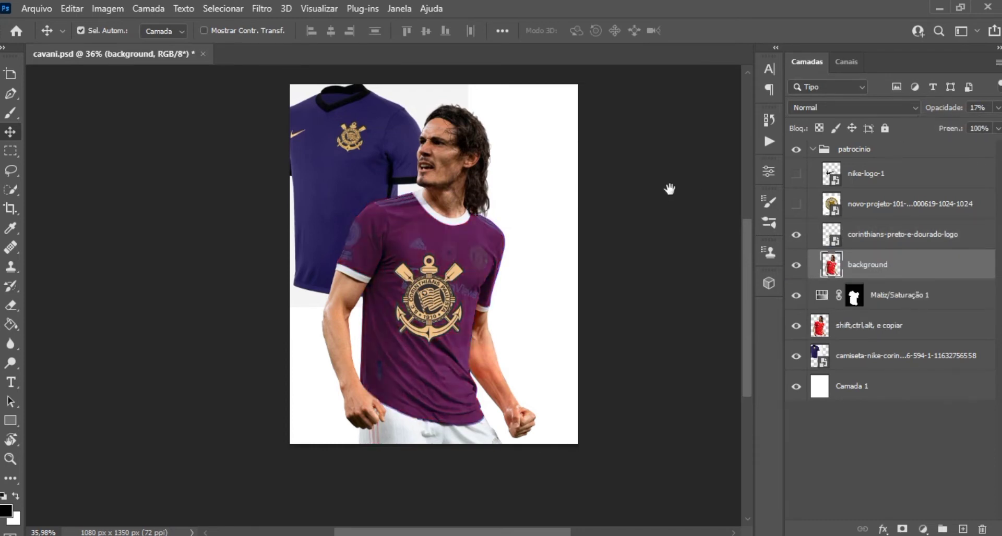
# Step: Scale the crest to about 40%, tilt it slightly, and place it over the original badge
pyautogui.click(857, 242)
pyautogui.scroll(3, 530, 268)
pyautogui.hotkey('ctrl', 't')
pyautogui.moveTo(373, 358); pyautogui.dragTo(501, 245)
pyautogui.moveTo(397, 279)
pyautogui.mouseDown()
pyautogui.moveTo(416, 279)
pyautogui.moveTo(427, 261)
pyautogui.mouseUp()
pyautogui.scroll(3, 427, 260)
pyautogui.moveTo(365, 206); pyautogui.dragTo(393, 296)
pyautogui.moveTo(494, 375); pyautogui.dragTo(489, 373)
pyautogui.moveTo(422, 389); pyautogui.dragTo(424, 386)
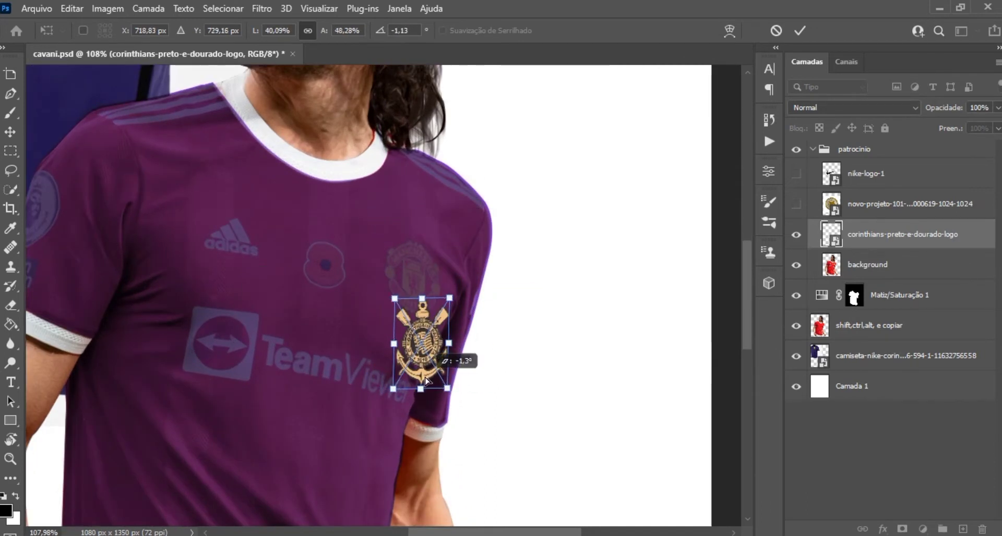
pyautogui.moveTo(420, 339)
pyautogui.mouseDown()
pyautogui.moveTo(410, 282)
pyautogui.moveTo(444, 289)
pyautogui.moveTo(442, 264)
pyautogui.mouseUp()
pyautogui.press('Return')
pyautogui.scroll(-3, 451, 274)
pyautogui.scroll(3, 451, 273)
# Step: Warp the crest so it follows the curve of the shirt fabric
pyautogui.hotkey('ctrl', 't')
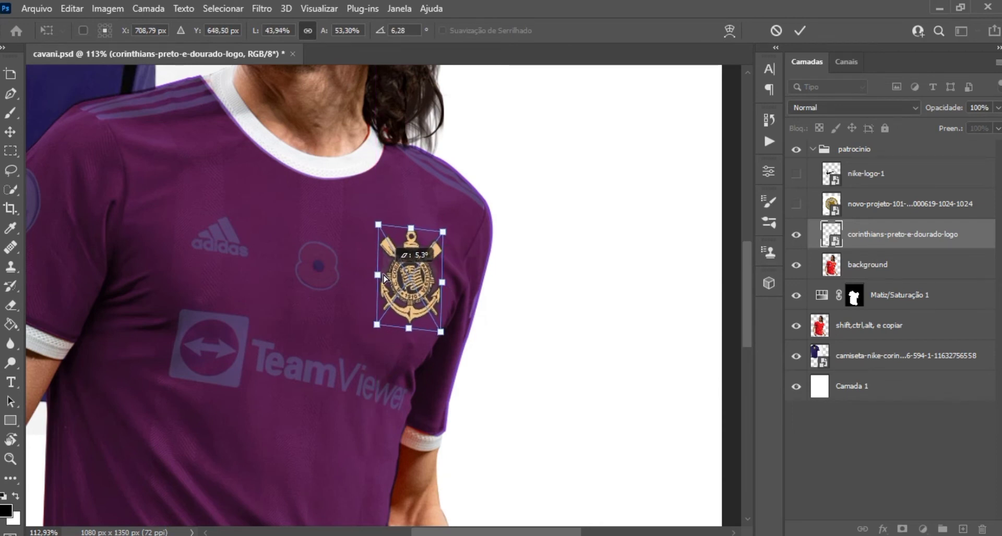
pyautogui.click(729, 30)
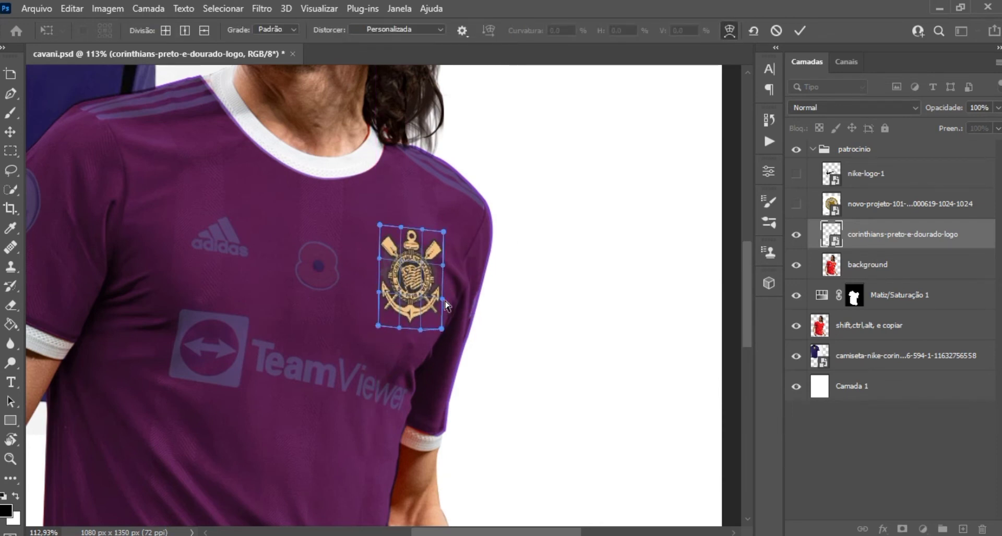
pyautogui.moveTo(443, 231); pyautogui.dragTo(441, 231)
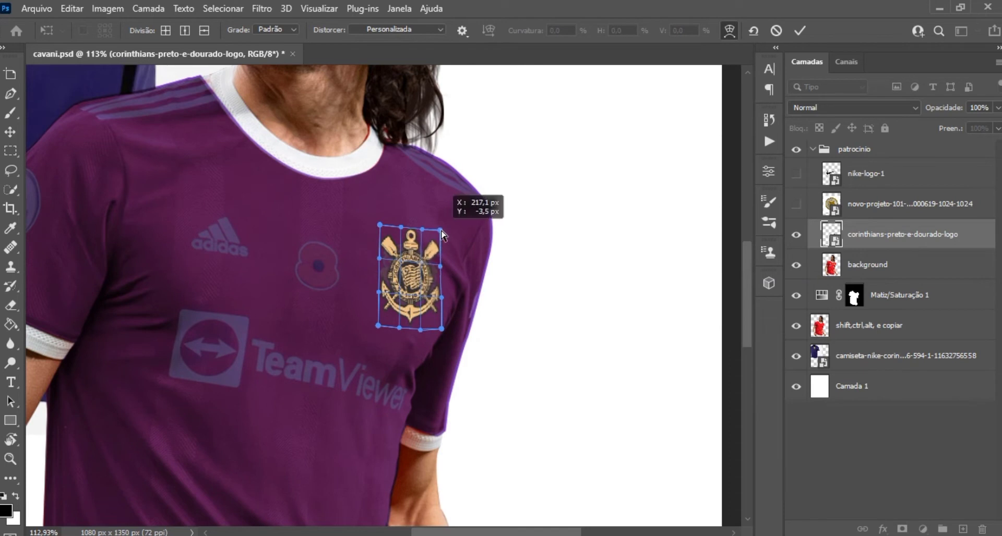
pyautogui.moveTo(434, 305); pyautogui.dragTo(428, 307)
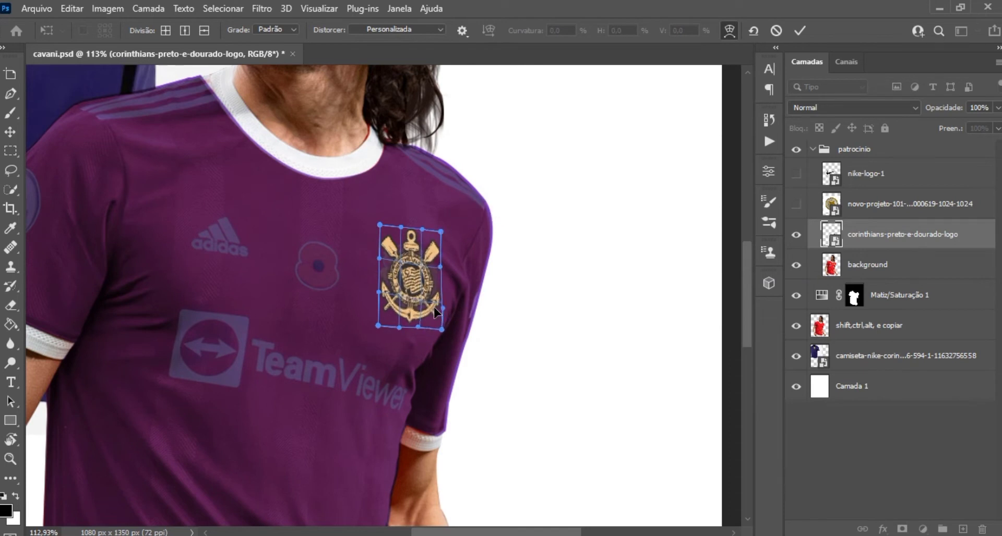
pyautogui.click(799, 31)
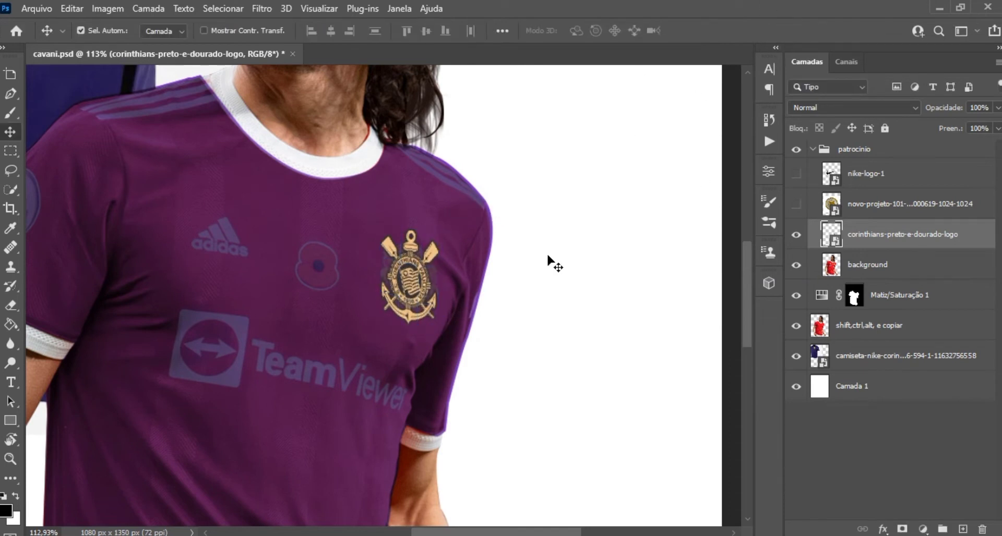
pyautogui.scroll(-5, 548, 262)
# Step: Check the crest against the original photo and rotate it to about 7.68°
pyautogui.click(796, 264)
pyautogui.scroll(3, 396, 174)
pyautogui.scroll(1, 396, 175)
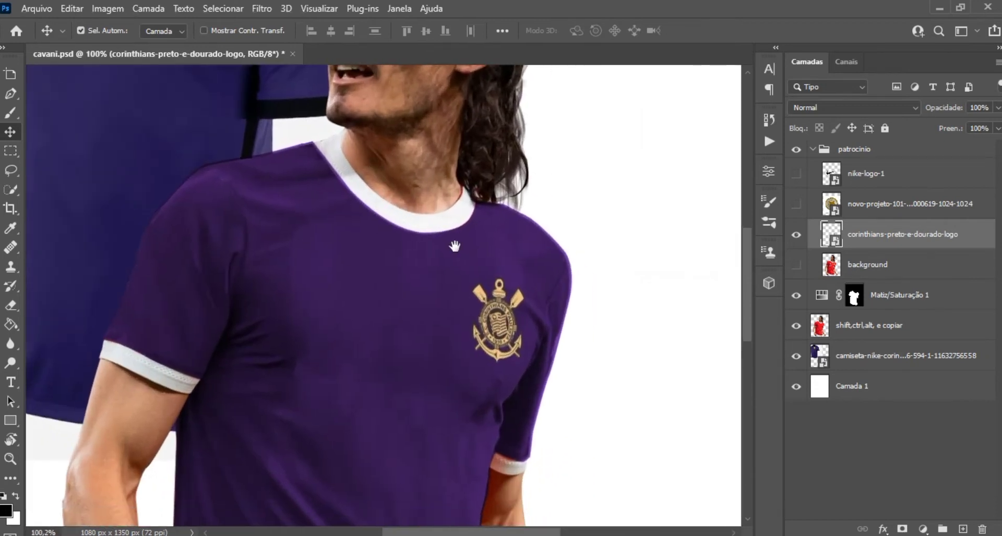
pyautogui.scroll(1, 396, 175)
pyautogui.click(795, 264)
pyautogui.hotkey('ctrl', 't')
pyautogui.moveTo(567, 385); pyautogui.dragTo(562, 387)
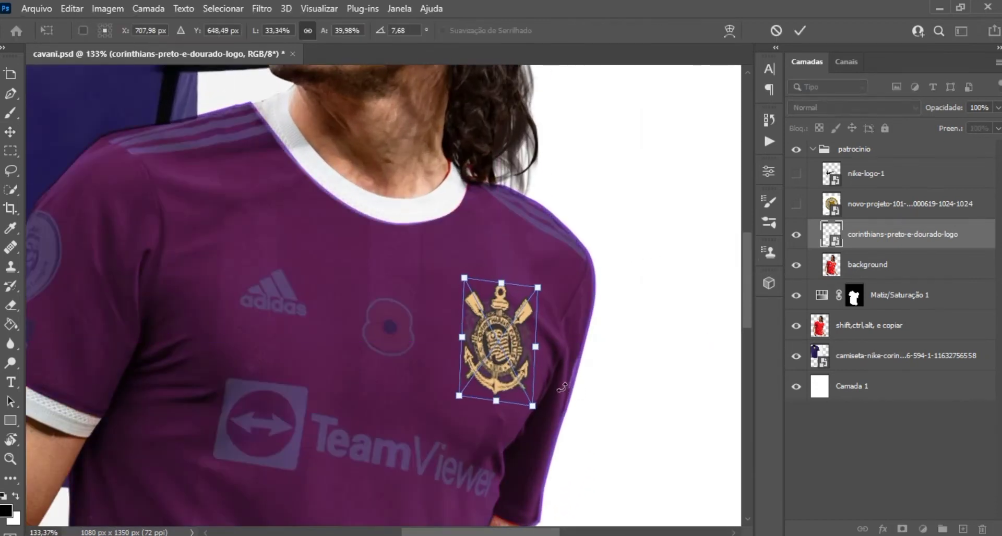
pyautogui.press('Return')
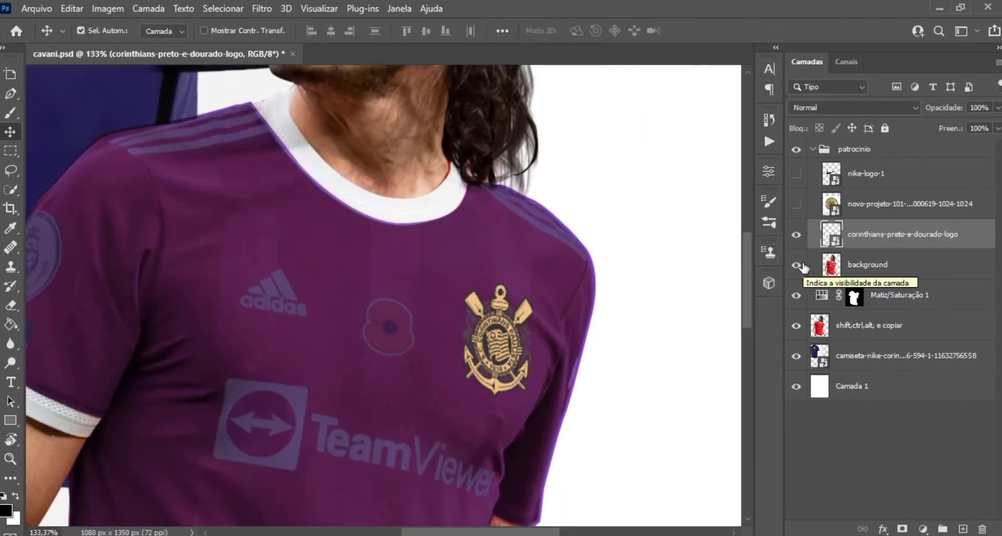
# Step: Show the nike-logo-1 swoosh, shrink it beside the crest, and rasterize its layer
pyautogui.click(795, 264)
pyautogui.click(861, 149)
pyautogui.click(793, 180)
pyautogui.click(861, 173)
pyautogui.hotkey('ctrl', 't')
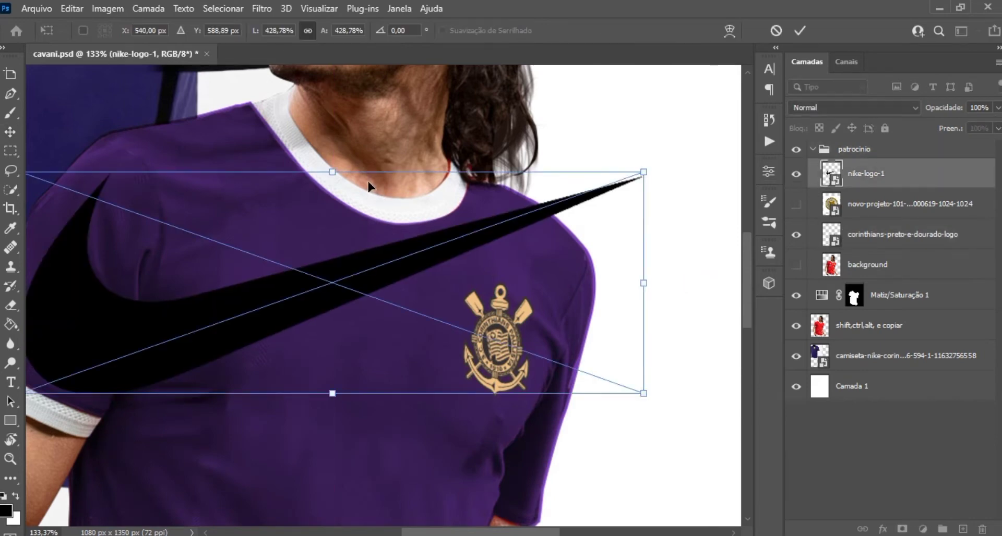
pyautogui.moveTo(642, 172); pyautogui.dragTo(470, 293)
pyautogui.moveTo(369, 336); pyautogui.dragTo(355, 304)
pyautogui.press('Return')
pyautogui.click(796, 264)
pyautogui.rightClick(926, 178)
pyautogui.click(772, 436)
# Step: Pick a small round brush and sample the crest's tan colour
pyautogui.press('b')
pyautogui.rightClick(490, 323)
pyautogui.click(438, 384)
pyautogui.press('Return')
pyautogui.press('[')
pyautogui.press('[')
pyautogui.press('[')
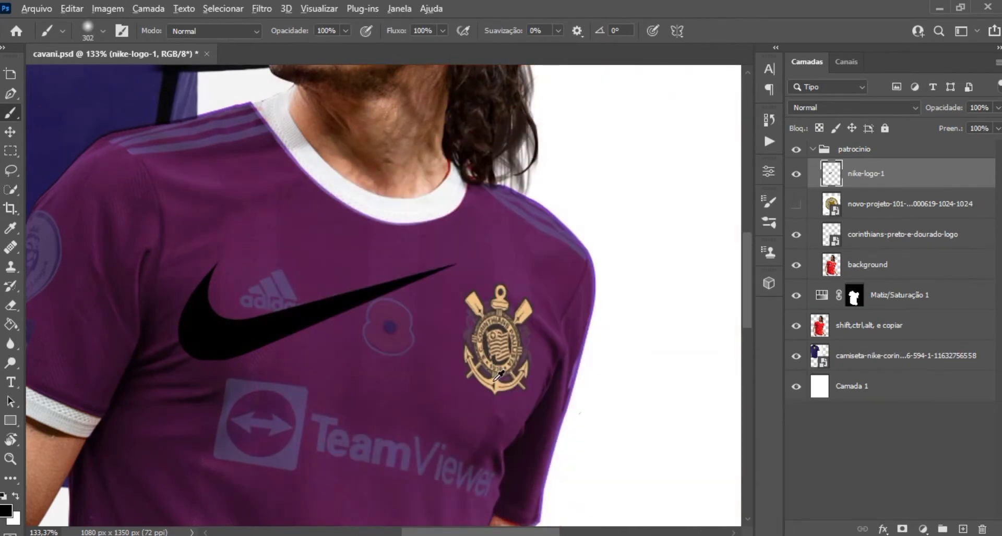
pyautogui.keyDown('alt'); pyautogui.click(498, 376); pyautogui.keyUp('alt')
pyautogui.scroll(2, 499, 376)
pyautogui.scroll(-2, 495, 235)
pyautogui.press('[')
pyautogui.press('[')
pyautogui.press('[')
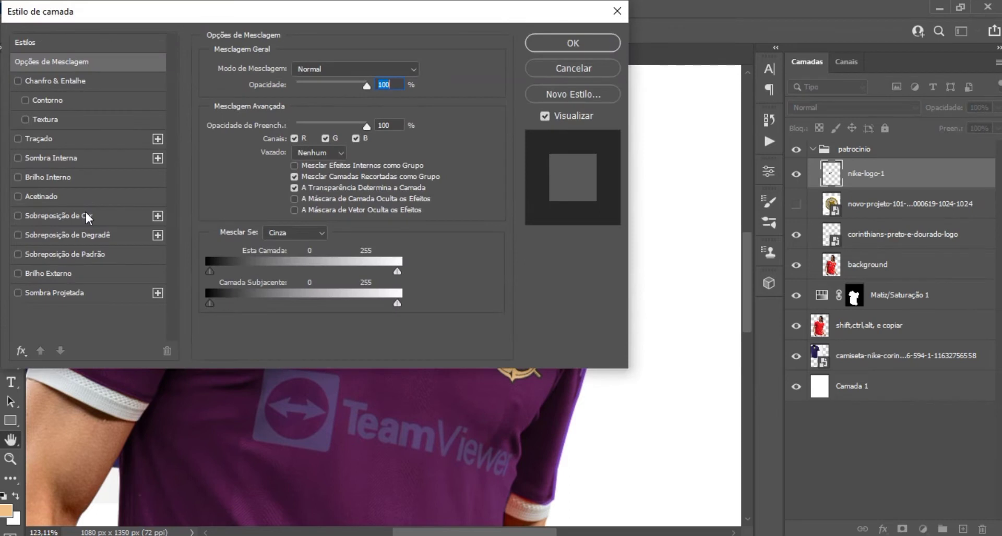
# Step: Give the swoosh a tan Color Overlay and rasterize the layer style
pyautogui.click(84, 215)
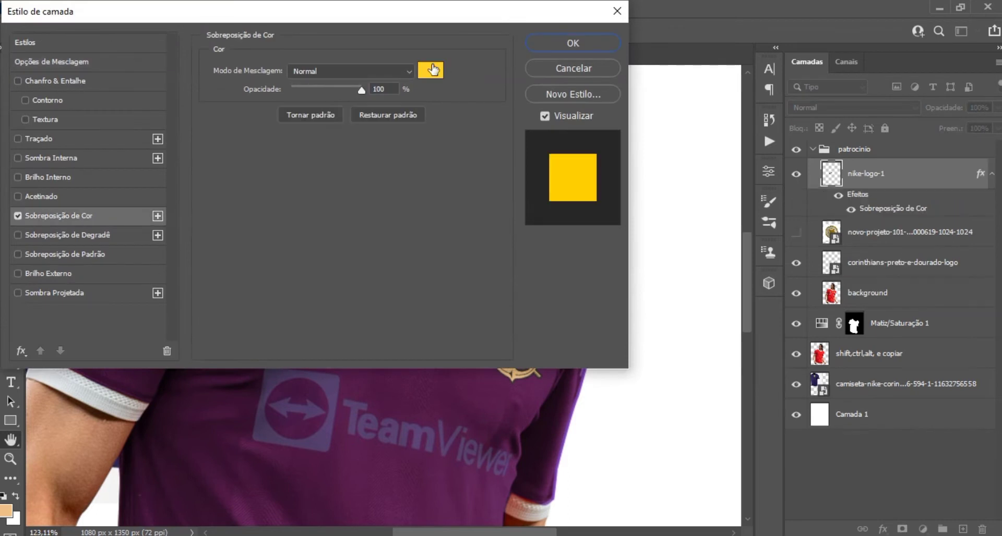
pyautogui.click(430, 70)
pyautogui.click(942, 261)
pyautogui.click(573, 43)
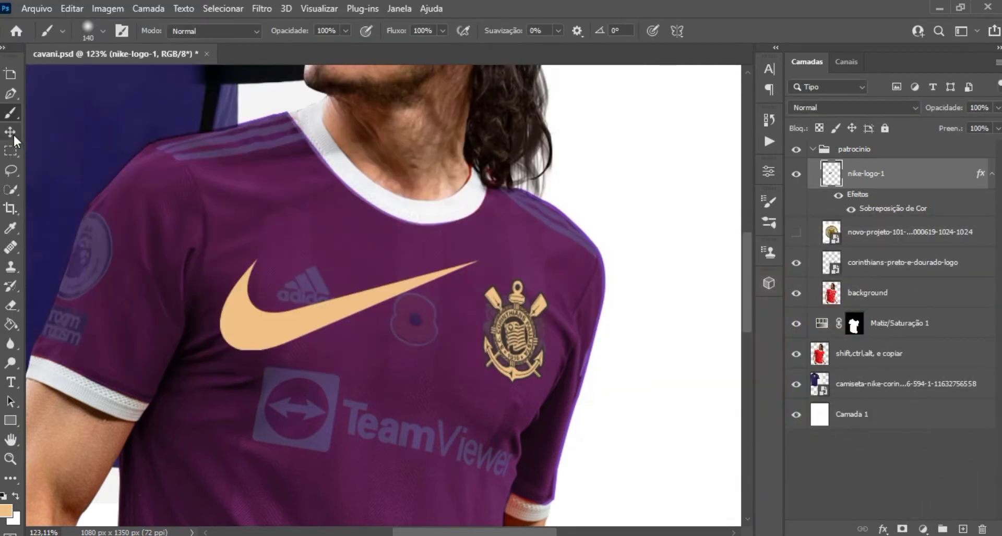
pyautogui.rightClick(861, 175)
pyautogui.click(828, 305)
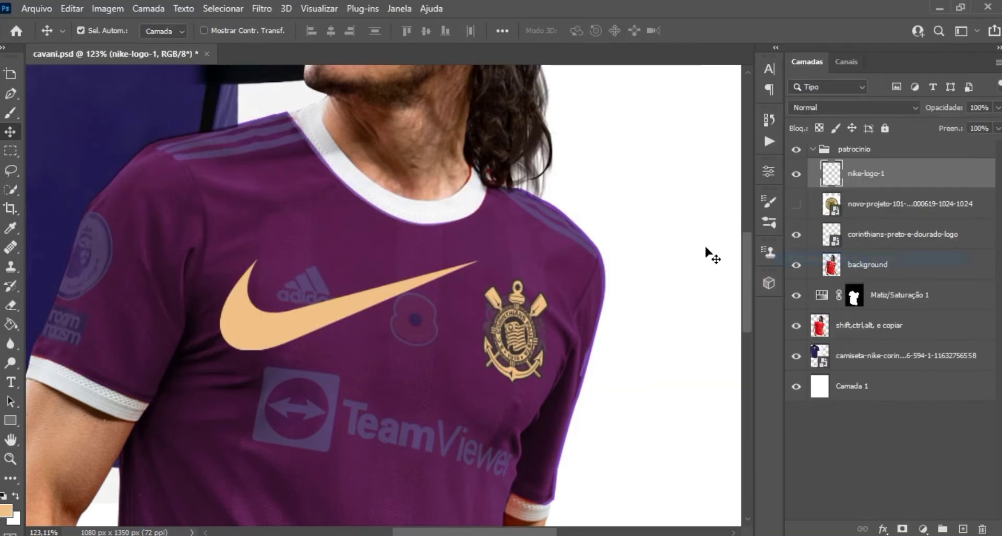
# Step: Shrink the swoosh to about 39% on the chest and tilt it slightly
pyautogui.hotkey('ctrl', 't')
pyautogui.moveTo(476, 351)
pyautogui.mouseDown()
pyautogui.moveTo(399, 344)
pyautogui.moveTo(338, 287)
pyautogui.mouseUp()
pyautogui.moveTo(417, 289); pyautogui.dragTo(412, 305)
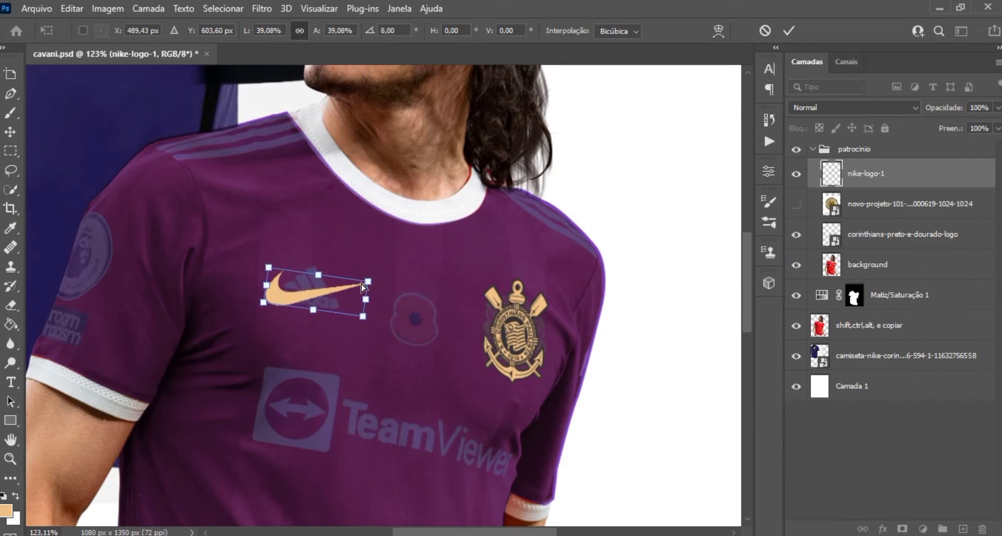
pyautogui.press('Return')
pyautogui.scroll(-3, 305, 202)
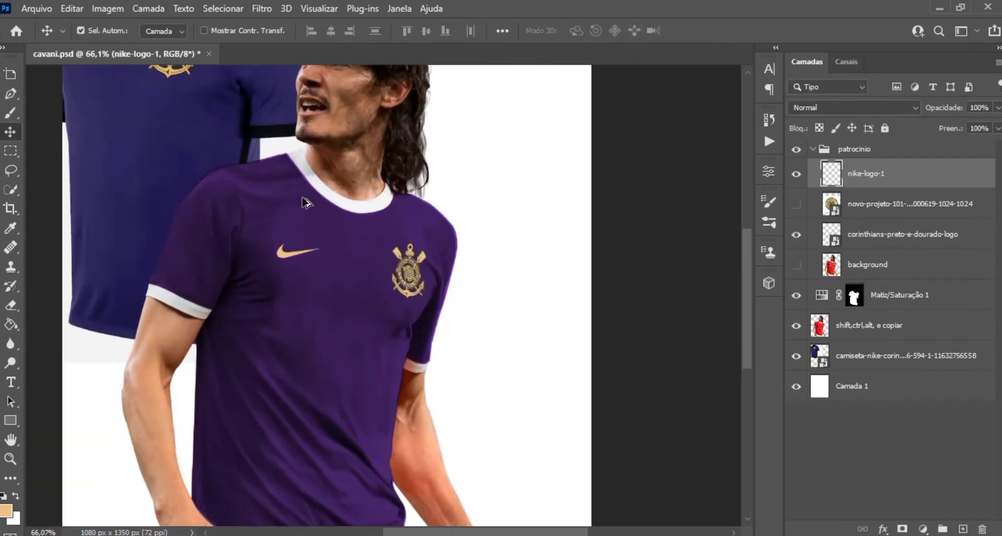
pyautogui.scroll(-2, 305, 203)
pyautogui.click(556, 341)
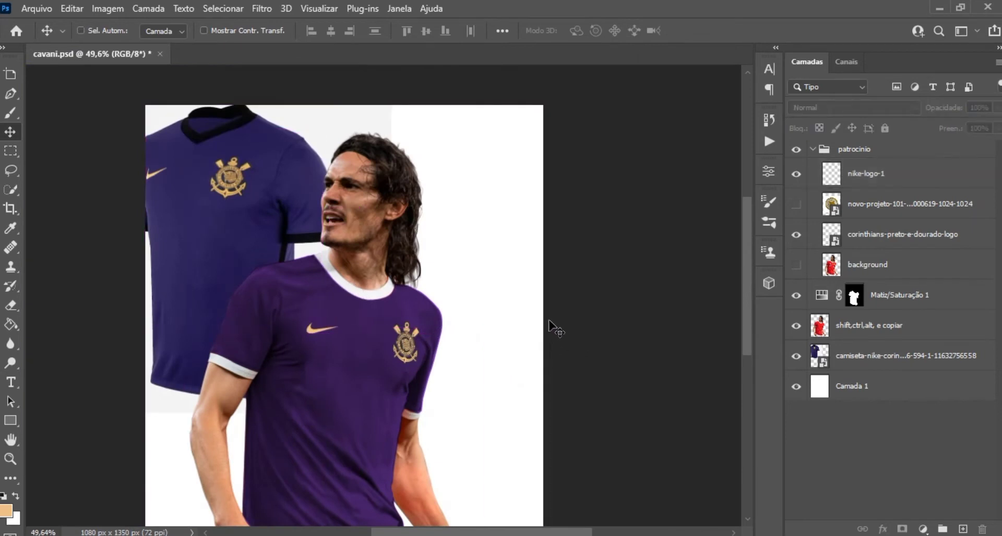
# Step: Rotate the swoosh back toward level and line it up with the crest
pyautogui.scroll(2, 355, 330)
pyautogui.scroll(1, 356, 331)
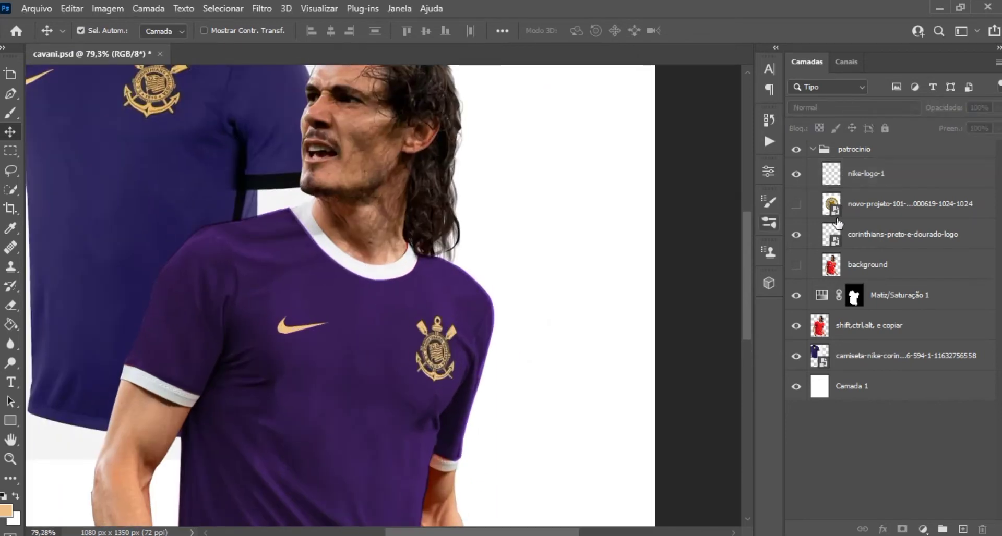
pyautogui.click(286, 329)
pyautogui.hotkey('ctrl', 't')
pyautogui.moveTo(372, 332); pyautogui.dragTo(371, 331)
pyautogui.scroll(3, 303, 333)
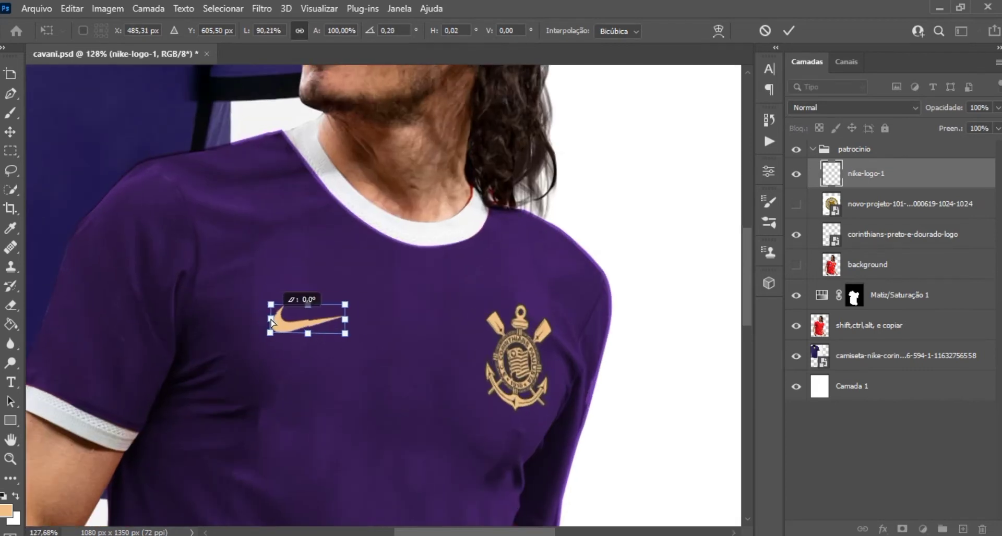
pyautogui.moveTo(272, 322); pyautogui.dragTo(272, 324)
pyautogui.press('Return')
# Step: Recheck the swoosh's transform and show the background layer to compare
pyautogui.scroll(-7, 371, 299)
pyautogui.scroll(-2, 422, 280)
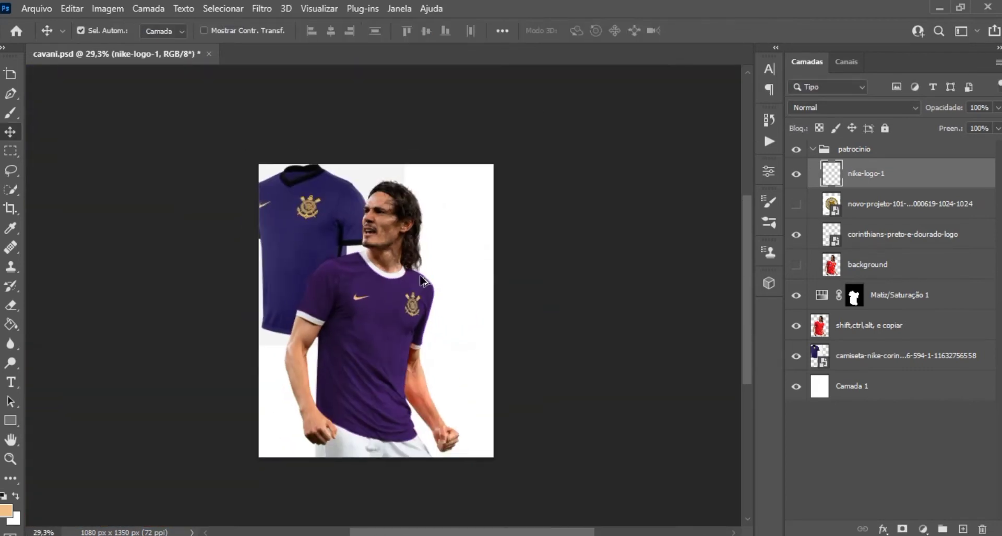
pyautogui.scroll(1, 422, 281)
pyautogui.hotkey('ctrl', 't')
pyautogui.scroll(3, 339, 316)
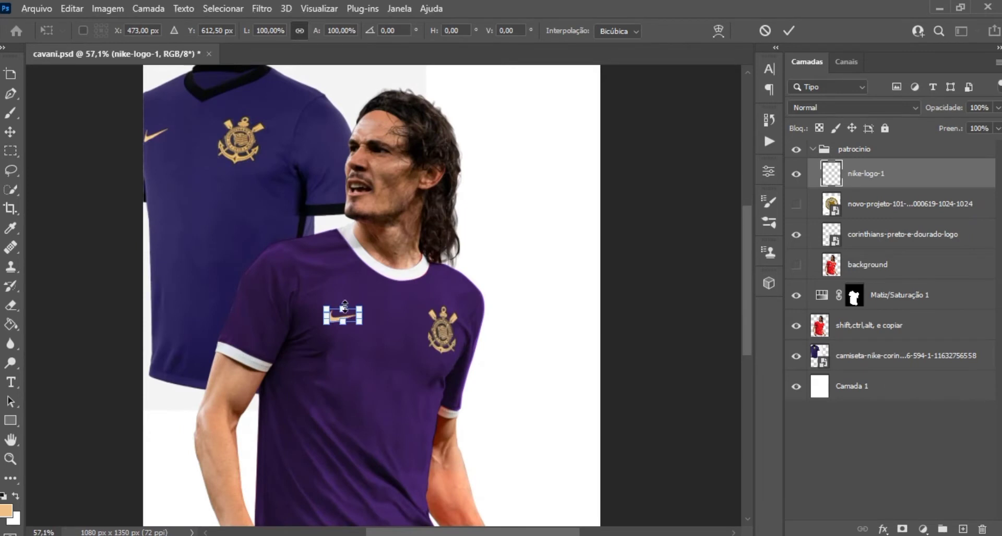
pyautogui.press('Return')
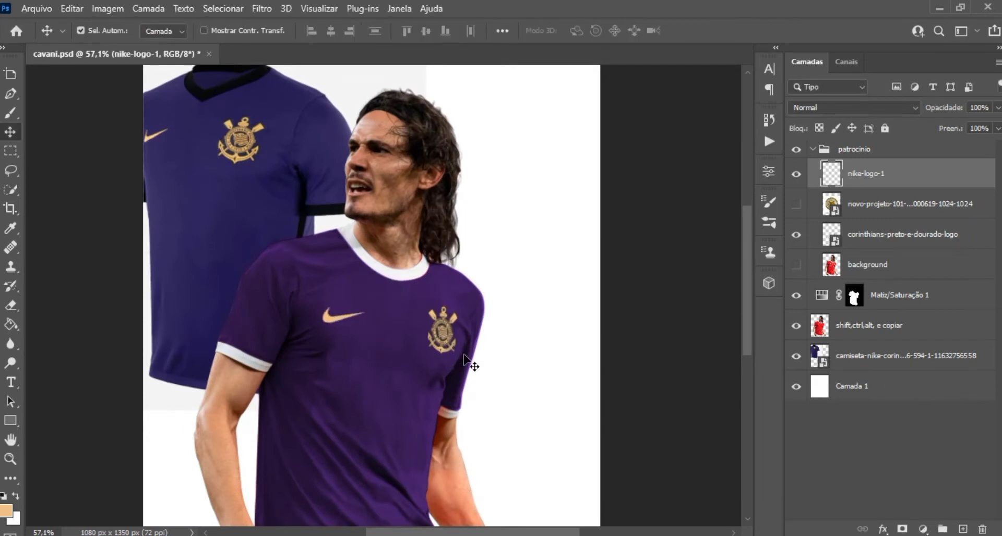
pyautogui.click(796, 266)
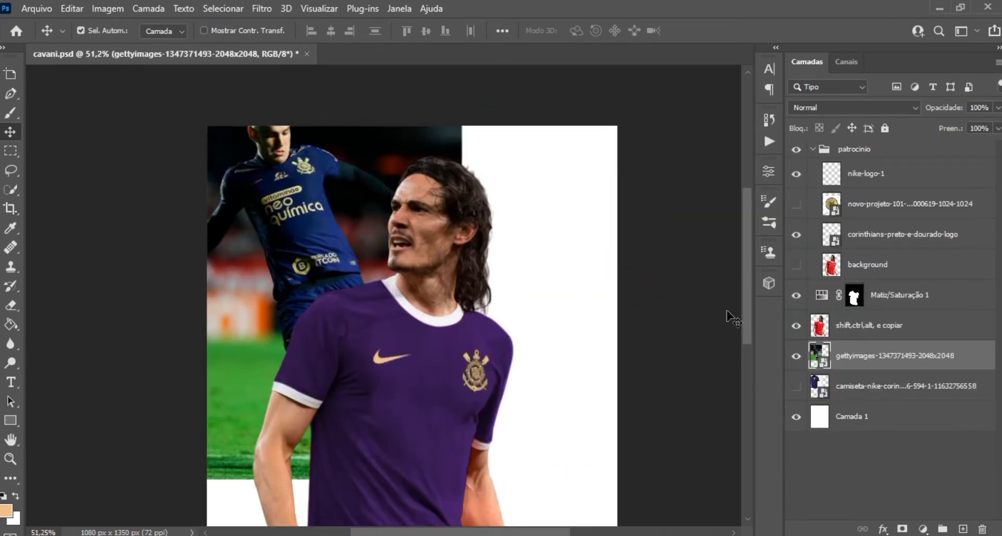
# Step: Drag the Matiz/Saturação 1 hue from 273 to 244 to turn the shirt navy
pyautogui.click(817, 294)
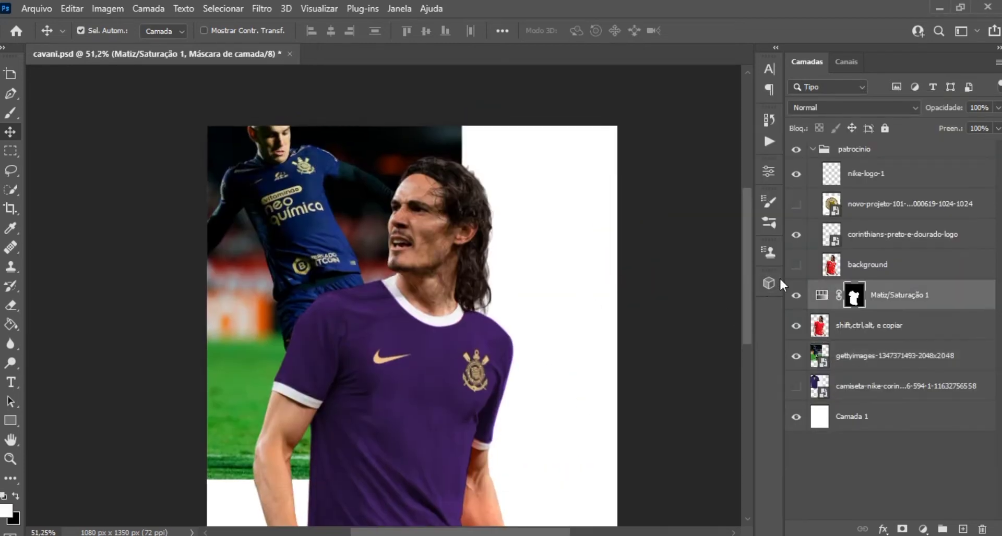
pyautogui.click(769, 200)
pyautogui.click(769, 171)
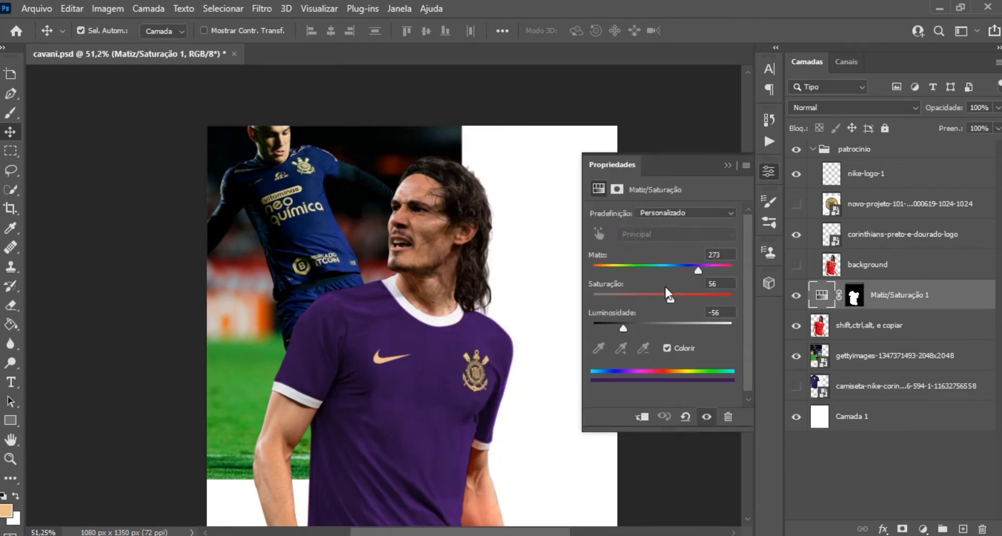
pyautogui.moveTo(699, 266); pyautogui.dragTo(687, 266)
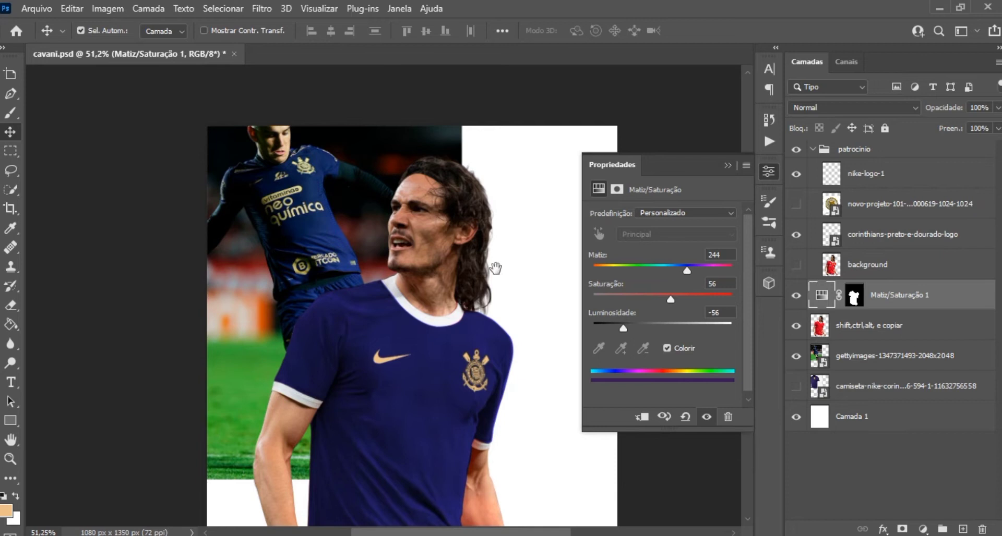
pyautogui.click(495, 268)
pyautogui.scroll(-4, 417, 313)
pyautogui.scroll(4, 418, 313)
pyautogui.scroll(2, 416, 324)
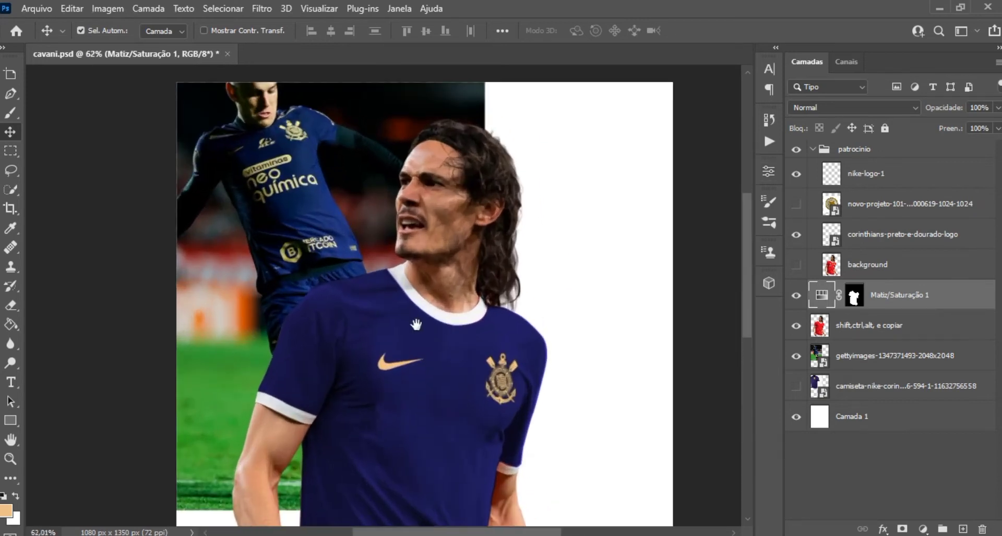
pyautogui.moveTo(415, 325); pyautogui.dragTo(410, 312)
# Step: Place the ALE logo from the swap cavani folder above the background layer
pyautogui.click(408, 443)
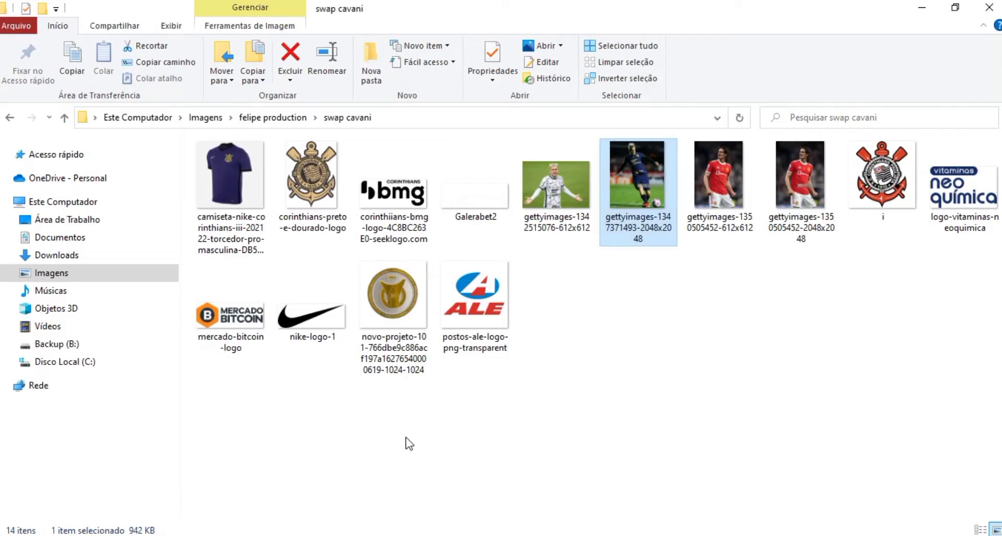
pyautogui.moveTo(475, 297); pyautogui.dragTo(553, 272)
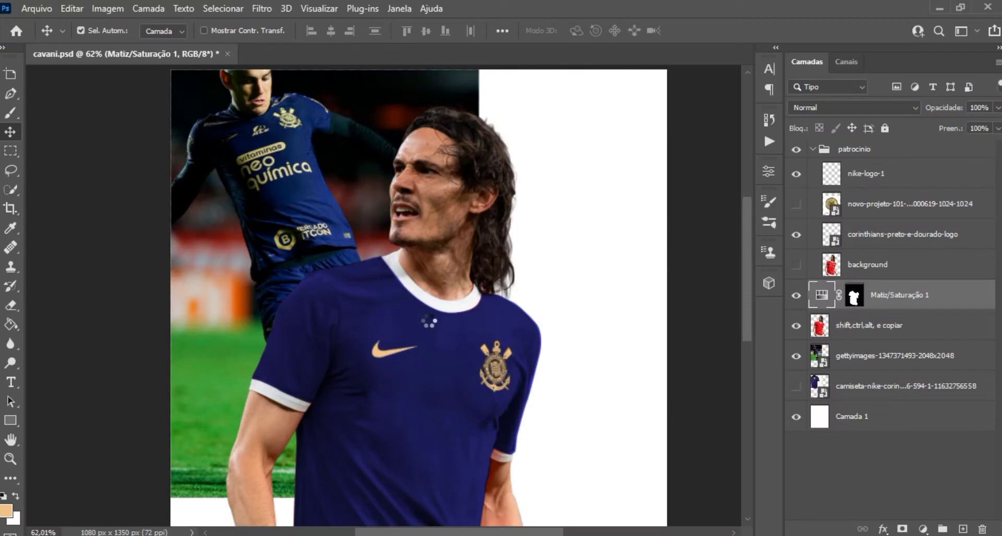
pyautogui.press('Return')
pyautogui.moveTo(887, 264); pyautogui.dragTo(866, 313)
pyautogui.click(443, 372)
pyautogui.click(797, 263)
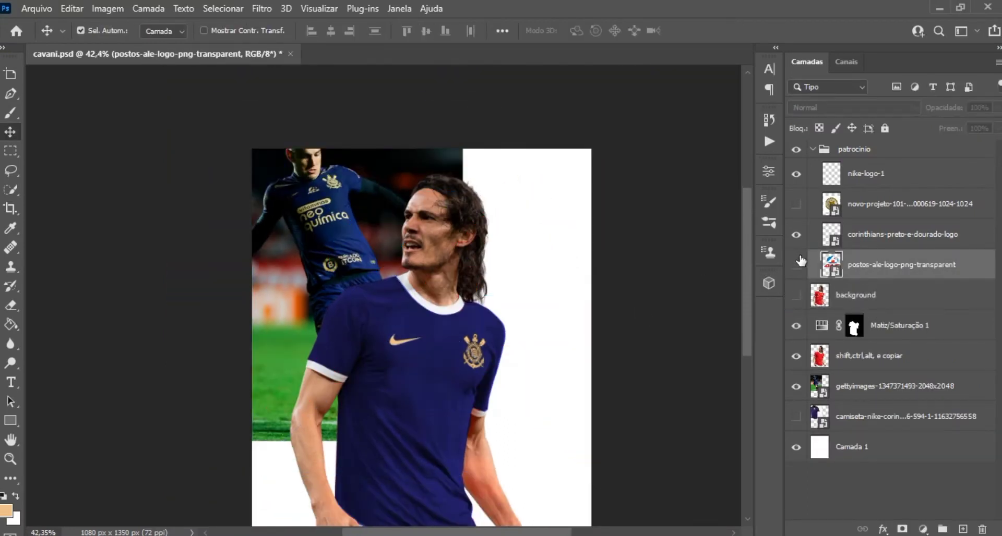
pyautogui.click(797, 264)
pyautogui.scroll(2, 402, 311)
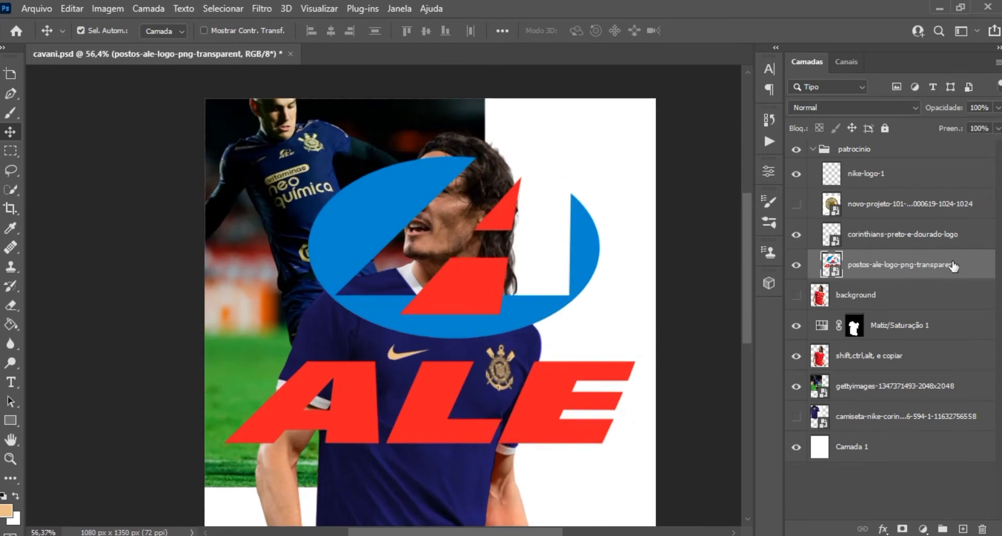
# Step: Give the ALE logo a tan Color Overlay and rasterize its layer
pyautogui.doubleClick(952, 267)
pyautogui.click(66, 216)
pyautogui.click(565, 52)
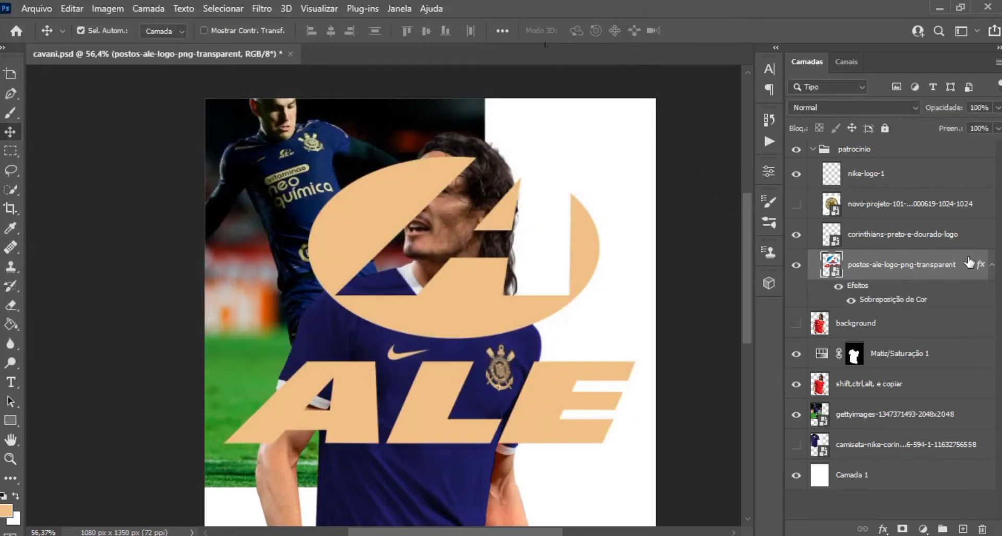
pyautogui.rightClick(887, 264)
pyautogui.click(887, 382)
# Step: Shrink, tilt and place the ALE logo on the chest between swoosh and crest
pyautogui.hotkey('ctrl', 't')
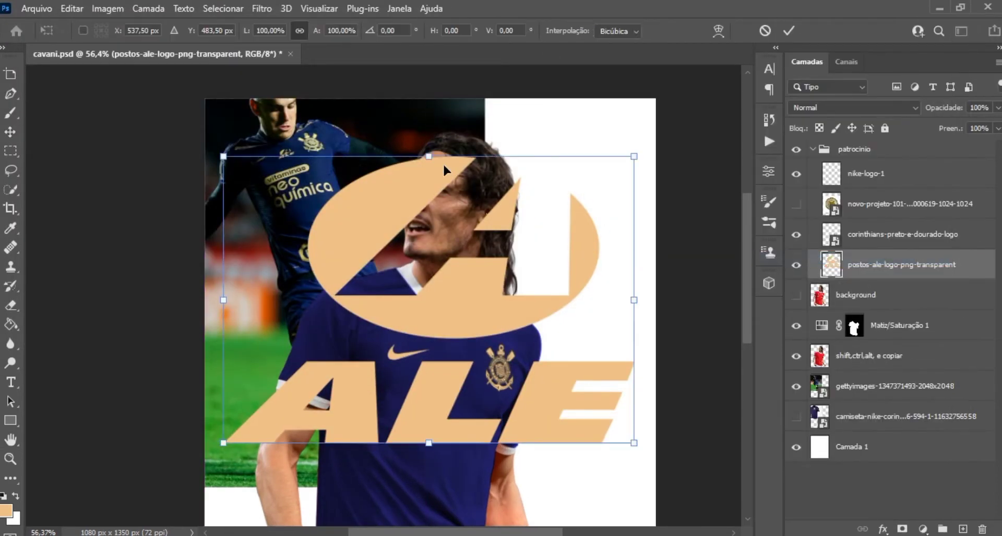
pyautogui.moveTo(429, 157); pyautogui.dragTo(429, 409)
pyautogui.press('Return')
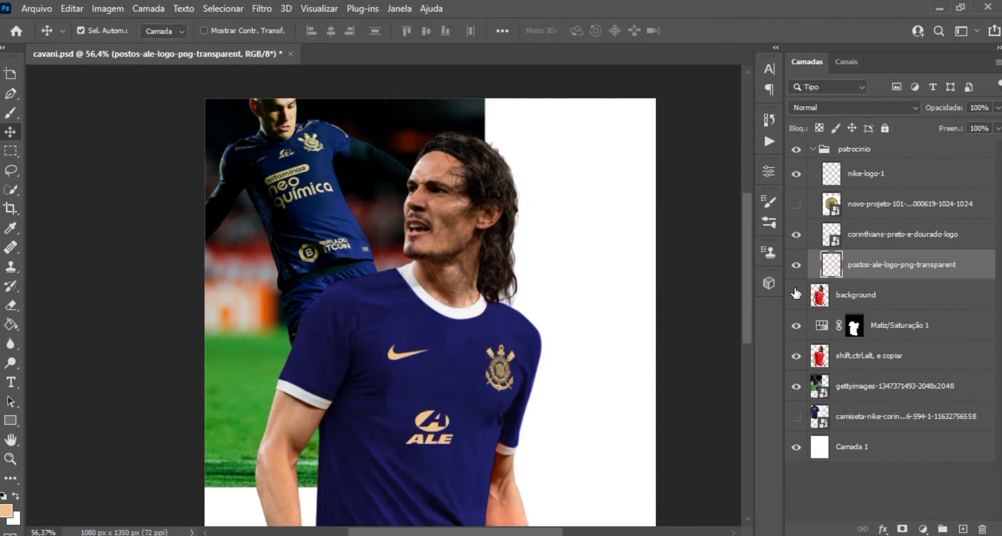
pyautogui.click(796, 294)
pyautogui.hotkey('ctrl', 't')
pyautogui.scroll(2, 486, 346)
pyautogui.scroll(1, 485, 347)
pyautogui.scroll(2, 452, 436)
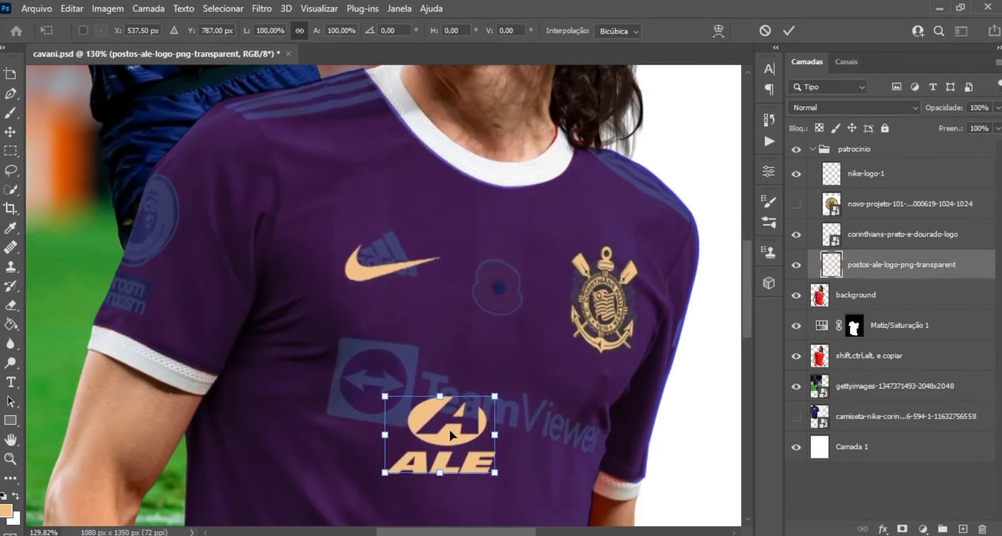
pyautogui.moveTo(451, 436); pyautogui.dragTo(501, 341)
pyautogui.moveTo(460, 303); pyautogui.dragTo(454, 292)
pyautogui.moveTo(509, 261); pyautogui.dragTo(492, 274)
pyautogui.press('Return')
# Step: Hide the background layer and bring the other player's shirt into view
pyautogui.scroll(-5, 660, 273)
pyautogui.click(795, 295)
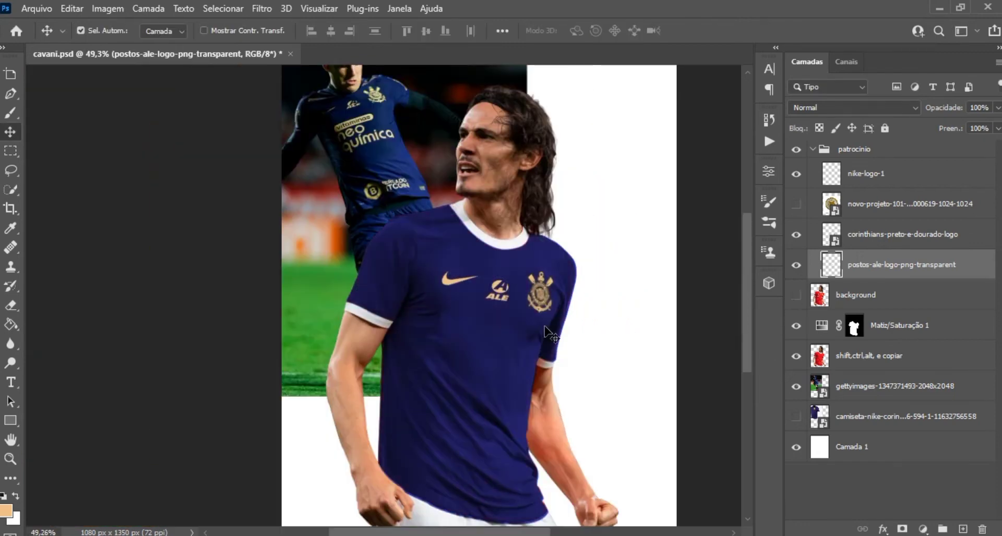
pyautogui.scroll(-1, 545, 332)
pyautogui.scroll(3, 391, 205)
pyautogui.scroll(2, 392, 205)
pyautogui.moveTo(334, 157)
pyautogui.mouseDown()
pyautogui.moveTo(514, 389)
pyautogui.moveTo(235, 333)
pyautogui.mouseUp()
pyautogui.scroll(-1, 514, 388)
# Step: Set the crest layer's blend mode to Lighten (Clarear)
pyautogui.click(853, 108)
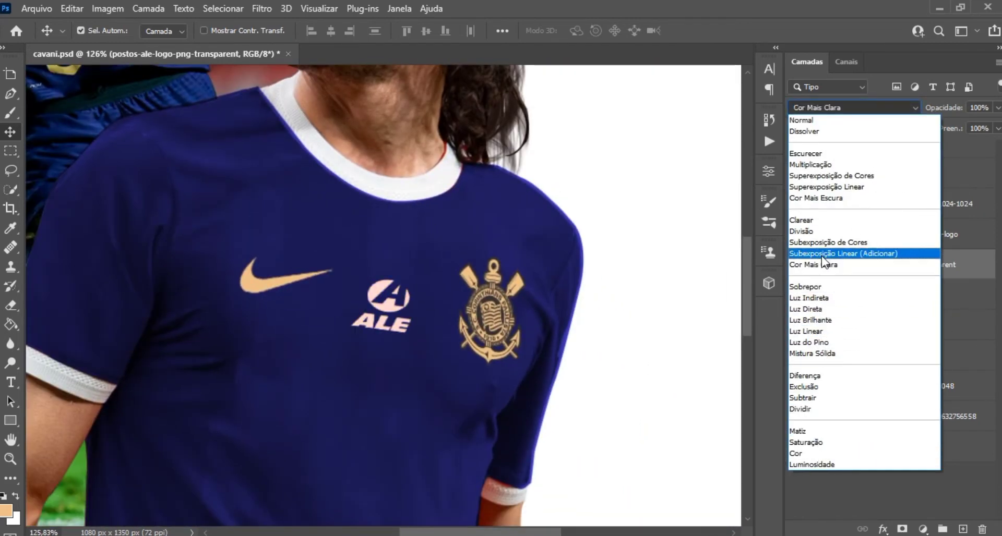
pyautogui.click(809, 132)
pyautogui.scroll(-3, 366, 313)
pyautogui.click(876, 234)
pyautogui.click(853, 108)
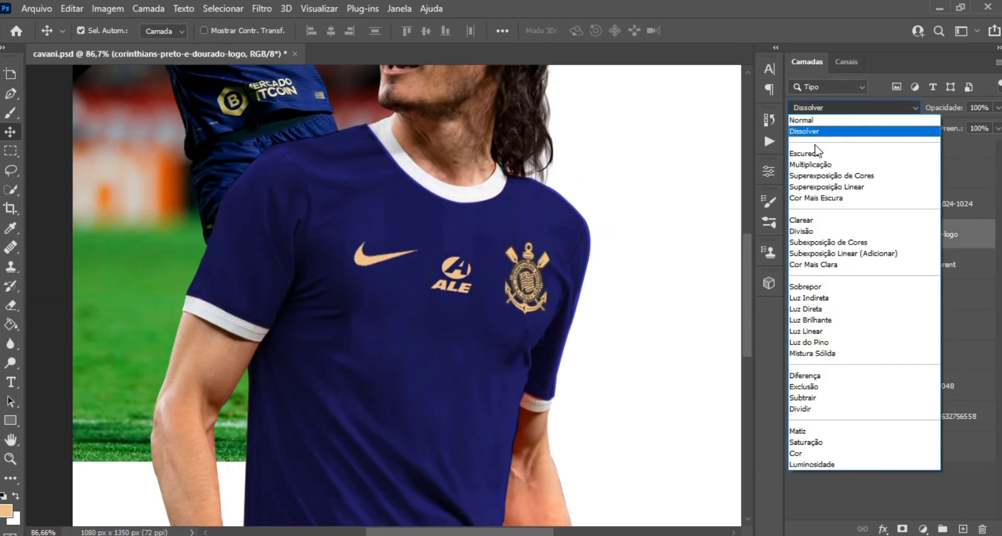
pyautogui.click(822, 222)
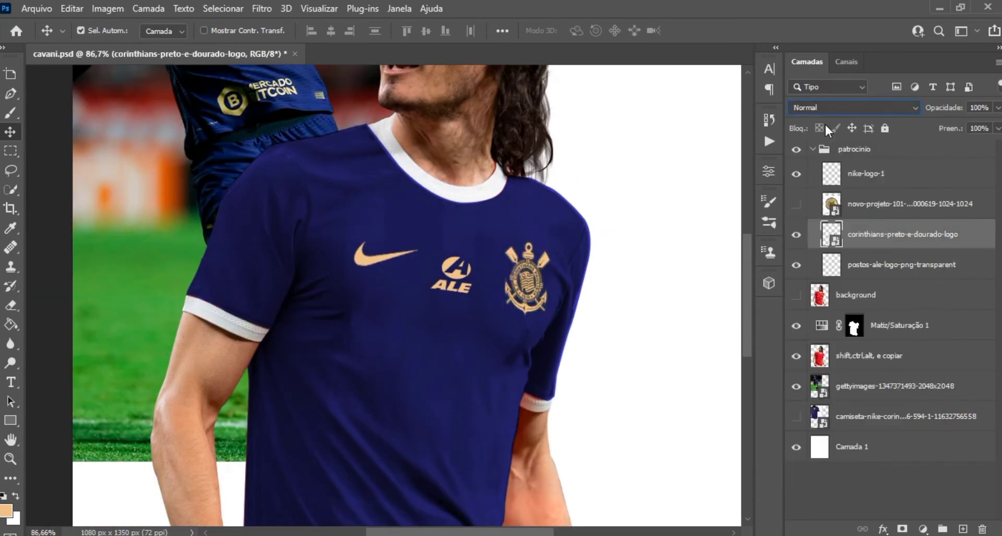
# Step: Try blend modes on the Nike layer, keep it Normal, and leave the badge layer hidden
pyautogui.click(375, 266)
pyautogui.click(853, 108)
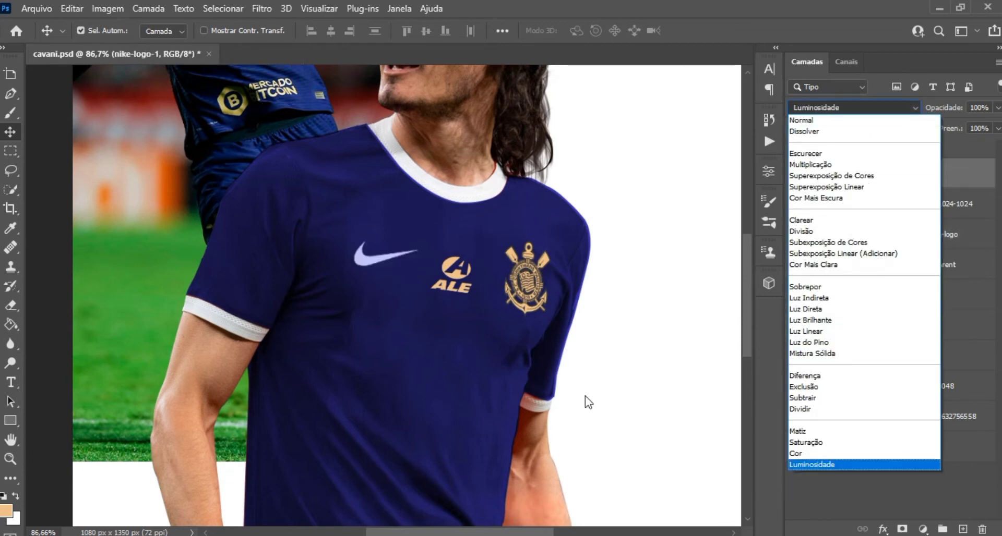
pyautogui.click(585, 402)
pyautogui.scroll(-2, 547, 278)
pyautogui.click(853, 108)
pyautogui.click(841, 129)
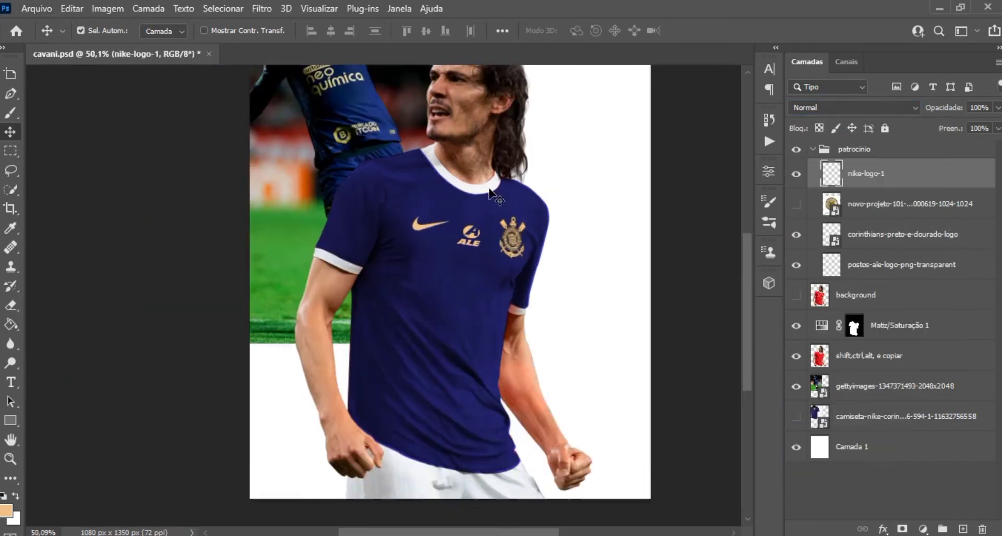
pyautogui.scroll(-3, 497, 236)
pyautogui.scroll(3, 496, 236)
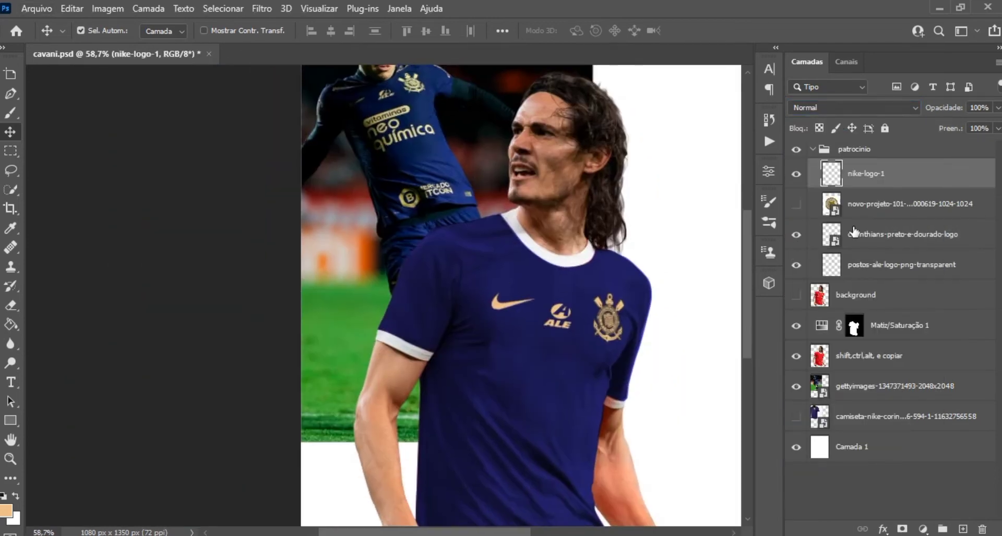
pyautogui.click(796, 205)
# Step: Place the Vitaminas Neo Química logo onto the shirt and rasterize its layer
pyautogui.click(323, 501)
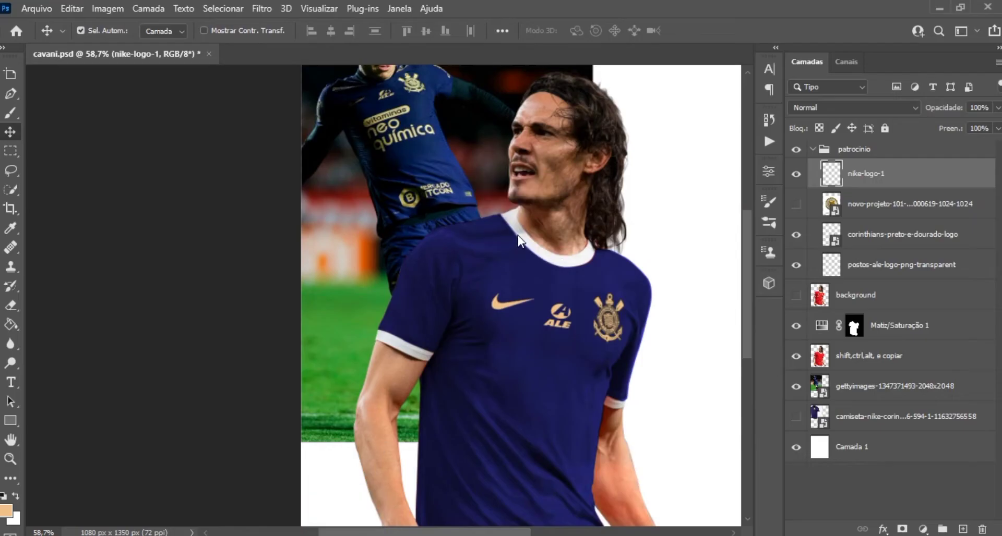
pyautogui.moveTo(963, 188); pyautogui.dragTo(543, 199)
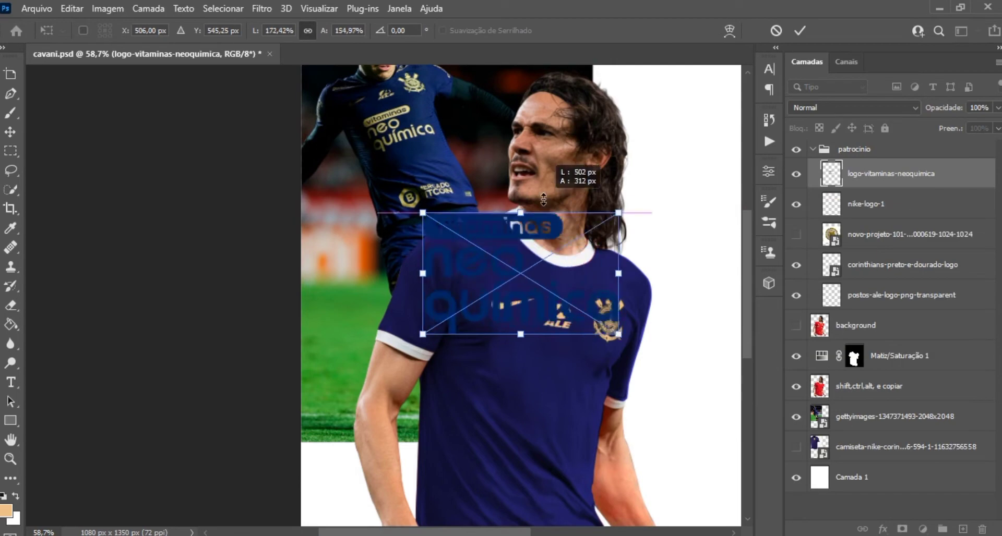
pyautogui.press('Return')
pyautogui.rightClick(929, 175)
pyautogui.click(793, 310)
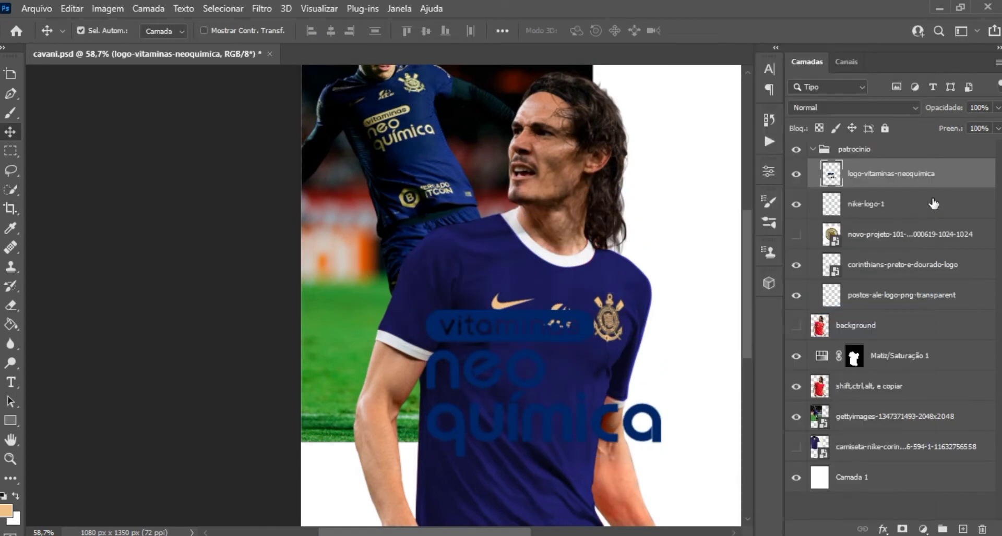
# Step: Give the Neo Química logo a tan Color Overlay and rasterize the layer style
pyautogui.doubleClick(960, 175)
pyautogui.click(94, 218)
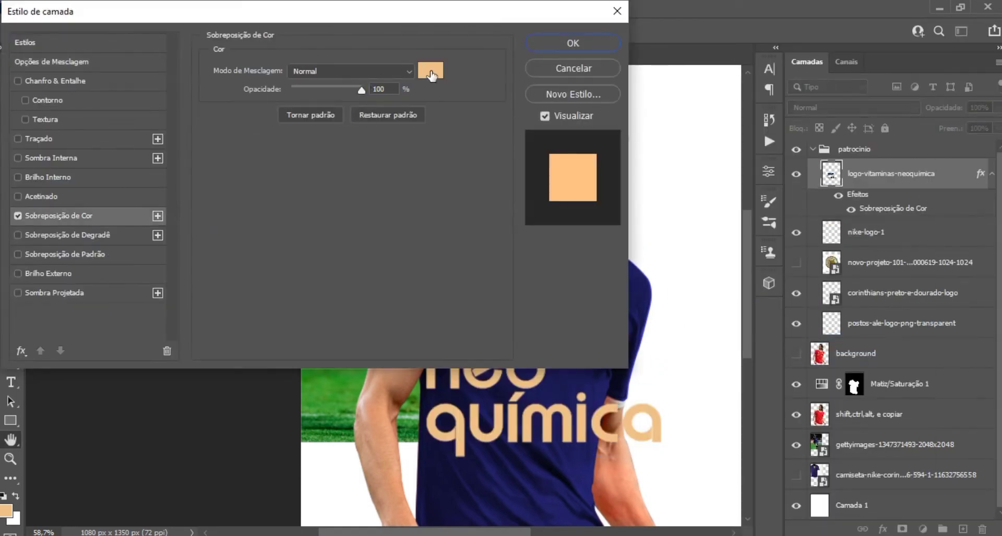
pyautogui.click(584, 44)
pyautogui.rightClick(994, 180)
pyautogui.click(839, 242)
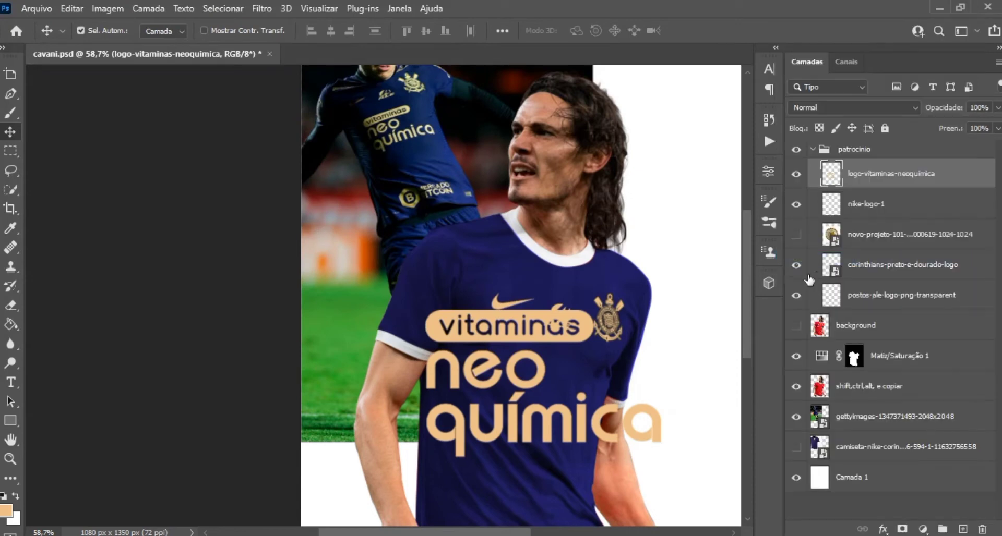
pyautogui.moveTo(671, 279); pyautogui.dragTo(637, 297)
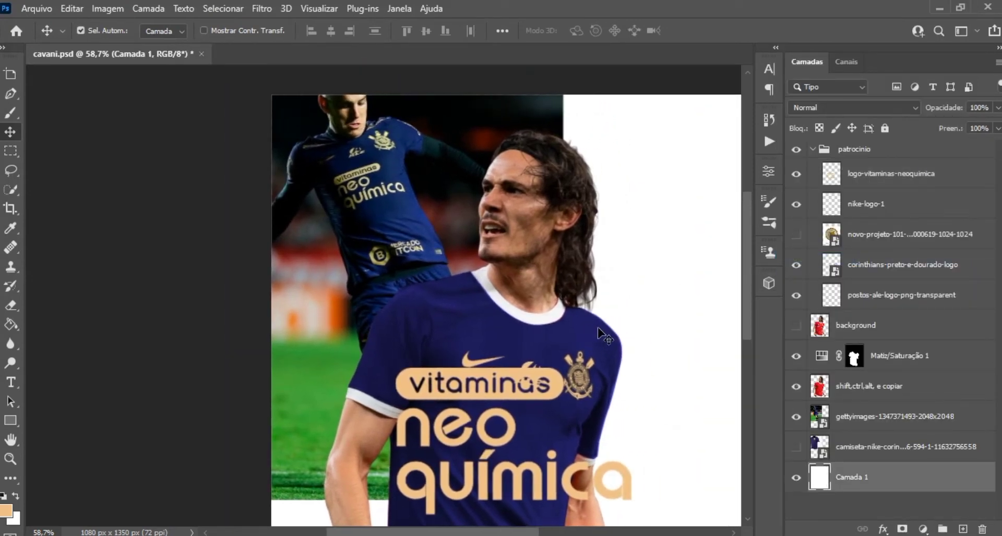
# Step: Select the Neo Química logo layer and scale it from its top edge
pyautogui.scroll(5, 597, 327)
pyautogui.hotkey('ctrl', 't')
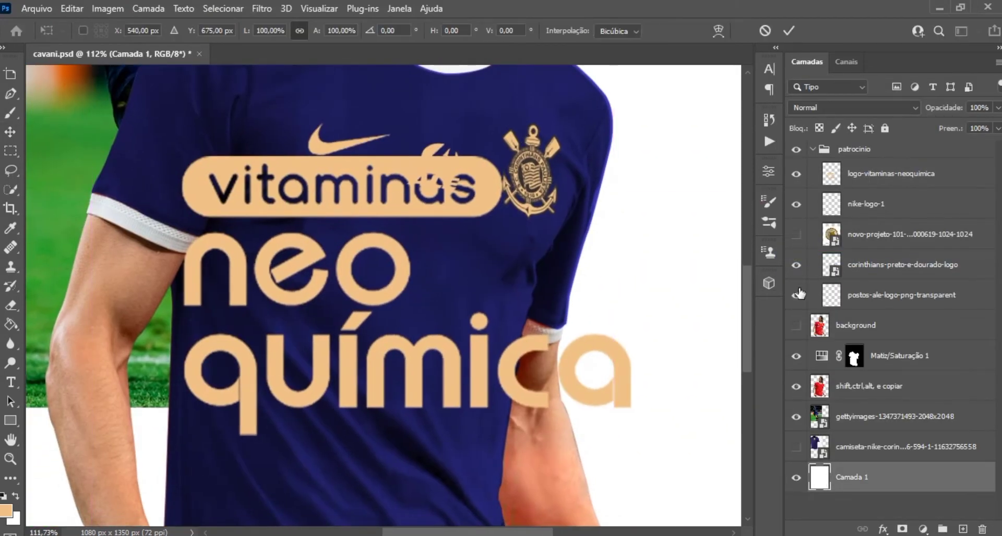
pyautogui.click(764, 31)
pyautogui.click(886, 173)
pyautogui.hotkey('ctrl', 't')
pyautogui.moveTo(426, 165)
pyautogui.mouseDown()
pyautogui.moveTo(404, 296)
pyautogui.moveTo(447, 193)
pyautogui.mouseUp()
pyautogui.press('Return')
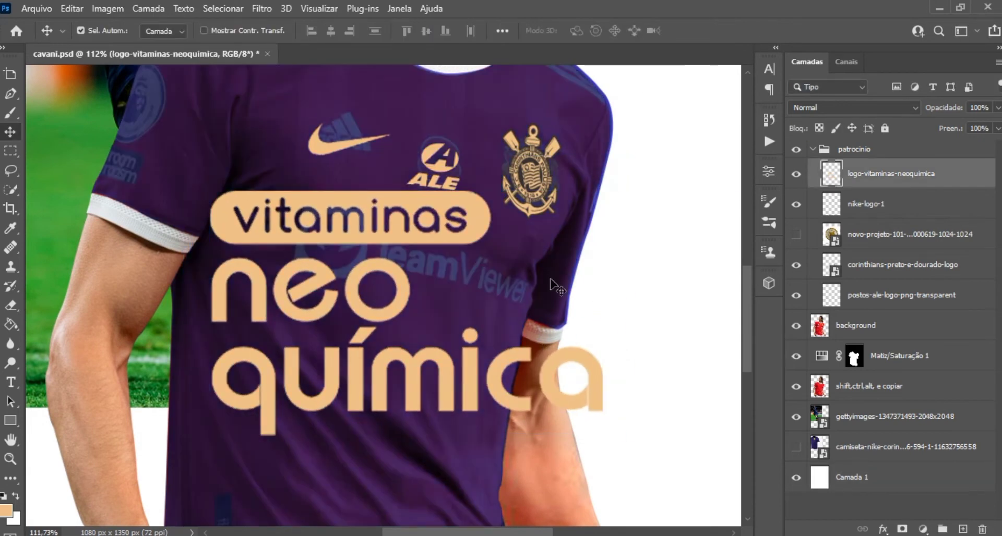
# Step: Shrink the Neo Química logo to about 58% and move it down onto the chest
pyautogui.scroll(-5, 543, 320)
pyautogui.hotkey('ctrl', 't')
pyautogui.scroll(3, 463, 265)
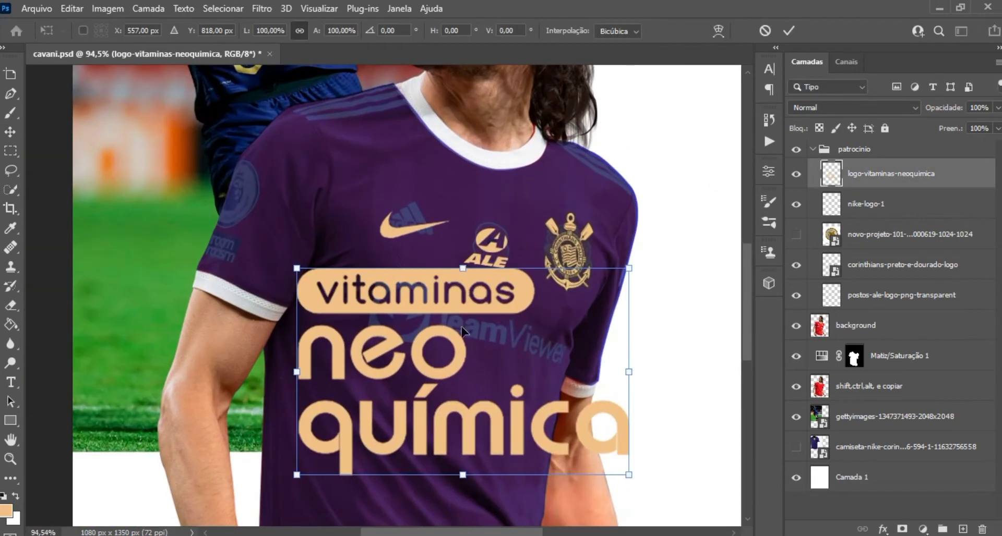
pyautogui.moveTo(701, 392); pyautogui.dragTo(692, 432)
pyautogui.moveTo(614, 495); pyautogui.dragTo(551, 404)
pyautogui.moveTo(461, 350)
pyautogui.mouseDown()
pyautogui.moveTo(463, 363)
pyautogui.moveTo(437, 367)
pyautogui.mouseUp()
pyautogui.hotkey('ctrl', 'z')
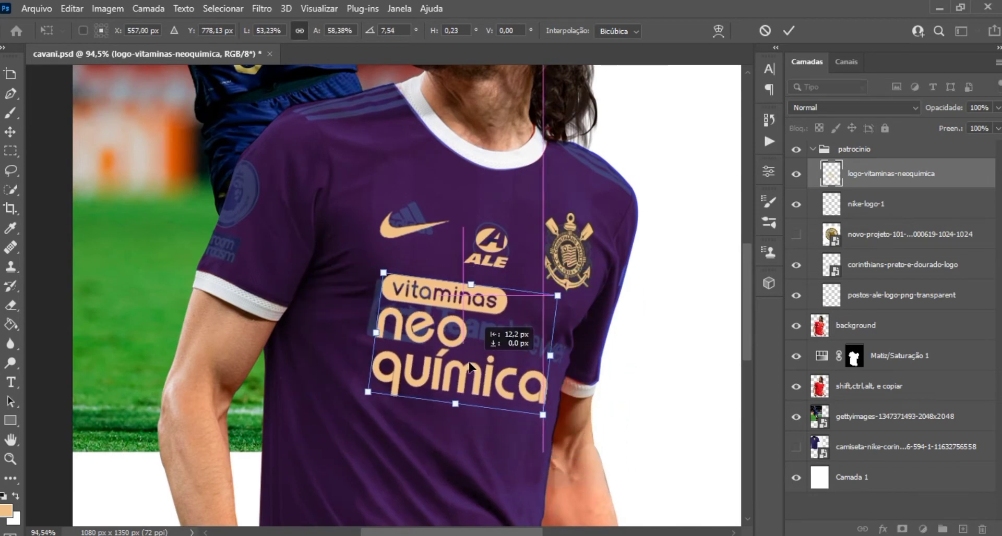
pyautogui.press('Return')
# Step: Hide the red-shirt background layer, then enlarge the logo to about 112% and lower it 37 px
pyautogui.click(796, 325)
pyautogui.scroll(-3, 559, 359)
pyautogui.scroll(2, 560, 358)
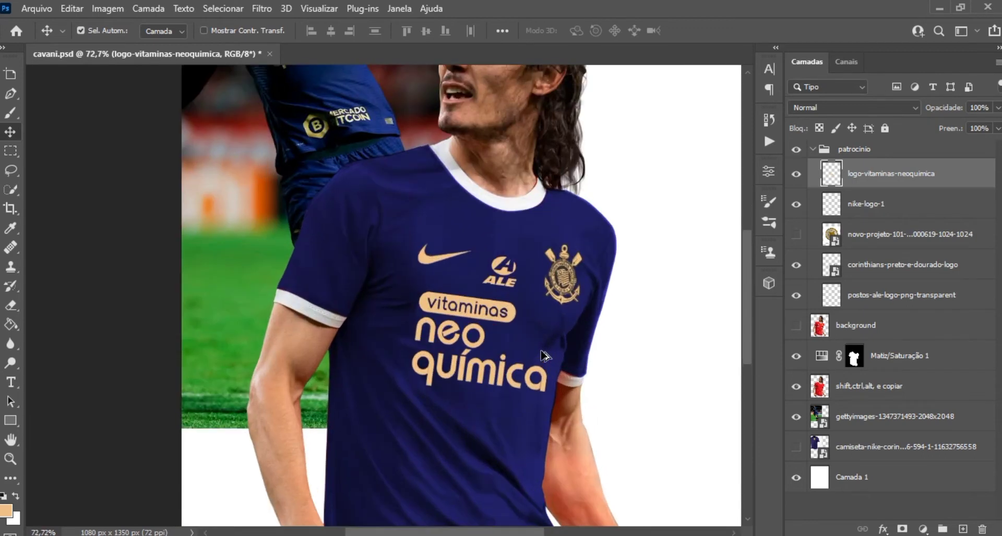
pyautogui.moveTo(534, 382); pyautogui.dragTo(569, 416)
pyautogui.hotkey('ctrl', 't')
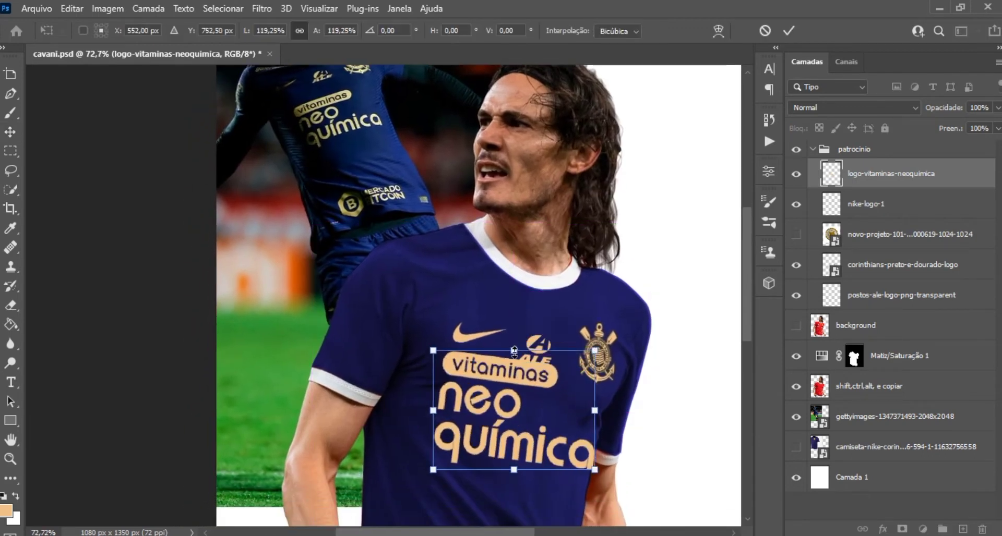
pyautogui.moveTo(441, 473); pyautogui.dragTo(417, 488)
pyautogui.press('Return')
pyautogui.hotkey('ctrl', 't')
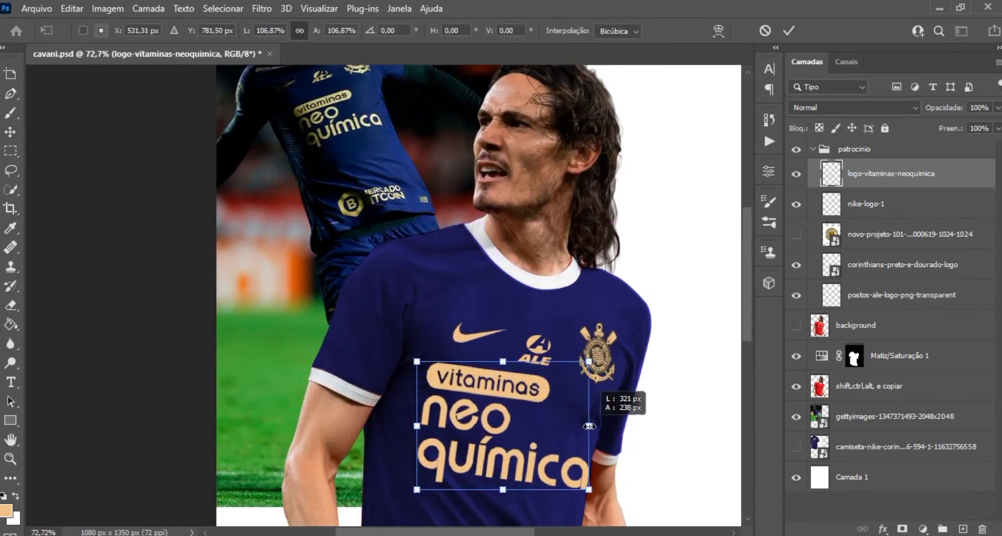
pyautogui.moveTo(577, 426); pyautogui.dragTo(580, 433)
pyautogui.moveTo(522, 423); pyautogui.dragTo(522, 442)
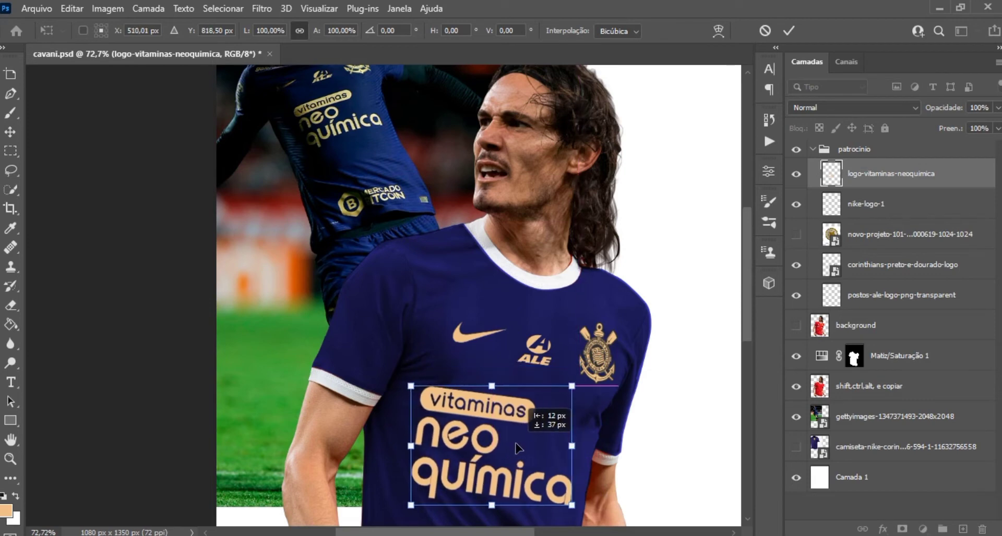
pyautogui.moveTo(579, 448)
pyautogui.mouseDown()
pyautogui.moveTo(589, 447)
pyautogui.moveTo(527, 453)
pyautogui.mouseUp()
pyautogui.press('Return')
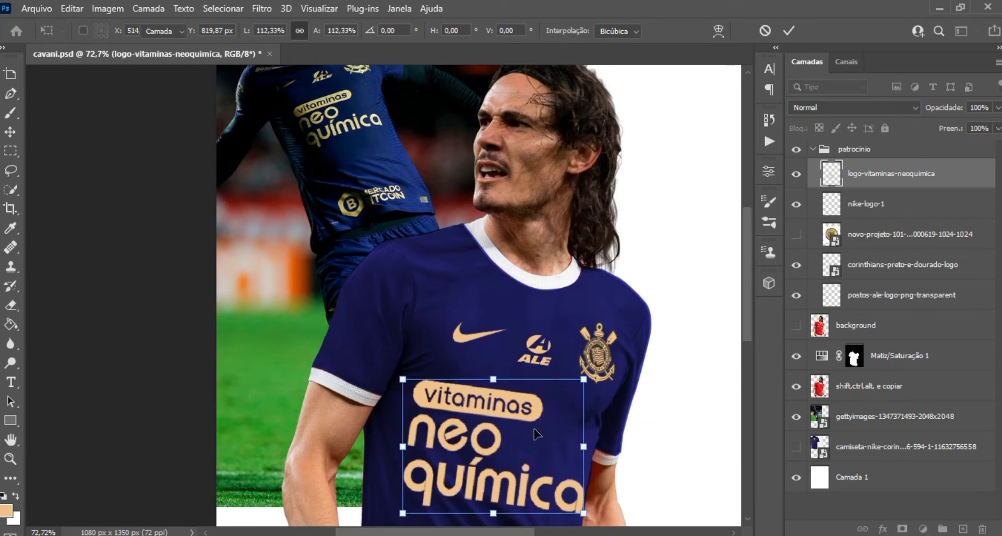
# Step: Warp the logo's corners and left edge so it curves with the shirt
pyautogui.scroll(-5, 530, 441)
pyautogui.scroll(8, 472, 434)
pyautogui.scroll(-4, 473, 434)
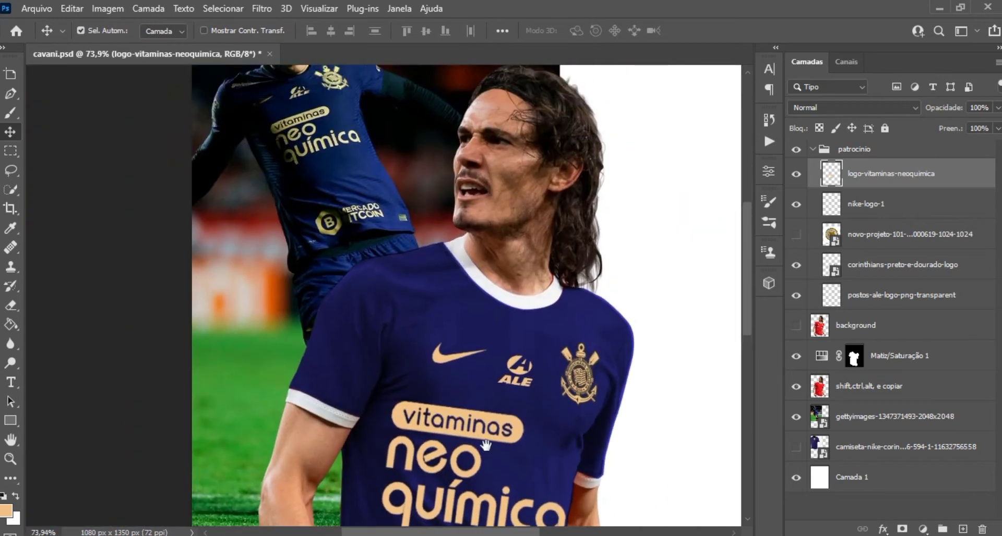
pyautogui.scroll(2, 522, 334)
pyautogui.hotkey('ctrl', 't')
pyautogui.click(718, 31)
pyautogui.moveTo(582, 390); pyautogui.dragTo(580, 382)
pyautogui.moveTo(397, 390); pyautogui.dragTo(392, 384)
pyautogui.moveTo(394, 345); pyautogui.dragTo(399, 342)
pyautogui.moveTo(397, 299); pyautogui.dragTo(404, 296)
pyautogui.moveTo(397, 253)
pyautogui.mouseDown()
pyautogui.moveTo(404, 259)
pyautogui.moveTo(392, 265)
pyautogui.mouseUp()
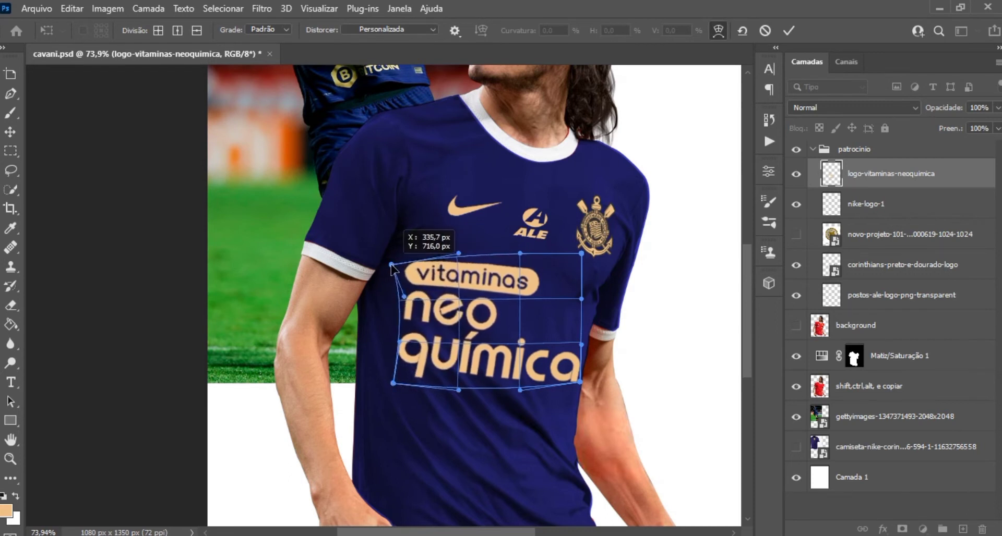
pyautogui.moveTo(395, 344); pyautogui.dragTo(400, 343)
pyautogui.moveTo(405, 296); pyautogui.dragTo(399, 299)
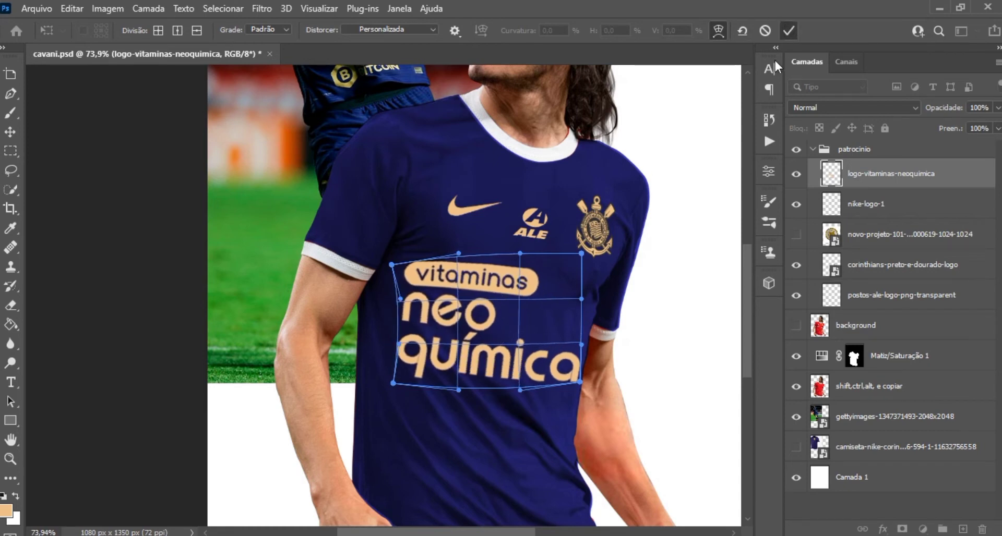
pyautogui.press('Return')
pyautogui.keyDown('alt'); pyautogui.scroll(-3, 470, 292); pyautogui.keyUp('alt')
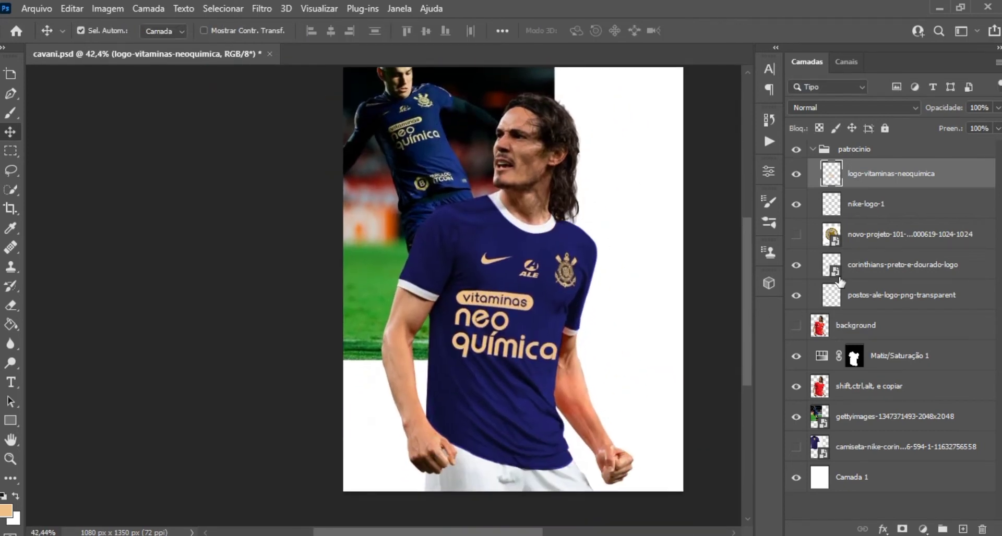
# Step: Split the logo's Underlying Layer black slider to about 0/24 so dark fabric folds show through
pyautogui.doubleClick(869, 194)
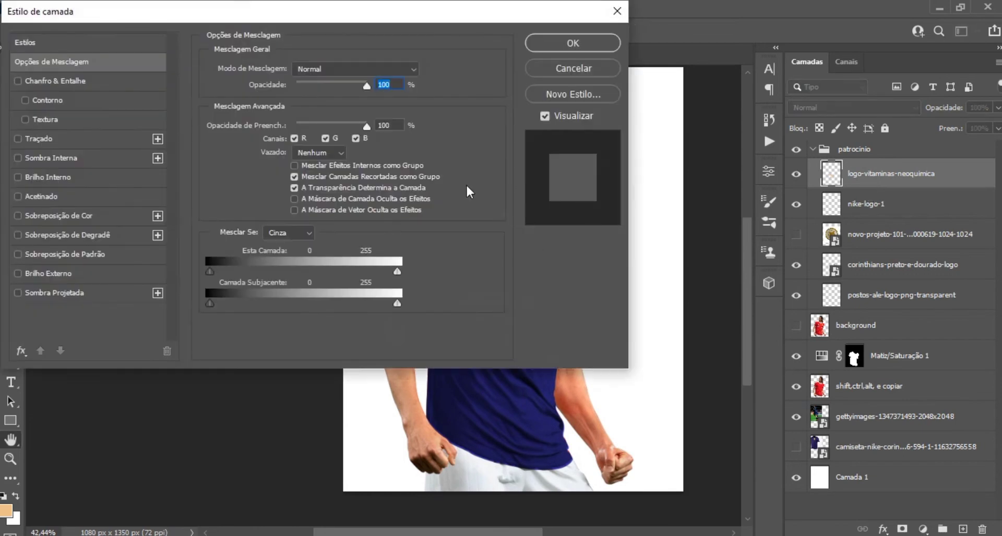
pyautogui.moveTo(156, 11); pyautogui.dragTo(737, 11)
pyautogui.keyDown('alt'); pyautogui.moveTo(788, 303); pyautogui.dragTo(808, 303); pyautogui.keyUp('alt')
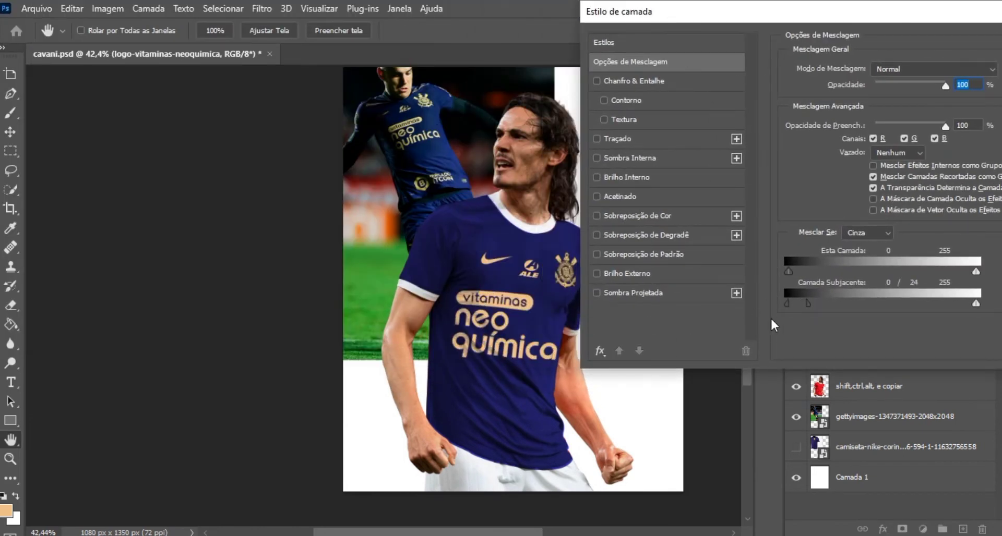
pyautogui.moveTo(810, 303); pyautogui.dragTo(800, 303)
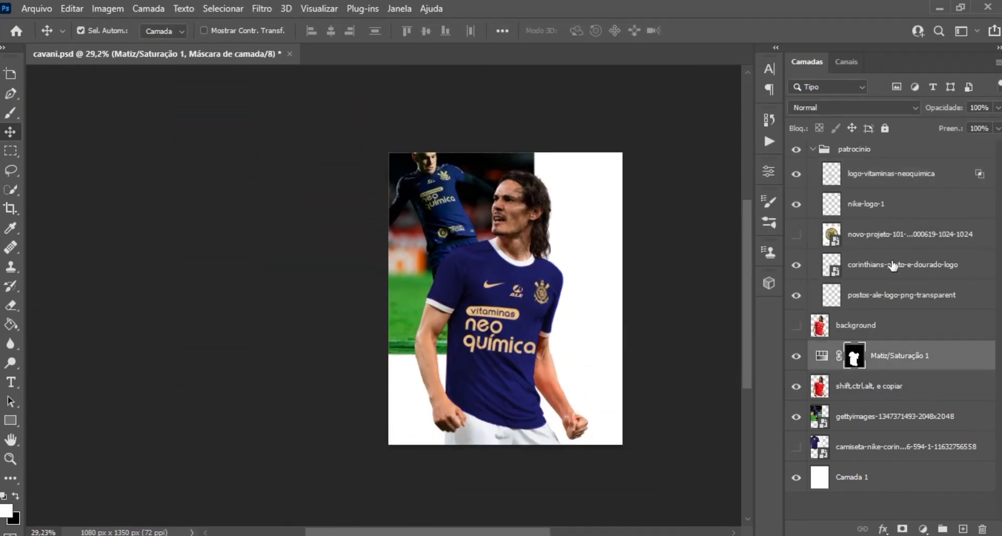
# Step: Place the enlarged Mercado Bitcoin logo on the canvas, trying and undoing a peach colour overlay
pyautogui.click(914, 331)
pyautogui.moveTo(230, 313)
pyautogui.mouseDown()
pyautogui.moveTo(505, 284)
pyautogui.moveTo(505, 248)
pyautogui.mouseUp()
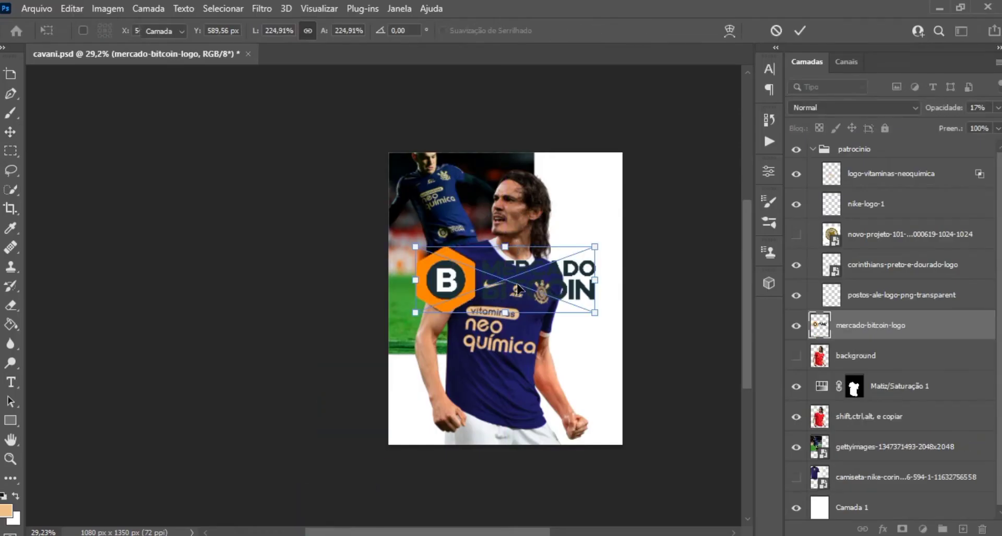
pyautogui.press('Return')
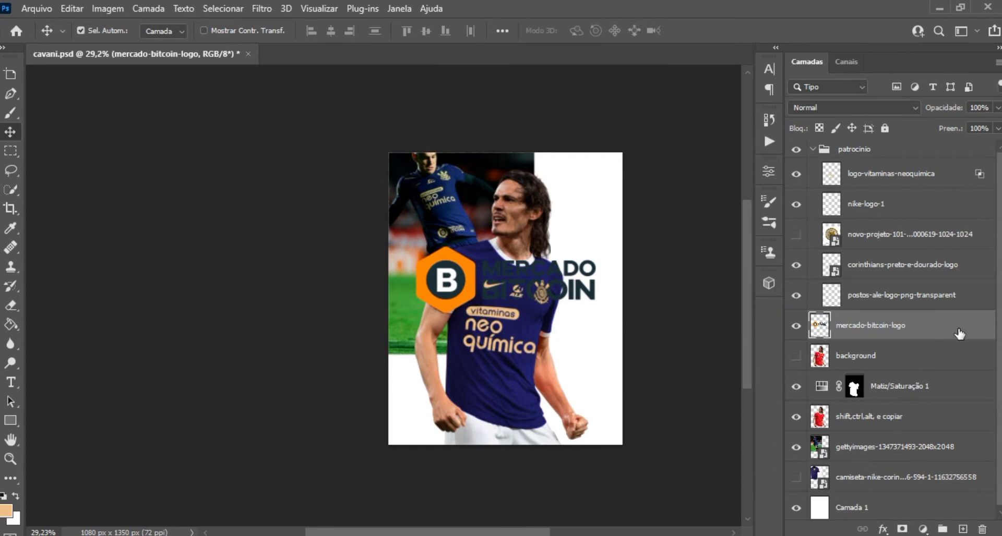
pyautogui.doubleClick(959, 334)
pyautogui.click(354, 235)
pyautogui.click(906, 60)
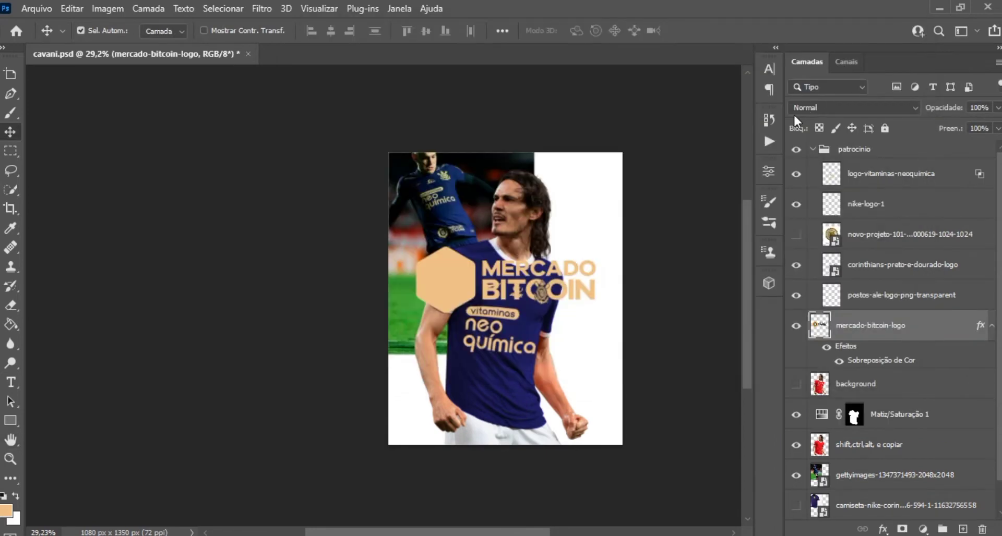
pyautogui.hotkey('ctrl', 'z')
# Step: Switch to the Pen tool and remove the misplaced anchor from the B's path
pyautogui.scroll(5, 468, 305)
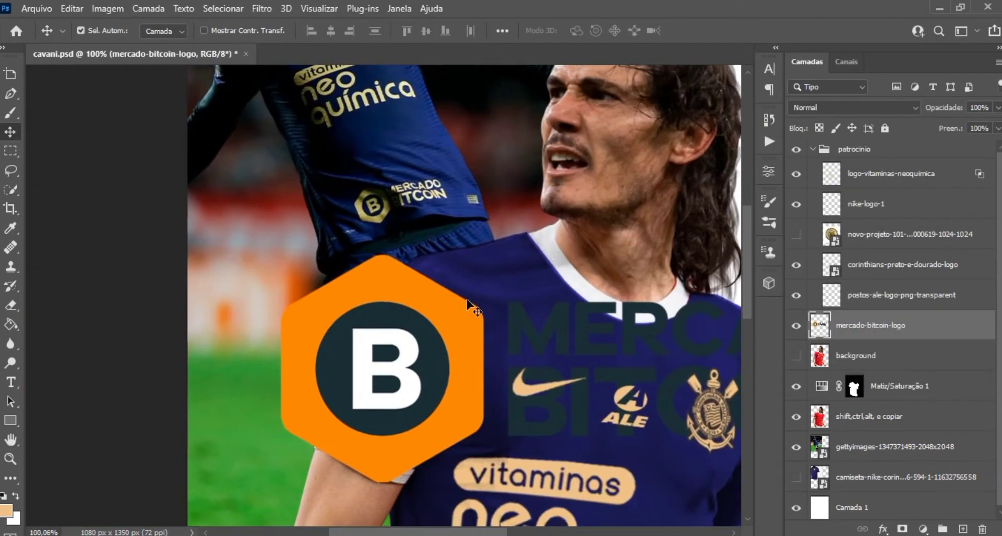
pyautogui.scroll(4, 360, 292)
pyautogui.click(11, 168)
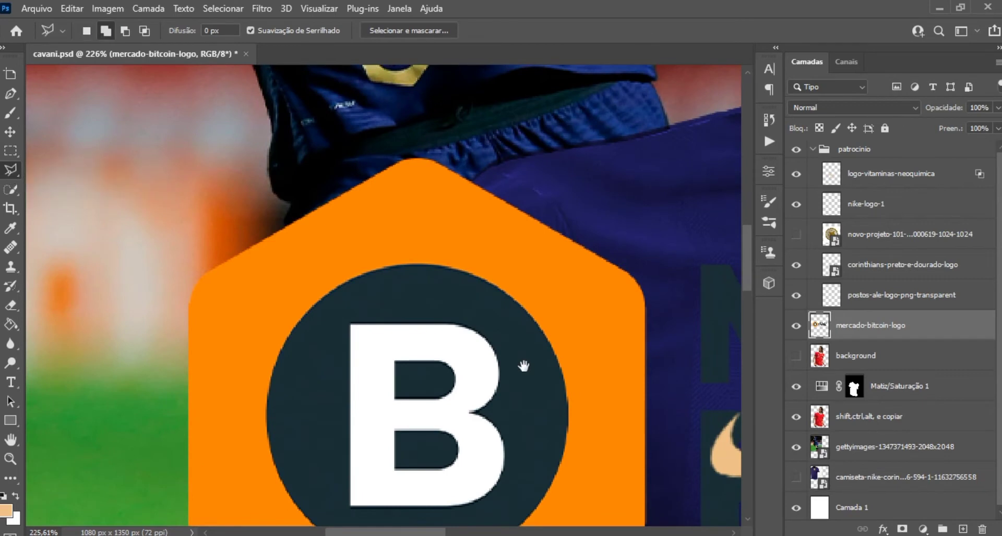
pyautogui.scroll(-1, 521, 354)
pyautogui.click(7, 112)
pyautogui.click(10, 94)
pyautogui.scroll(2, 352, 298)
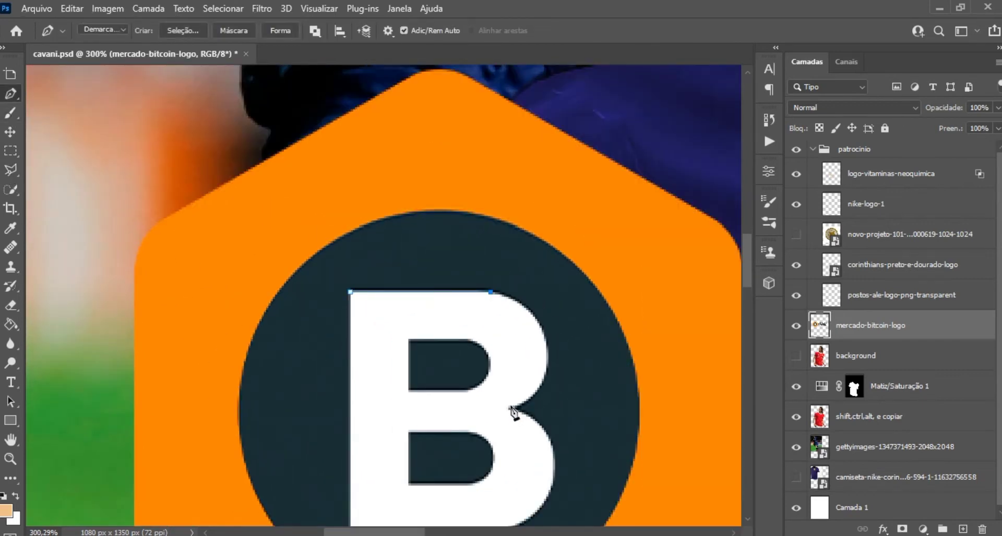
pyautogui.hotkey('ctrl', 'z')
# Step: Drag the direction handles to fit the path to the B's right curve and inner corner
pyautogui.moveTo(543, 441); pyautogui.dragTo(544, 379)
pyautogui.scroll(4, 507, 408)
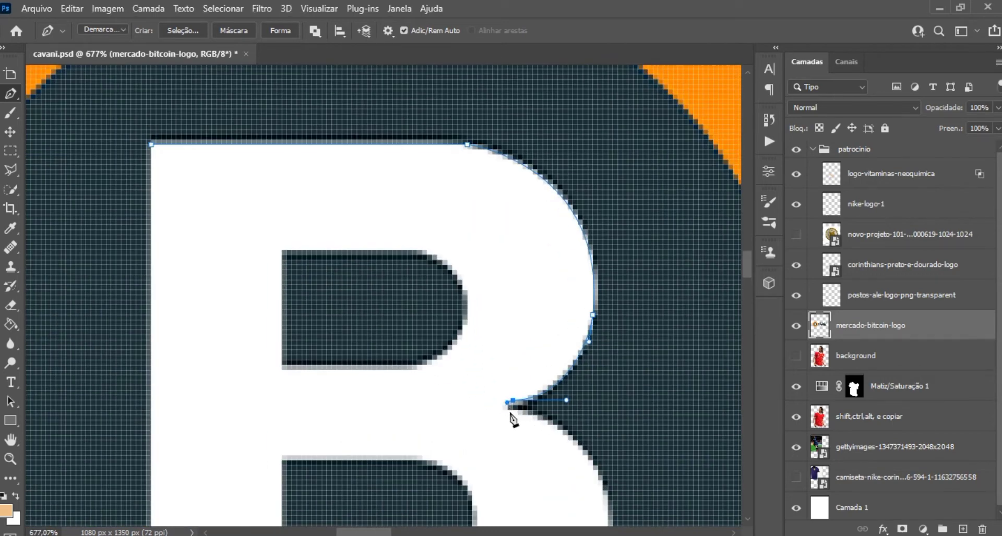
pyautogui.scroll(-3, 516, 416)
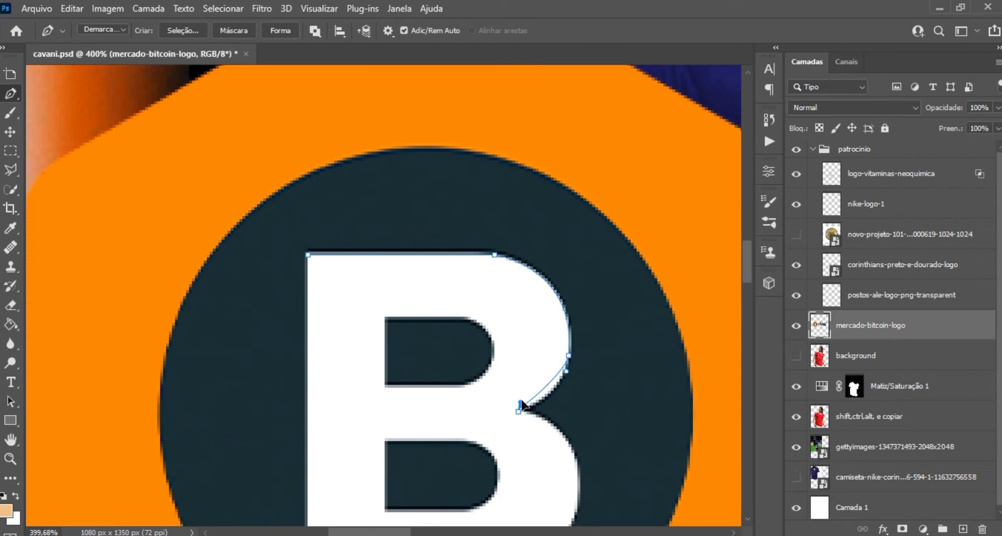
pyautogui.moveTo(500, 398); pyautogui.dragTo(552, 406)
pyautogui.scroll(-4, 518, 358)
pyautogui.scroll(3, 519, 358)
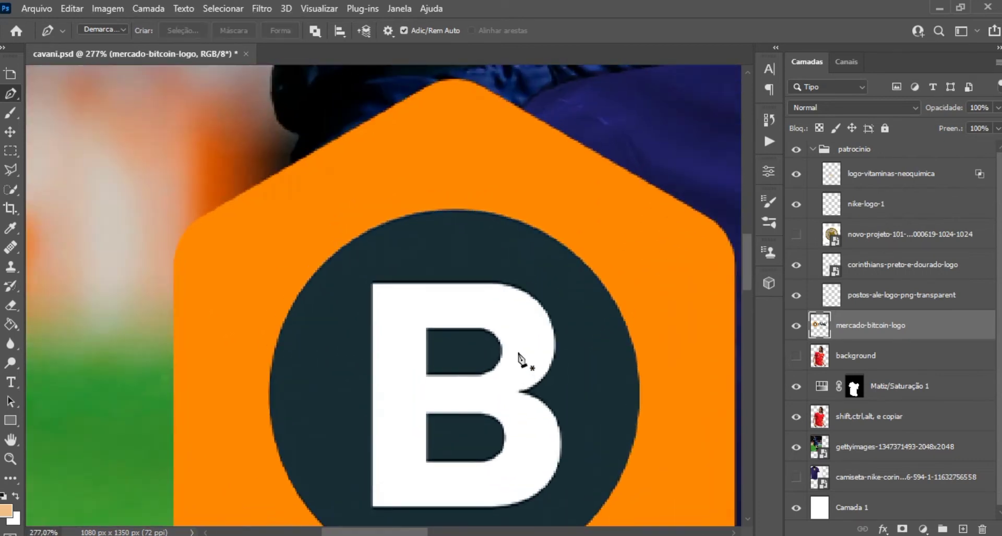
# Step: Quick-select the dark circle around the B, delete it, and deselect
pyautogui.click(10, 188)
pyautogui.moveTo(454, 271); pyautogui.dragTo(523, 300)
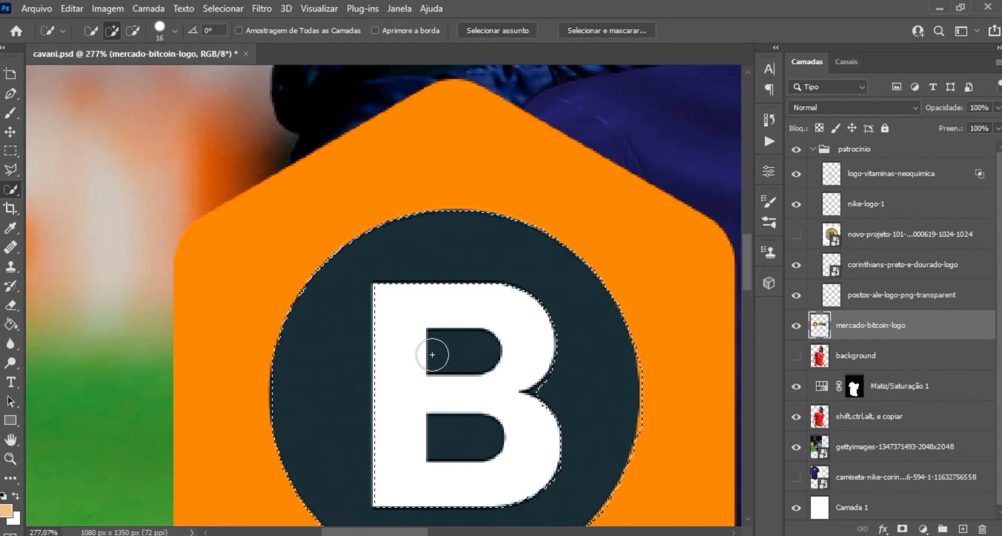
pyautogui.scroll(2, 537, 380)
pyautogui.scroll(-3, 586, 387)
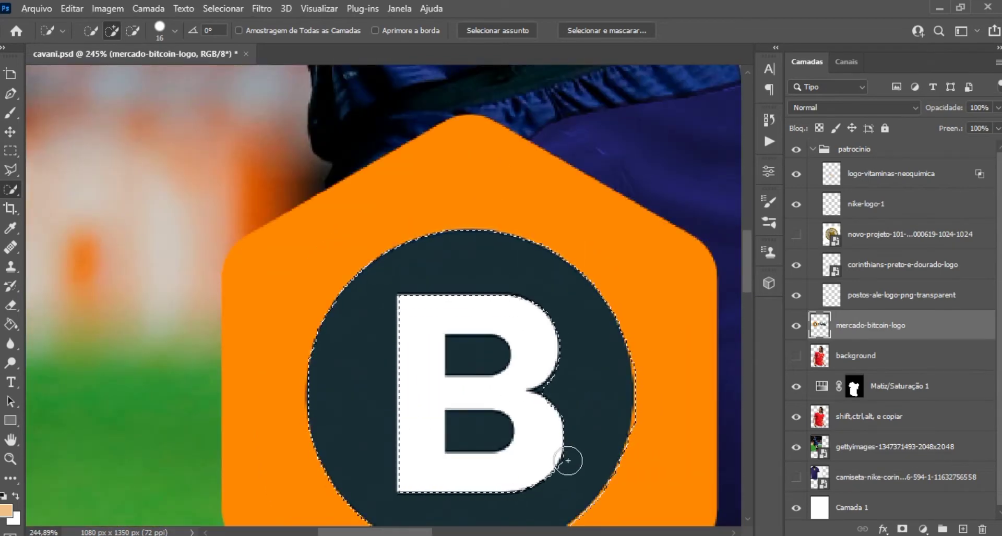
pyautogui.press('Delete')
pyautogui.hotkey('ctrl', 'd')
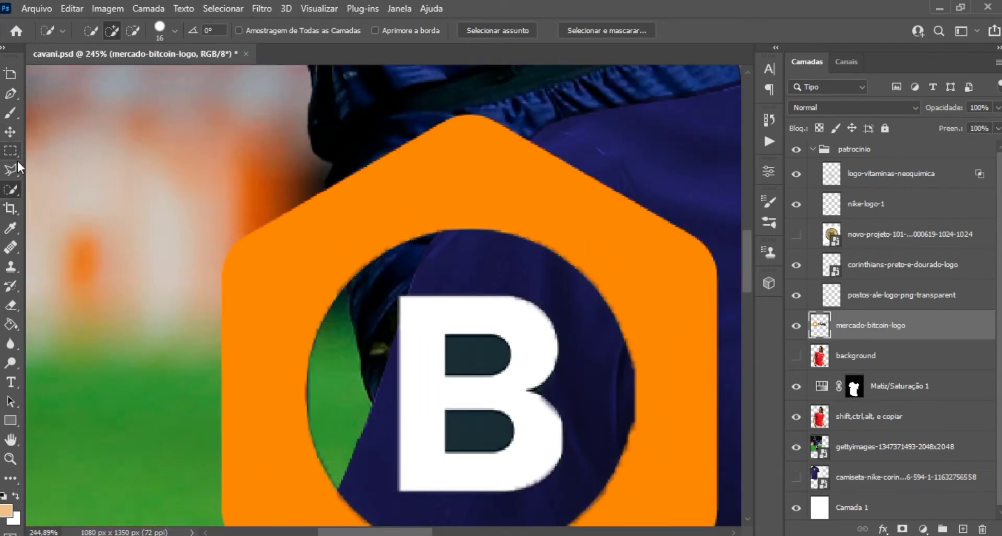
# Step: Try a peach colour overlay on the logo, then undo it
pyautogui.click(10, 134)
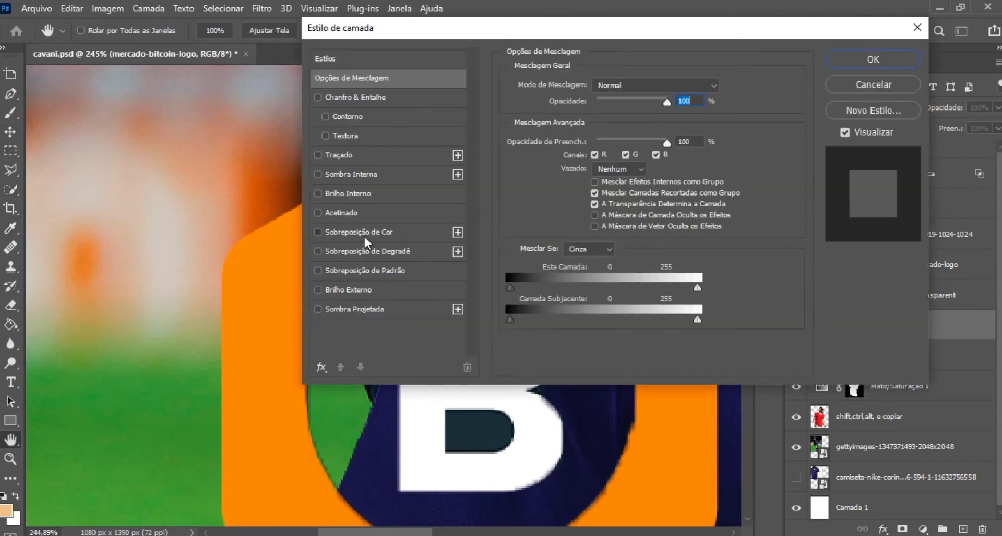
pyautogui.click(364, 237)
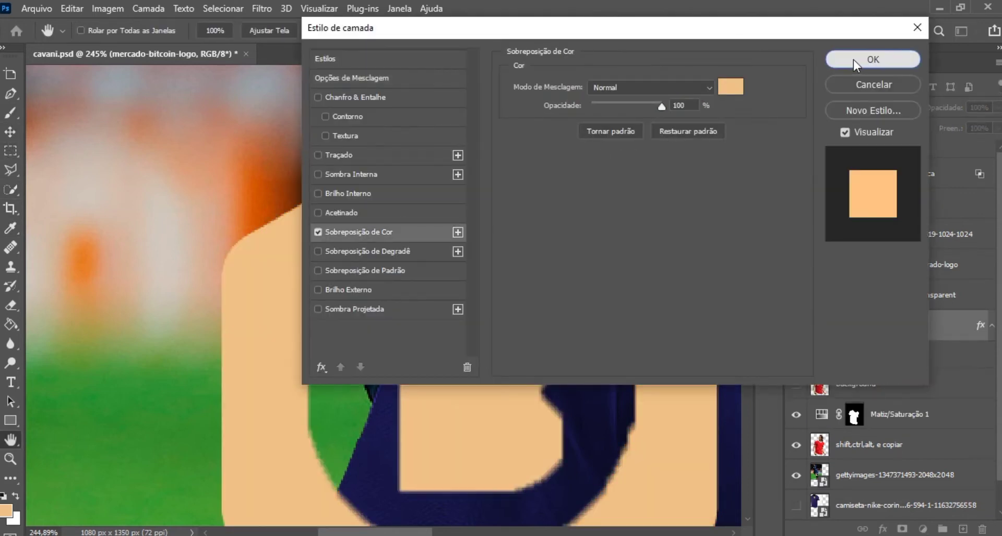
pyautogui.click(853, 60)
pyautogui.hotkey('ctrl', 'z')
pyautogui.scroll(2, 535, 349)
# Step: Delete the dark fills inside the B's two counters and fit the image in view
pyautogui.press('w')
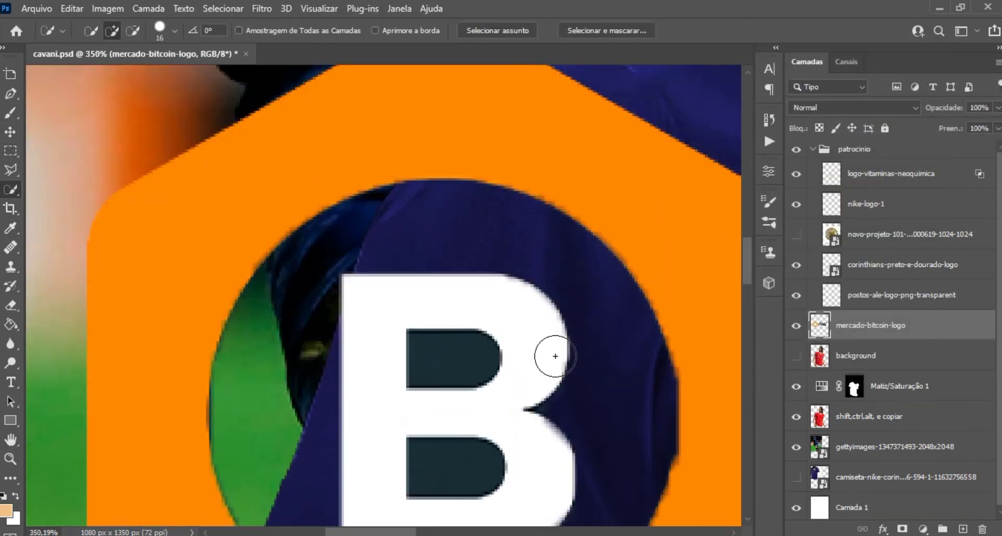
pyautogui.moveTo(453, 357); pyautogui.dragTo(123, 97)
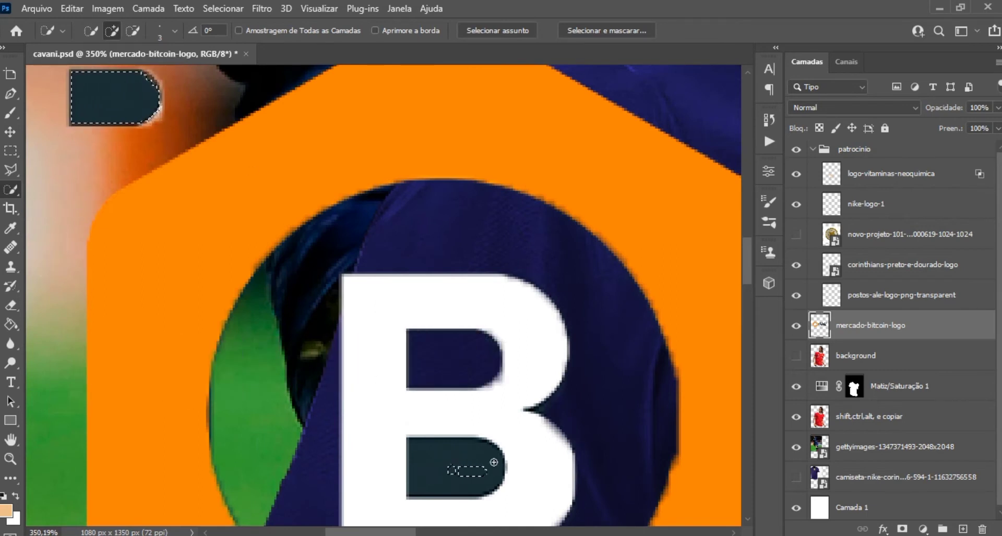
pyautogui.moveTo(467, 475); pyautogui.dragTo(142, 196)
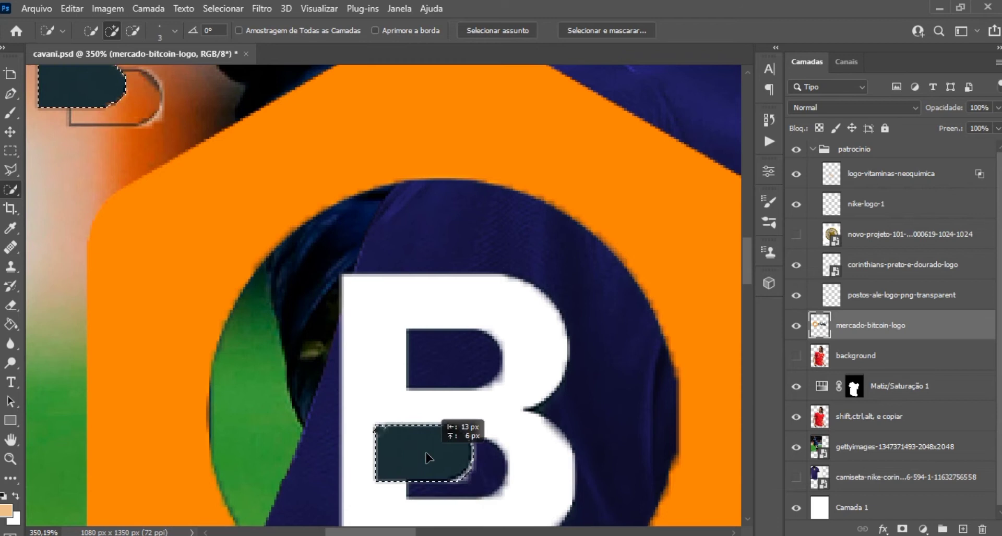
pyautogui.press('Delete')
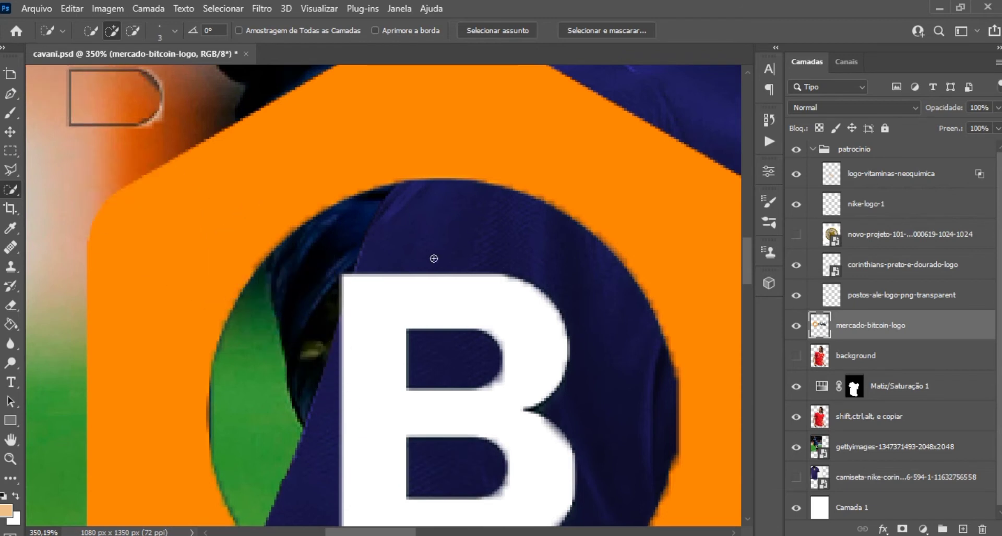
pyautogui.scroll(-1, 93, 148)
pyautogui.scroll(-2, 94, 149)
pyautogui.hotkey('ctrl', 'z')
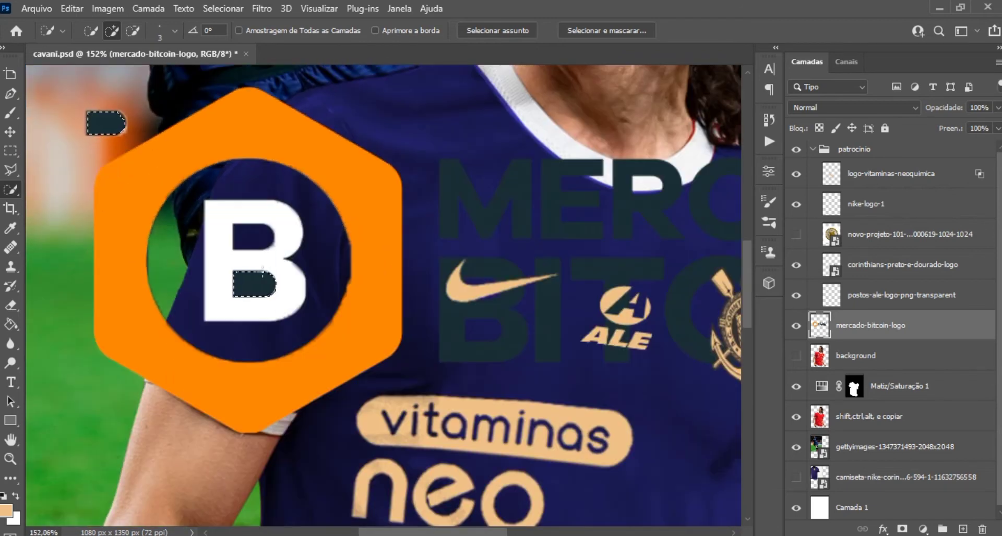
pyautogui.press('Delete')
pyautogui.press('[')
pyautogui.press('[')
pyautogui.press('[')
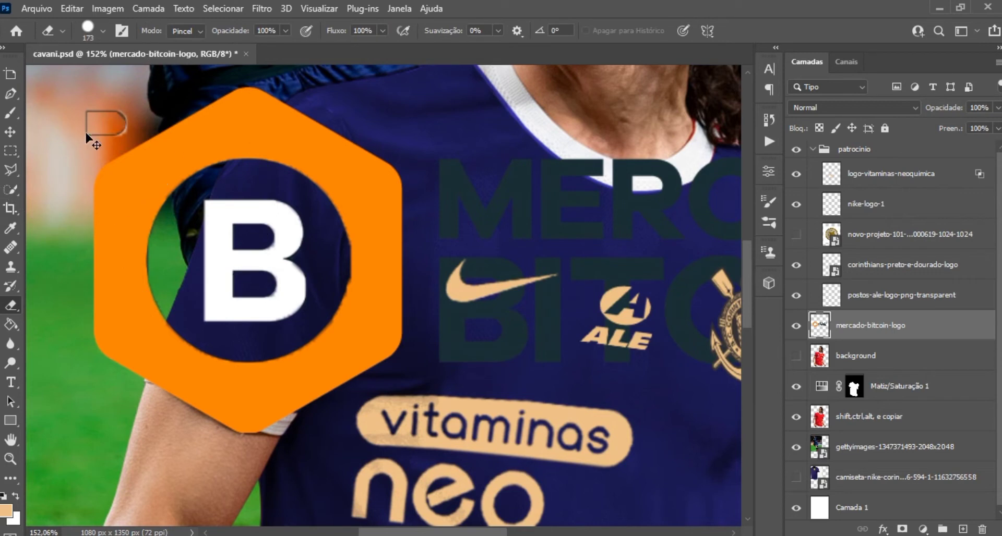
pyautogui.hotkey('ctrl', '0')
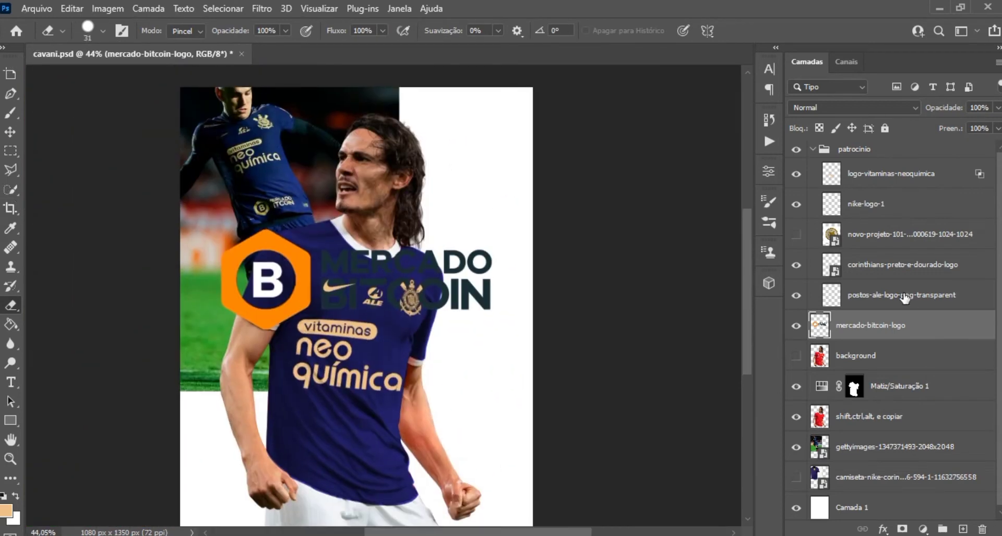
# Step: Give the logo a peach Color Overlay, move it to the lower front, and shrink it to about 45%
pyautogui.doubleClick(907, 336)
pyautogui.click(335, 257)
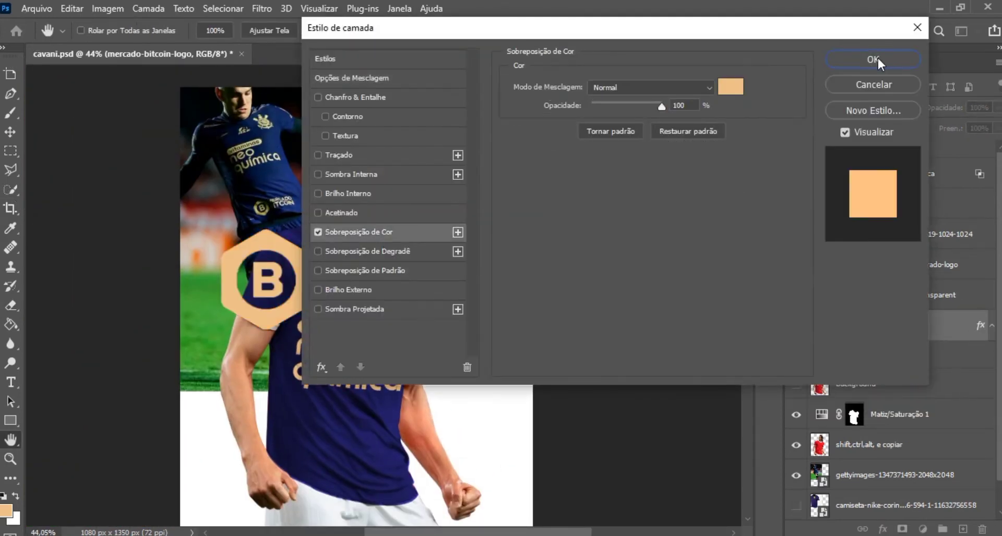
pyautogui.click(877, 56)
pyautogui.press('v')
pyautogui.hotkey('ctrl', 't')
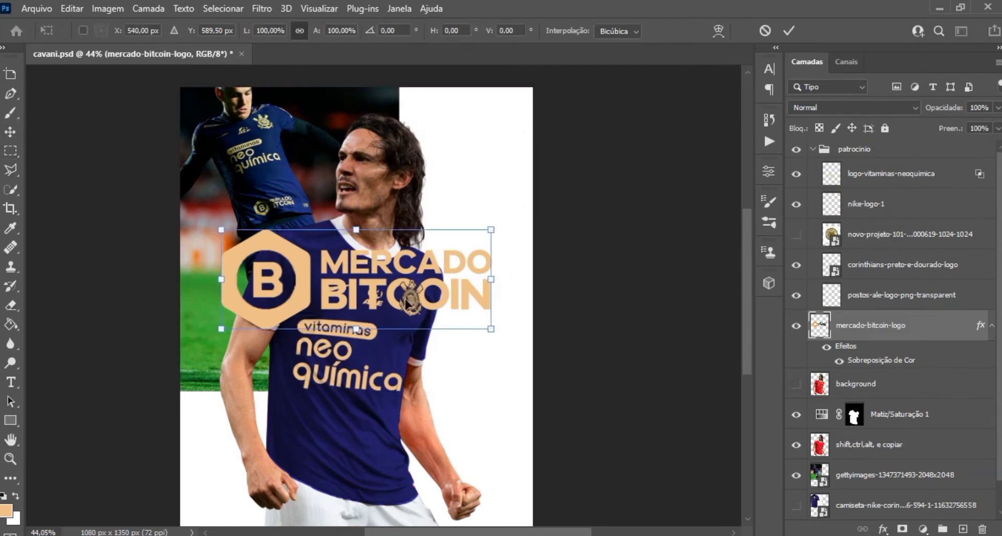
pyautogui.moveTo(366, 279); pyautogui.dragTo(365, 417)
pyautogui.moveTo(350, 368); pyautogui.dragTo(349, 426)
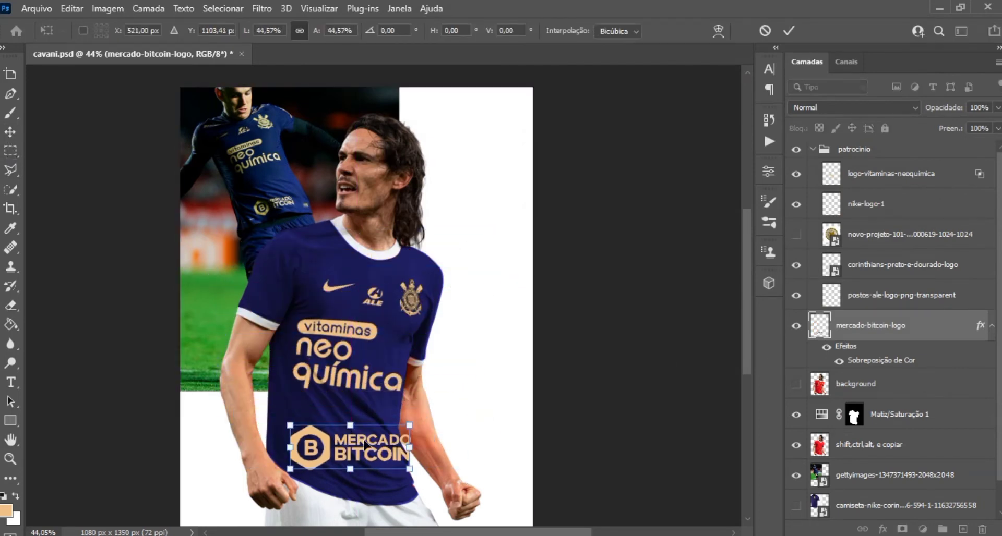
pyautogui.press('Return')
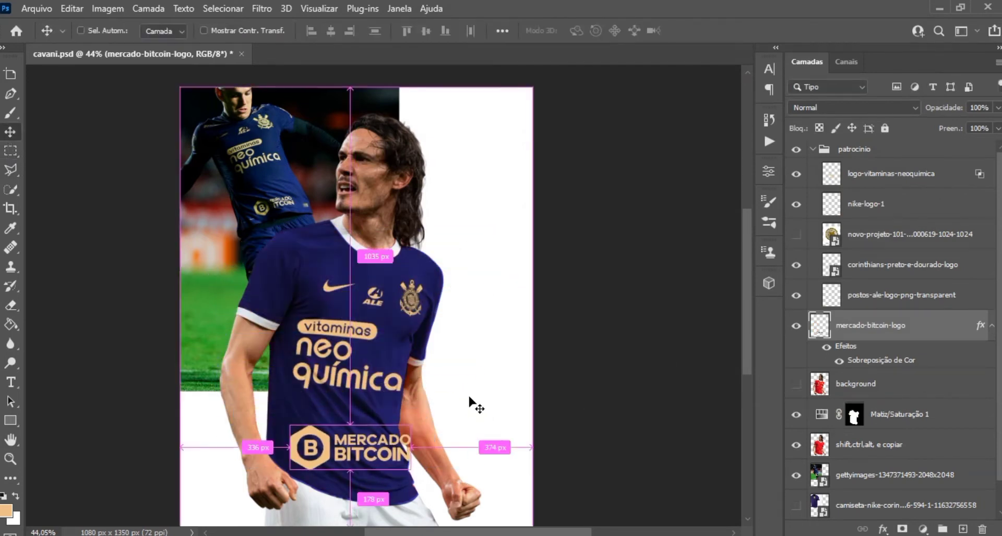
# Step: Tilt the logo about 5 degrees and narrow it to about 82% width
pyautogui.hotkey('ctrl', 't')
pyautogui.moveTo(470, 441); pyautogui.dragTo(468, 450)
pyautogui.moveTo(294, 447); pyautogui.dragTo(303, 463)
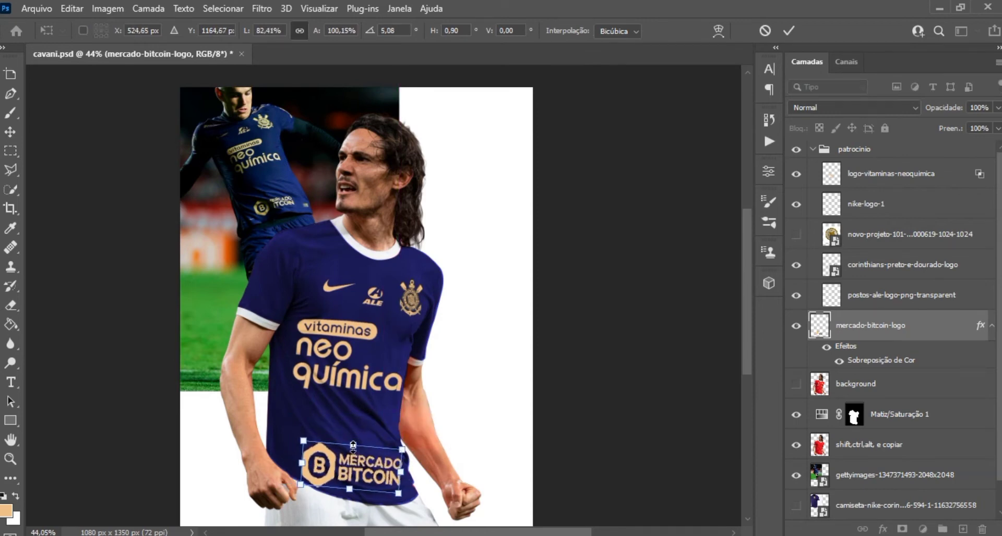
pyautogui.press('Return')
# Step: Copy the logo's hexagon emblem onto its own layer, Camada 2
pyautogui.press('m')
pyautogui.scroll(3, 291, 360)
pyautogui.scroll(2, 291, 360)
pyautogui.moveTo(291, 360); pyautogui.dragTo(387, 516)
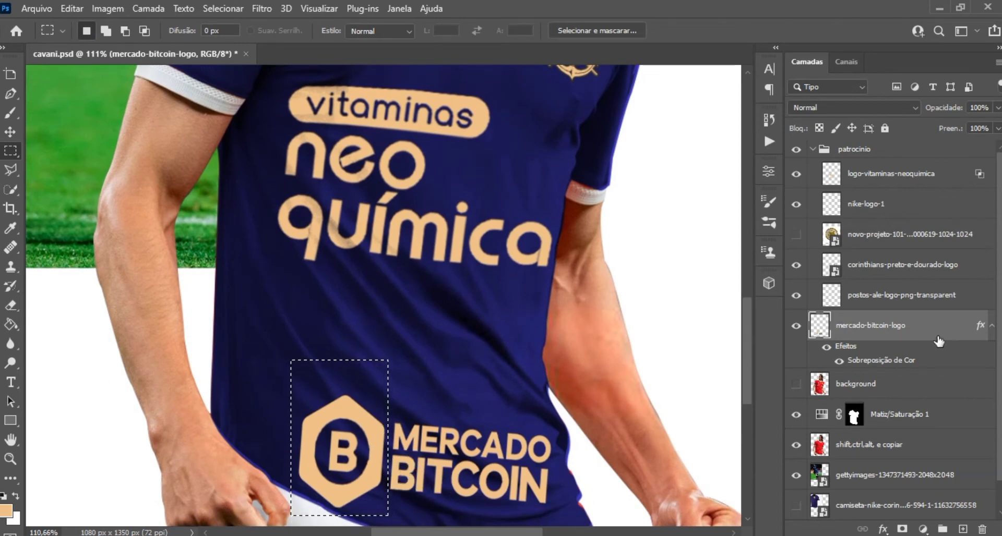
pyautogui.hotkey('ctrl', 'j')
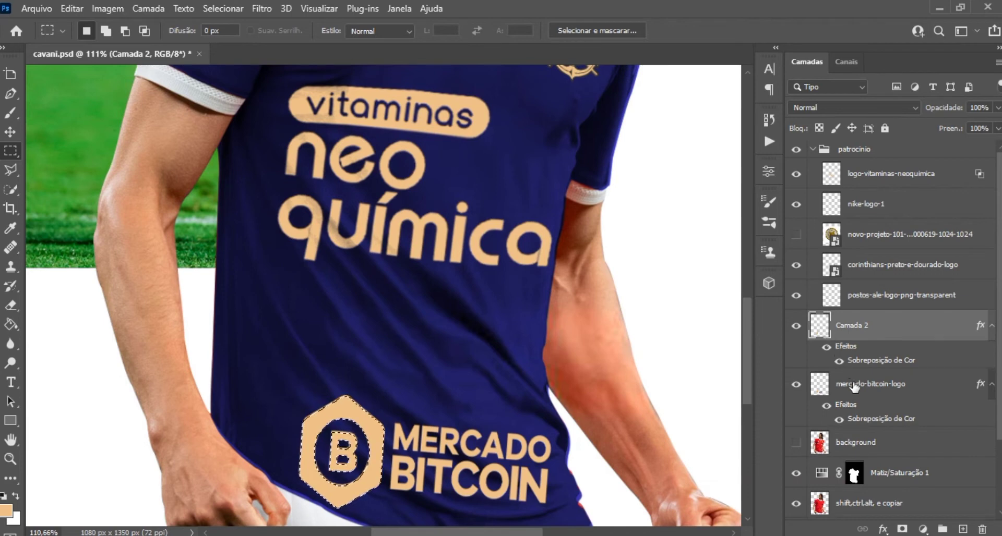
# Step: Rasterize the layer styles on both the mercado-bitcoin-logo layer and Camada 2
pyautogui.click(856, 384)
pyautogui.click(926, 325)
pyautogui.keyDown('shift'); pyautogui.click(926, 383); pyautogui.keyUp('shift')
pyautogui.rightClick(925, 337)
pyautogui.click(845, 259)
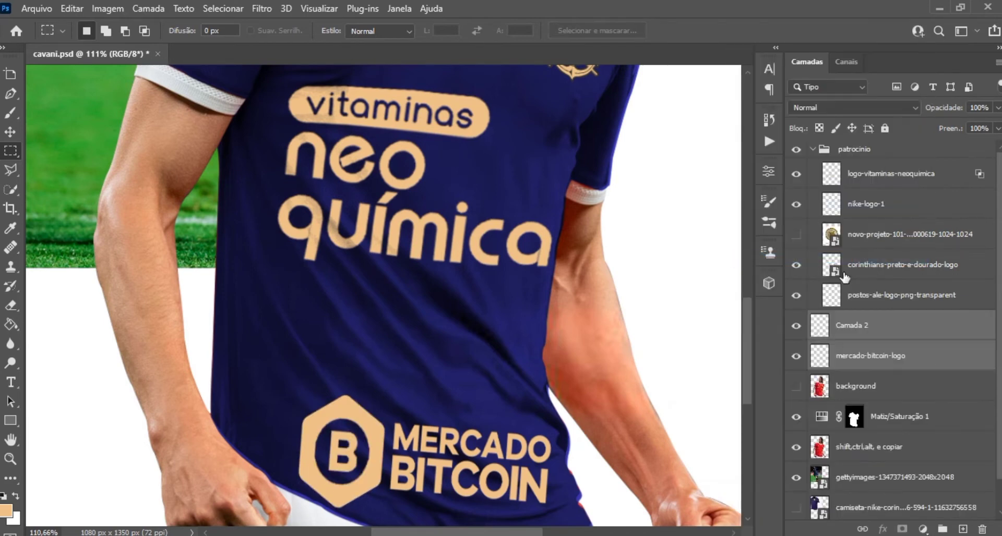
# Step: Stretch the hexagon emblem on Camada 2 from its top edge
pyautogui.click(883, 329)
pyautogui.press('v')
pyautogui.hotkey('ctrl', 't')
pyautogui.moveTo(339, 392); pyautogui.dragTo(340, 406)
pyautogui.press('Return')
pyautogui.hotkey('alt', '[')
pyautogui.press('e')
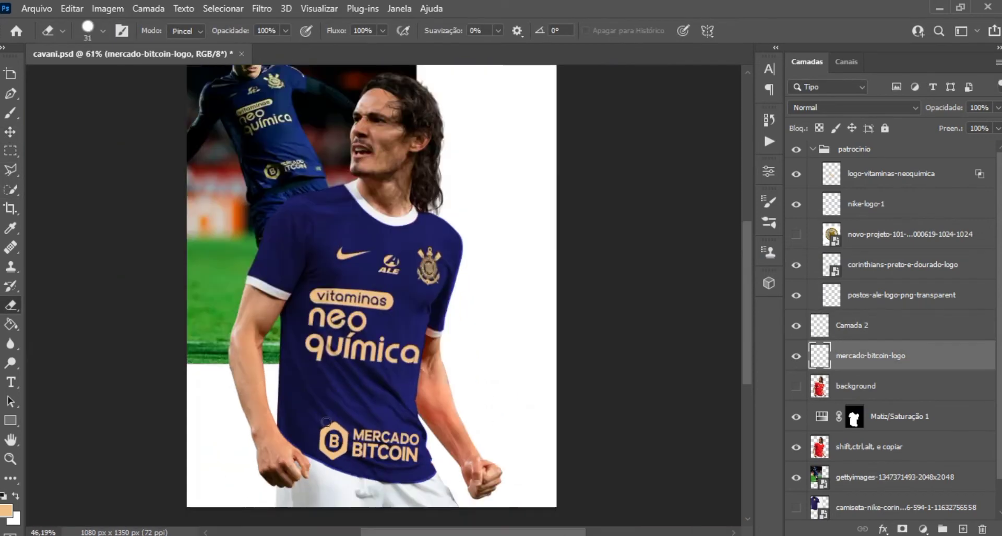
pyautogui.scroll(-10, 297, 493)
# Step: Merge the Mercado Bitcoin logo layer down into Camada 2
pyautogui.rightClick(925, 368)
pyautogui.click(771, 472)
pyautogui.rightClick(913, 326)
pyautogui.click(814, 308)
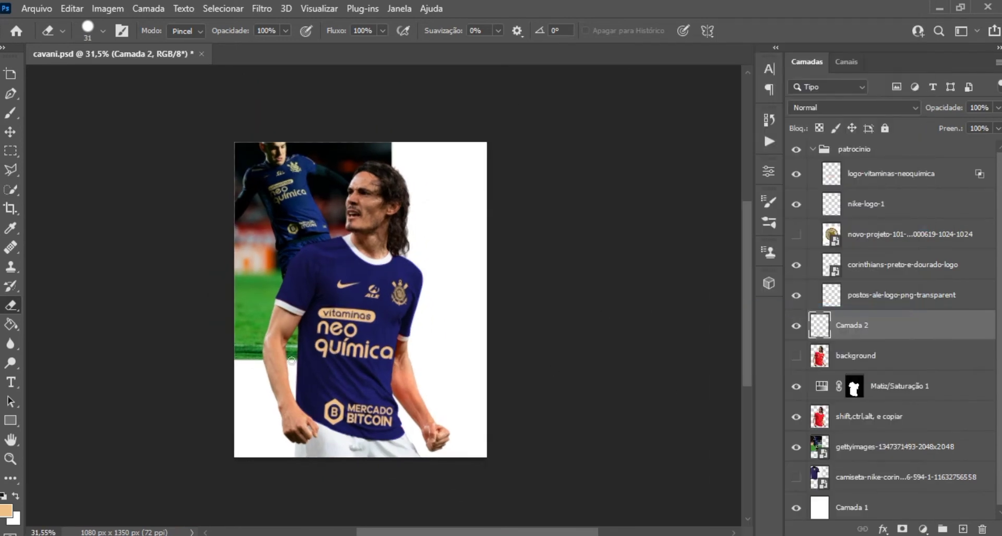
pyautogui.scroll(5, 291, 360)
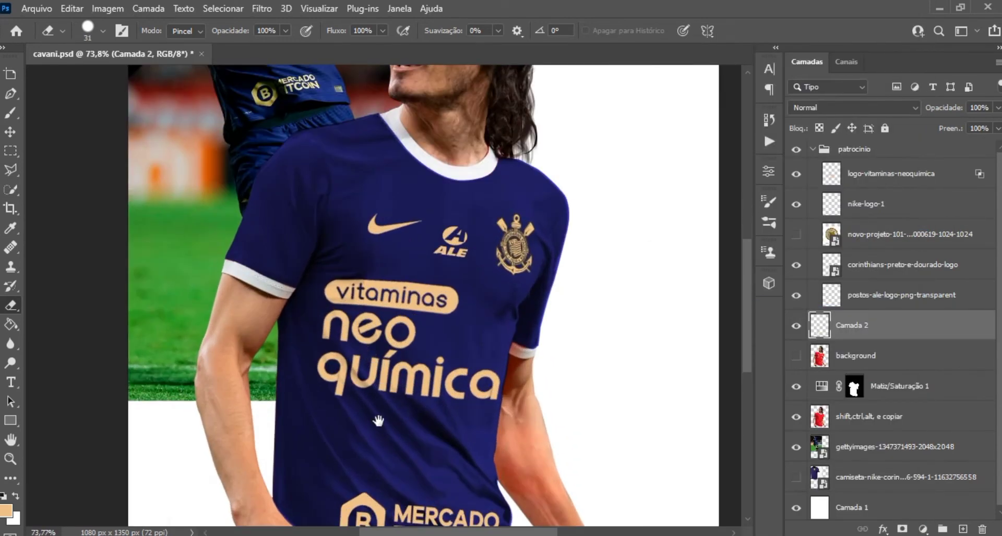
pyautogui.scroll(-2, 378, 420)
pyautogui.scroll(-1, 372, 308)
# Step: Open Camada 2's Blending Options and move the dialog aside to view the shirt
pyautogui.doubleClick(906, 322)
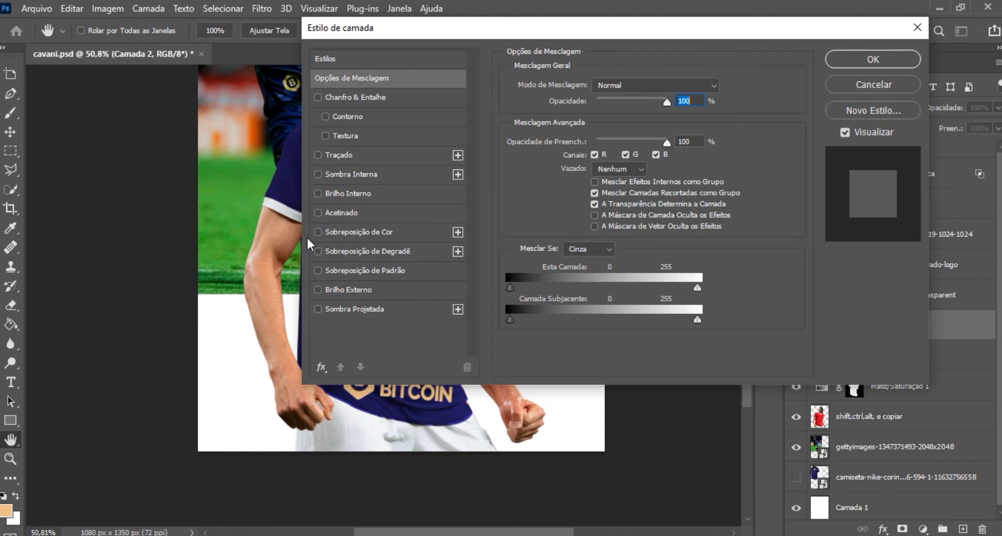
pyautogui.moveTo(550, 36); pyautogui.dragTo(703, 9)
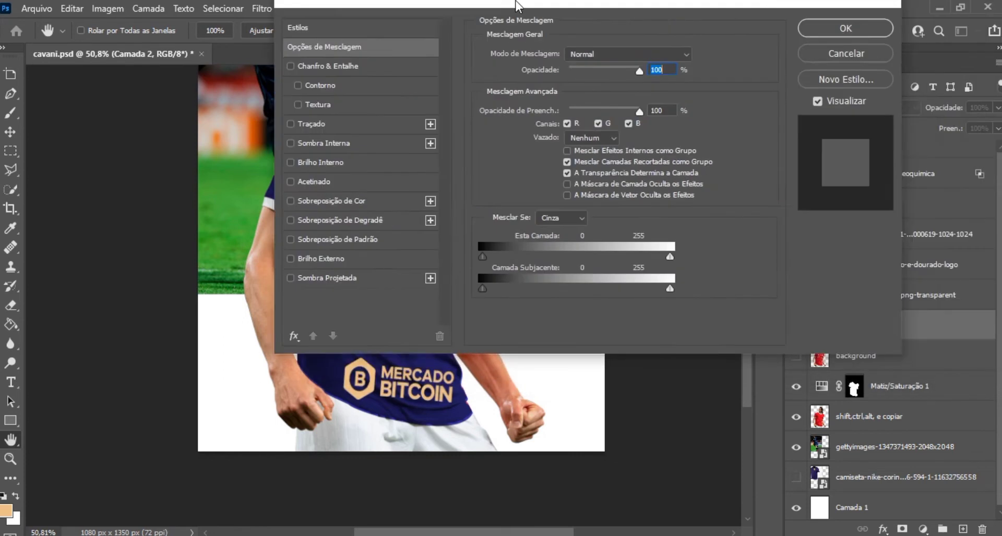
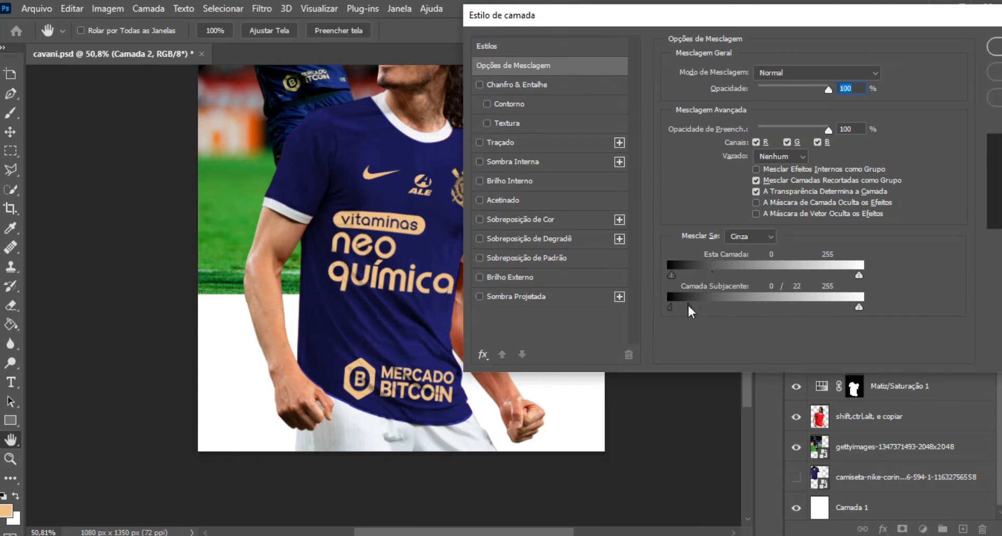
# Step: Confirm the Camada 2 blend, then split the vitaminas neo química logo's underlying black slider to show the fabric
pyautogui.click(994, 50)
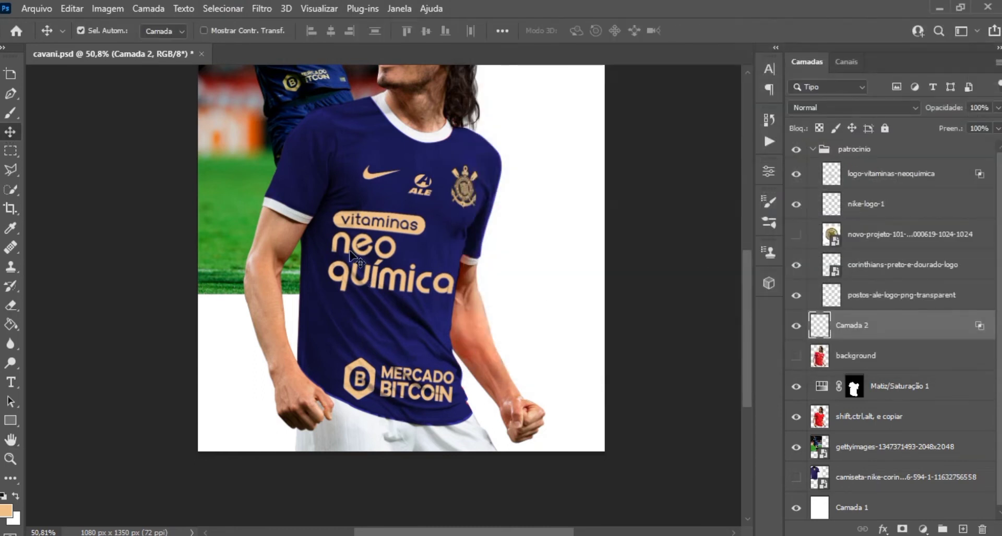
pyautogui.click(392, 251)
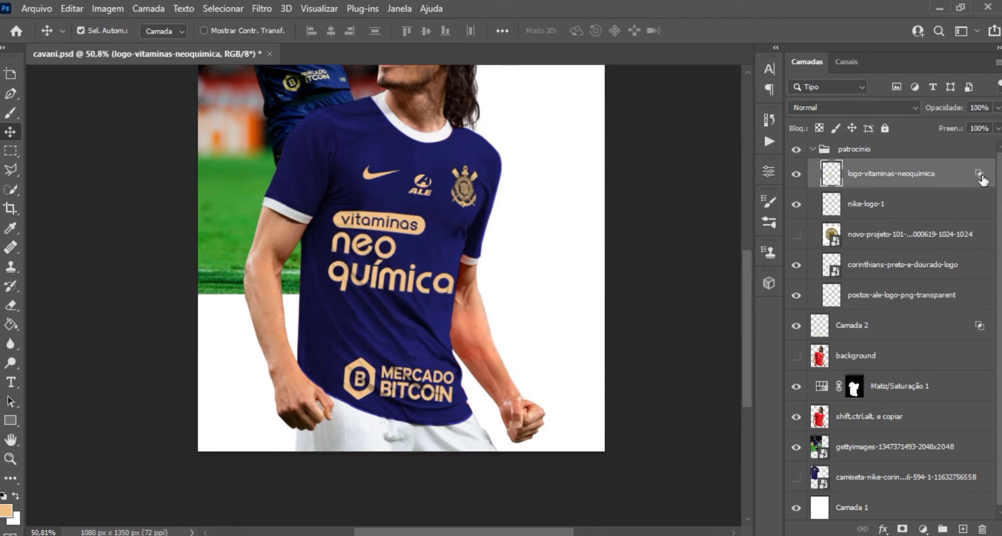
pyautogui.doubleClick(982, 180)
pyautogui.moveTo(436, 27); pyautogui.dragTo(577, 24)
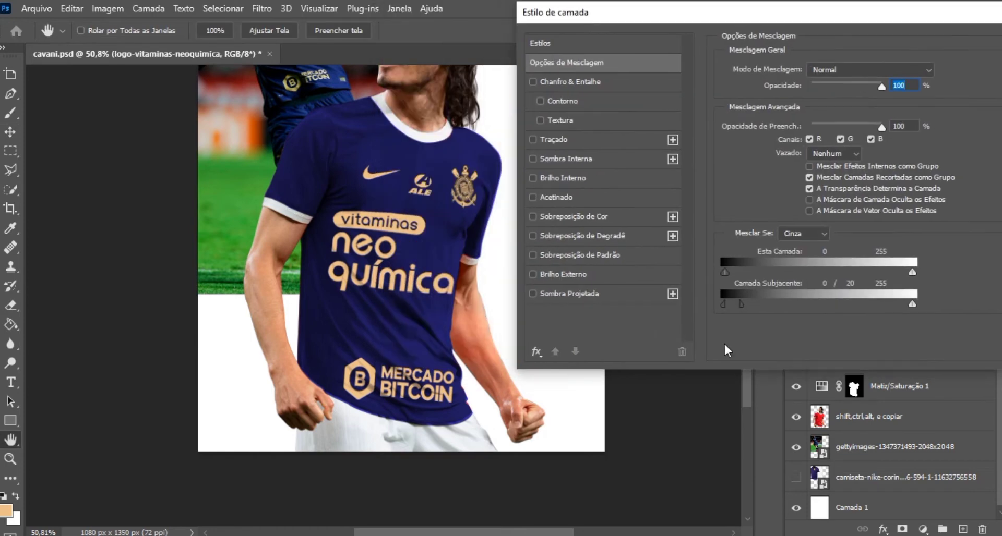
pyautogui.moveTo(741, 304); pyautogui.dragTo(748, 305)
pyautogui.moveTo(936, 12); pyautogui.dragTo(588, 18)
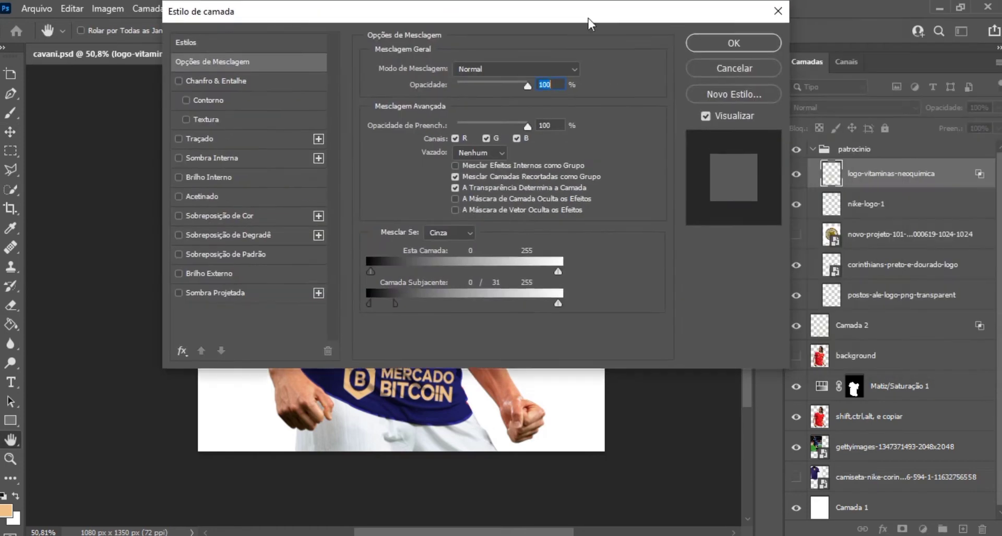
pyautogui.click(827, 42)
pyautogui.scroll(-2, 520, 306)
pyautogui.scroll(-1, 442, 347)
pyautogui.scroll(1, 442, 347)
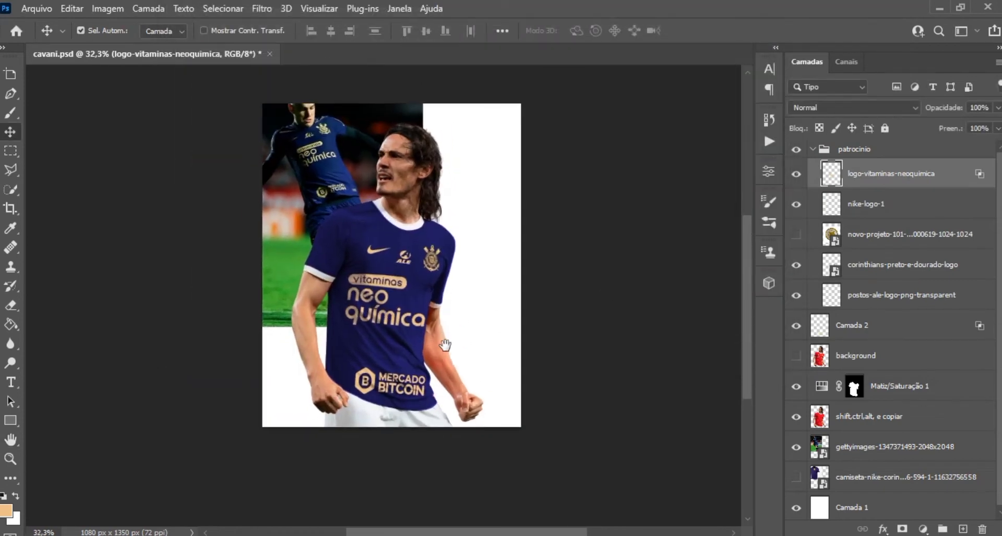
pyautogui.scroll(3, 443, 344)
pyautogui.scroll(1, 443, 344)
# Step: Let the shirt's dark fabric show through the Corinthians crest via its Blending Options
pyautogui.click(504, 264)
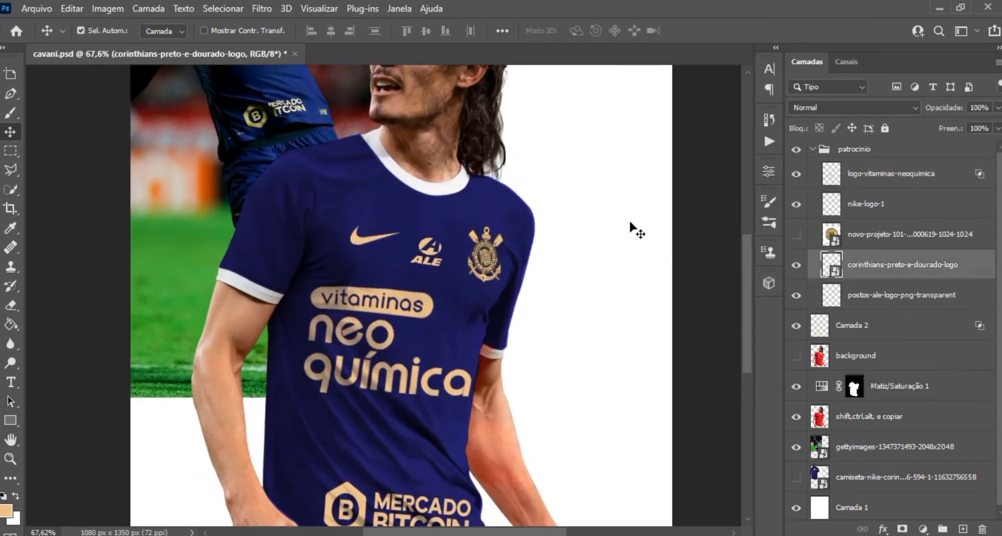
pyautogui.doubleClick(981, 265)
pyautogui.moveTo(417, 11); pyautogui.dragTo(789, 11)
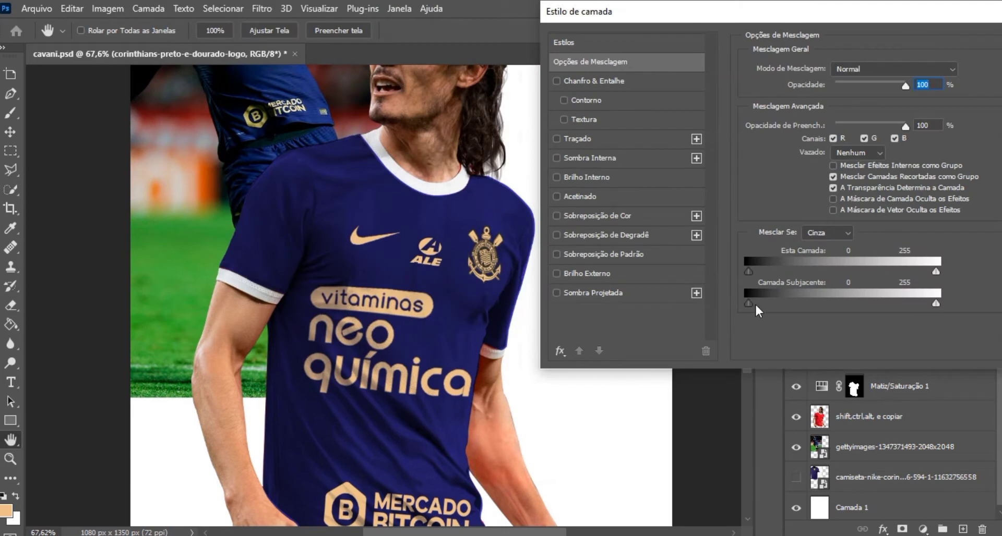
pyautogui.moveTo(769, 307); pyautogui.dragTo(758, 312)
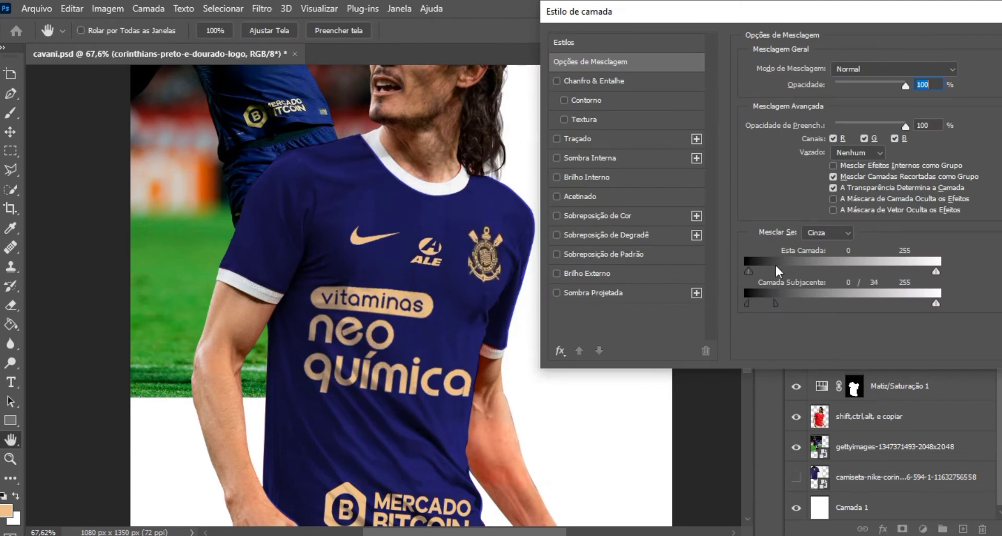
pyautogui.moveTo(574, 12)
pyautogui.mouseDown()
pyautogui.moveTo(504, 11)
pyautogui.moveTo(721, 21)
pyautogui.mouseUp()
pyautogui.click(935, 41)
# Step: Softly blend the dark fabric into the nike-logo-1 swoosh
pyautogui.click(866, 203)
pyautogui.moveTo(804, 309); pyautogui.dragTo(807, 312)
pyautogui.moveTo(731, 18); pyautogui.dragTo(517, 18)
pyautogui.click(906, 72)
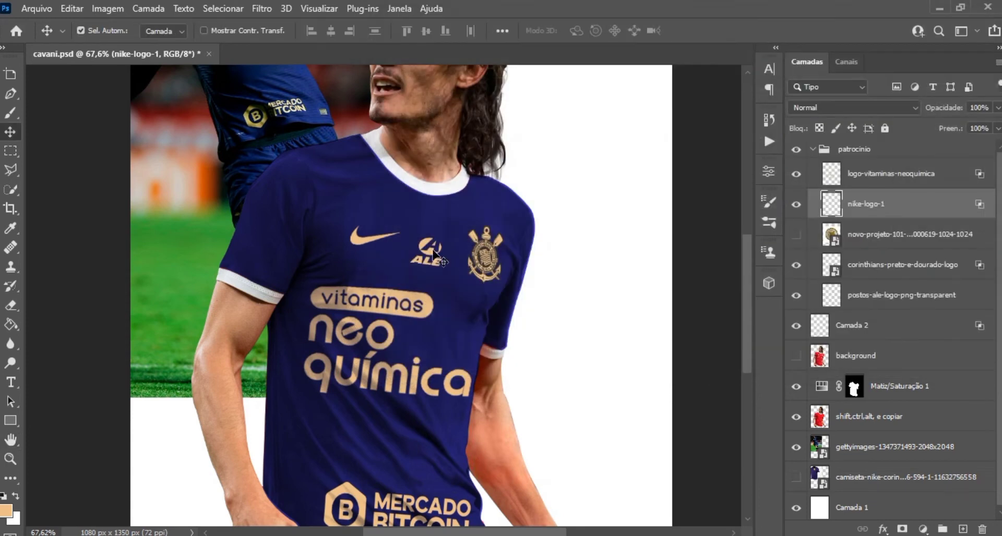
# Step: Blend the fabric texture through the ALE logo, then push more texture through it
pyautogui.click(433, 255)
pyautogui.doubleClick(913, 295)
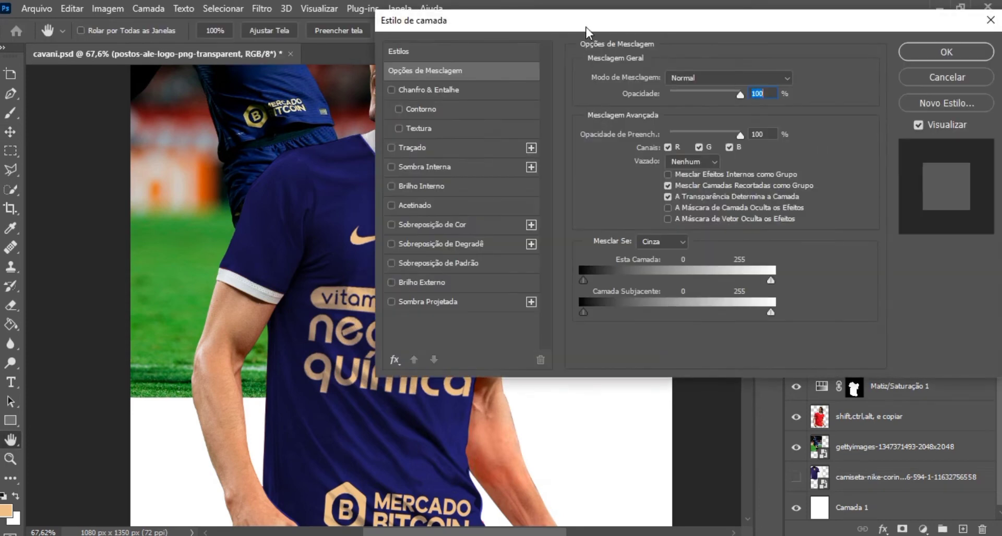
pyautogui.moveTo(700, 302); pyautogui.dragTo(731, 303)
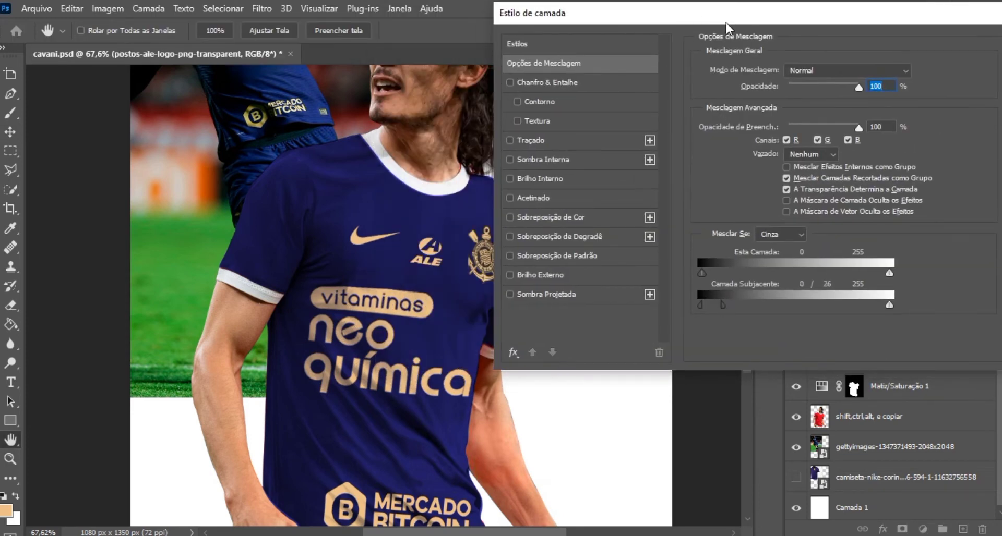
pyautogui.moveTo(727, 18); pyautogui.dragTo(408, 18)
pyautogui.press('Return')
pyautogui.scroll(3, 381, 351)
pyautogui.scroll(3, 333, 437)
pyautogui.moveTo(333, 437)
pyautogui.mouseDown()
pyautogui.moveTo(414, 234)
pyautogui.moveTo(369, 277)
pyautogui.moveTo(420, 161)
pyautogui.mouseUp()
pyautogui.scroll(-3, 405, 216)
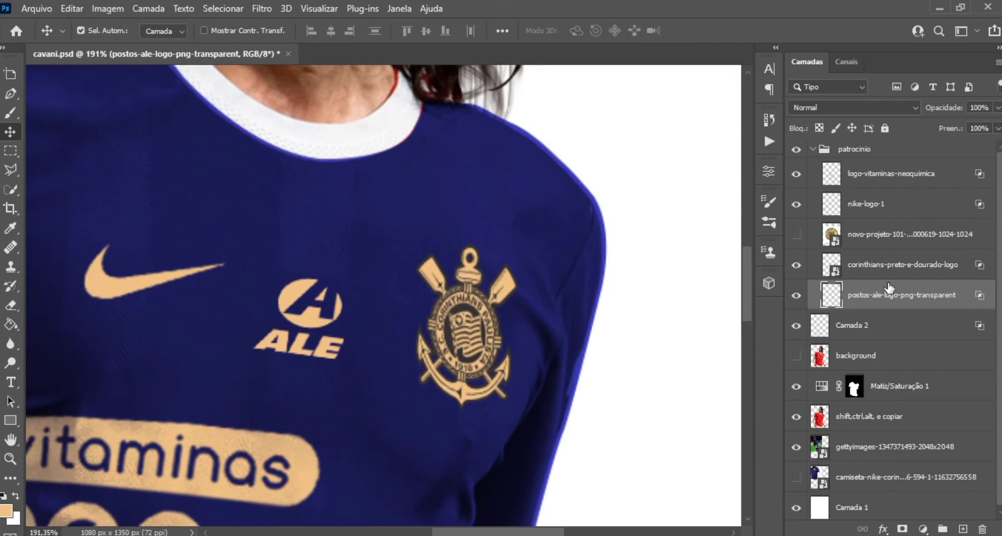
pyautogui.doubleClick(888, 288)
pyautogui.moveTo(624, 316)
pyautogui.mouseDown()
pyautogui.moveTo(665, 316)
pyautogui.moveTo(655, 316)
pyautogui.mouseUp()
pyautogui.click(987, 57)
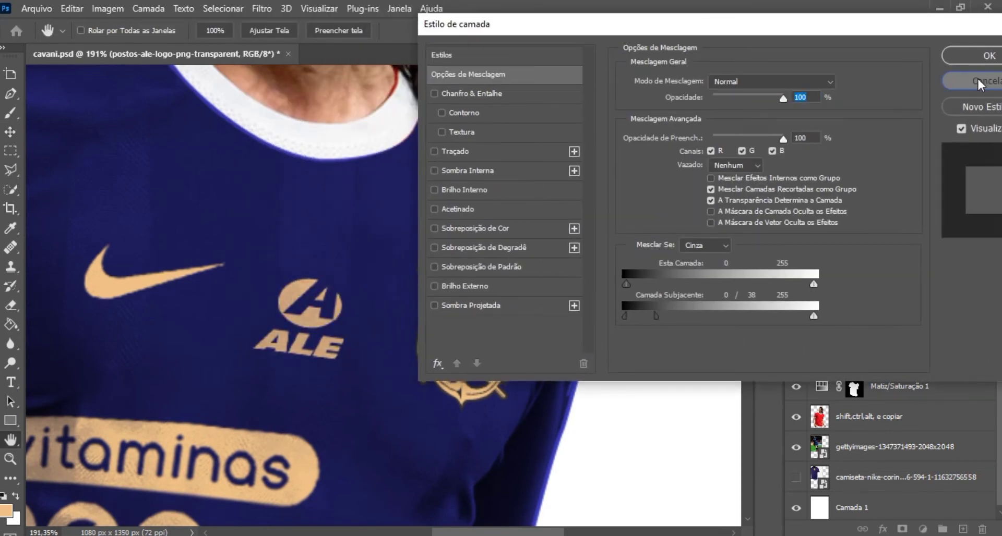
# Step: Re-tune the Nike logo's fabric blend in its Blending Options
pyautogui.click(909, 182)
pyautogui.doubleClick(911, 198)
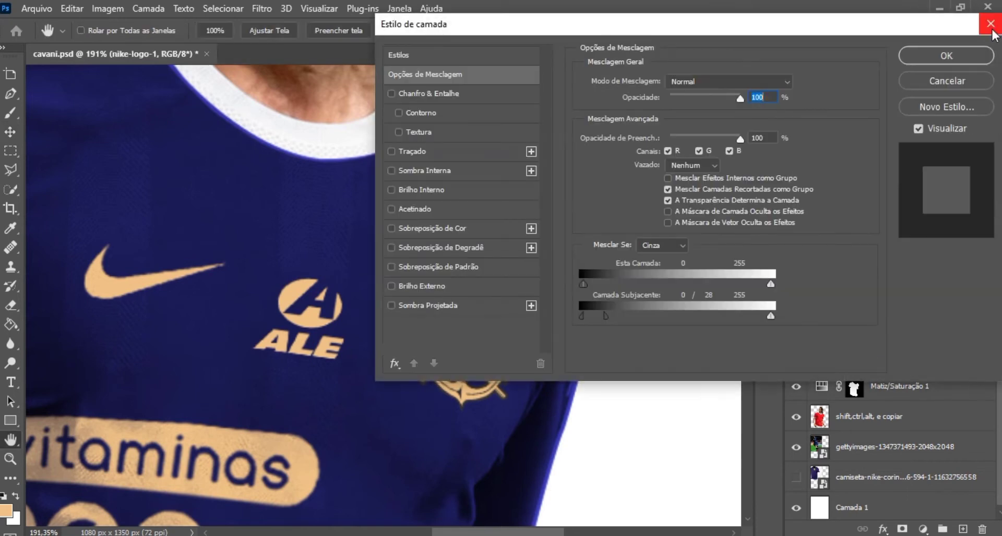
pyautogui.press('Escape')
pyautogui.doubleClick(907, 205)
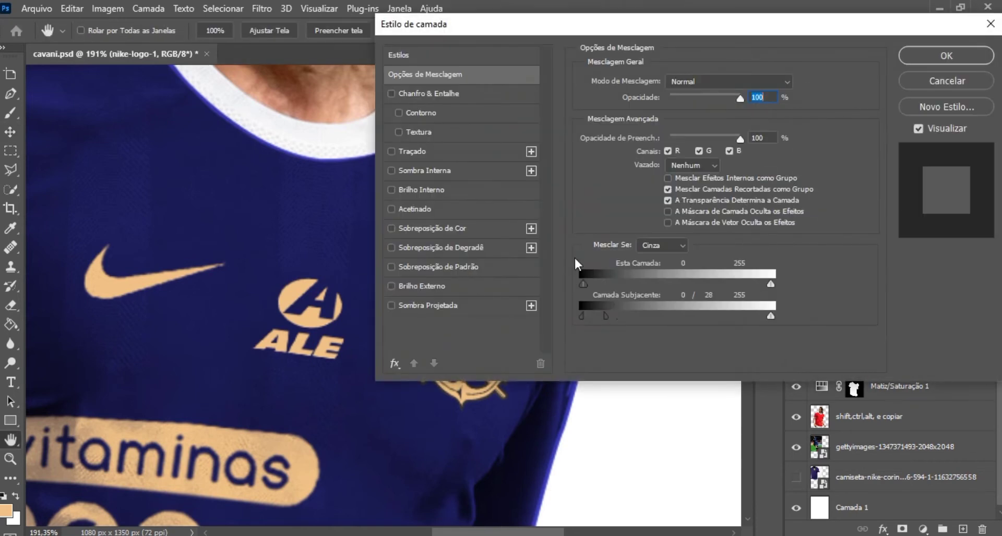
pyautogui.moveTo(801, 307); pyautogui.dragTo(776, 304)
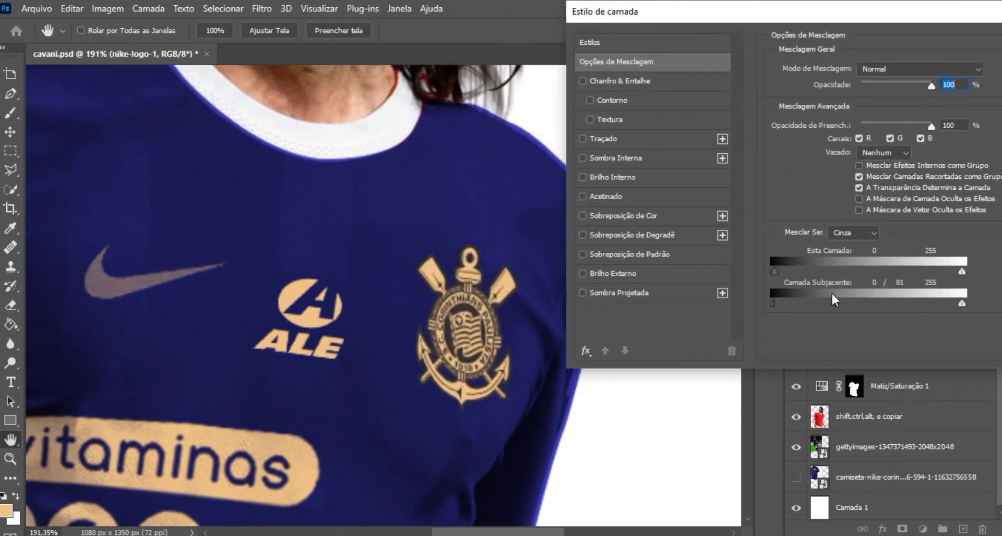
pyautogui.moveTo(793, 302); pyautogui.dragTo(801, 309)
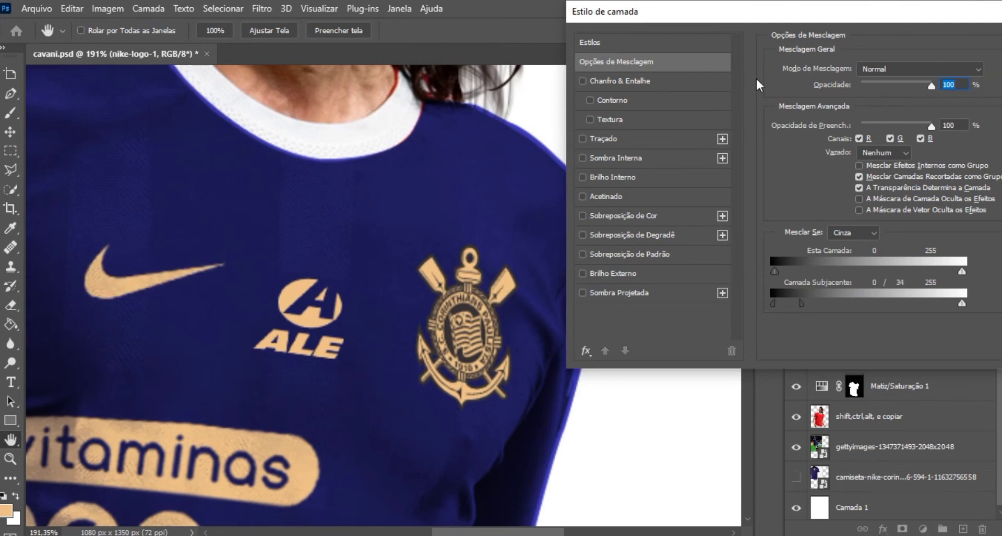
pyautogui.click(788, 41)
# Step: Let more fabric show through the Corinthians crest by widening its black-slider split
pyautogui.click(941, 172)
pyautogui.doubleClick(937, 265)
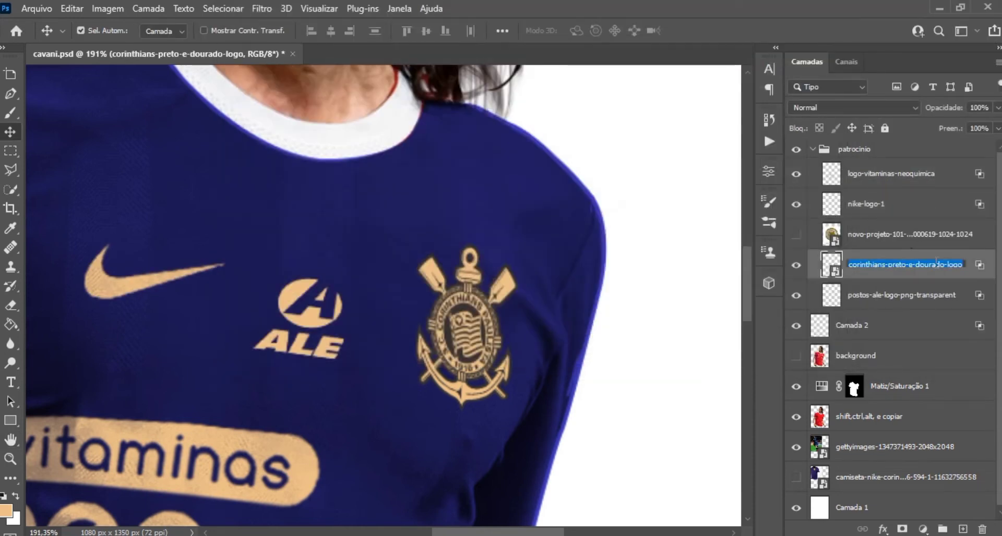
pyautogui.doubleClick(810, 265)
pyautogui.moveTo(313, 11); pyautogui.dragTo(654, 12)
pyautogui.moveTo(766, 303); pyautogui.dragTo(798, 303)
pyautogui.moveTo(731, 11); pyautogui.dragTo(294, 11)
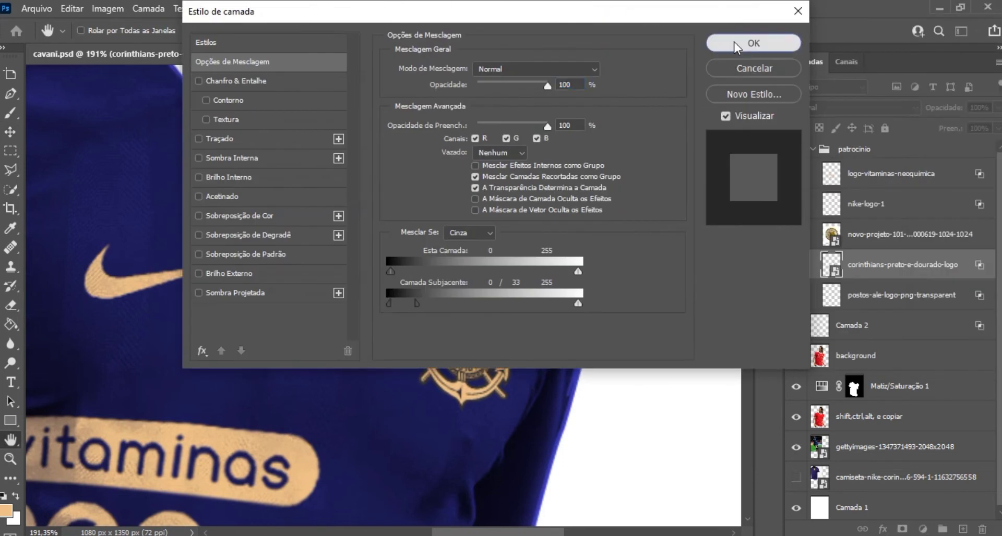
pyautogui.click(832, 42)
pyautogui.scroll(-8, 401, 195)
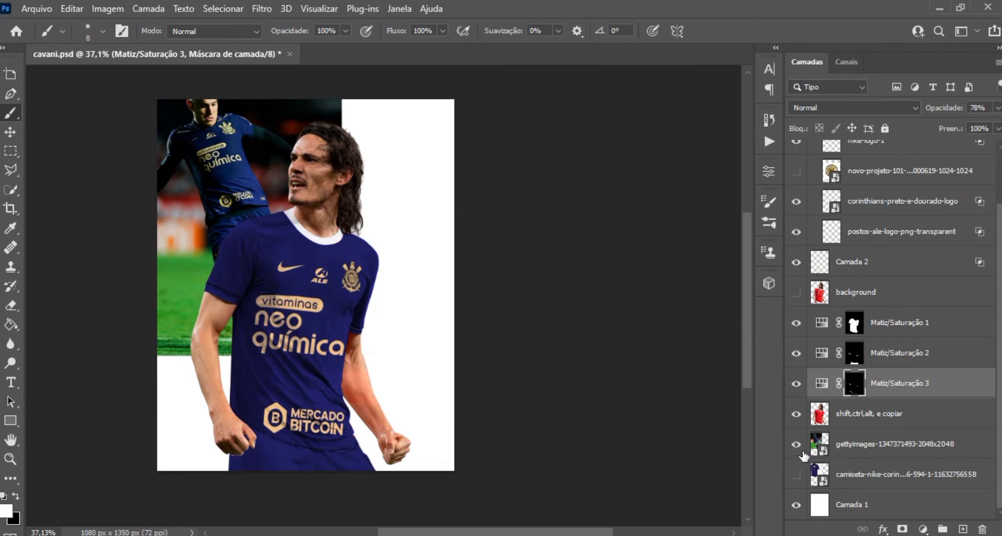
# Step: Hide the player cut-out and the three Matiz/Saturação adjustment layers to compare
pyautogui.click(796, 353)
pyautogui.scroll(-1, 527, 368)
pyautogui.scroll(2, 454, 396)
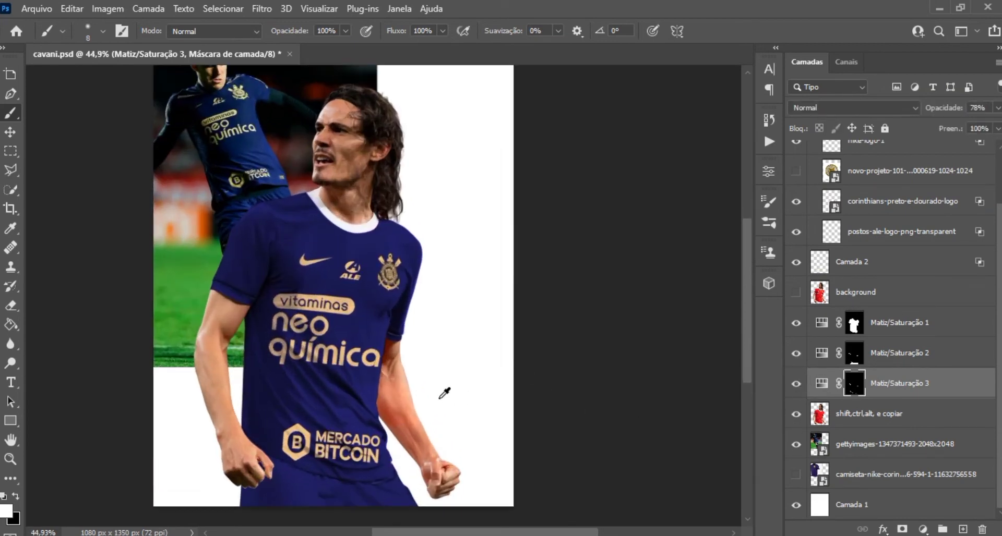
pyautogui.scroll(2, 444, 393)
pyautogui.click(796, 413)
pyautogui.click(796, 353)
pyautogui.click(796, 384)
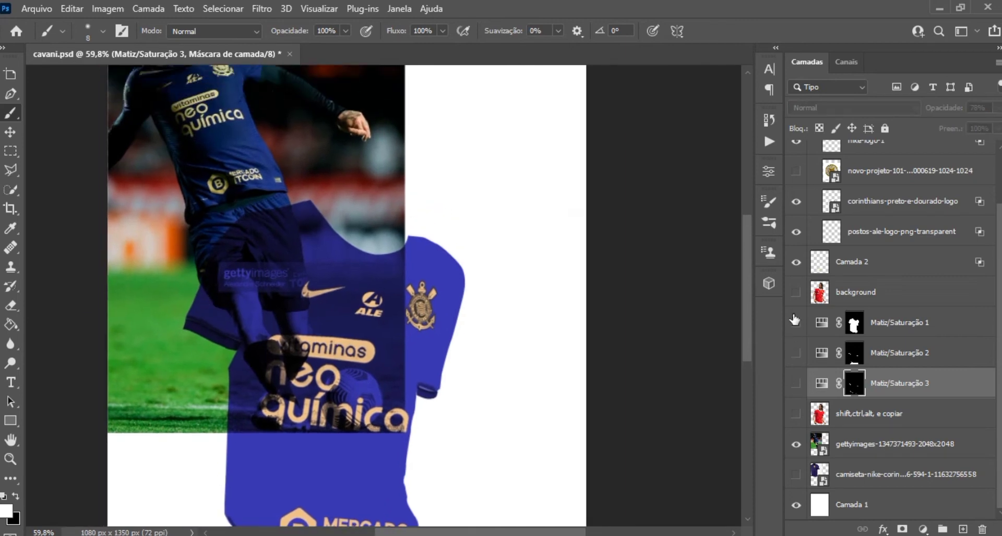
pyautogui.click(796, 322)
pyautogui.scroll(-2, 244, 284)
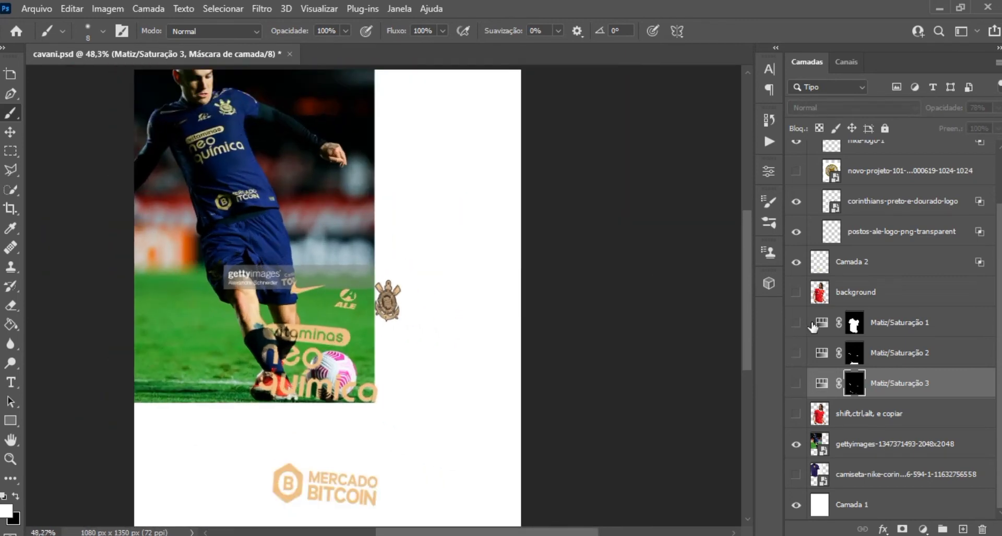
# Step: Show the adjustments and player cut-out again, then select the novo-projeto-101 and logo-vitaminas-neoquimica layers
pyautogui.click(795, 414)
pyautogui.click(796, 384)
pyautogui.click(795, 353)
pyautogui.click(796, 292)
pyautogui.scroll(-2, 548, 306)
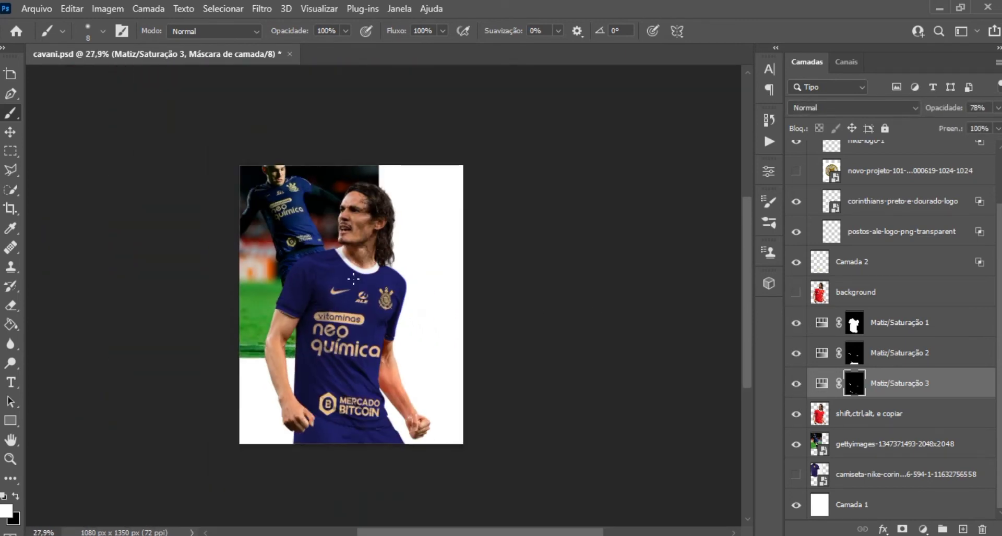
pyautogui.scroll(2, 397, 291)
pyautogui.scroll(-2, 397, 291)
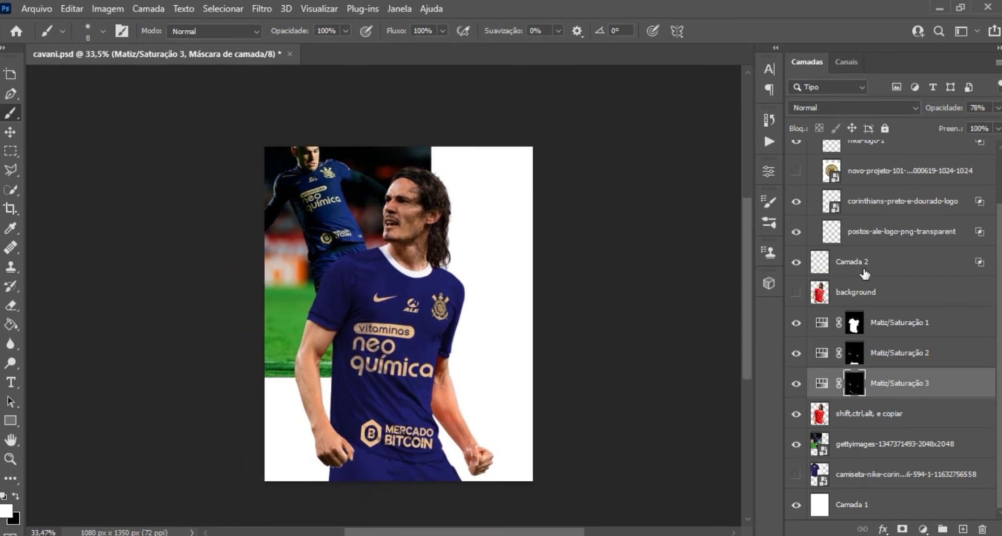
pyautogui.scroll(1, 868, 362)
pyautogui.scroll(1, 869, 362)
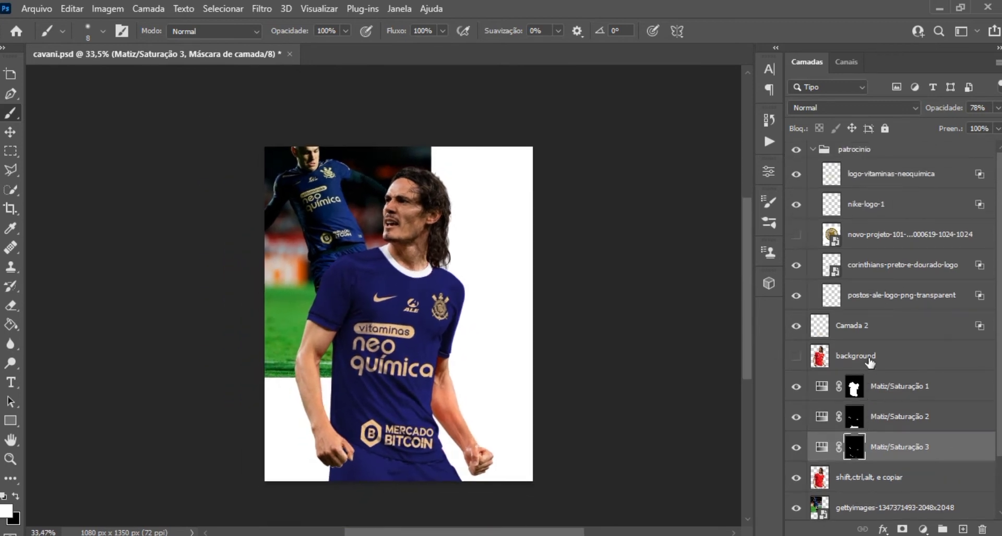
pyautogui.click(875, 238)
pyautogui.click(905, 180)
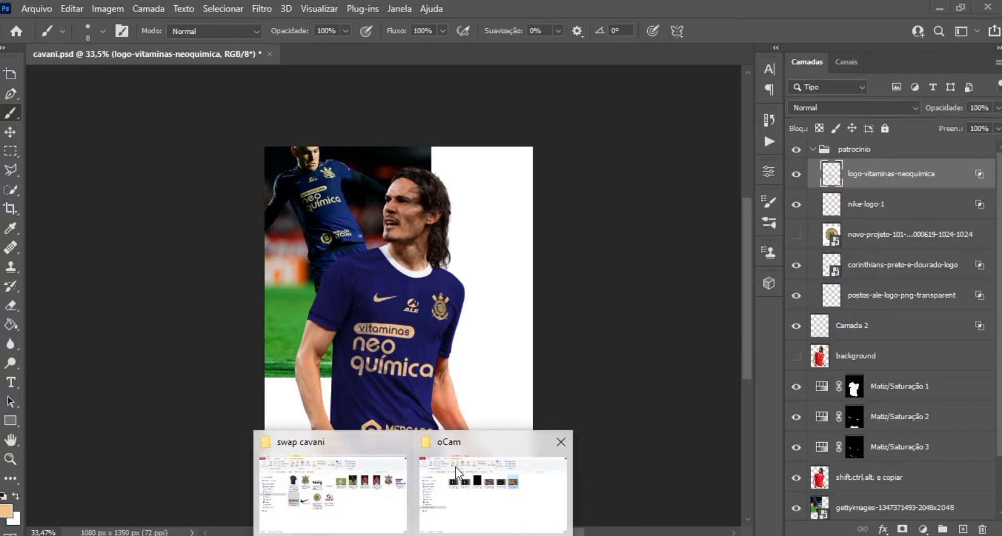
# Step: Place the Galerabet2 logo from the swap cavani folder and give it a gold colour overlay
pyautogui.click(407, 493)
pyautogui.moveTo(475, 197)
pyautogui.mouseDown()
pyautogui.moveTo(390, 321)
pyautogui.moveTo(417, 282)
pyautogui.mouseUp()
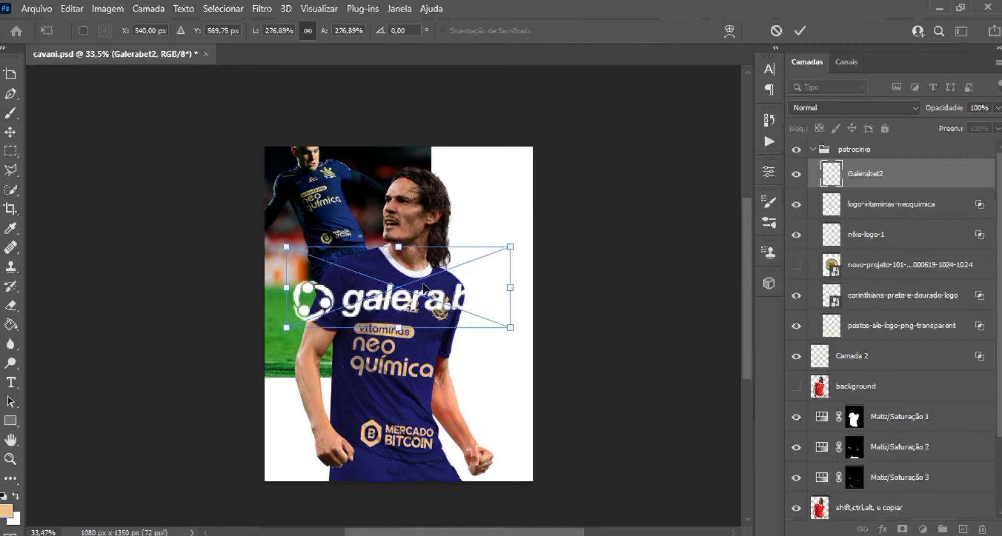
pyautogui.press('Return')
pyautogui.doubleClick(585, 306)
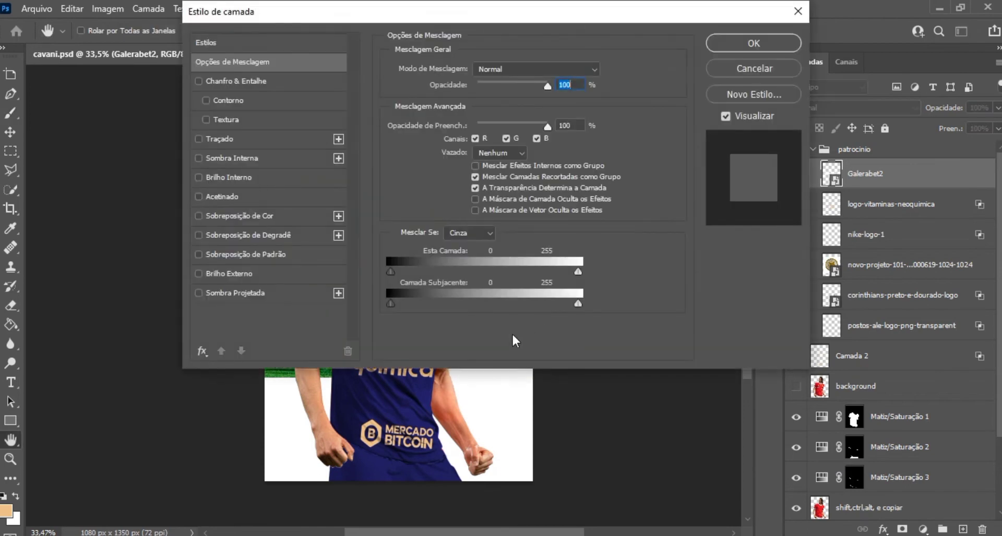
pyautogui.click(262, 215)
pyautogui.click(738, 49)
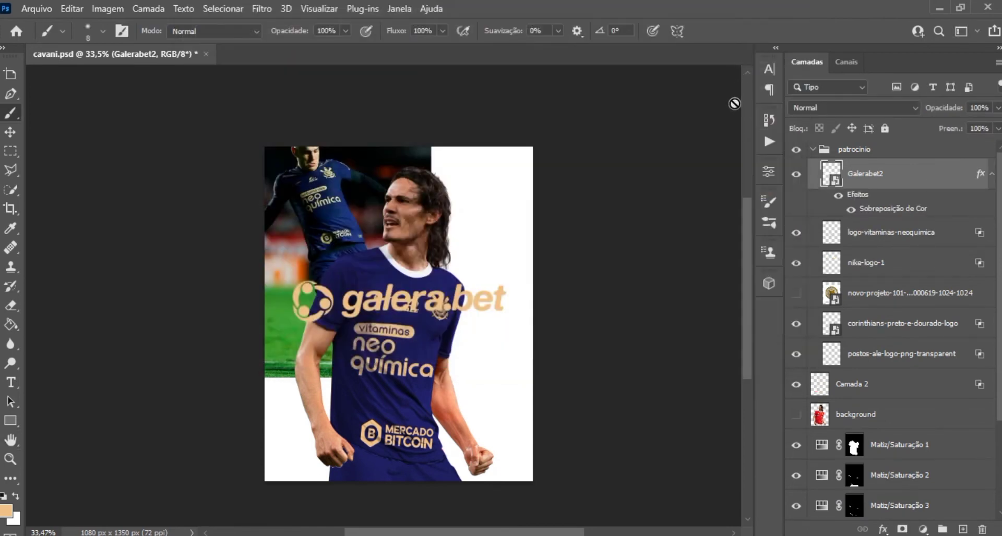
# Step: Rasterize Galerabet2 and cut its circle icon onto its own layer
pyautogui.rightClick(927, 182)
pyautogui.click(814, 309)
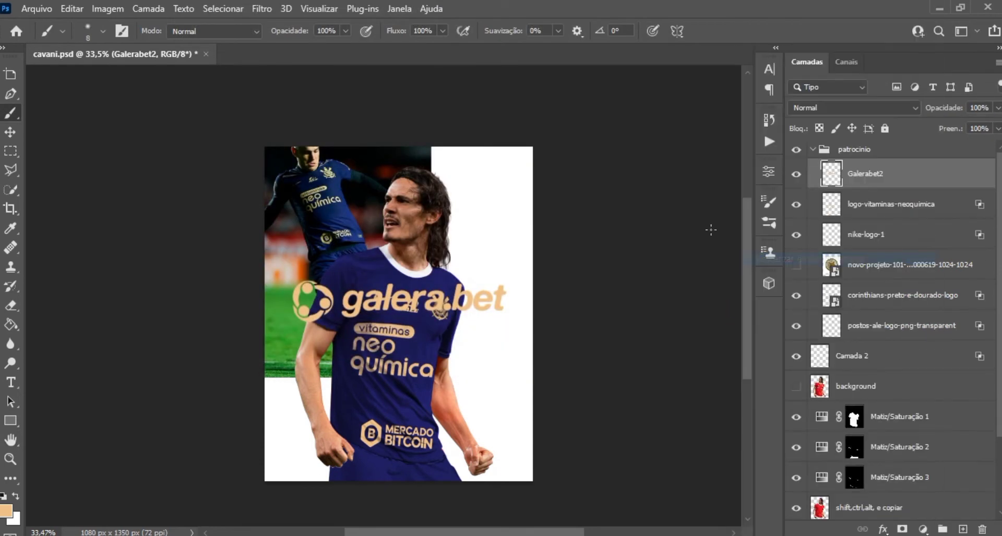
pyautogui.press('v')
pyautogui.moveTo(277, 269); pyautogui.dragTo(337, 338)
pyautogui.click(10, 152)
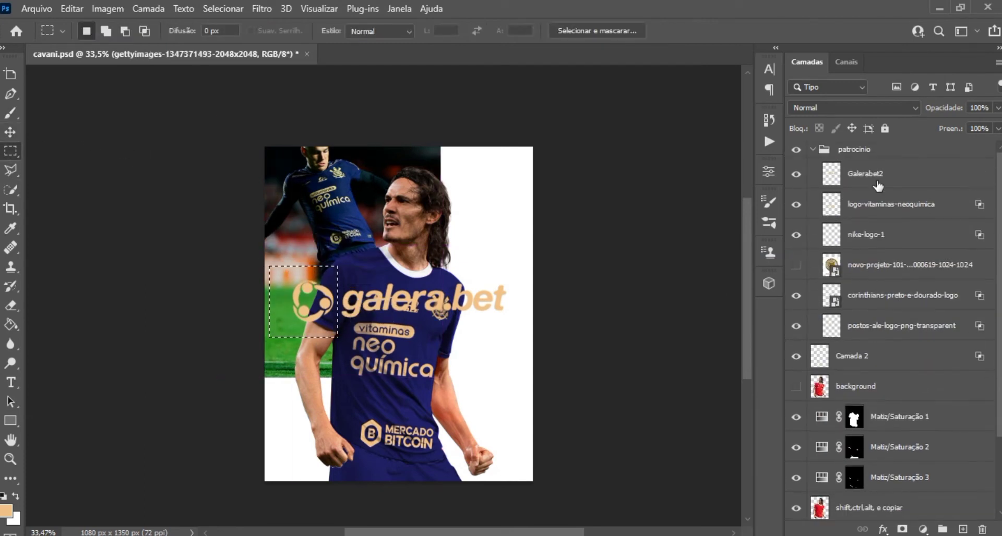
pyautogui.hotkey('ctrl', 'j')
pyautogui.moveTo(281, 264); pyautogui.dragTo(336, 327)
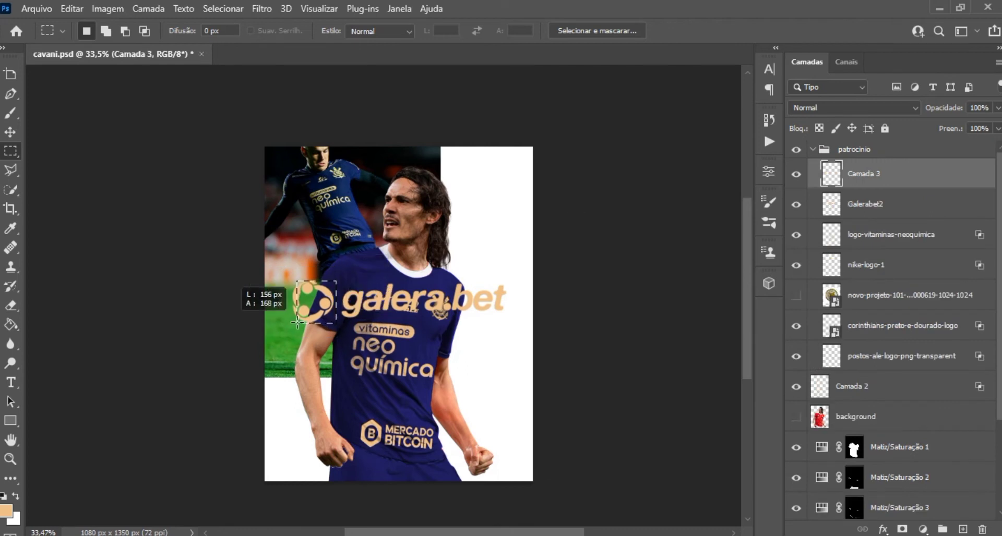
# Step: Hide the circle icon layer Camada 3, show the background, and scale the wordmark to about 45%
pyautogui.click(872, 209)
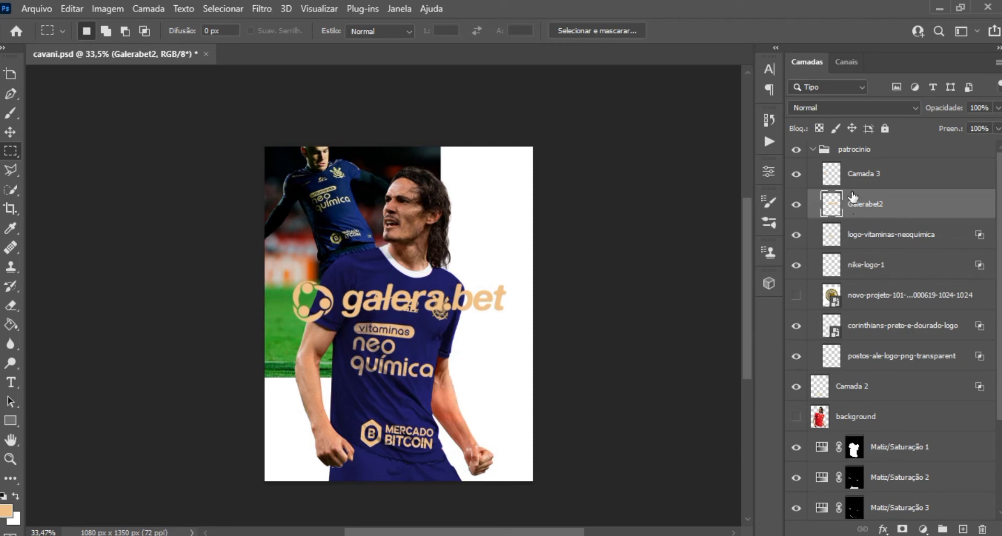
pyautogui.click(796, 204)
pyautogui.hotkey('ctrl', 't')
pyautogui.click(795, 177)
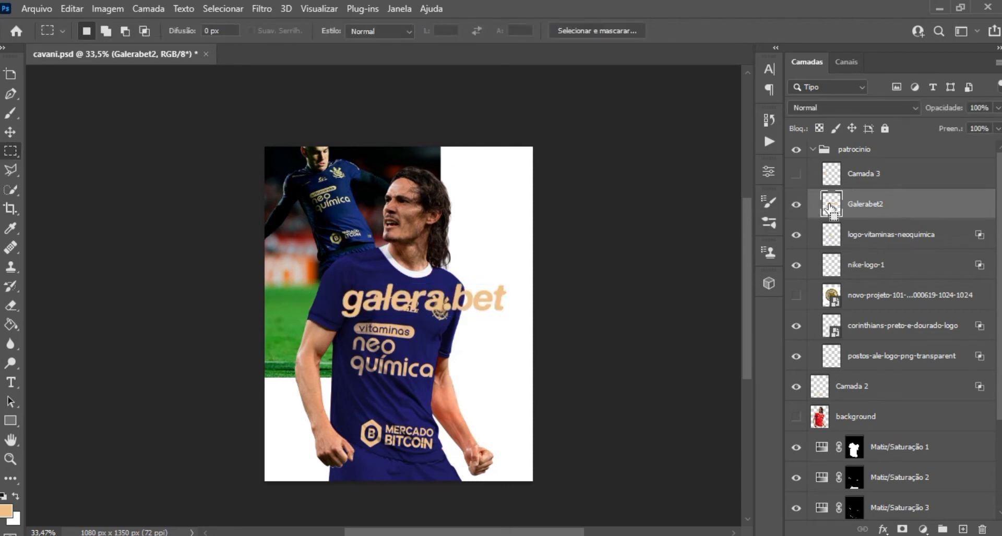
pyautogui.click(795, 417)
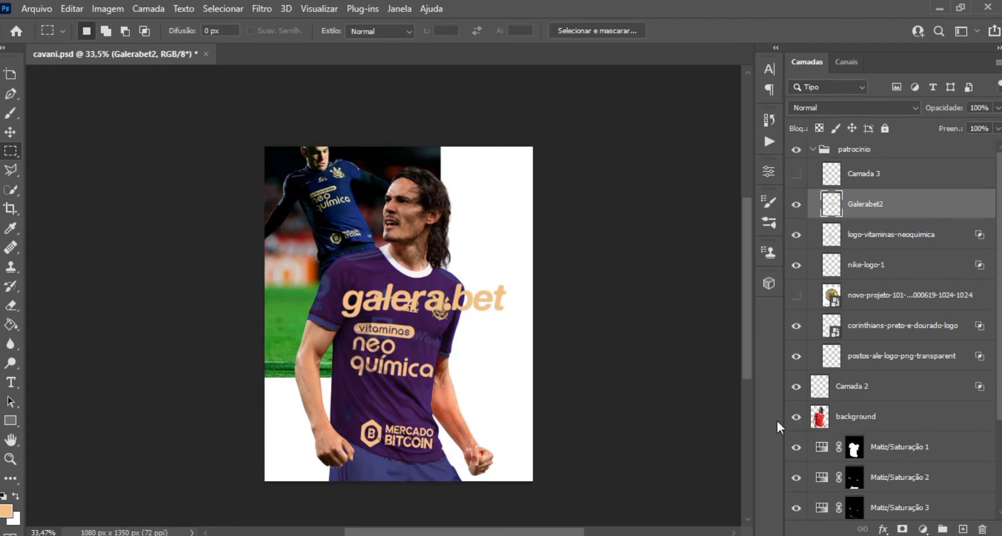
pyautogui.hotkey('ctrl', 't')
pyautogui.moveTo(506, 283); pyautogui.dragTo(460, 277)
# Step: Shrink the galera.bet wordmark to about a quarter size, tilt it slightly, and move it onto the chest
pyautogui.scroll(3, 429, 266)
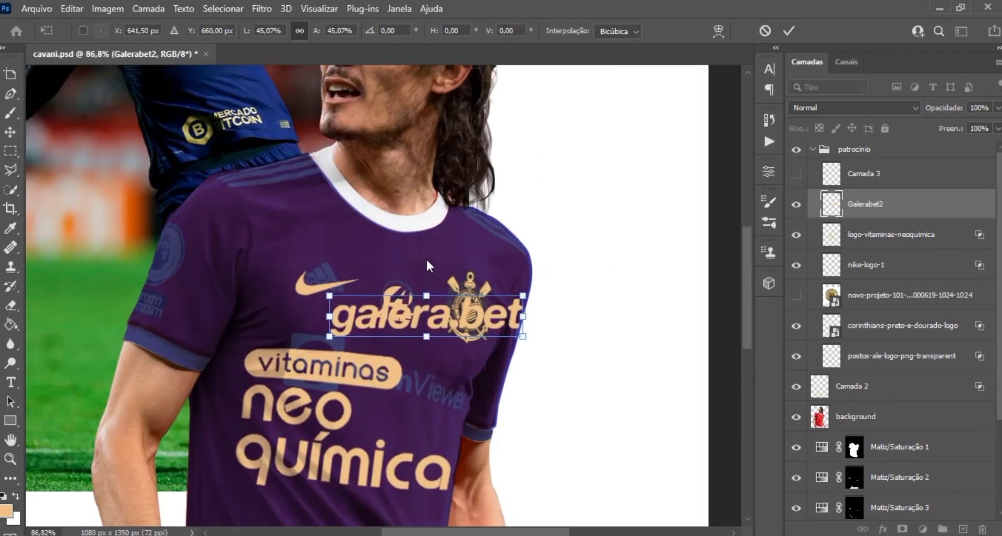
pyautogui.moveTo(450, 313); pyautogui.dragTo(292, 210)
pyautogui.moveTo(365, 193); pyautogui.dragTo(334, 190)
pyautogui.moveTo(397, 244); pyautogui.dragTo(399, 240)
pyautogui.moveTo(247, 213); pyautogui.dragTo(258, 214)
pyautogui.press('Return')
pyautogui.press('m')
pyautogui.scroll(-2, 333, 224)
pyautogui.scroll(-1, 333, 224)
# Step: Warp the galera.bet wordmark so its bottom bows to follow the shirt
pyautogui.hotkey('ctrl', 't')
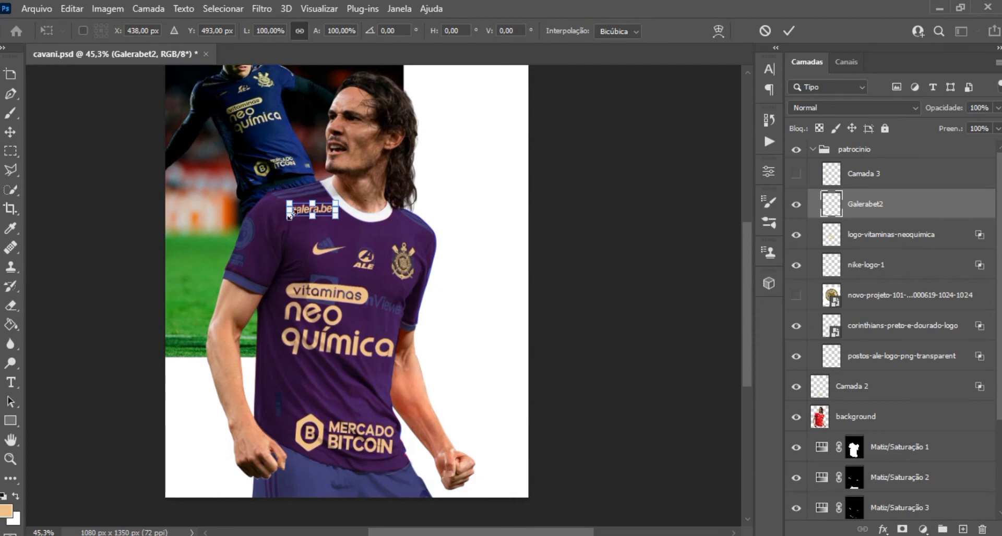
pyautogui.scroll(3, 290, 214)
pyautogui.click(718, 31)
pyautogui.scroll(3, 454, 217)
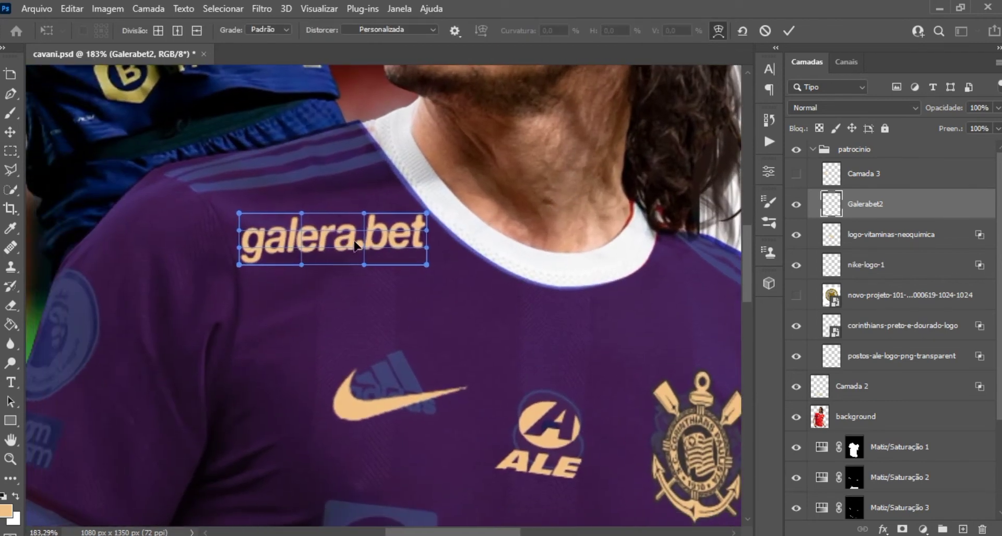
pyautogui.moveTo(426, 265); pyautogui.dragTo(435, 268)
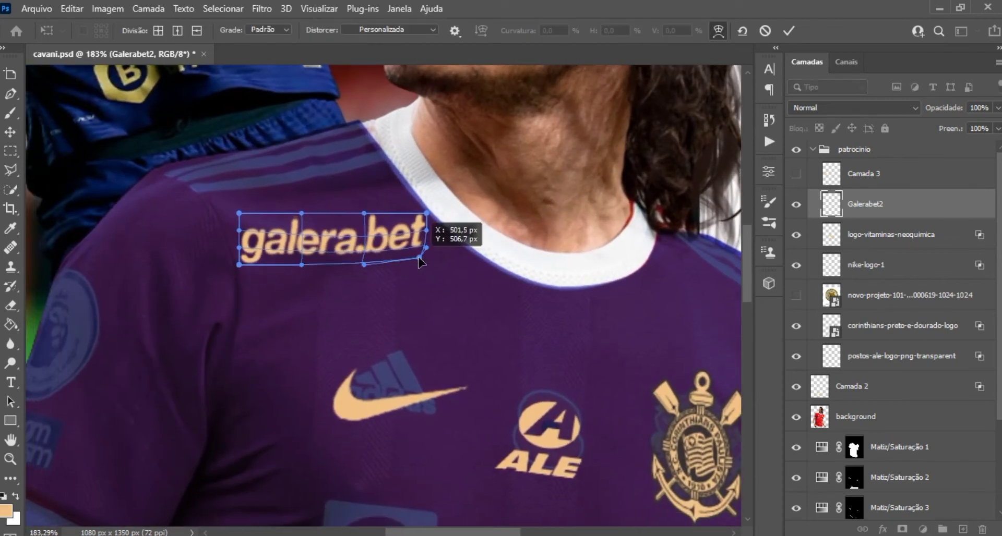
pyautogui.moveTo(360, 265); pyautogui.dragTo(359, 269)
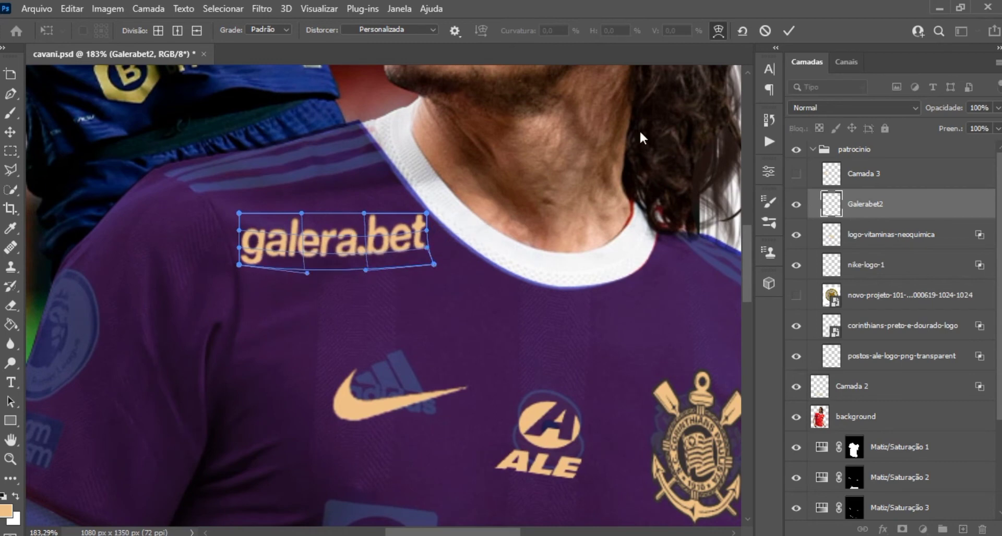
pyautogui.click(789, 31)
pyautogui.scroll(-4, 499, 132)
pyautogui.scroll(2, 500, 131)
pyautogui.scroll(2, 500, 132)
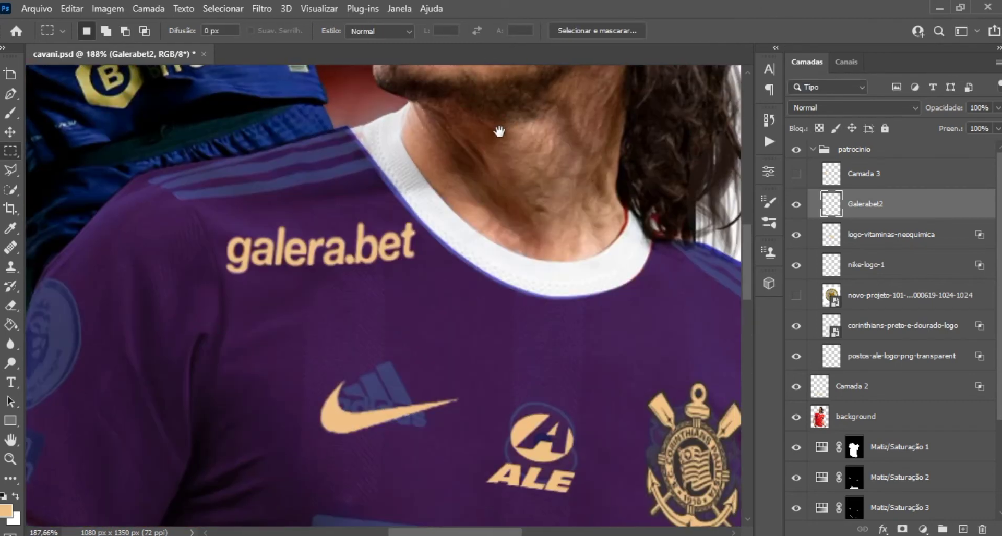
pyautogui.scroll(-1, 500, 131)
pyautogui.scroll(-1, 518, 219)
# Step: Show the Camada 3 circle icon layer, then shrink the icon and move it onto the chest
pyautogui.click(796, 173)
pyautogui.click(861, 174)
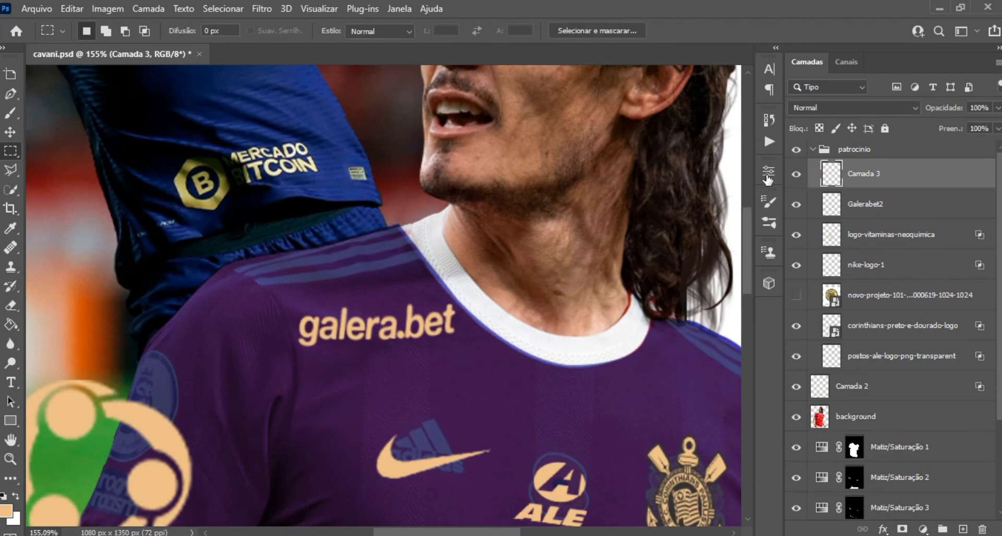
pyautogui.hotkey('ctrl', 't')
pyautogui.moveTo(141, 417); pyautogui.dragTo(478, 287)
pyautogui.moveTo(550, 240)
pyautogui.mouseDown()
pyautogui.moveTo(503, 242)
pyautogui.moveTo(440, 364)
pyautogui.mouseUp()
pyautogui.scroll(3, 275, 176)
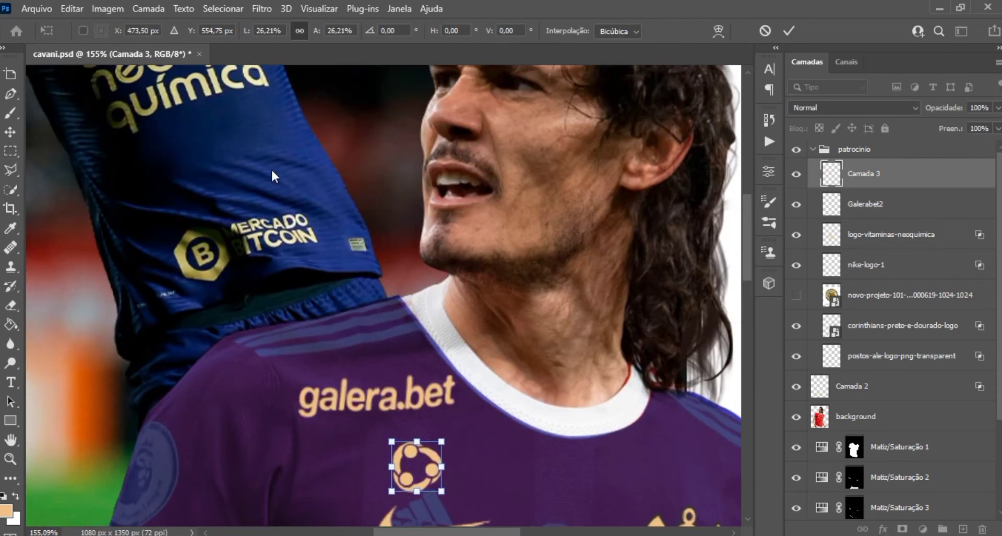
pyautogui.scroll(3, 274, 176)
pyautogui.scroll(-5, 281, 173)
pyautogui.scroll(-1, 344, 219)
pyautogui.moveTo(418, 321)
pyautogui.mouseDown()
pyautogui.moveTo(377, 208)
pyautogui.moveTo(362, 229)
pyautogui.mouseUp()
pyautogui.press('Return')
# Step: Narrow and slightly skew the circle icon, placing it above galera.bet
pyautogui.hotkey('ctrl', 't')
pyautogui.scroll(2, 361, 228)
pyautogui.scroll(2, 361, 228)
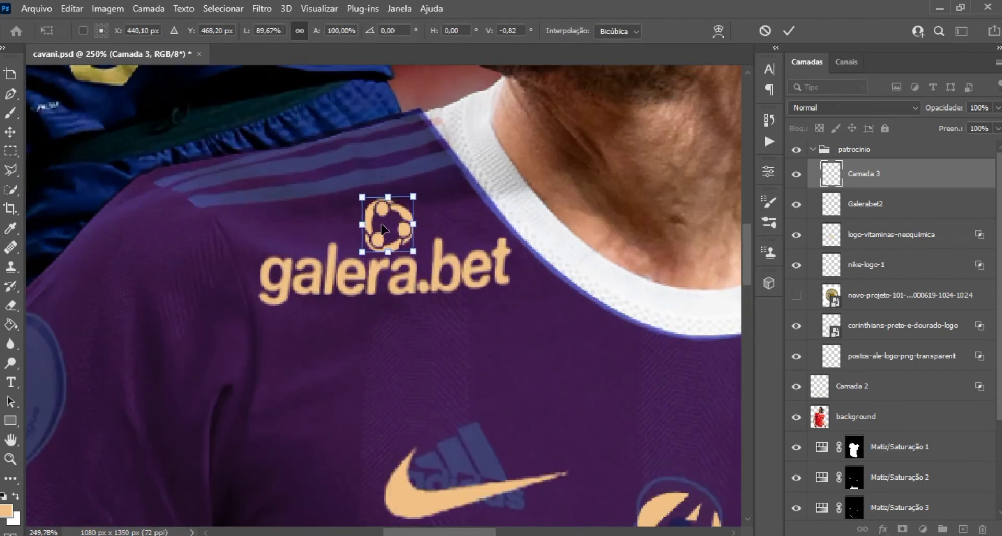
pyautogui.press('Return')
pyautogui.scroll(-1, 516, 224)
pyautogui.scroll(-4, 525, 257)
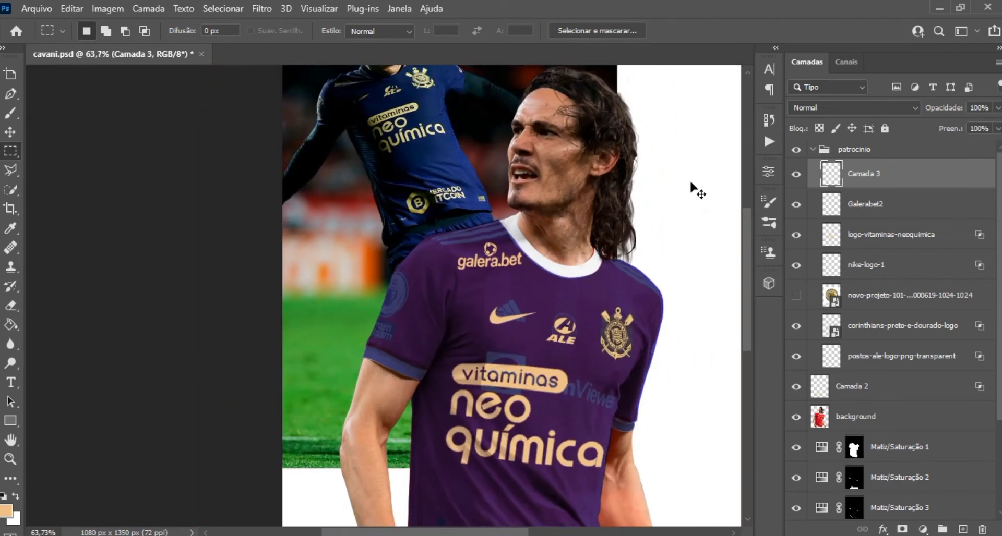
pyautogui.scroll(3, 694, 188)
pyautogui.hotkey('ctrl', 't')
pyautogui.click(787, 32)
# Step: On the Galerabet2 layer, re-warp and skew the wordmark so it sits nearly level
pyautogui.click(877, 203)
pyautogui.hotkey('ctrl', 't')
pyautogui.click(718, 31)
pyautogui.moveTo(443, 322); pyautogui.dragTo(446, 318)
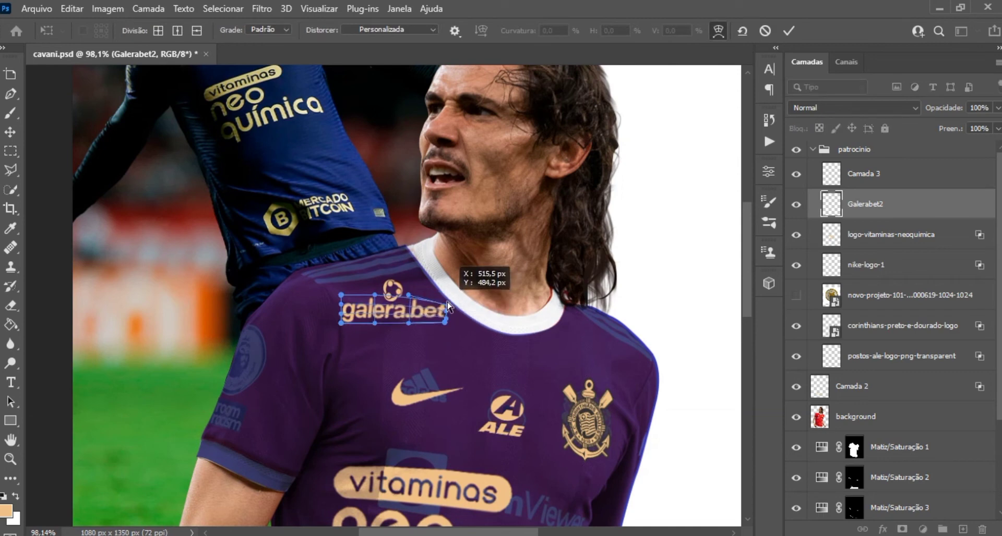
pyautogui.click(718, 31)
pyautogui.moveTo(445, 323); pyautogui.dragTo(448, 332)
pyautogui.moveTo(391, 296)
pyautogui.mouseDown()
pyautogui.moveTo(402, 287)
pyautogui.moveTo(427, 302)
pyautogui.mouseUp()
pyautogui.scroll(-5, 397, 300)
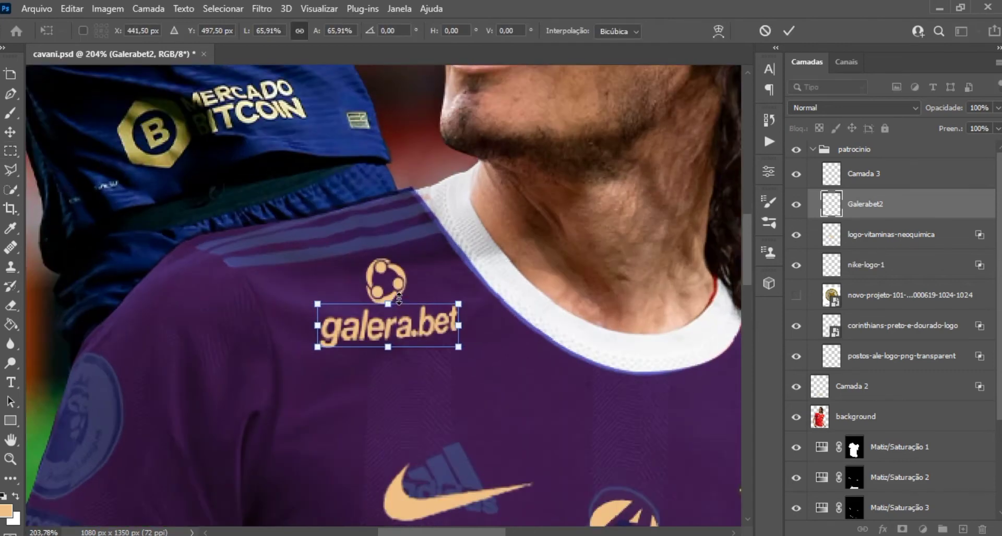
pyautogui.press('Return')
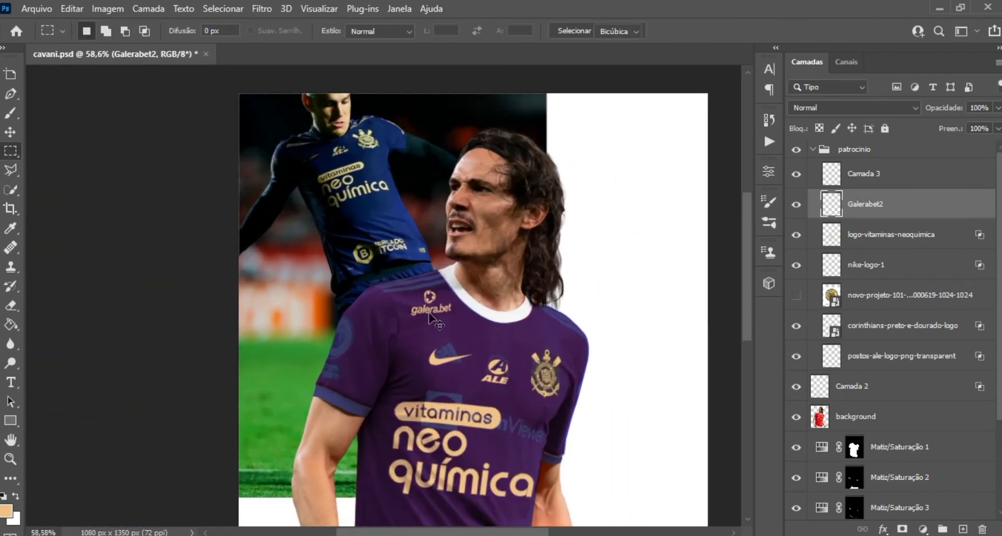
pyautogui.hotkey('ctrl', 't')
pyautogui.scroll(5, 441, 303)
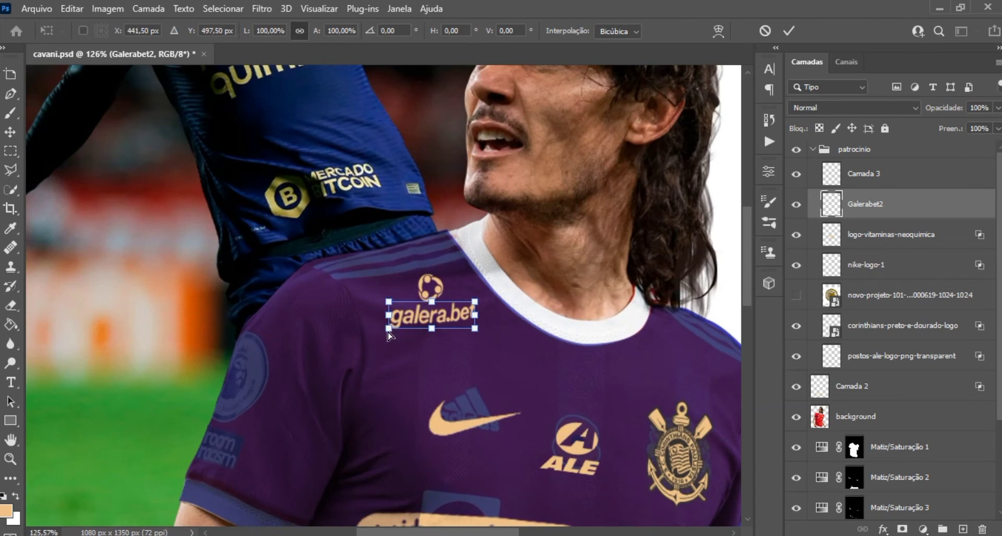
pyautogui.press('Return')
pyautogui.scroll(-4, 562, 306)
pyautogui.scroll(3, 562, 307)
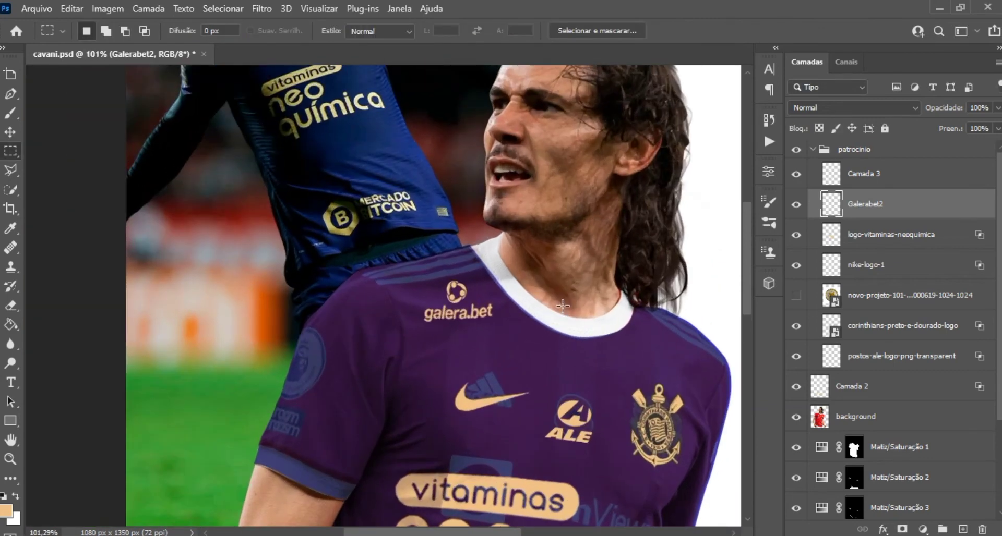
# Step: Nudge the circle icon into its final place above the wordmark
pyautogui.click(887, 174)
pyautogui.hotkey('ctrl', 't')
pyautogui.scroll(3, 465, 290)
pyautogui.moveTo(450, 301); pyautogui.dragTo(453, 305)
pyautogui.press('Return')
pyautogui.scroll(-5, 513, 287)
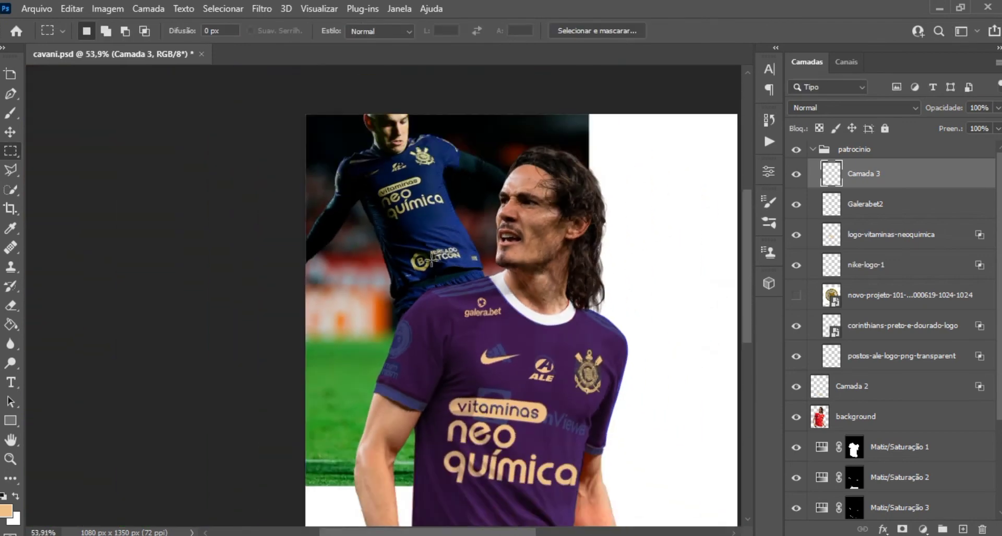
pyautogui.scroll(4, 432, 259)
pyautogui.scroll(-6, 443, 235)
pyautogui.scroll(1, 459, 199)
pyautogui.scroll(3, 468, 185)
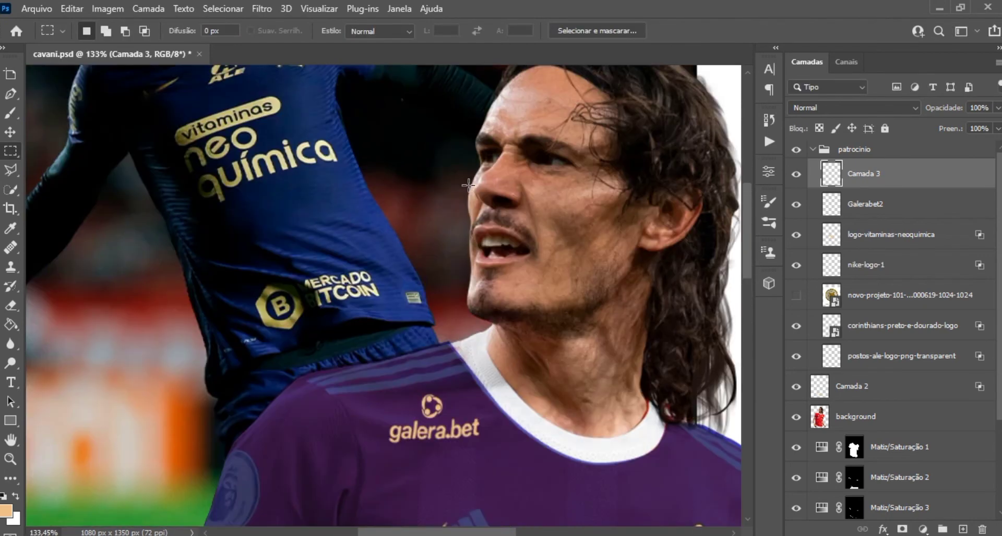
pyautogui.hotkey('ctrl', 't')
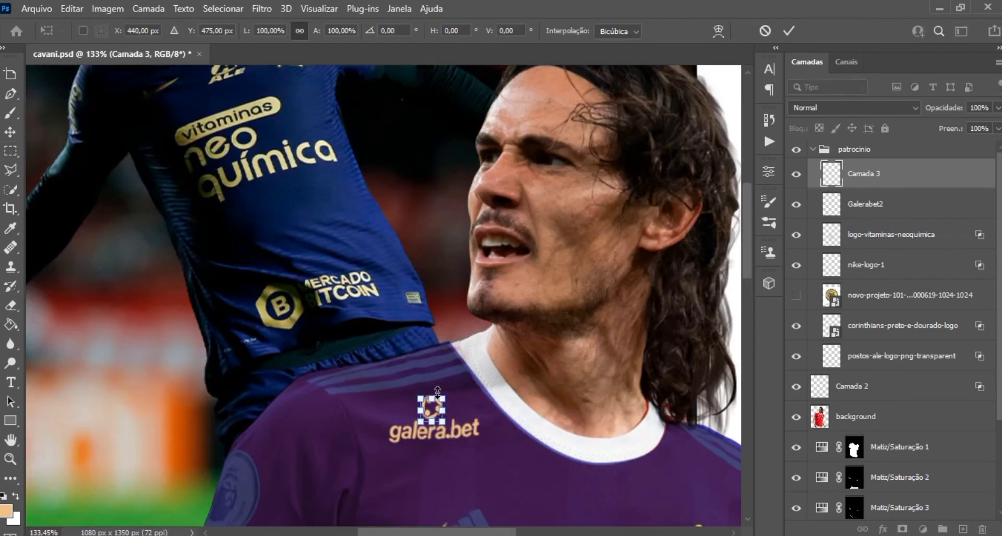
pyautogui.click(788, 29)
# Step: Merge the wordmark and circle icon down into a single Camada 3 layer
pyautogui.rightClick(905, 194)
pyautogui.click(762, 458)
pyautogui.rightClick(904, 183)
pyautogui.press('Escape')
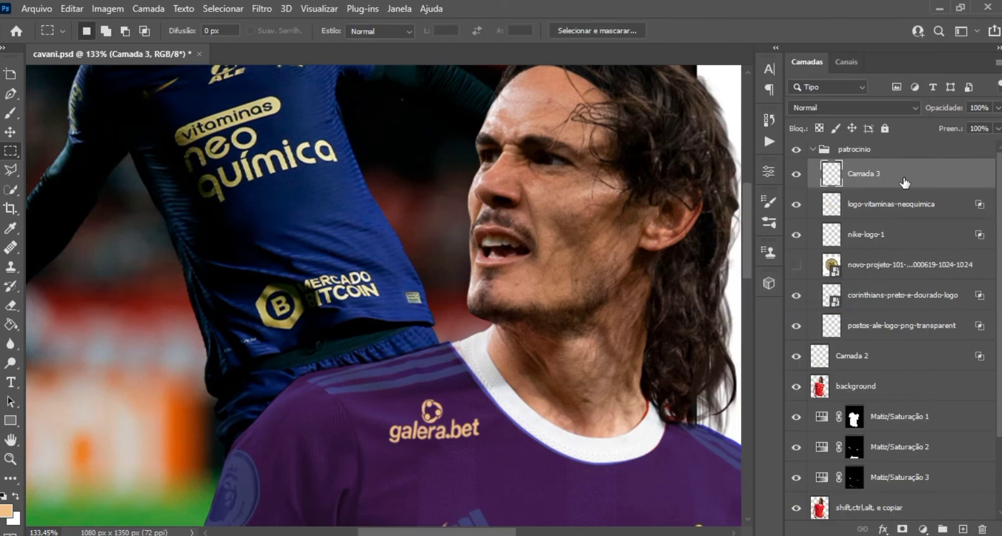
# Step: In Camada 3's Blending Options, split the Underlying Layer black slider to 0/45
pyautogui.doubleClick(905, 182)
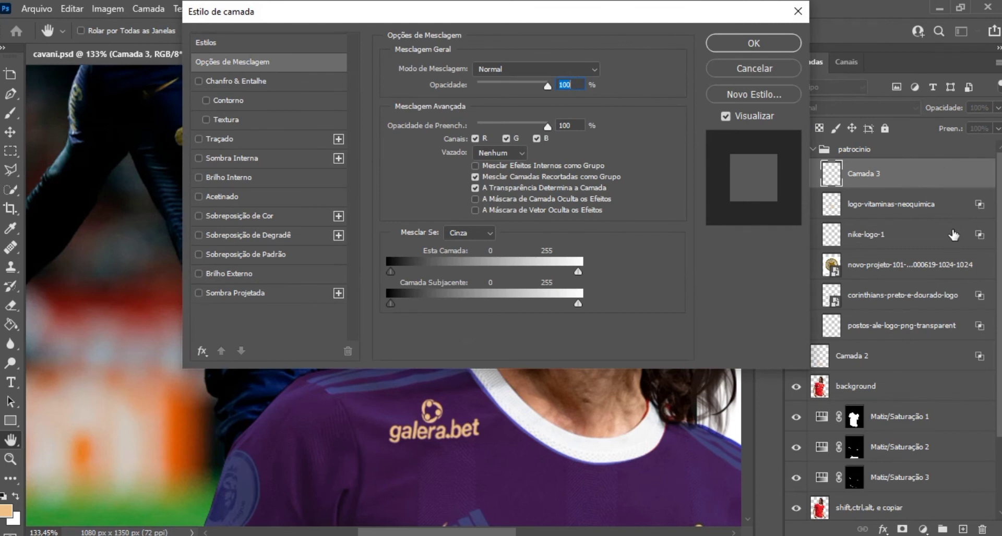
pyautogui.moveTo(402, 306); pyautogui.dragTo(409, 307)
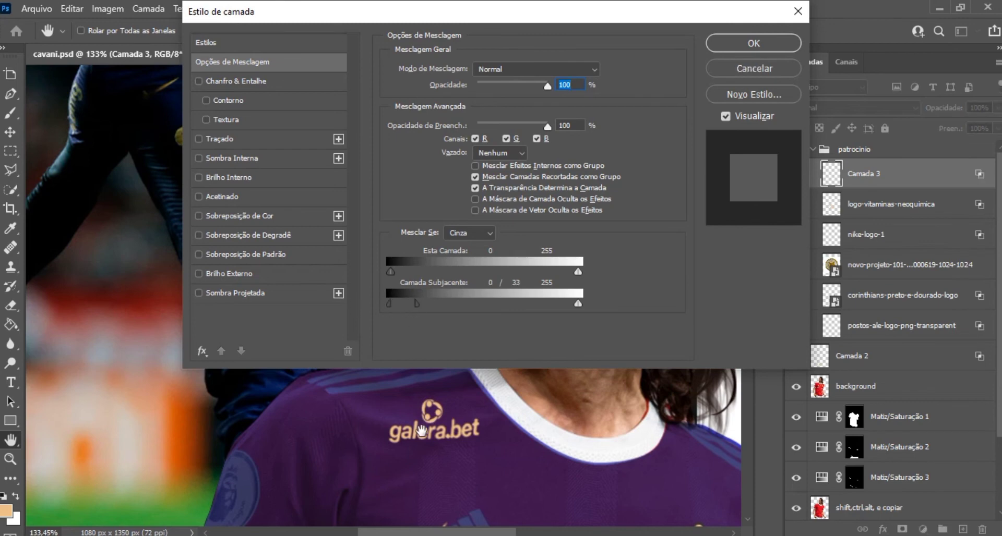
pyautogui.scroll(3, 417, 458)
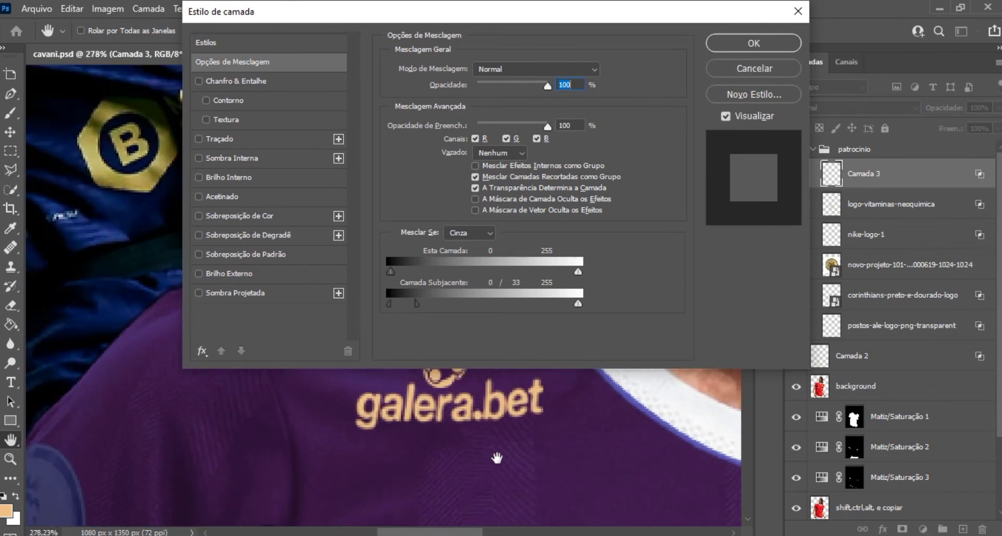
pyautogui.moveTo(496, 458); pyautogui.dragTo(459, 486)
pyautogui.moveTo(417, 304)
pyautogui.mouseDown()
pyautogui.moveTo(390, 314)
pyautogui.moveTo(410, 313)
pyautogui.moveTo(397, 304)
pyautogui.moveTo(425, 312)
pyautogui.mouseUp()
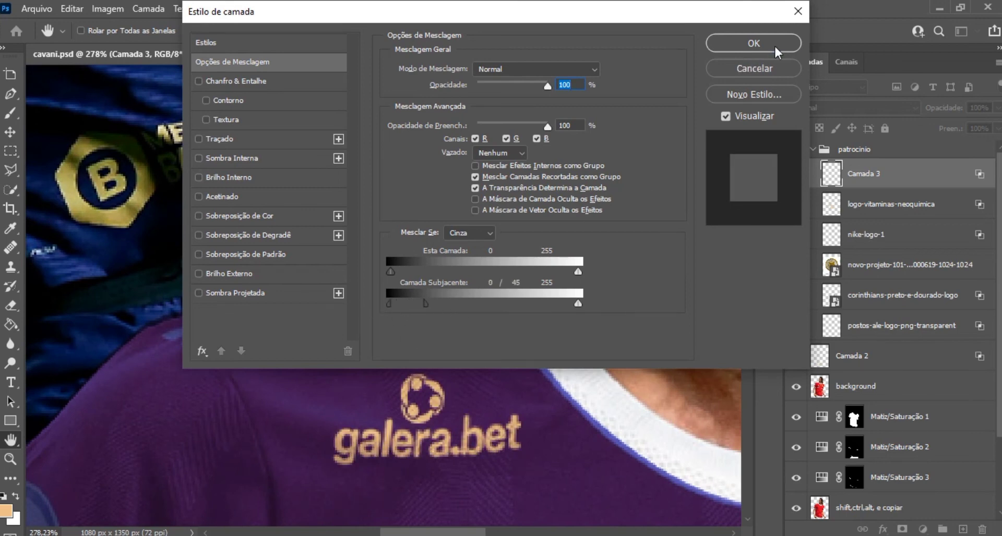
pyautogui.click(753, 43)
pyautogui.hotkey('ctrl', '0')
# Step: Duplicate the galera.bet logo and move the copy onto the right shoulder, skewed to follow it
pyautogui.hotkey('ctrl', 'j')
pyautogui.hotkey('ctrl', 't')
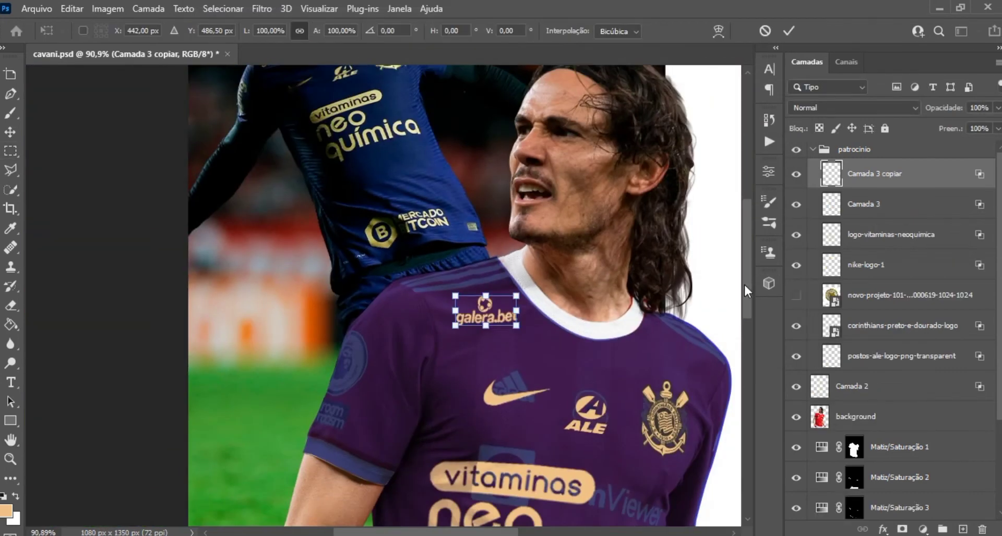
pyautogui.moveTo(496, 323)
pyautogui.mouseDown()
pyautogui.moveTo(673, 344)
pyautogui.moveTo(704, 360)
pyautogui.moveTo(728, 355)
pyautogui.mouseUp()
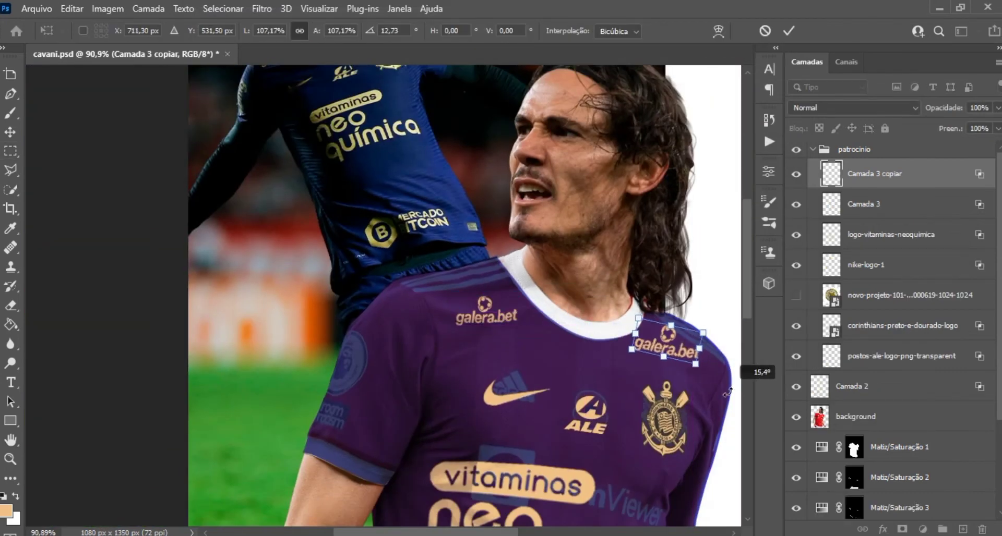
pyautogui.moveTo(670, 325)
pyautogui.mouseDown()
pyautogui.moveTo(670, 343)
pyautogui.moveTo(694, 360)
pyautogui.moveTo(688, 352)
pyautogui.mouseUp()
pyautogui.press('Return')
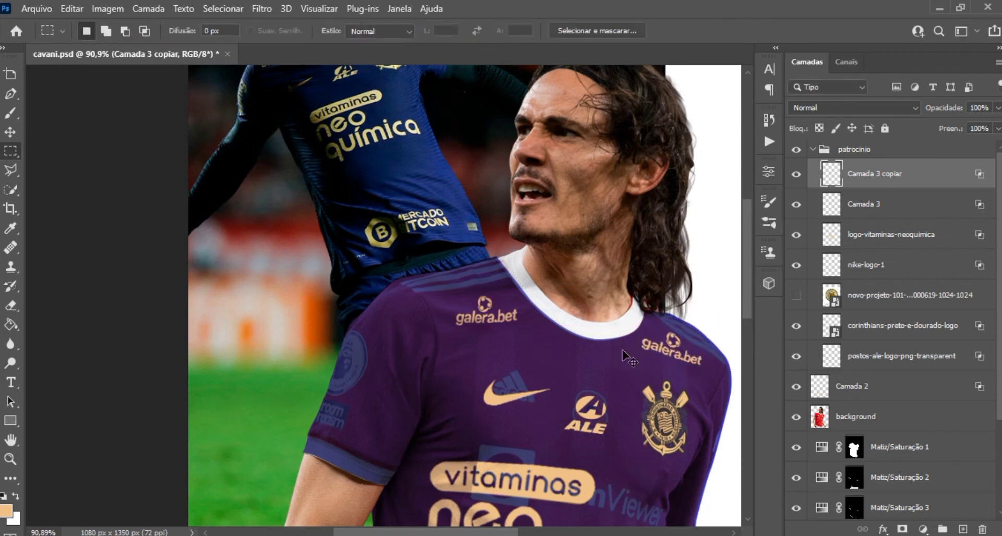
# Step: Nudge the shoulder logo copy slightly right and down and rotate it very slightly
pyautogui.hotkey('ctrl', 't')
pyautogui.moveTo(683, 347); pyautogui.dragTo(686, 357)
pyautogui.moveTo(711, 413); pyautogui.dragTo(718, 395)
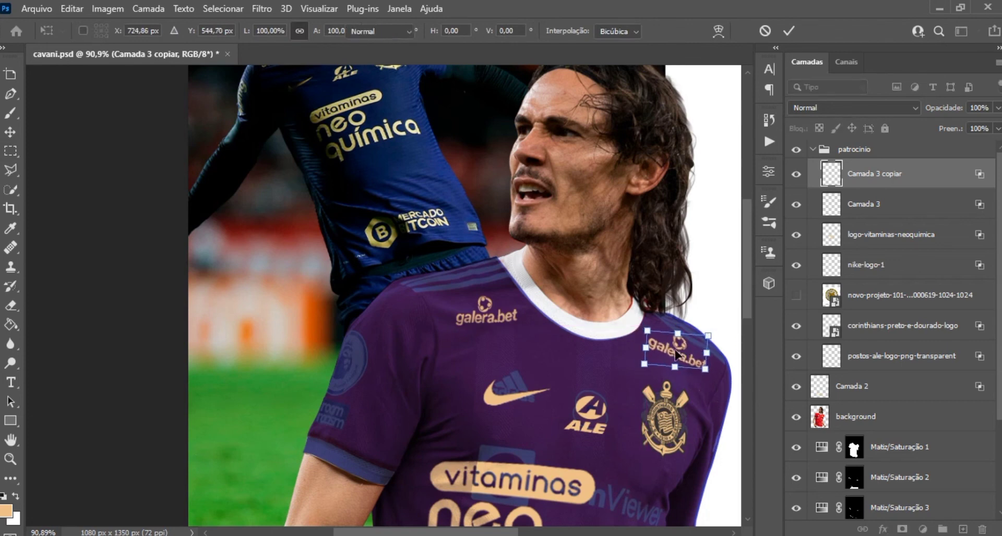
pyautogui.press('Return')
pyautogui.hotkey('ctrl', 't')
pyautogui.press('Return')
pyautogui.press('m')
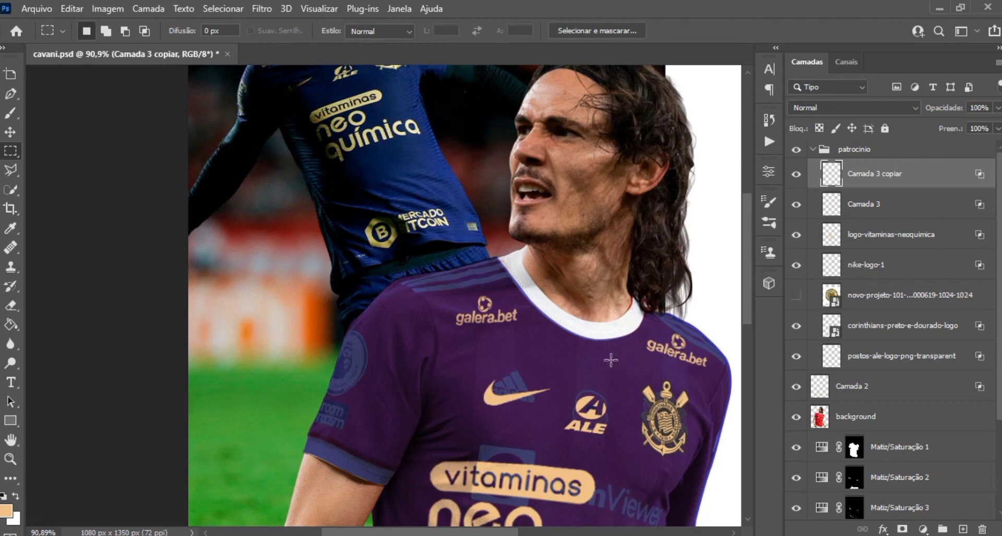
# Step: Toggle off the red 'background' layer so the jersey shows navy
pyautogui.scroll(-3, 611, 360)
pyautogui.scroll(2, 662, 373)
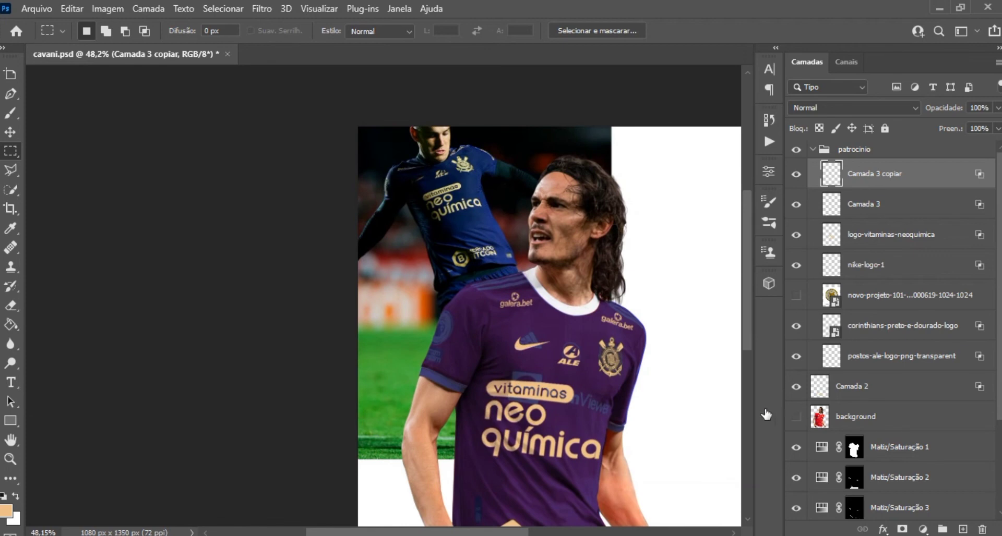
pyautogui.click(796, 417)
pyautogui.scroll(-2, 574, 313)
pyautogui.scroll(1, 574, 313)
pyautogui.click(797, 417)
# Step: Show the novo-projeto championship badge layer and pick the Quick Selection tool
pyautogui.scroll(-2, 576, 306)
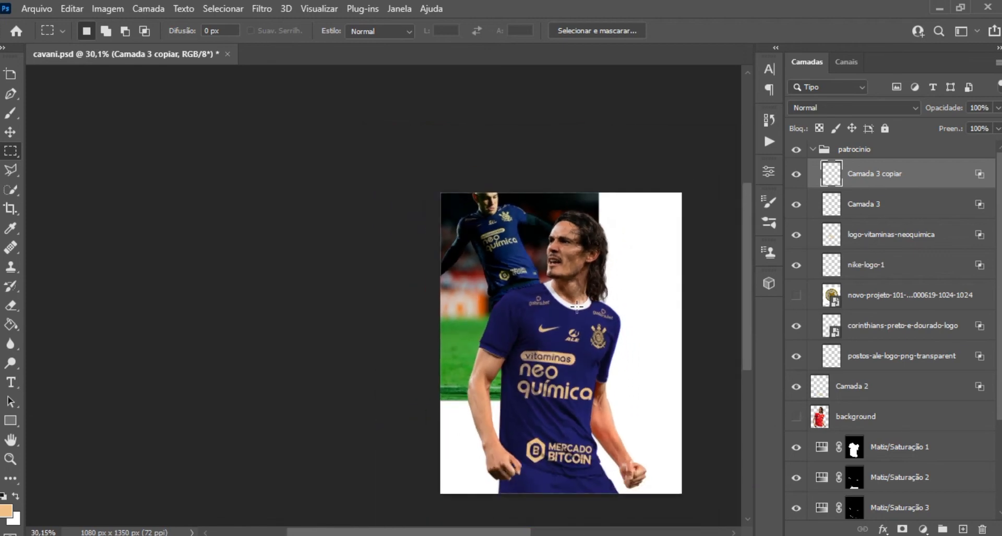
pyautogui.scroll(2, 542, 302)
pyautogui.scroll(1, 543, 302)
pyautogui.scroll(2, 542, 302)
pyautogui.scroll(-1, 490, 243)
pyautogui.scroll(-1, 489, 242)
pyautogui.scroll(2, 441, 291)
pyautogui.scroll(2, 441, 291)
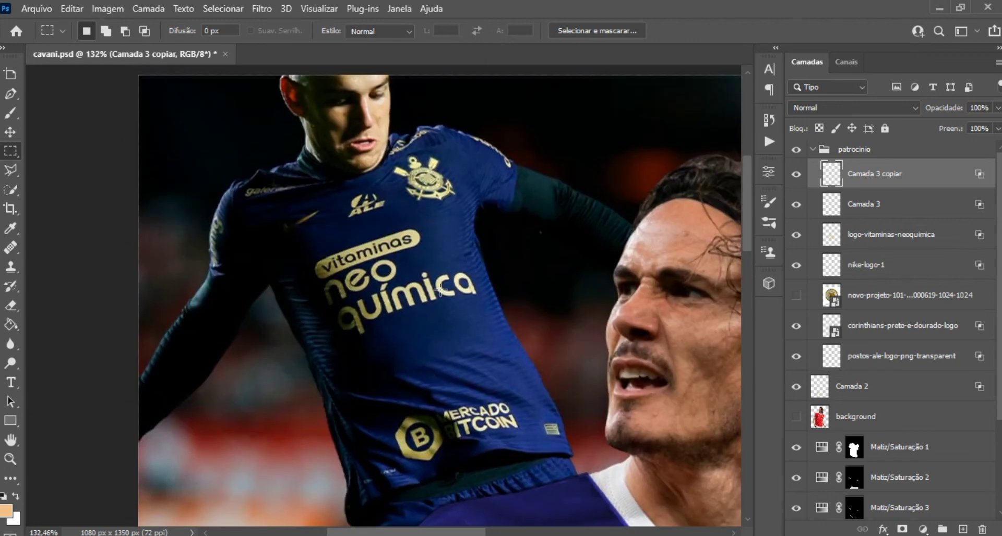
pyautogui.scroll(-2, 441, 291)
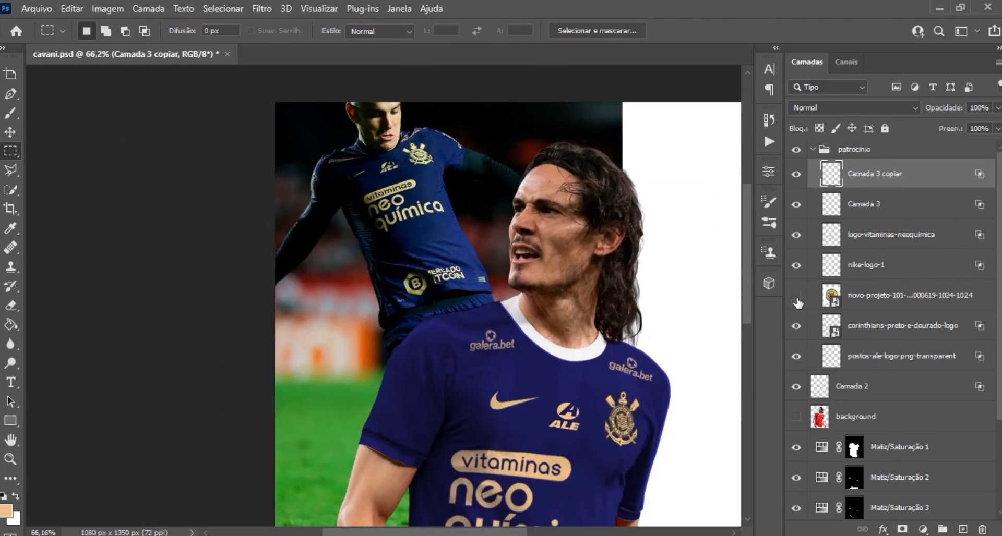
pyautogui.click(796, 296)
pyautogui.click(10, 186)
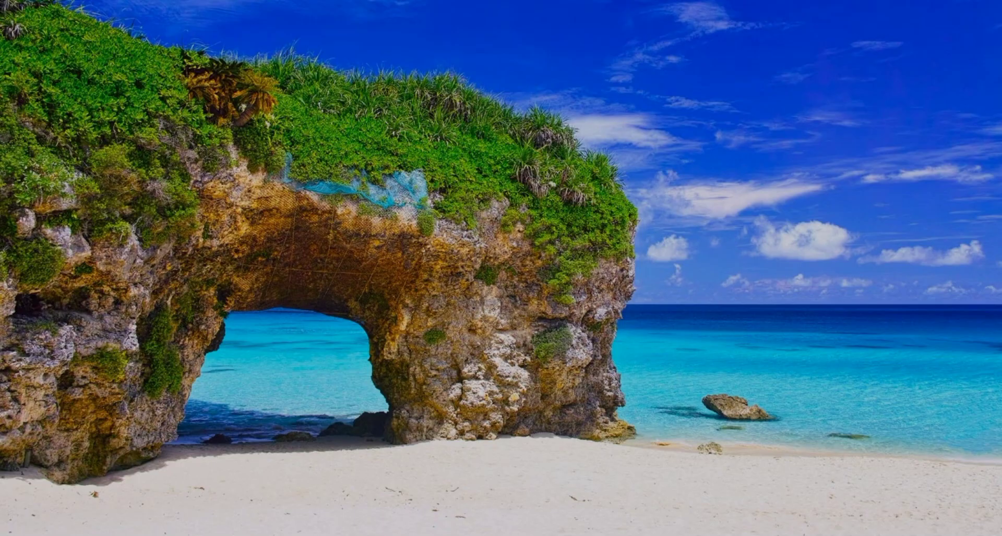
# Step: Finish the badge cutout, then show and select the bbmg logo layer Camada 6
pyautogui.press('Return')
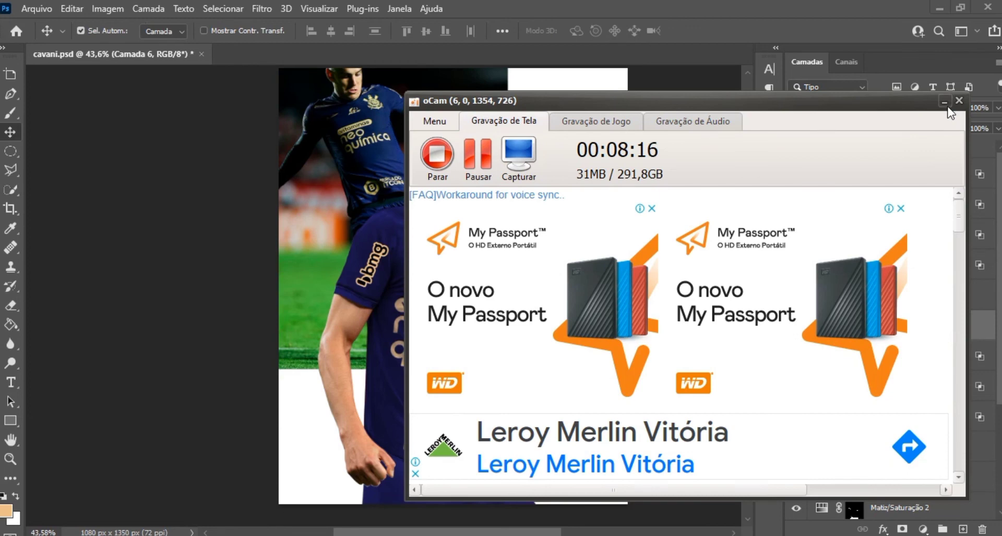
pyautogui.click(943, 102)
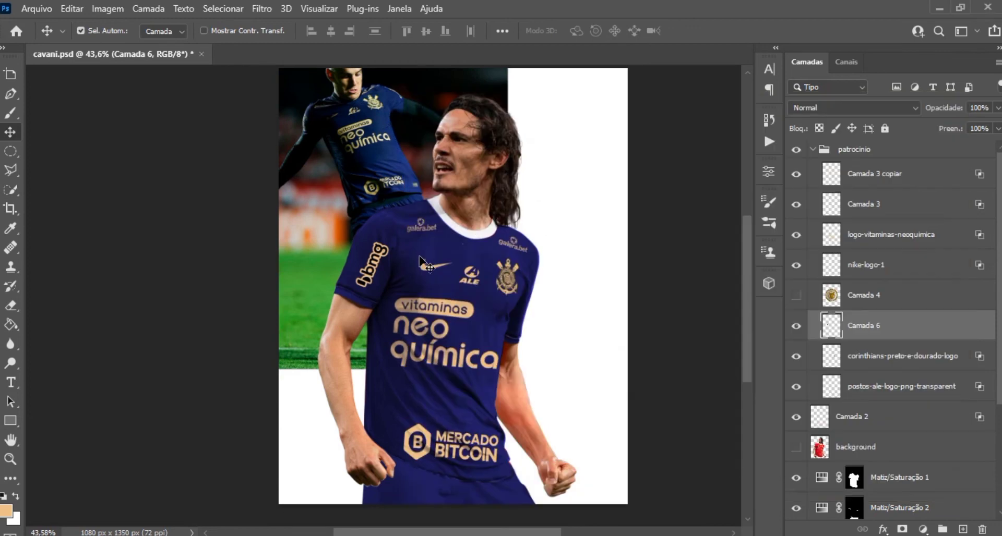
pyautogui.scroll(3, 411, 259)
pyautogui.click(794, 329)
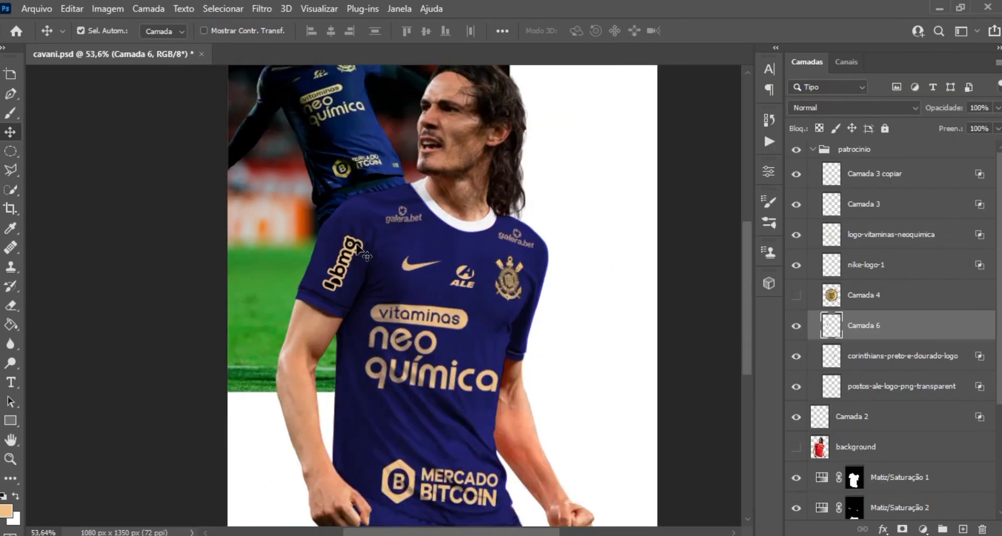
pyautogui.scroll(5, 356, 243)
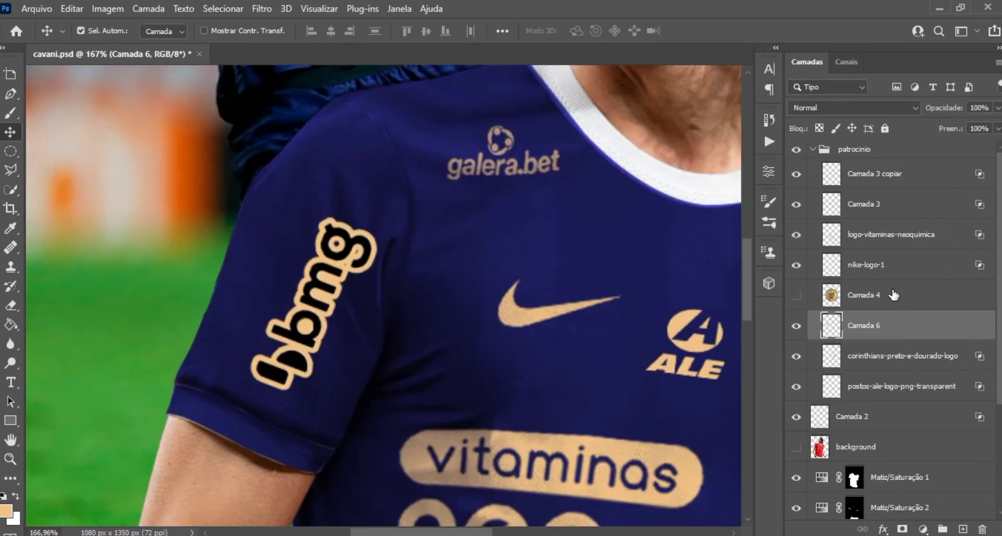
# Step: Drag Camada 6's Underlying Layer black slider right so the fabric shows through bbmg
pyautogui.doubleClick(909, 326)
pyautogui.moveTo(583, 303); pyautogui.dragTo(600, 303)
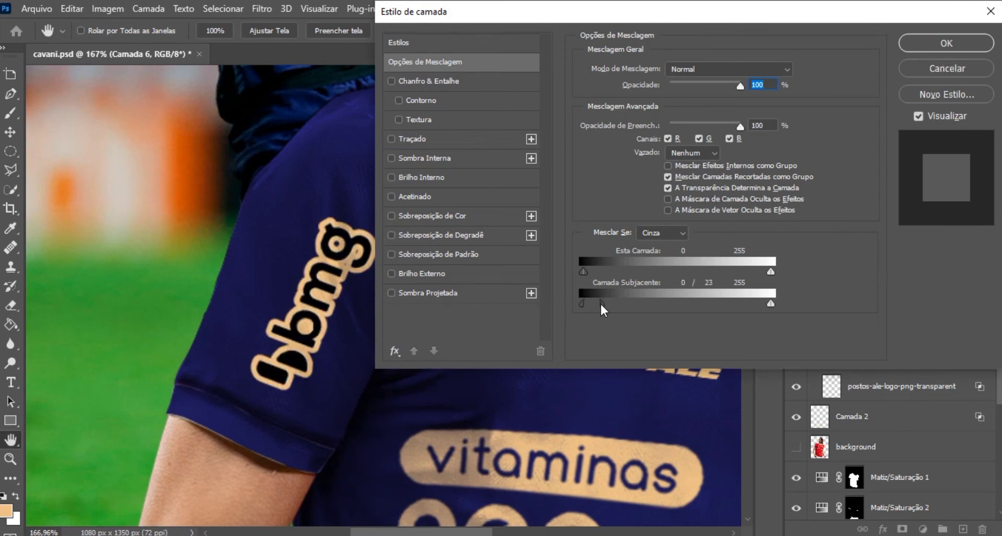
pyautogui.click(946, 42)
pyautogui.scroll(-5, 495, 256)
pyautogui.scroll(-3, 495, 256)
pyautogui.scroll(3, 495, 255)
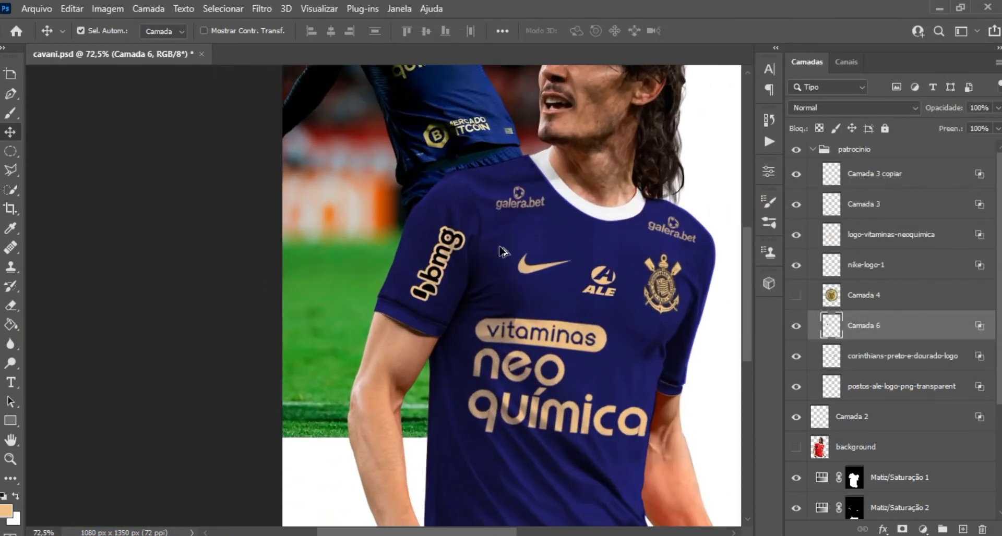
pyautogui.click(866, 296)
# Step: Shrink the Camada 4 badge and skew and tilt it onto the left sleeve beside bbmg
pyautogui.click(796, 295)
pyautogui.hotkey('ctrl', 't')
pyautogui.moveTo(572, 459)
pyautogui.mouseDown()
pyautogui.moveTo(593, 173)
pyautogui.moveTo(410, 275)
pyautogui.mouseUp()
pyautogui.scroll(3, 409, 275)
pyautogui.moveTo(504, 165); pyautogui.dragTo(441, 224)
pyautogui.moveTo(434, 261); pyautogui.dragTo(420, 244)
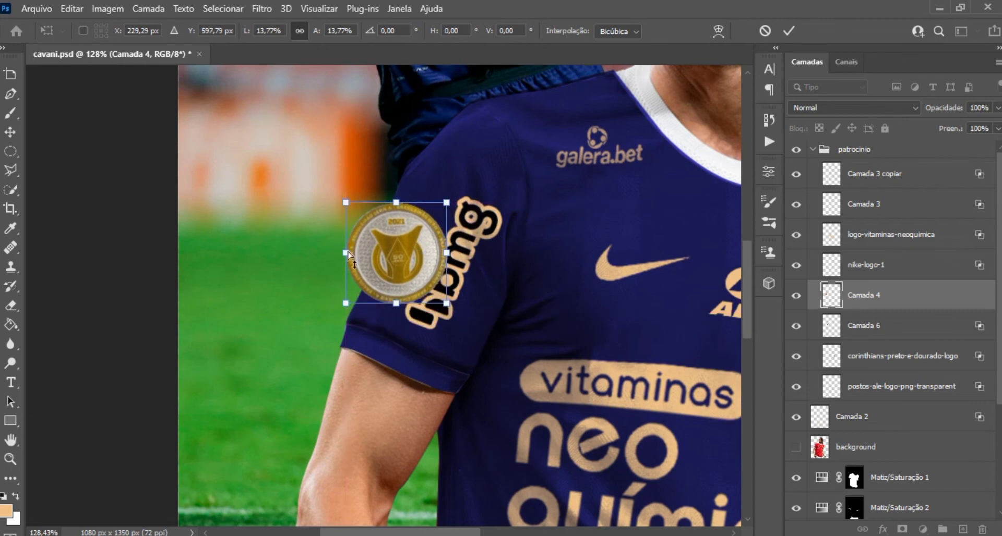
pyautogui.moveTo(347, 254); pyautogui.dragTo(378, 255)
pyautogui.moveTo(446, 252)
pyautogui.keyDown('ctrl'); pyautogui.mouseDown()
pyautogui.moveTo(445, 283)
pyautogui.moveTo(396, 248)
pyautogui.mouseUp(); pyautogui.keyUp('ctrl')
pyautogui.keyDown('ctrl'); pyautogui.moveTo(398, 204); pyautogui.dragTo(405, 214); pyautogui.keyUp('ctrl')
pyautogui.press('Return')
# Step: Trim the badge outside the player's silhouette, nudge it left, and trim again
pyautogui.keyDown('ctrl'); pyautogui.click(818, 447); pyautogui.keyUp('ctrl')
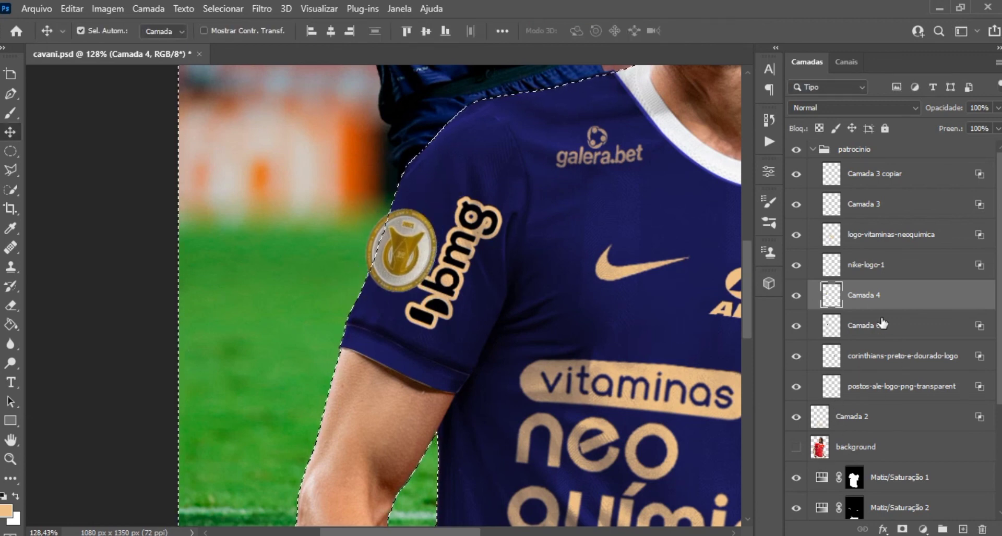
pyautogui.hotkey('ctrl', 'shift', 'i')
pyautogui.press('Delete')
pyautogui.hotkey('ctrl', 'd')
pyautogui.moveTo(420, 283); pyautogui.dragTo(397, 271)
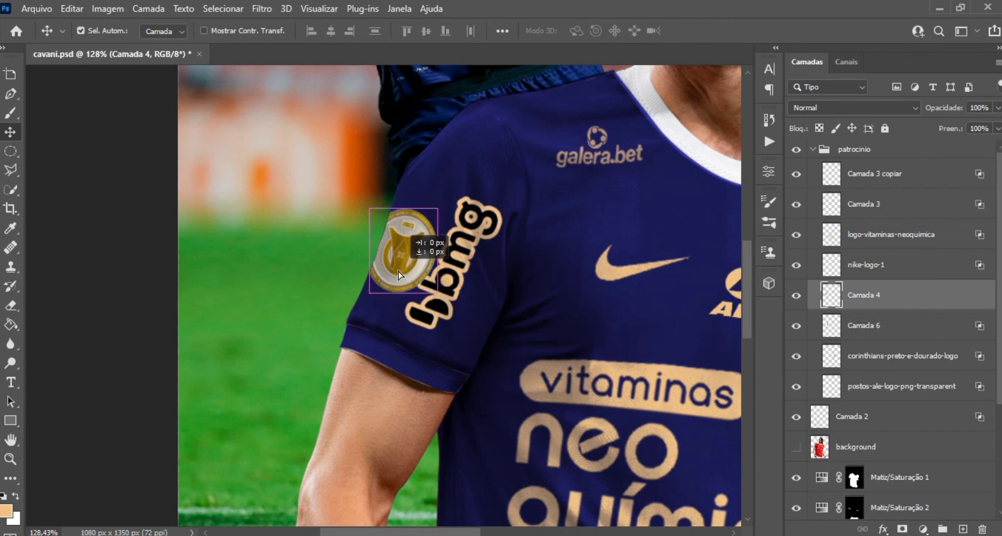
pyautogui.keyDown('ctrl'); pyautogui.click(819, 447); pyautogui.keyUp('ctrl')
pyautogui.hotkey('ctrl', 'shift', 'i')
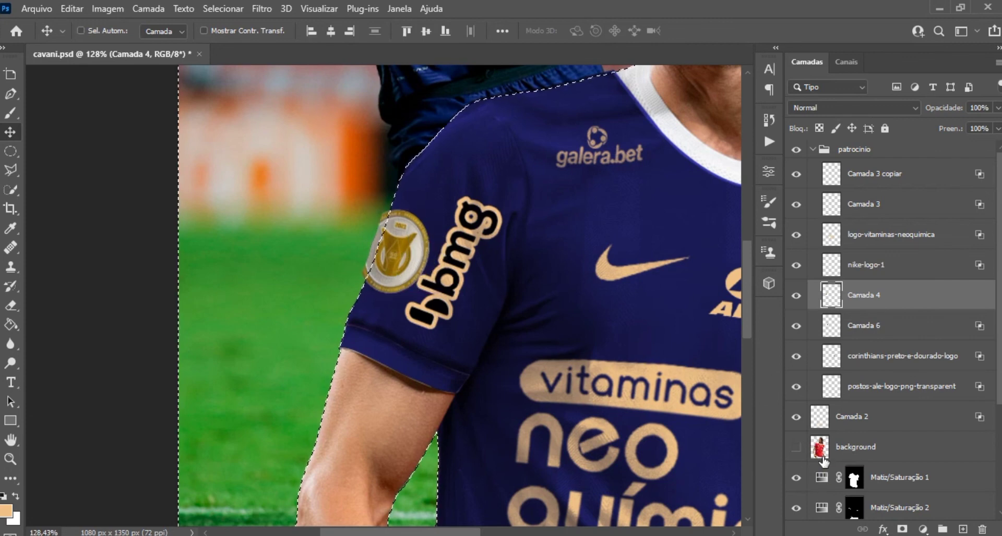
pyautogui.press('Delete')
pyautogui.hotkey('ctrl', 'd')
pyautogui.scroll(-2, 499, 426)
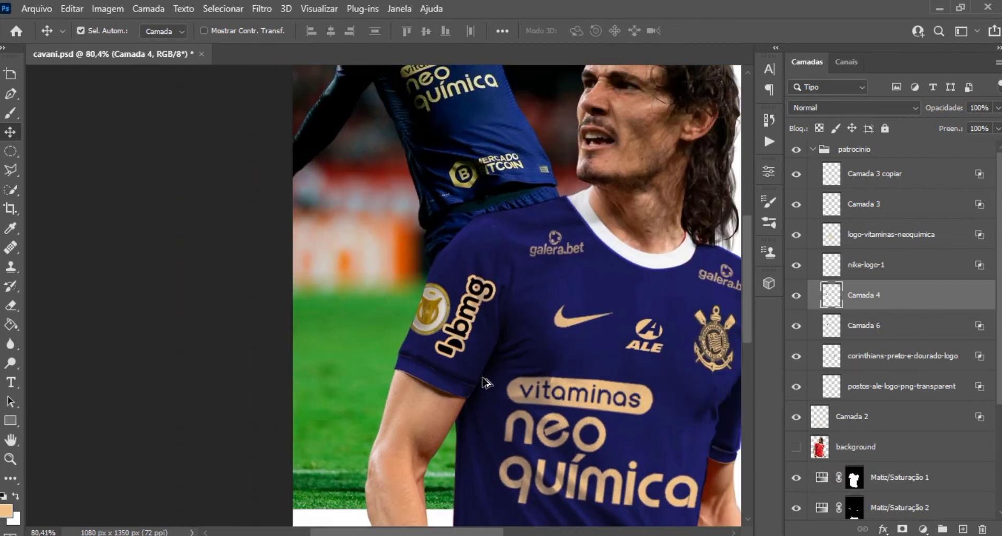
pyautogui.scroll(3, 472, 368)
# Step: Keep Camada 4 badge on Normal and set its Underlying Layer blend slider to 33
pyautogui.scroll(2, 472, 368)
pyautogui.click(895, 108)
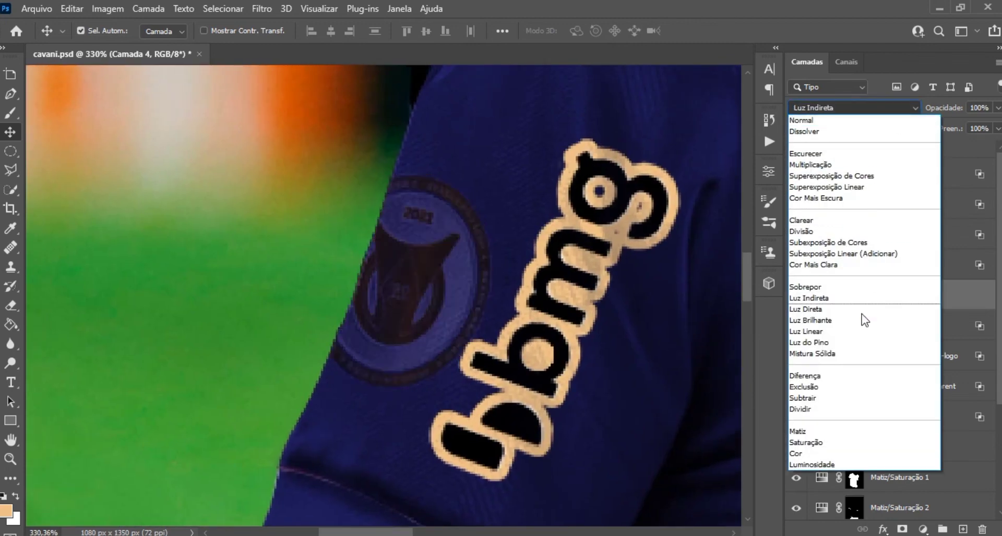
pyautogui.click(498, 172)
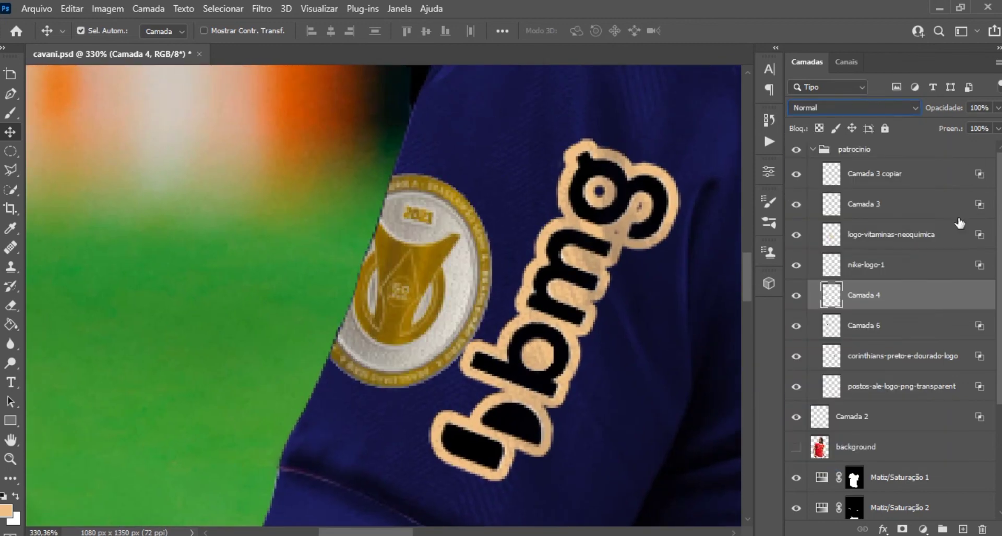
pyautogui.doubleClick(932, 273)
pyautogui.moveTo(698, 303); pyautogui.dragTo(720, 303)
pyautogui.press('Return')
pyautogui.press('v')
pyautogui.scroll(-5, 573, 197)
pyautogui.scroll(-3, 572, 197)
pyautogui.scroll(-2, 496, 219)
pyautogui.scroll(2, 467, 233)
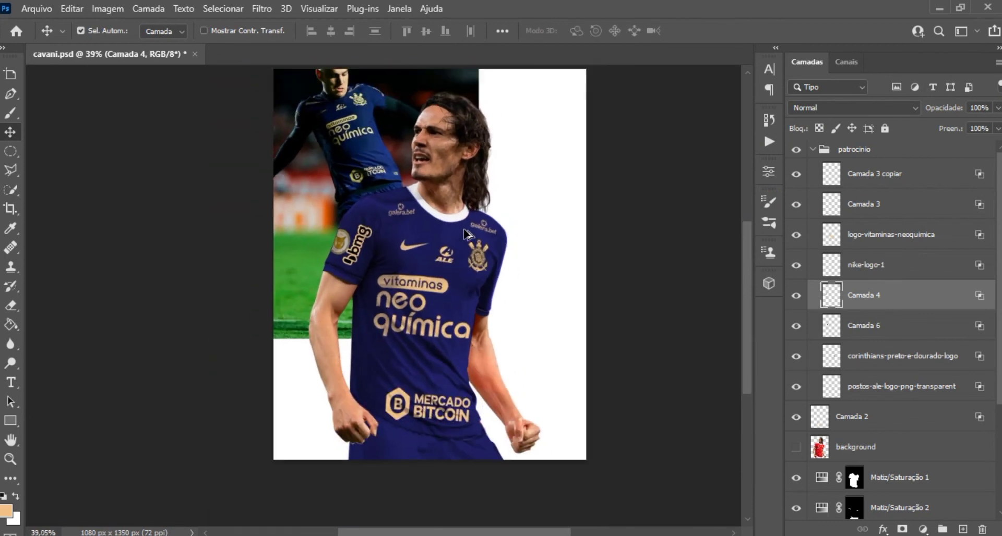
pyautogui.scroll(1, 318, 230)
pyautogui.scroll(-2, 443, 331)
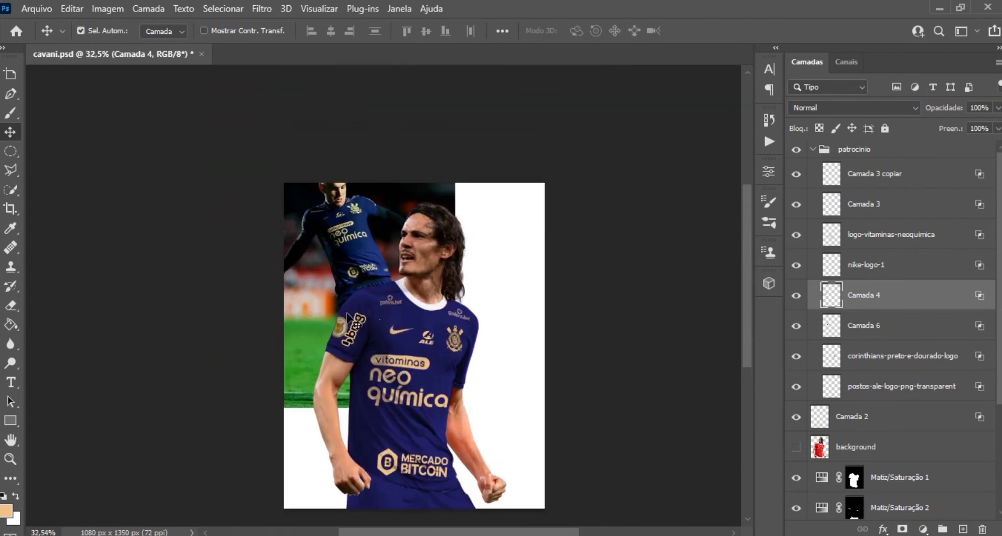
pyautogui.scroll(1, 396, 305)
pyautogui.scroll(-2, 577, 290)
pyautogui.scroll(-3, 803, 448)
# Step: Collapse the patrocinio group and move Camada 2 into it
pyautogui.scroll(3, 793, 225)
pyautogui.click(812, 150)
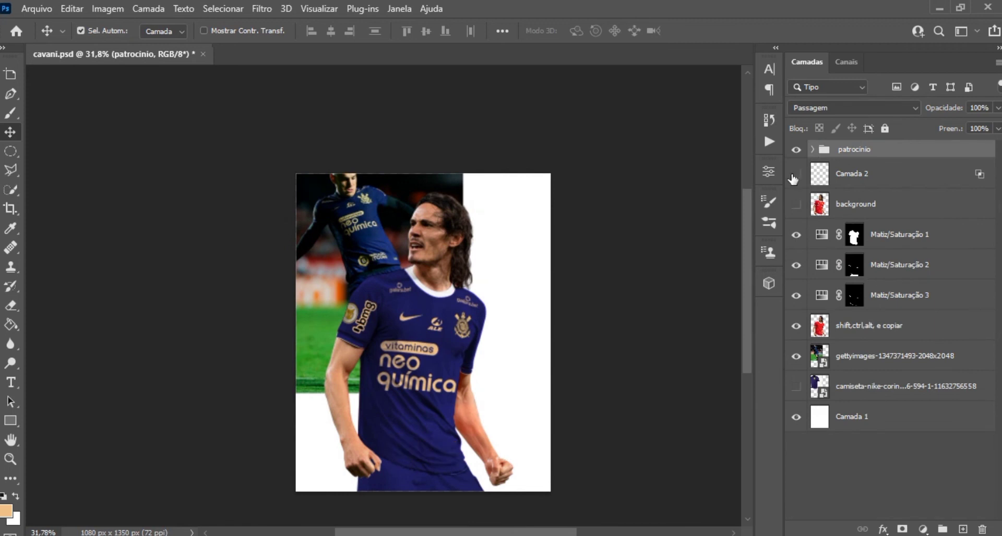
pyautogui.click(874, 166)
pyautogui.moveTo(875, 166)
pyautogui.mouseDown()
pyautogui.moveTo(873, 150)
pyautogui.moveTo(845, 308)
pyautogui.mouseUp()
# Step: Delete the gettyimages stadium photo and camiseta shirt layers
pyautogui.click(796, 295)
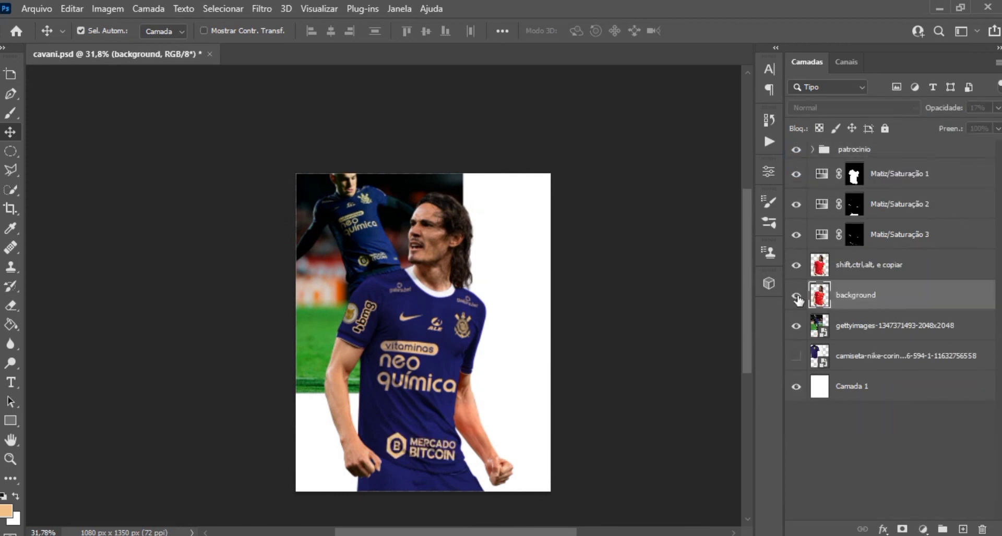
pyautogui.click(823, 325)
pyautogui.press('Delete')
pyautogui.press('Delete')
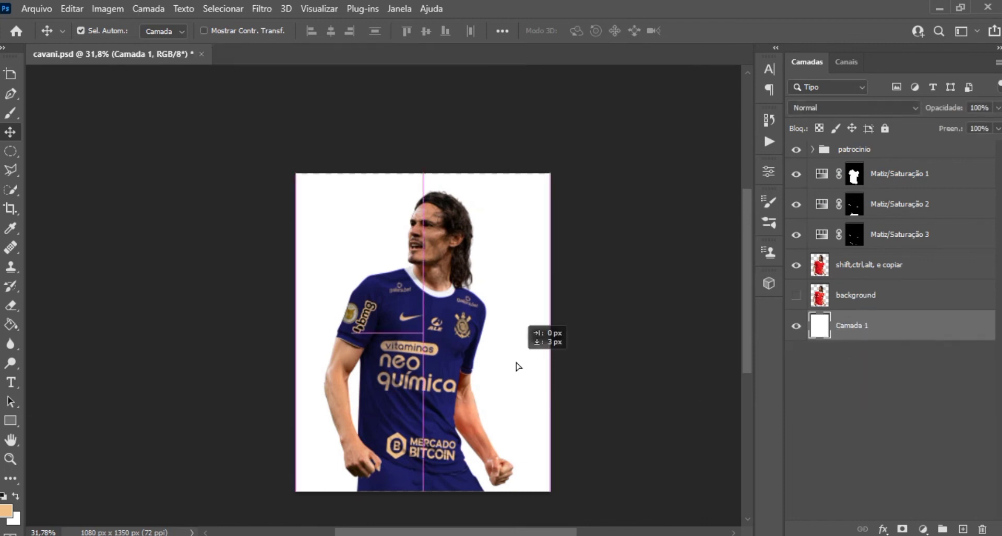
# Step: Select the merged copy, adjustment layers and patrocinio group, then restore the shirt layer
pyautogui.click(887, 265)
pyautogui.keyDown('ctrl'); pyautogui.click(897, 234); pyautogui.keyUp('ctrl')
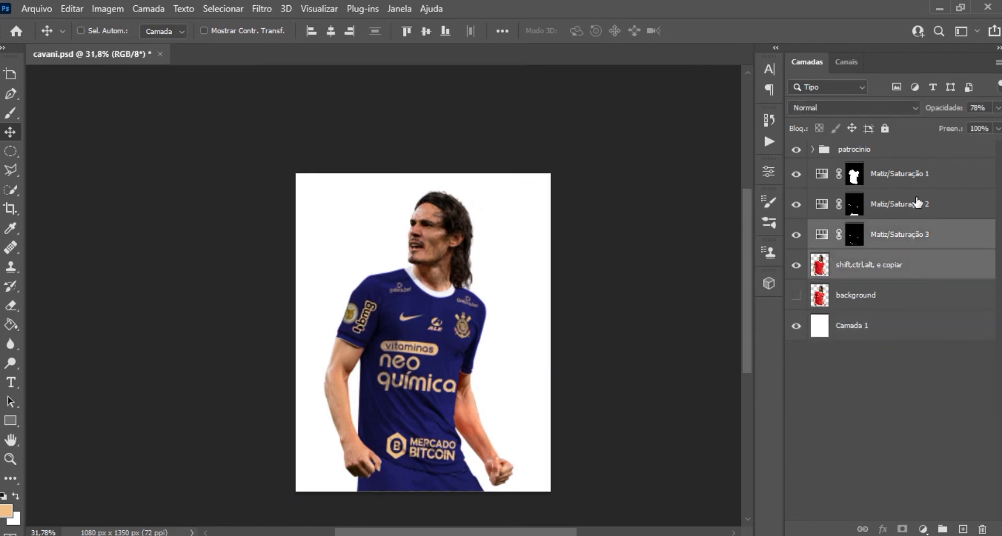
pyautogui.keyDown('ctrl'); pyautogui.click(917, 203); pyautogui.keyUp('ctrl')
pyautogui.keyDown('ctrl'); pyautogui.click(916, 174); pyautogui.keyUp('ctrl')
pyautogui.keyDown('ctrl'); pyautogui.click(917, 149); pyautogui.keyUp('ctrl')
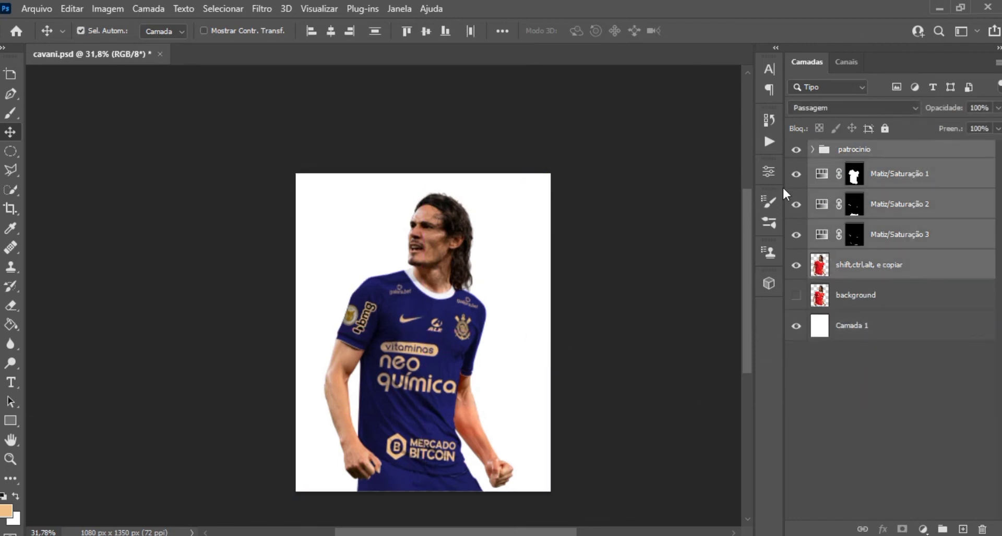
pyautogui.hotkey('ctrl', 'z')
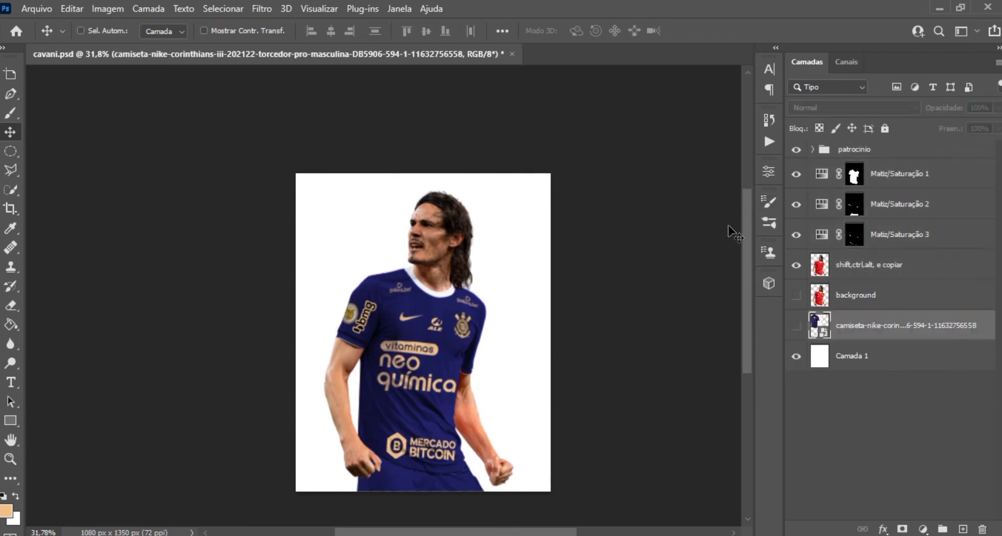
pyautogui.scroll(5, 365, 376)
pyautogui.scroll(-10, 435, 360)
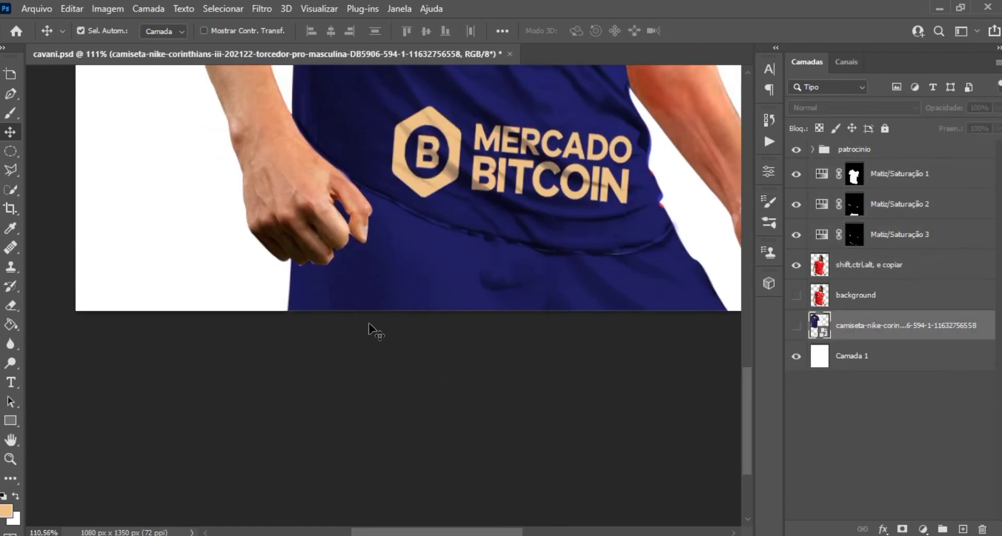
pyautogui.scroll(-2, 368, 325)
pyautogui.scroll(-2, 694, 346)
pyautogui.scroll(-1, 664, 308)
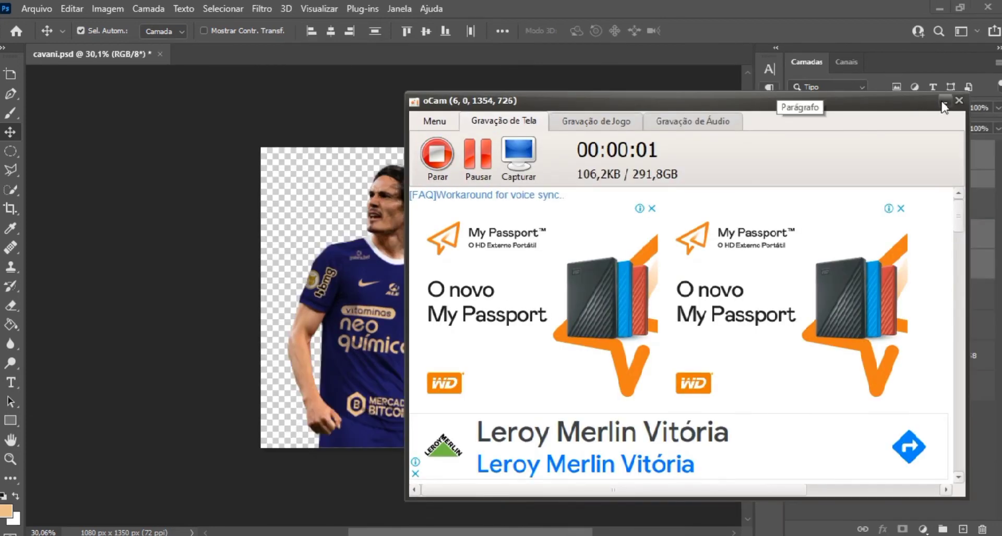
pyautogui.click(943, 103)
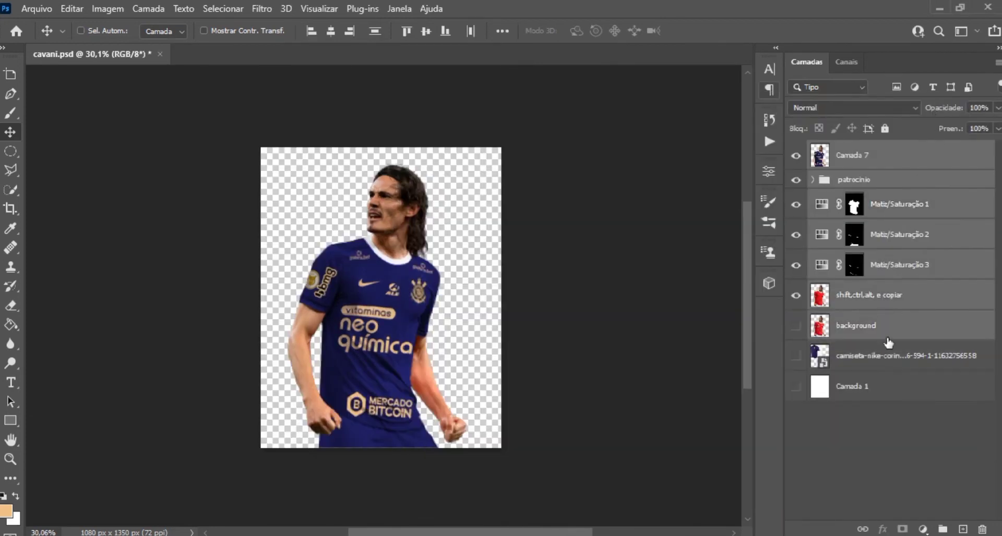